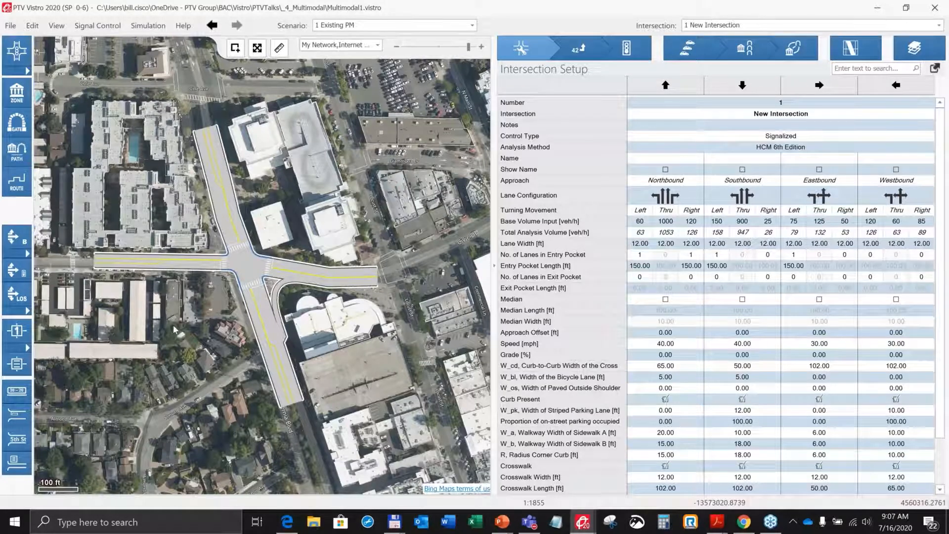
Select the intersection node on the network map.
scroll(174, 329, "up", 1)
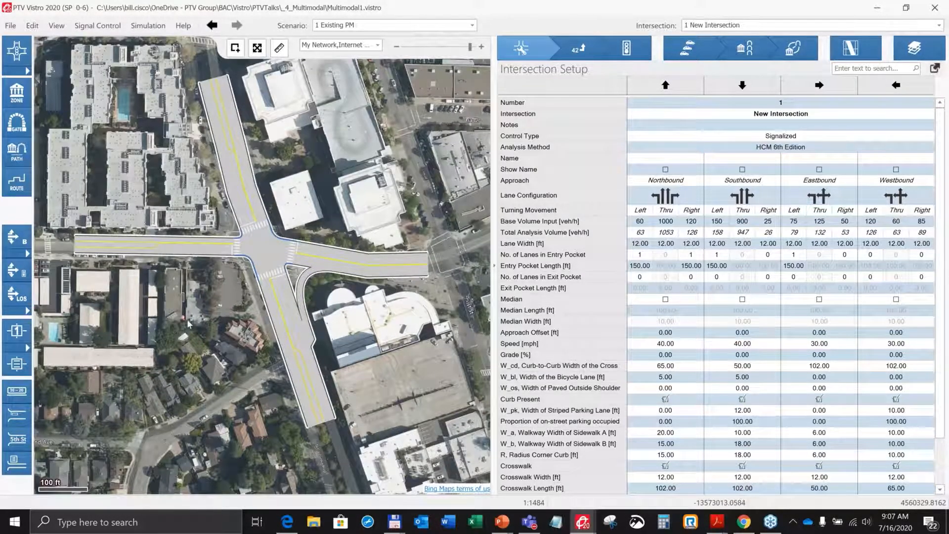
left_click_drag(209, 318, 186, 366)
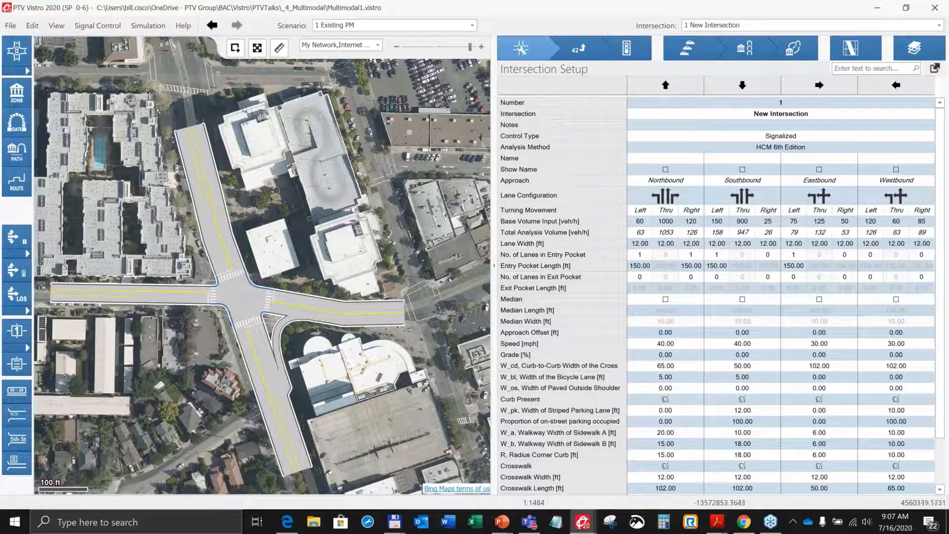
left_click_drag(376, 374, 378, 367)
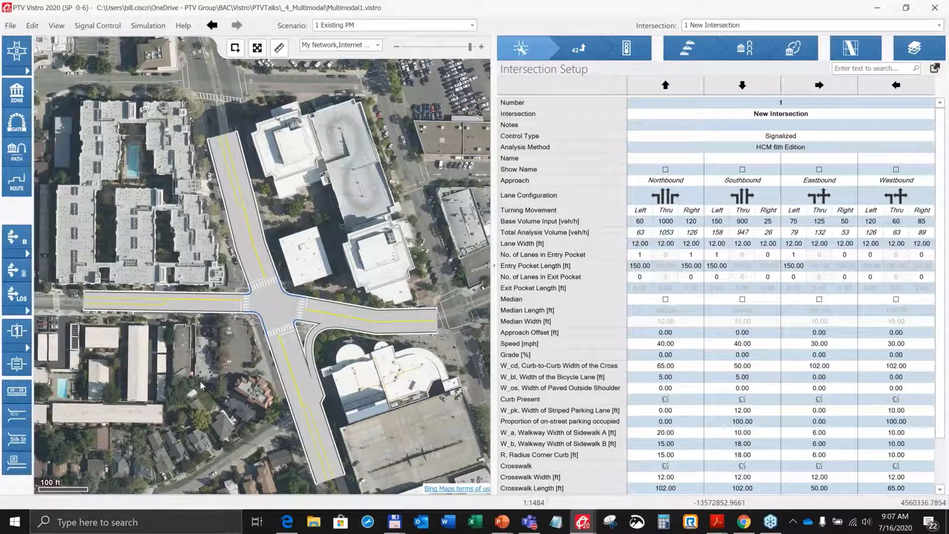
left_click(272, 305)
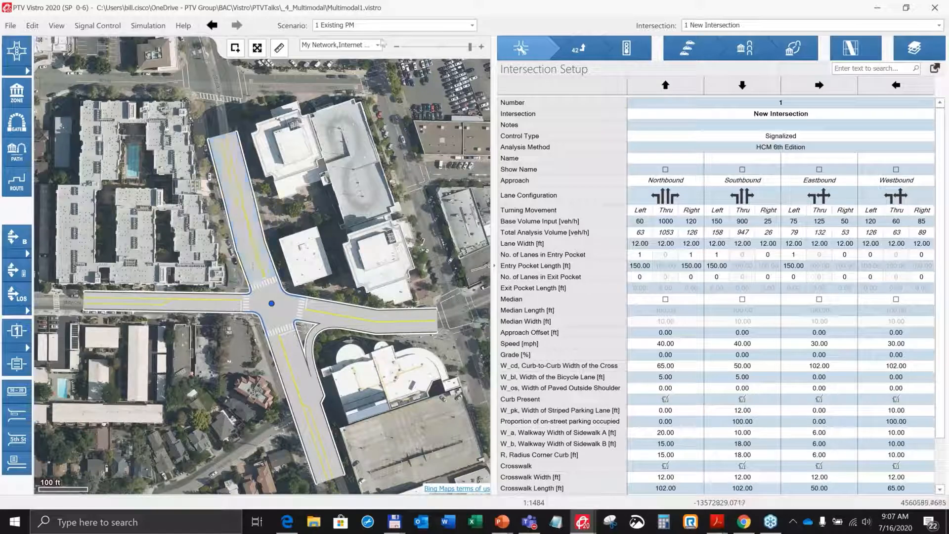
Turn on visibility of the Ped_IntxCornerPic.png background image layer in the map layers.
left_click(378, 46)
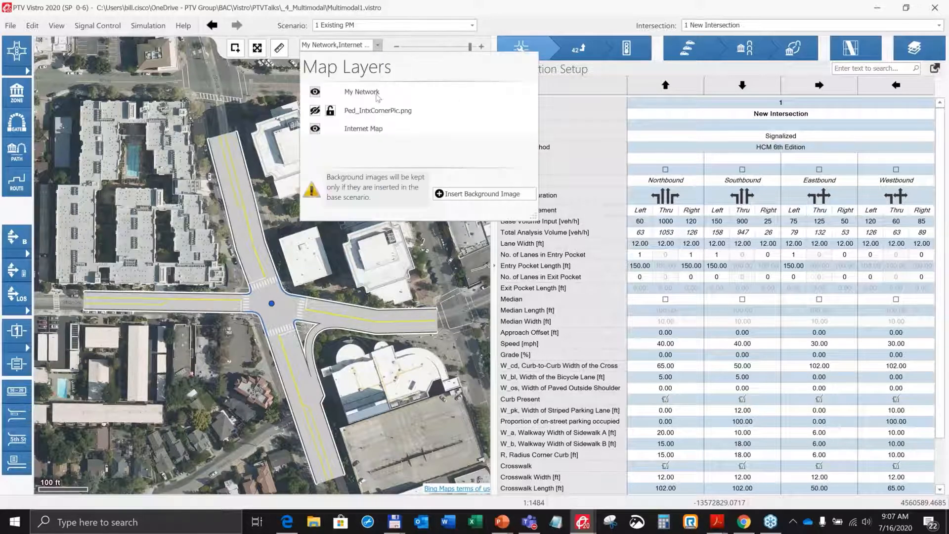
left_click(346, 120)
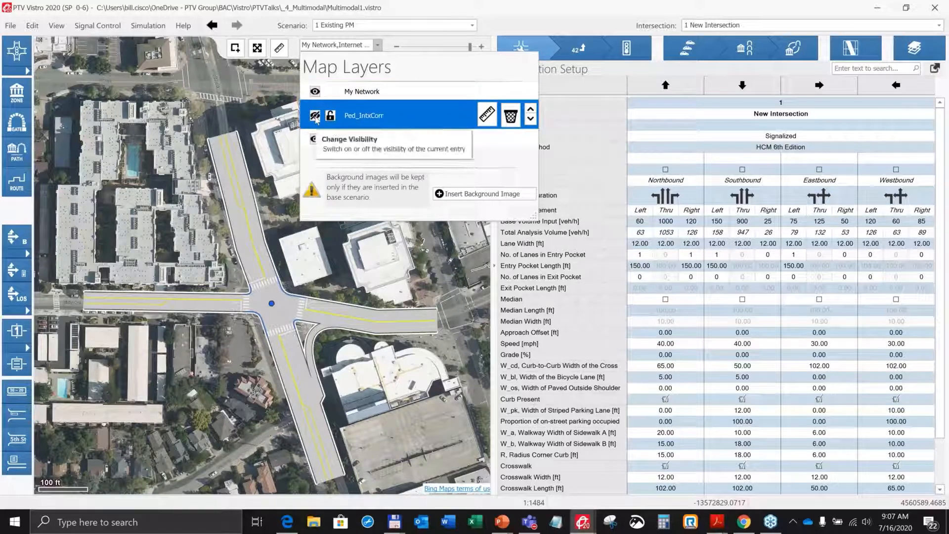
left_click(315, 117)
left_click(356, 133)
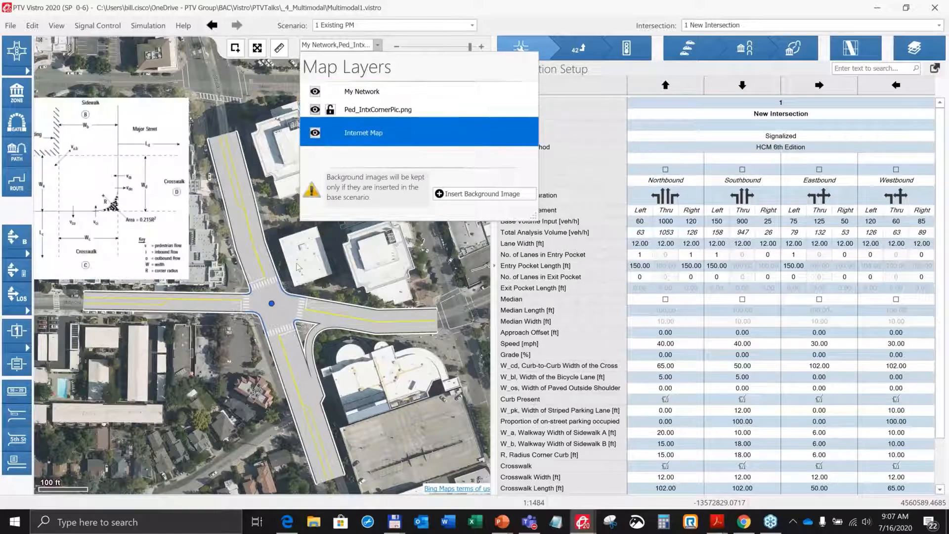
left_click(314, 254)
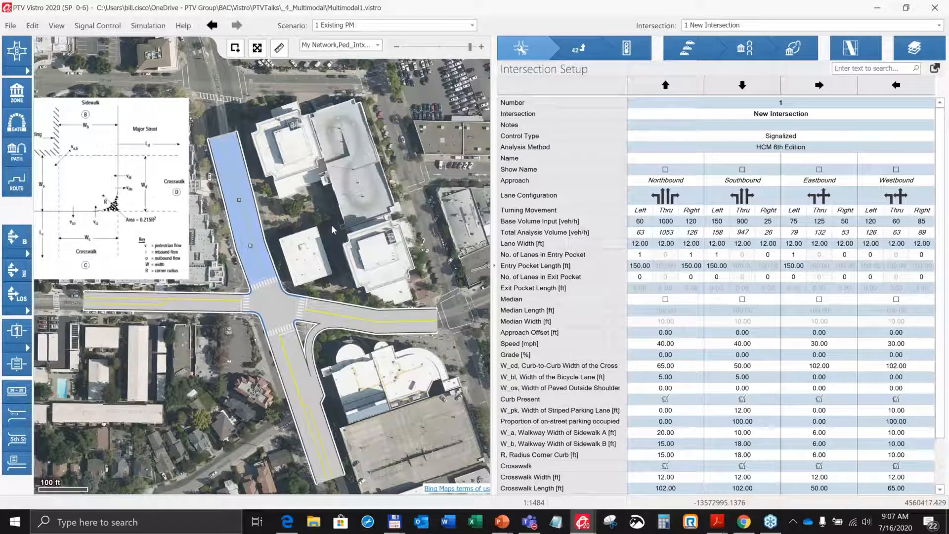
Measure the crosswalk distance across the west leg of the intersection with the ruler tool.
left_click_drag(339, 226, 403, 224)
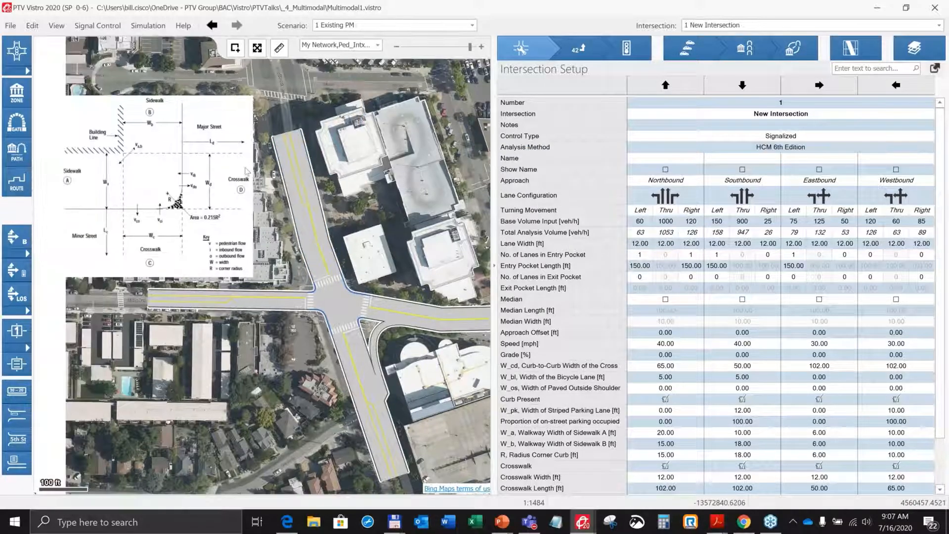
left_click(247, 171)
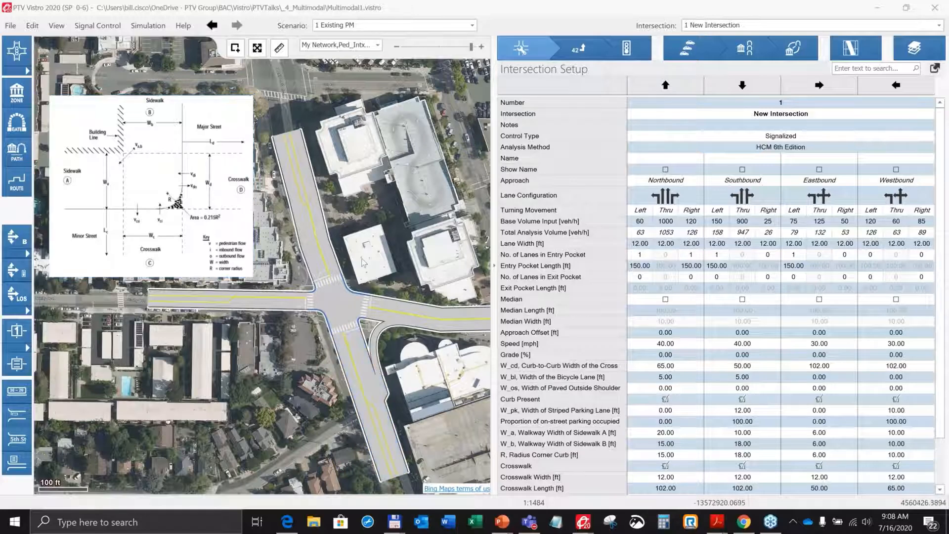
scroll(360, 260, "up", 2)
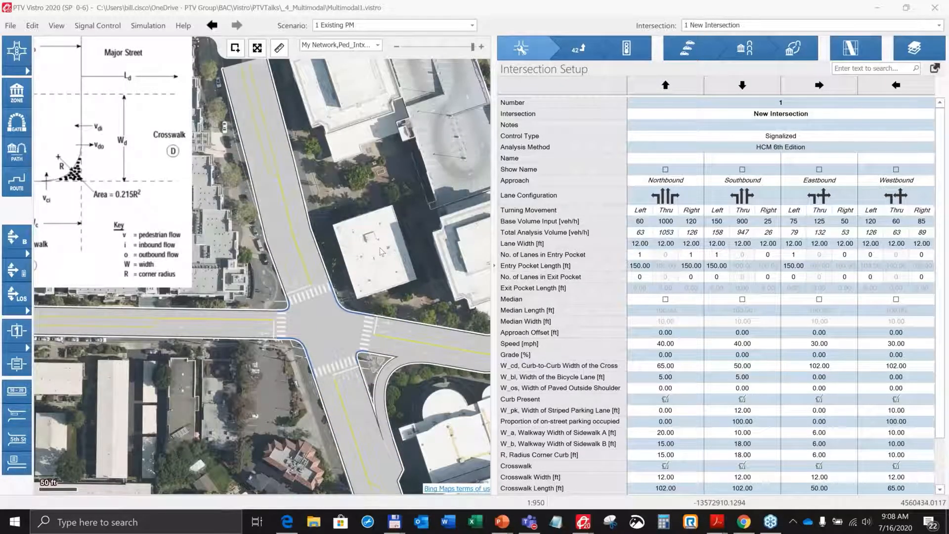
scroll(381, 252, "down", 1)
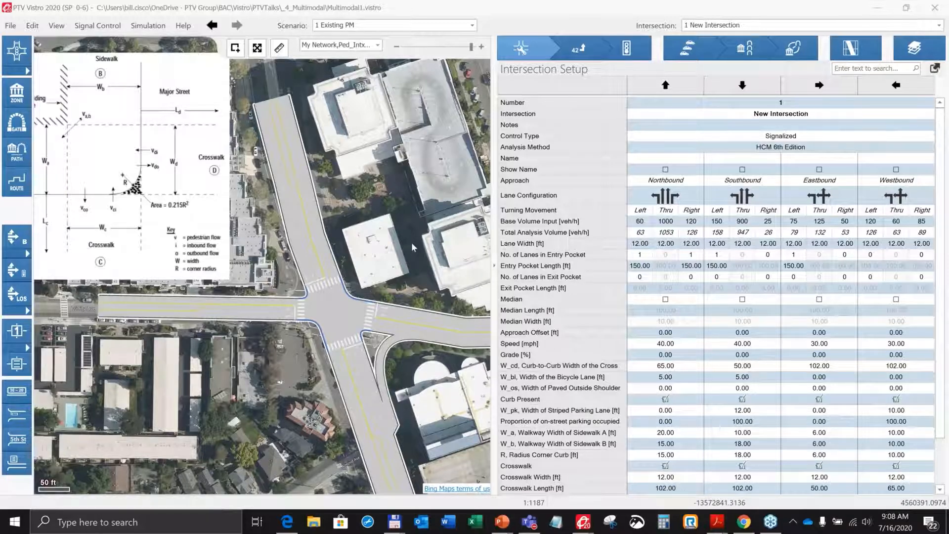
left_click_drag(410, 240, 396, 255)
scroll(465, 253, "down", 1)
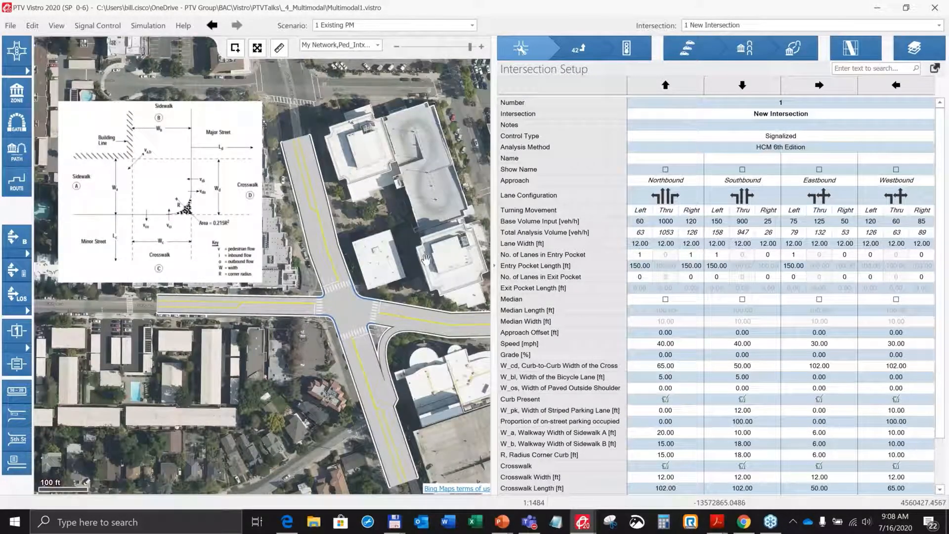
left_click_drag(426, 259, 416, 257)
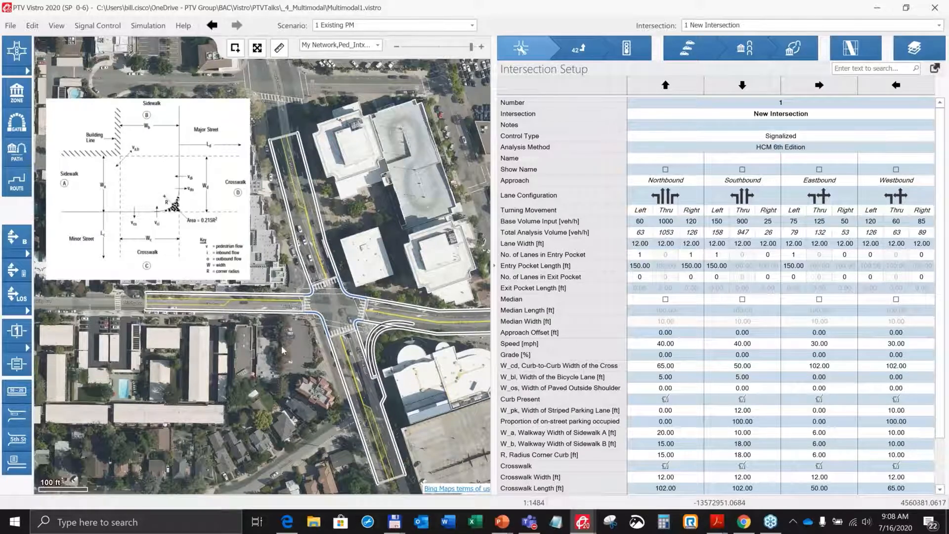
scroll(283, 351, "up", 2)
left_click(282, 51)
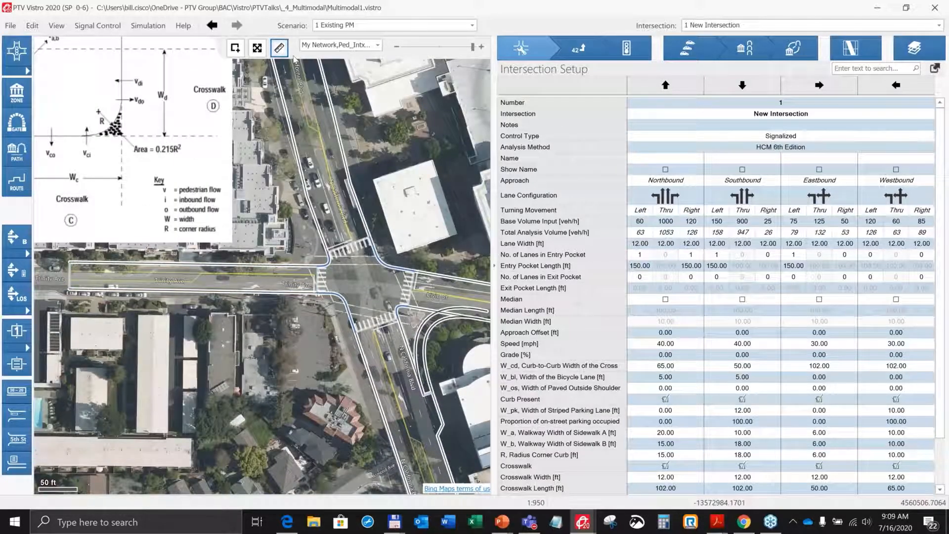
left_click(323, 297)
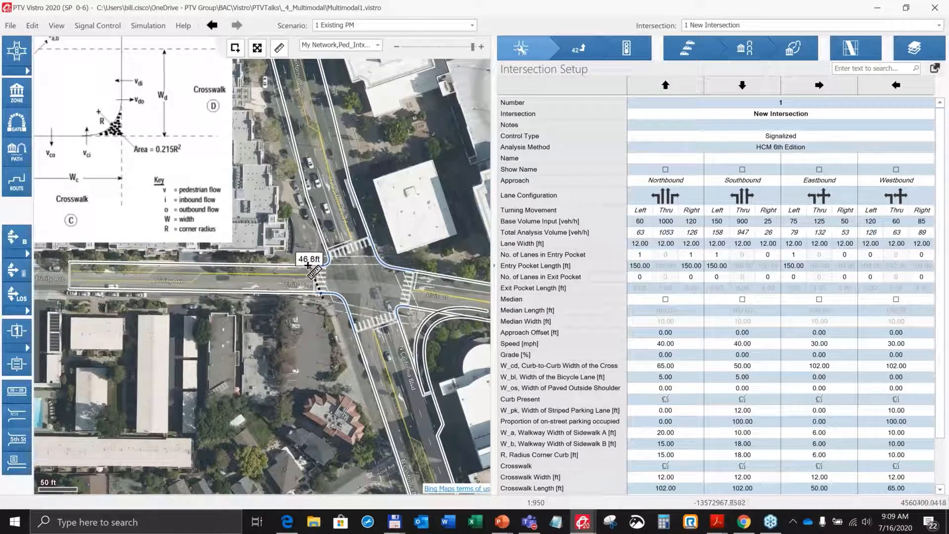
left_click(309, 265)
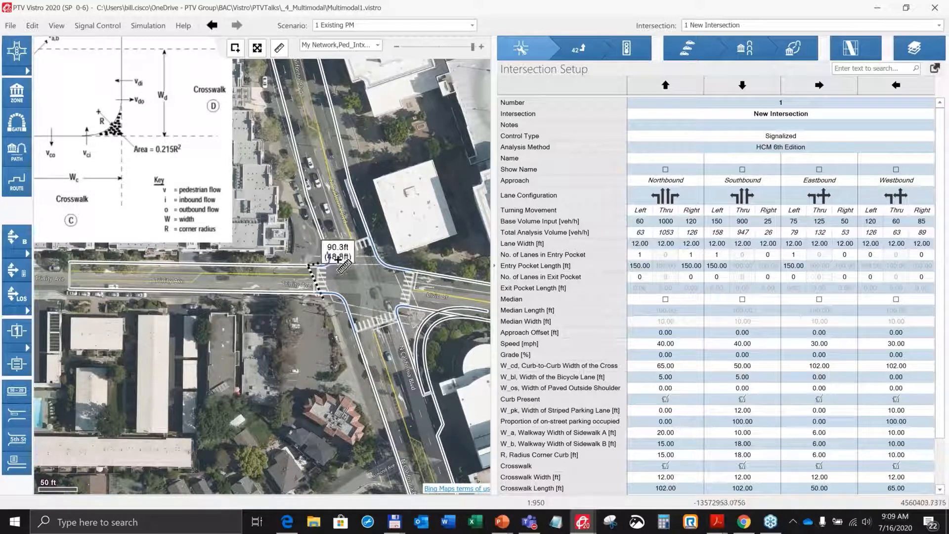
left_click(332, 257)
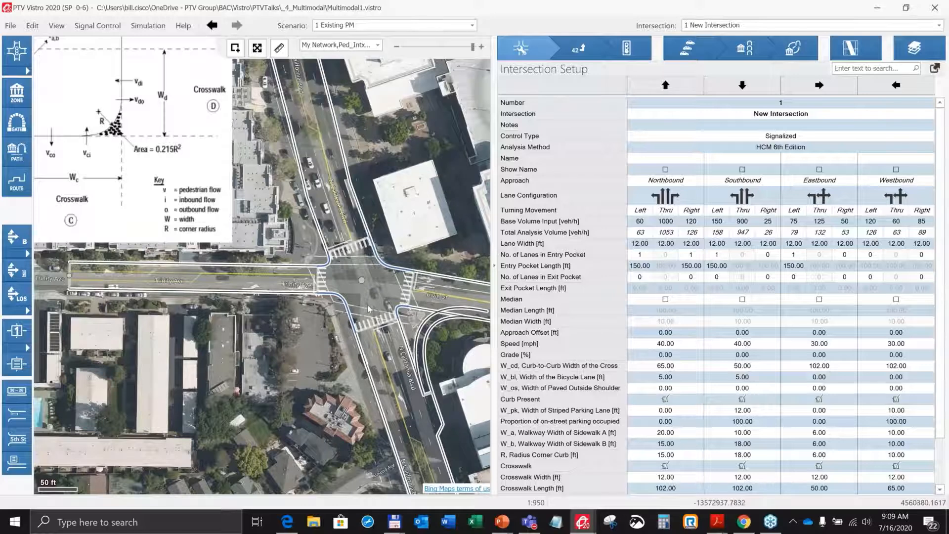
scroll(277, 327, "up", 1)
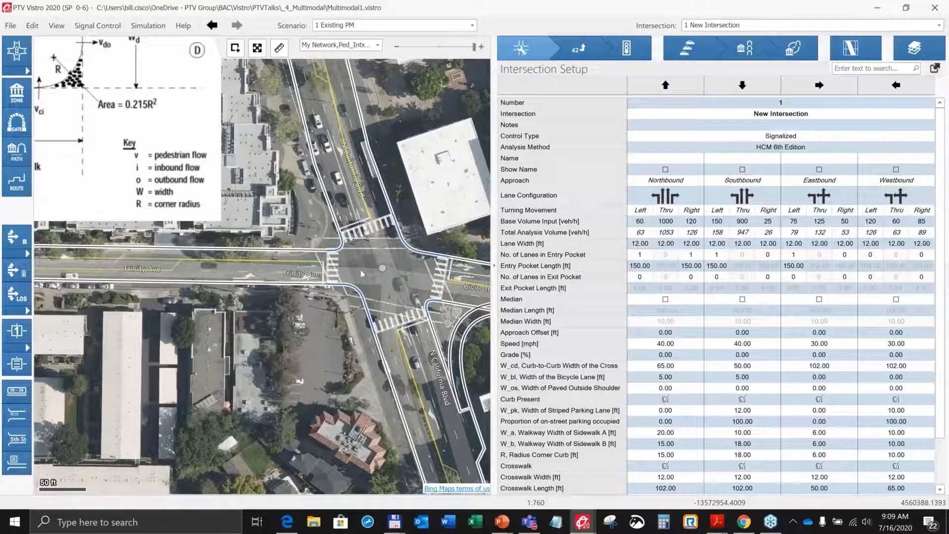
scroll(435, 176, "down", 1)
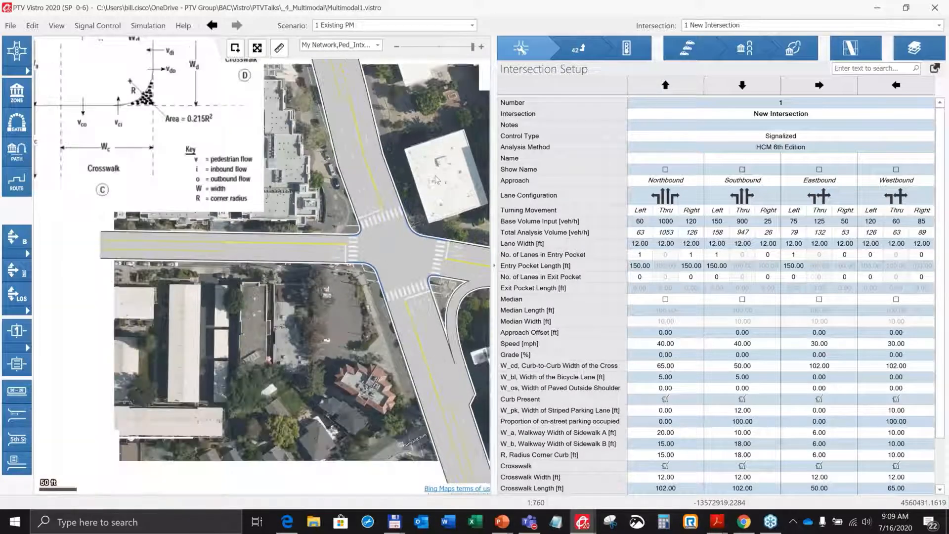
scroll(437, 179, "down", 1)
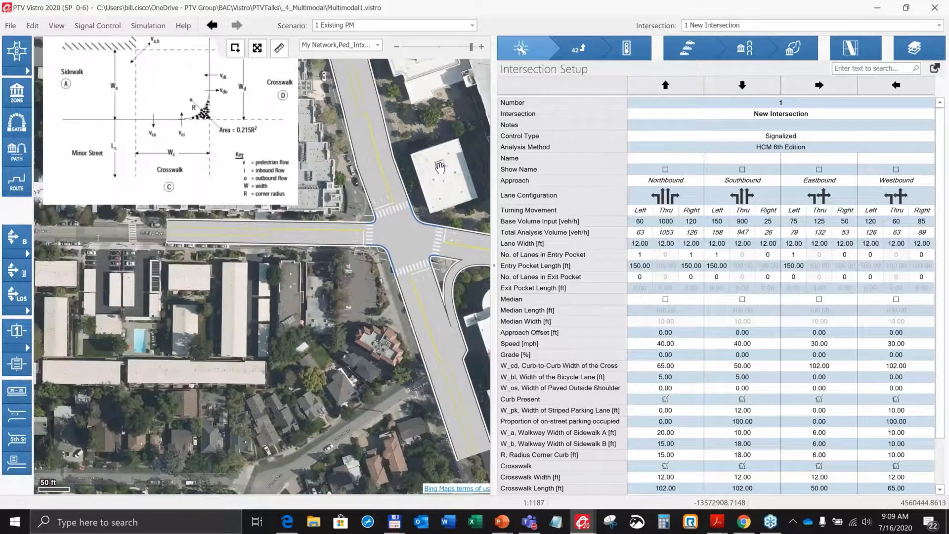
scroll(439, 168, "down", 1)
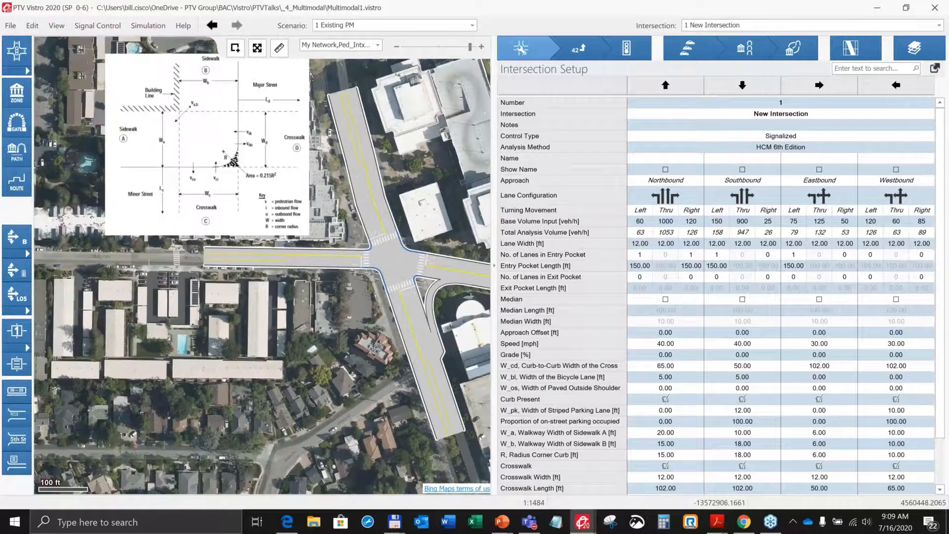
left_click_drag(283, 448, 211, 475)
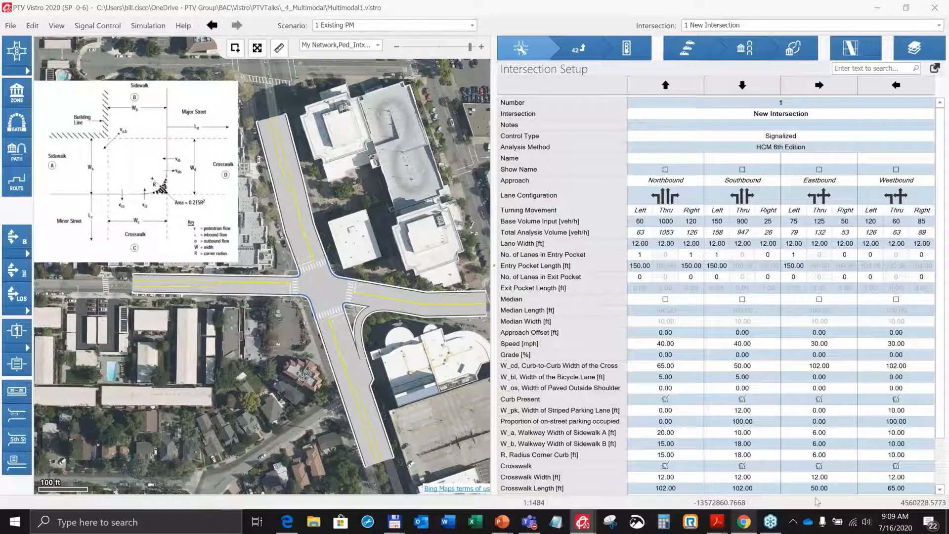
Switch to Google Earth and examine the intersection's aerial view closely.
left_click(744, 521)
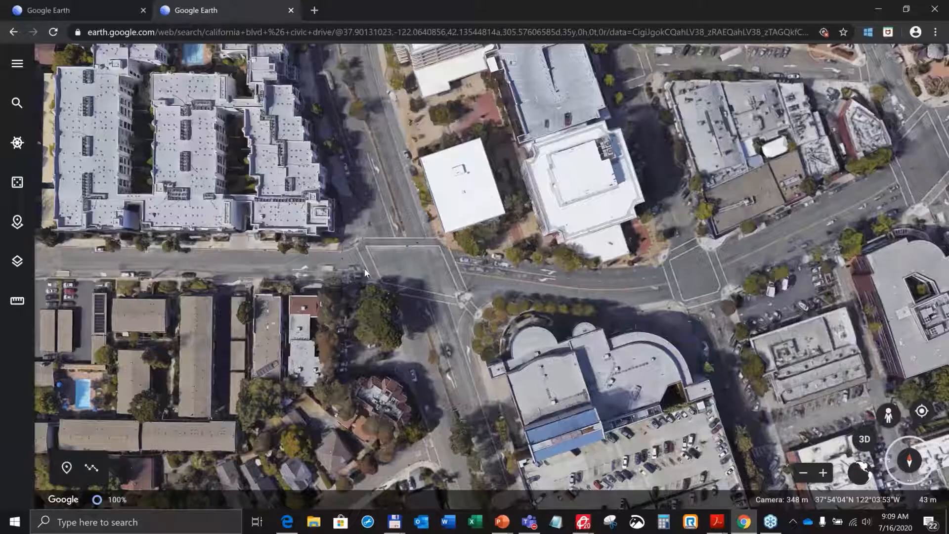
scroll(365, 271, "up", 3)
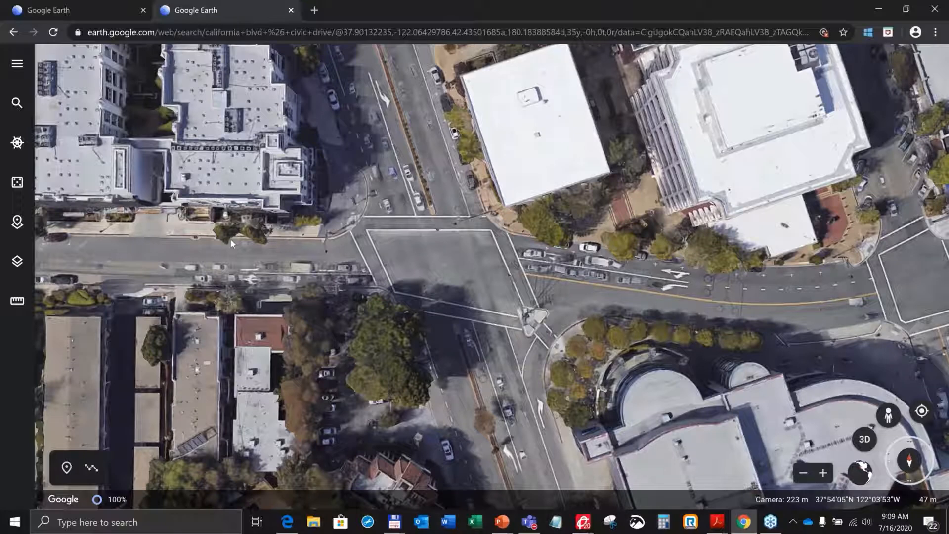
scroll(200, 227, "up", 1)
scroll(201, 227, "up", 2)
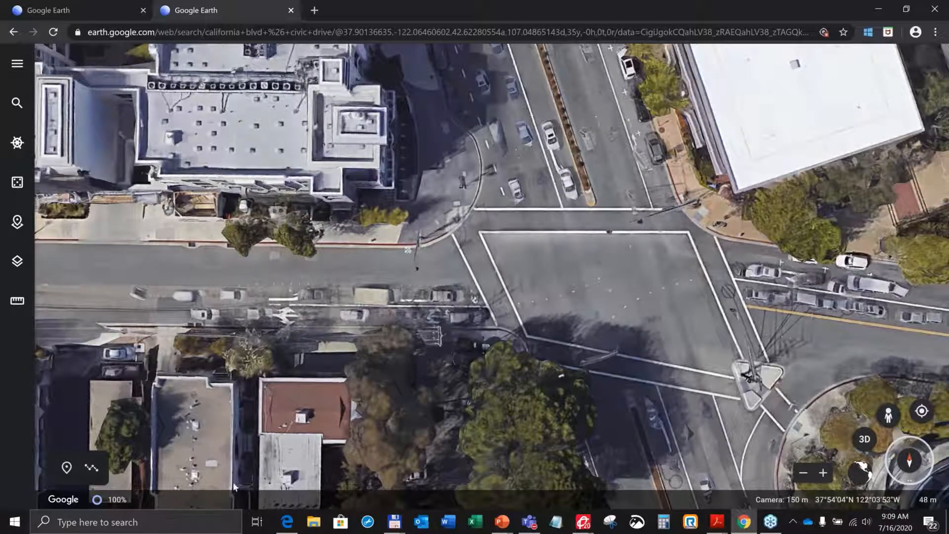
Switch to the browser's Street View and look around the Civic Dr and N California Blvd intersection.
left_click(287, 521)
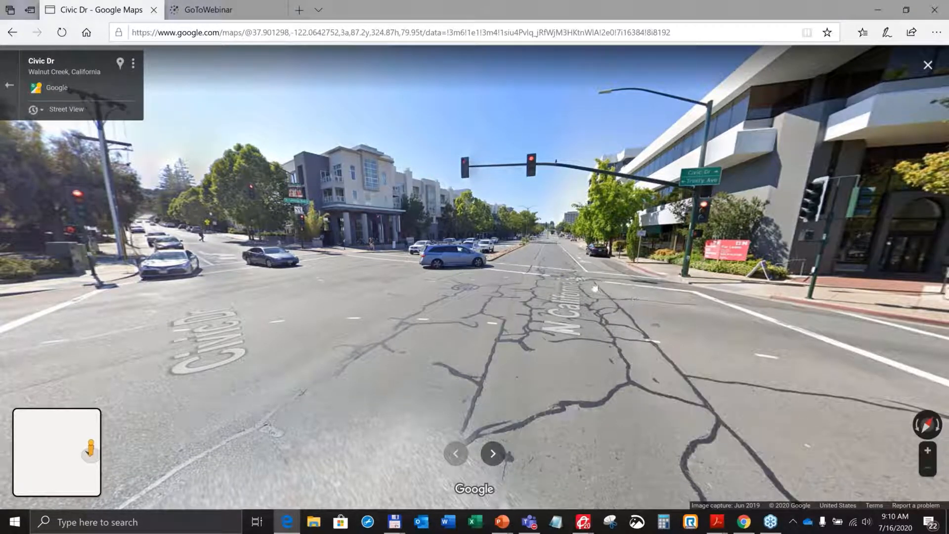
left_click_drag(594, 286, 482, 300)
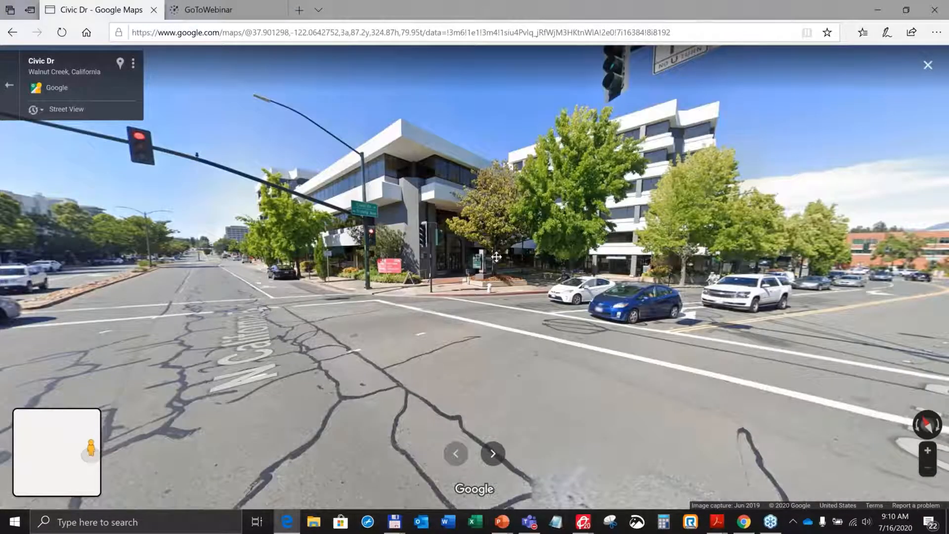
left_click_drag(496, 256, 398, 259)
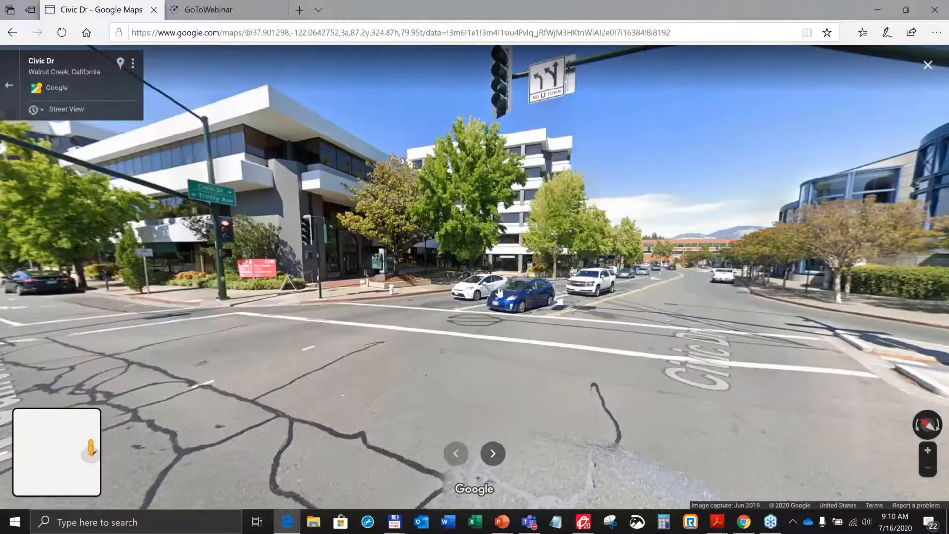
left_click_drag(482, 321, 228, 323)
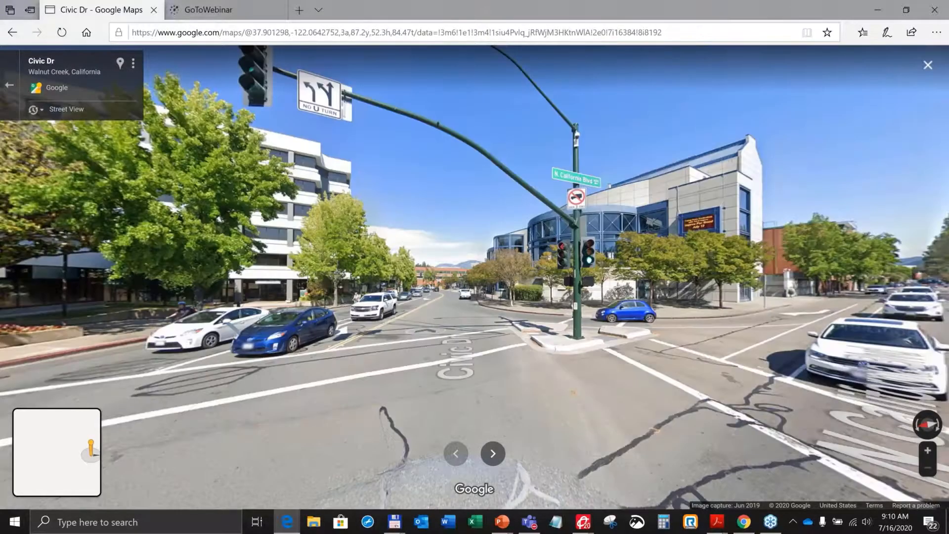
left_click_drag(671, 294, 522, 297)
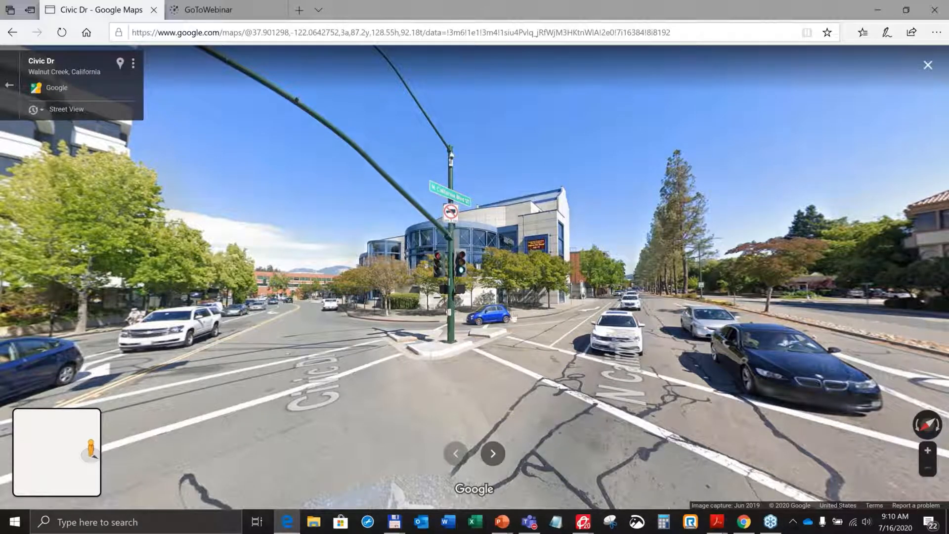
left_click_drag(608, 288, 478, 285)
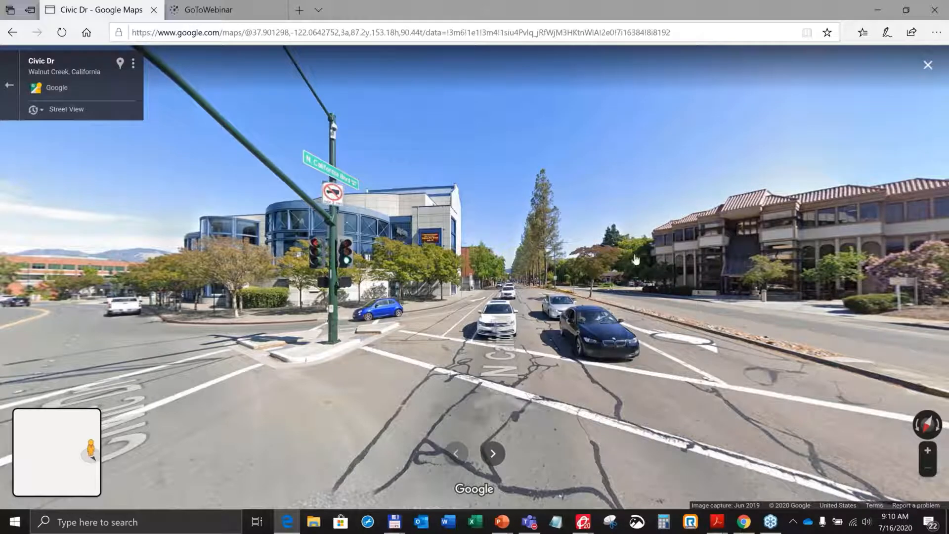
left_click_drag(636, 259, 354, 268)
left_click_drag(635, 253, 408, 257)
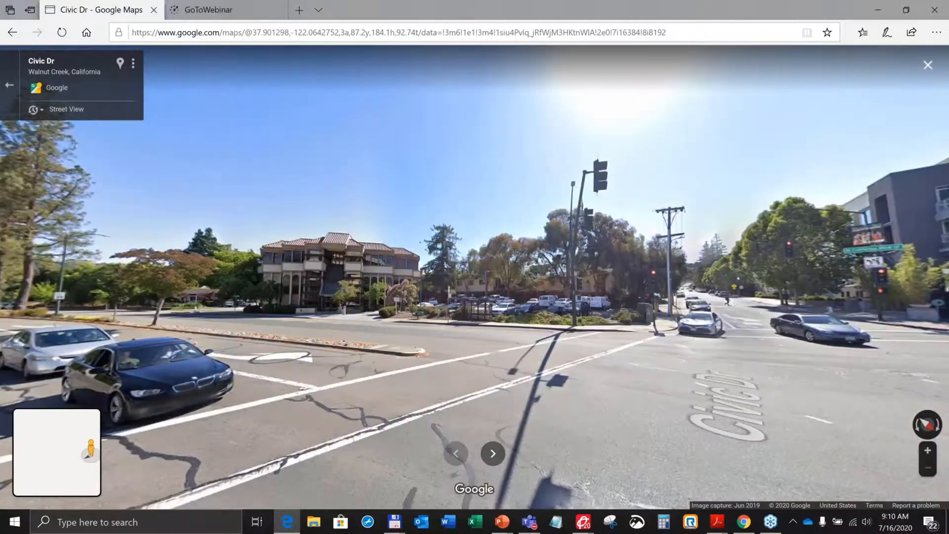
left_click_drag(636, 254, 247, 264)
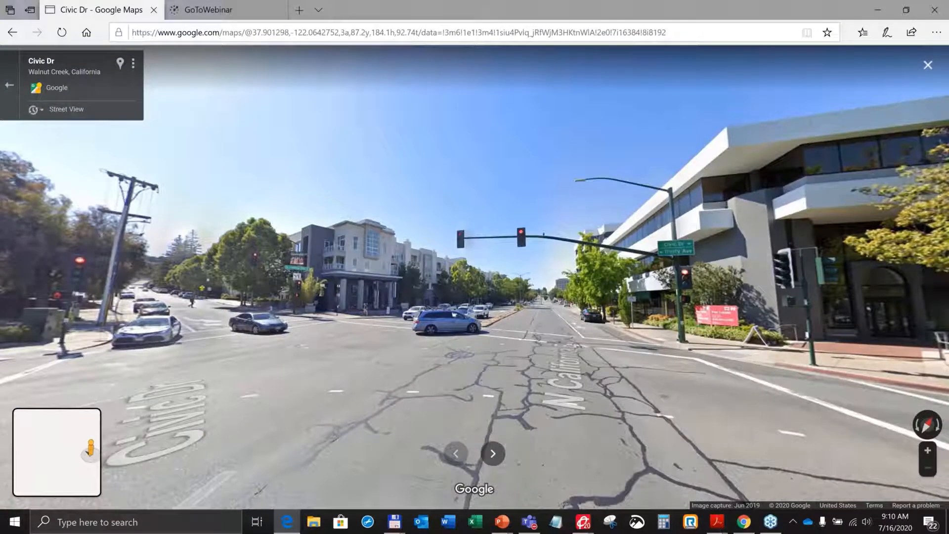
Return to Vistro and examine the corner reference diagram over the intersection, zooming and panning around the crosswalks.
left_click(585, 525)
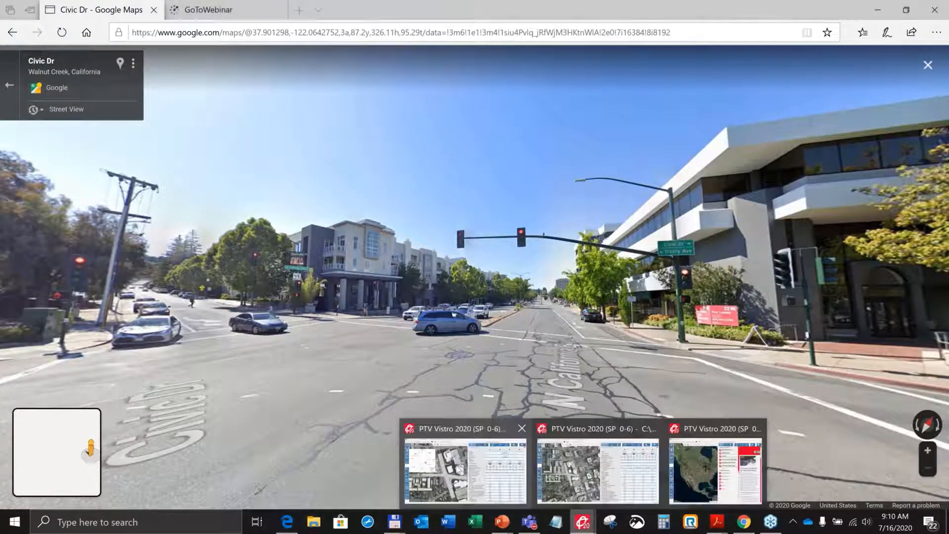
left_click(460, 470)
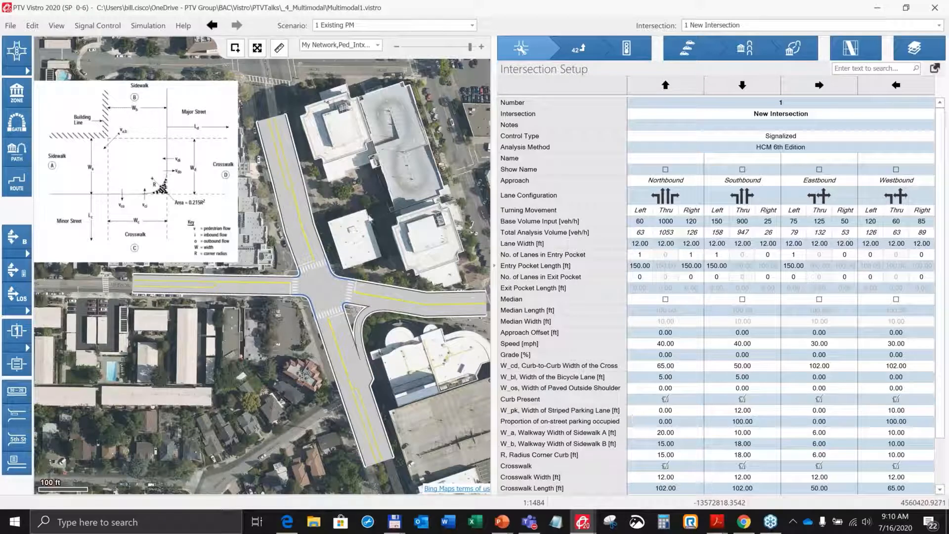
left_click(298, 264)
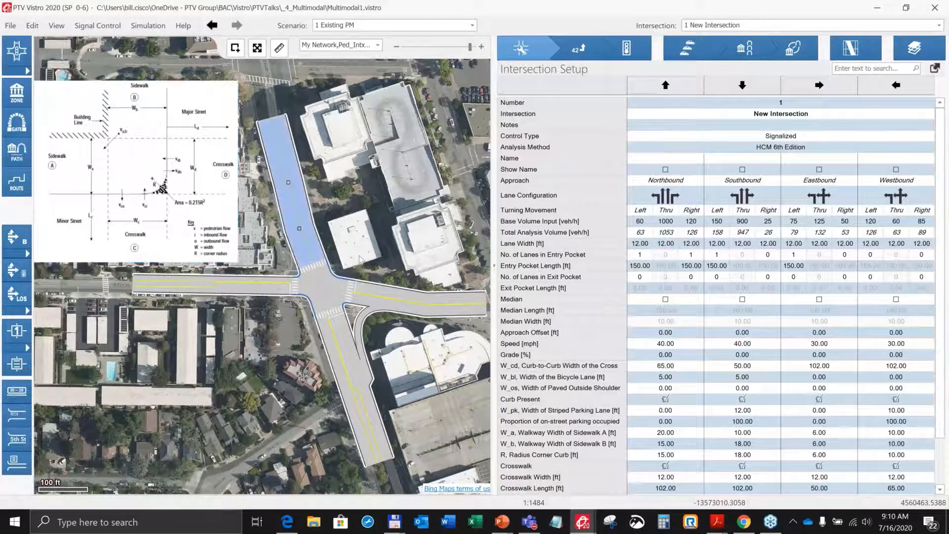
left_click(360, 259)
left_click_drag(366, 249, 386, 276)
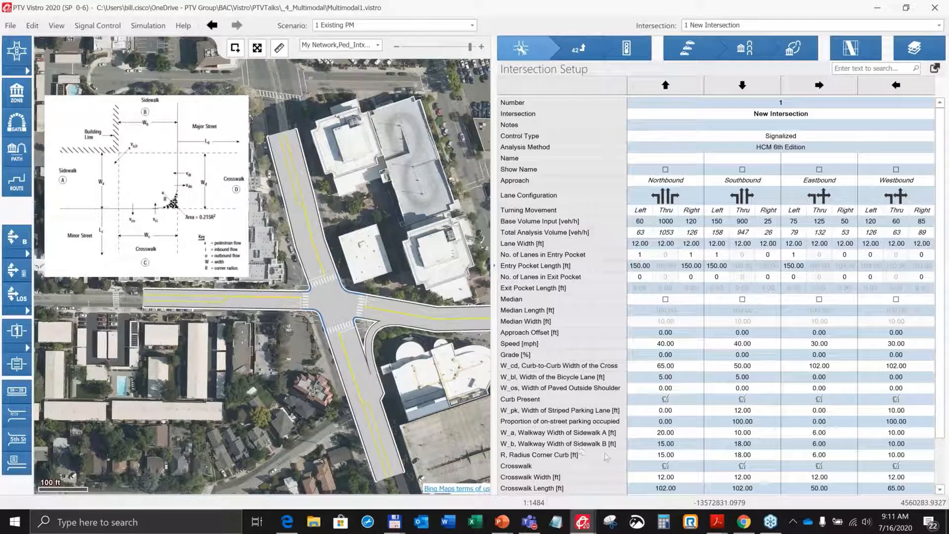
left_click(171, 216)
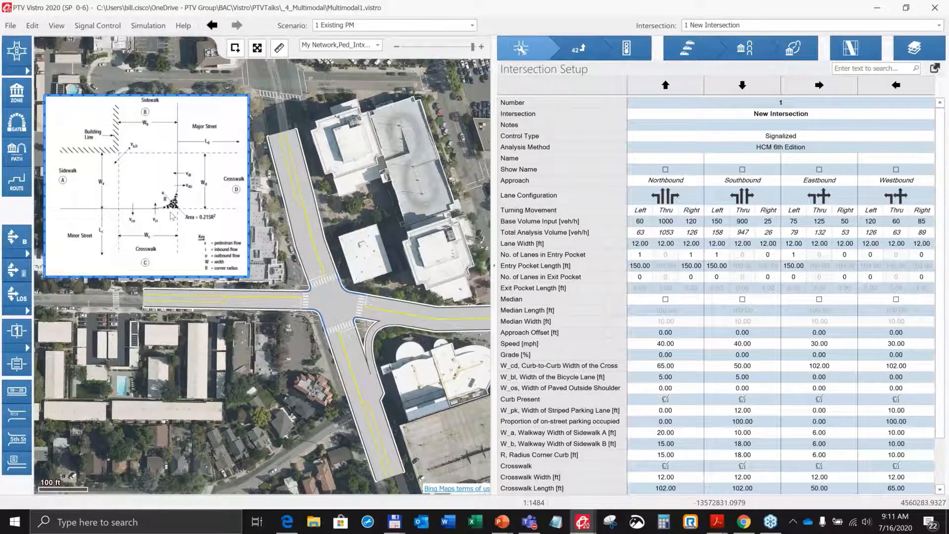
scroll(171, 216, "up", 1)
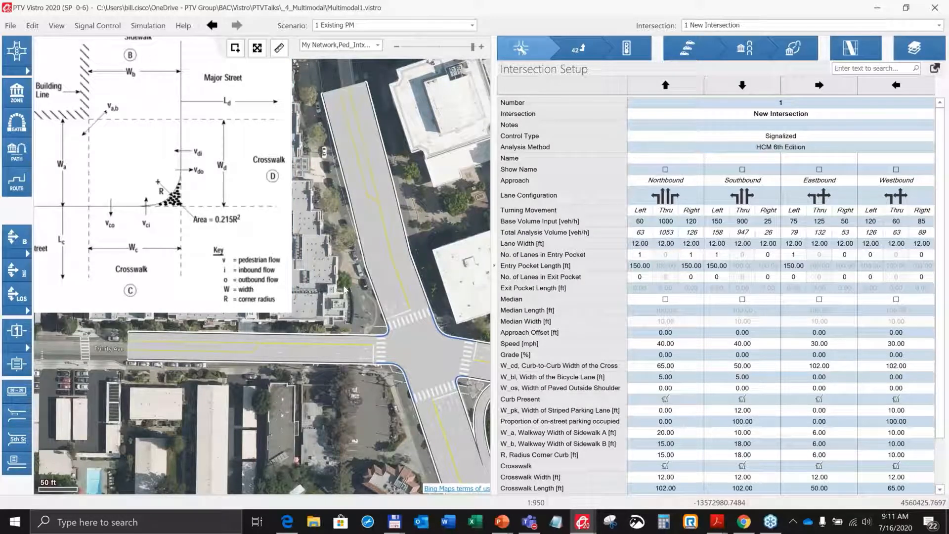
left_click(100, 275)
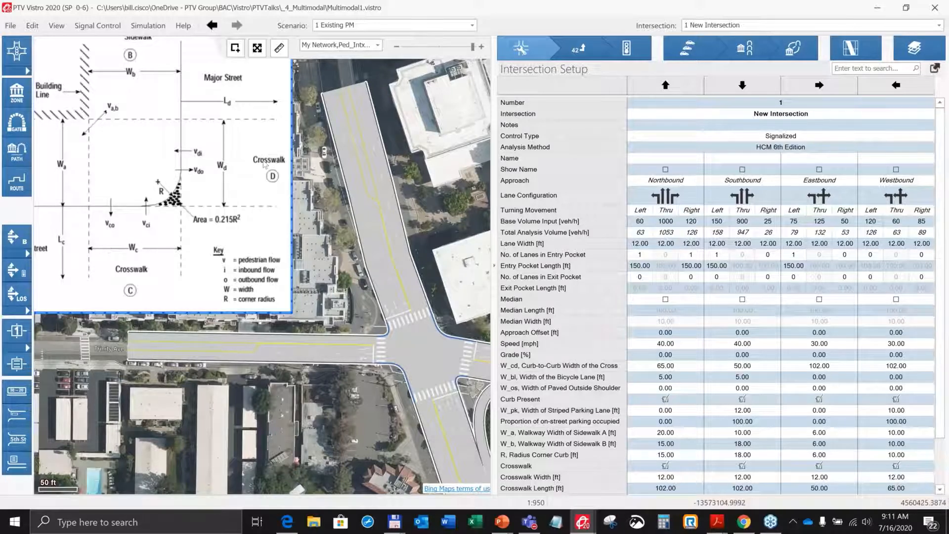
left_click(335, 273)
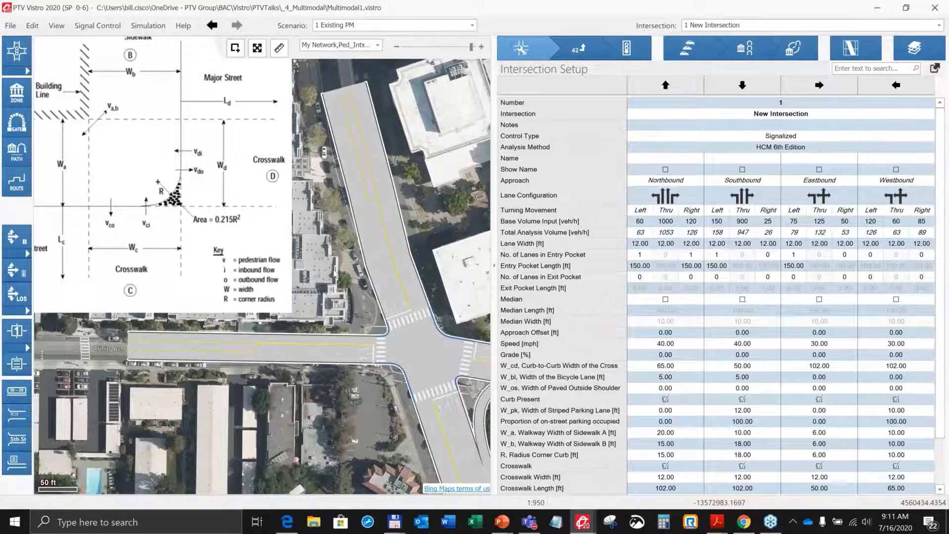
scroll(335, 274, "down", 1)
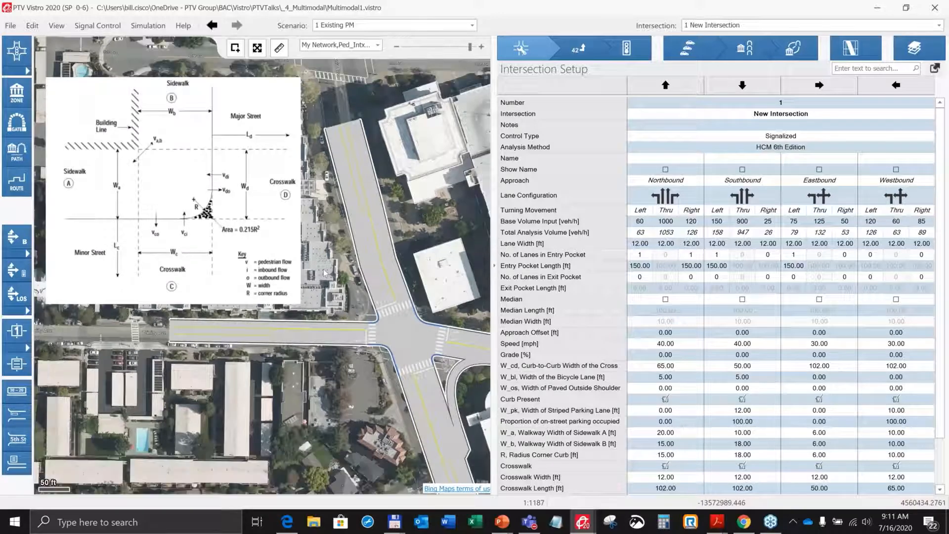
scroll(327, 275, "down", 1)
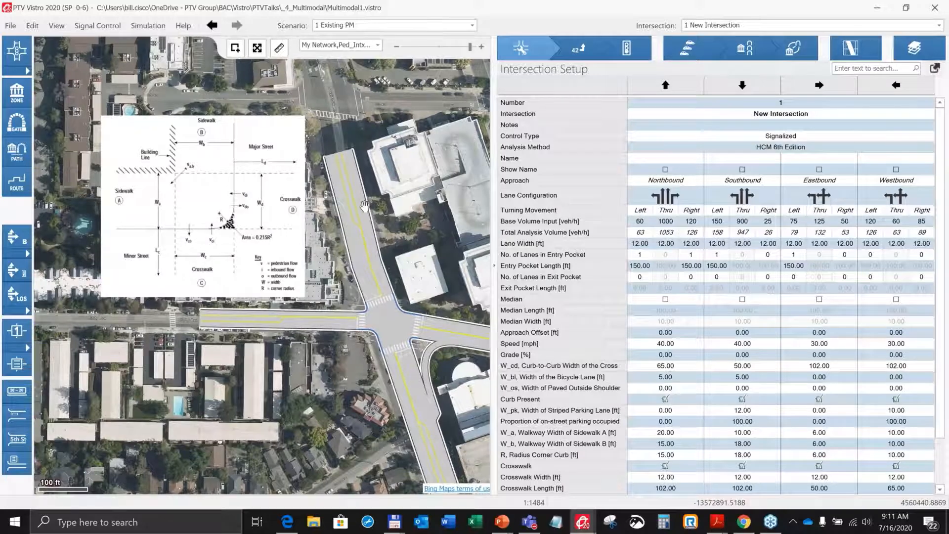
left_click_drag(364, 206, 275, 143)
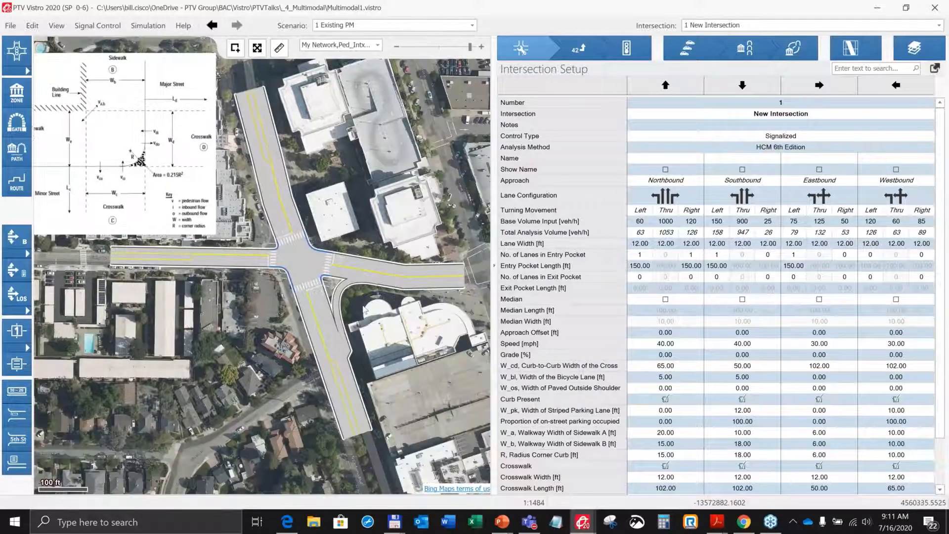
scroll(364, 309, "up", 1)
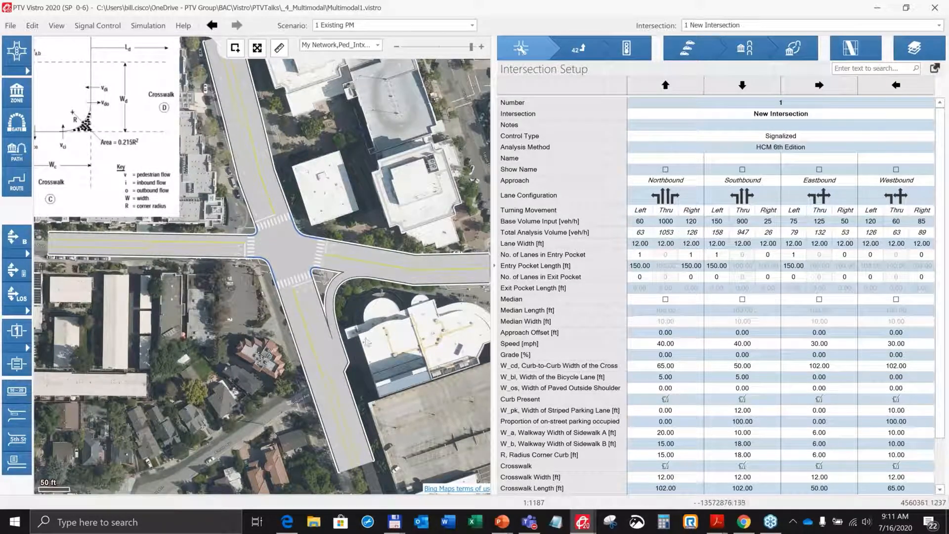
scroll(365, 331, "up", 1)
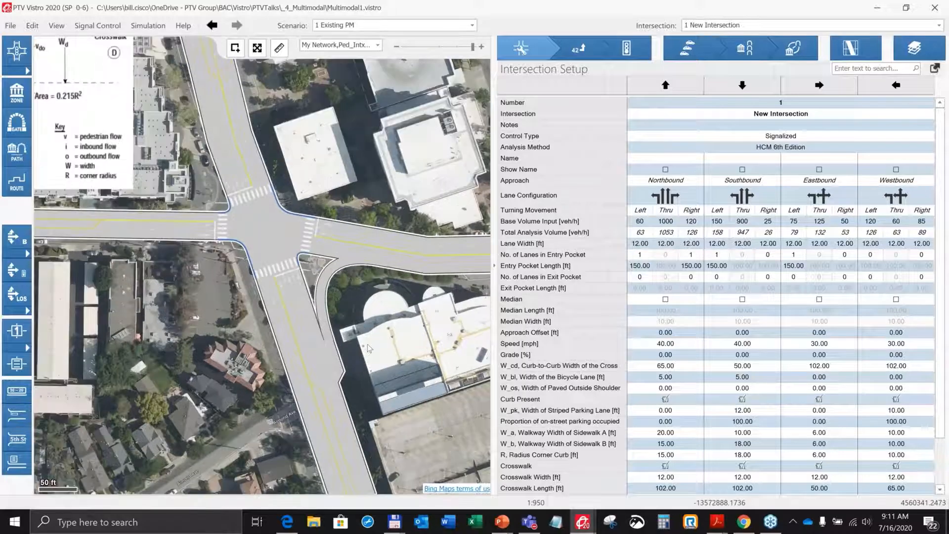
Switch to the browser's Street View and look around the intersection corner with its pedestrian islands.
left_click(286, 522)
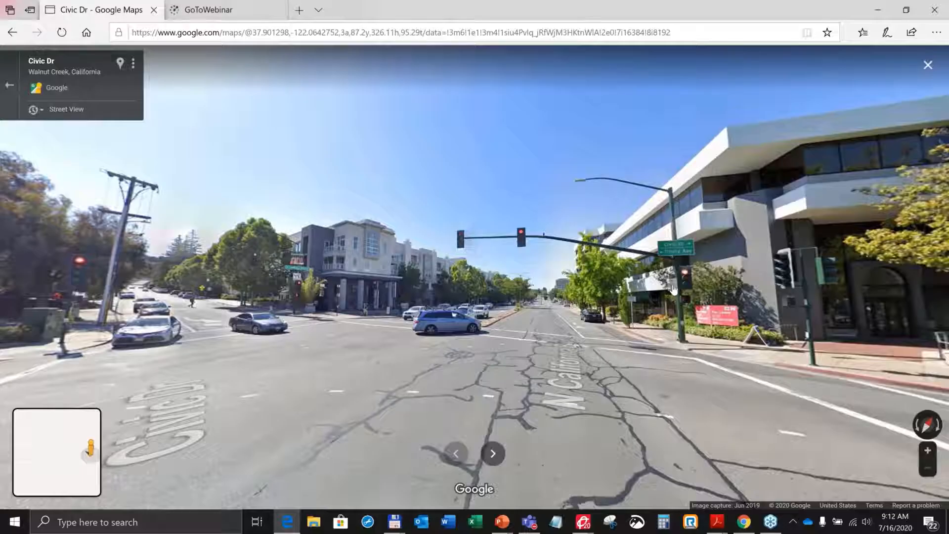
left_click_drag(673, 289, 242, 285)
left_click_drag(741, 306, 208, 341)
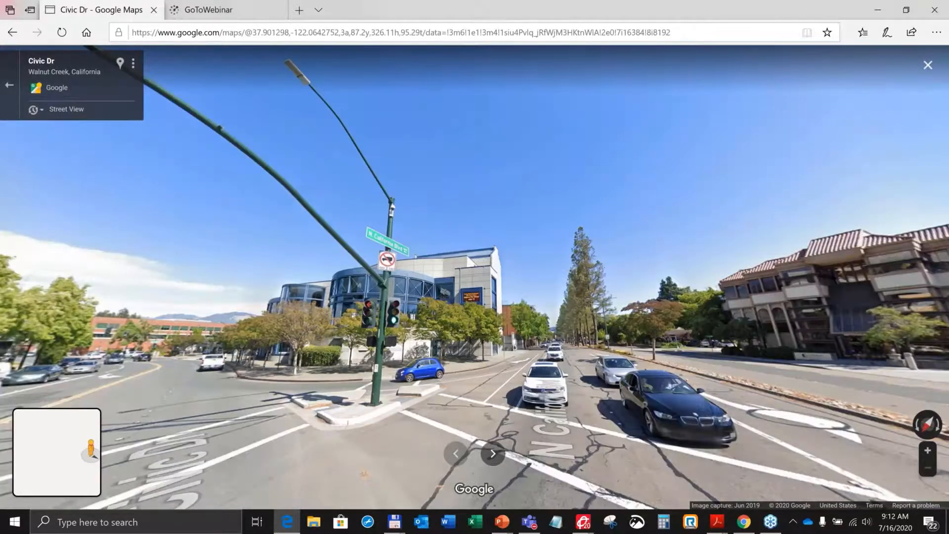
left_click_drag(407, 370, 395, 320)
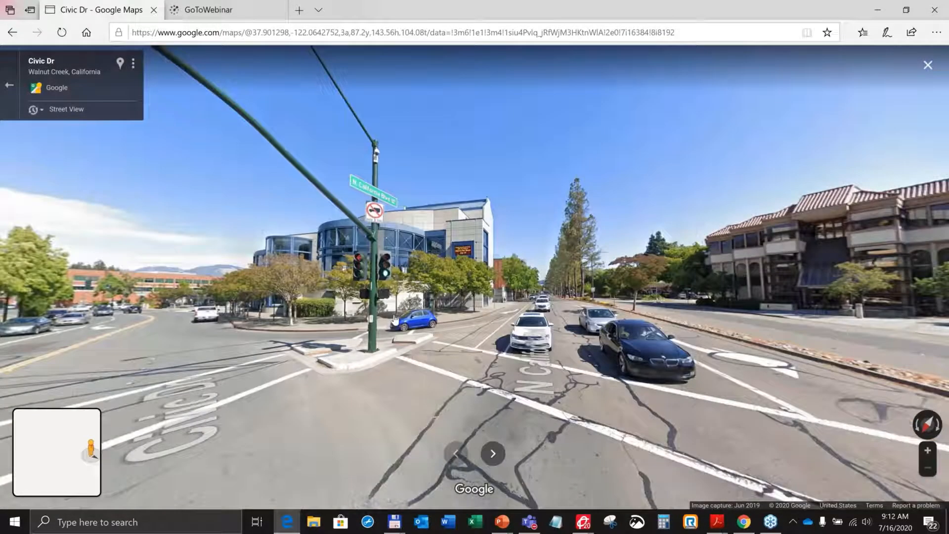
scroll(395, 320, "up", 1)
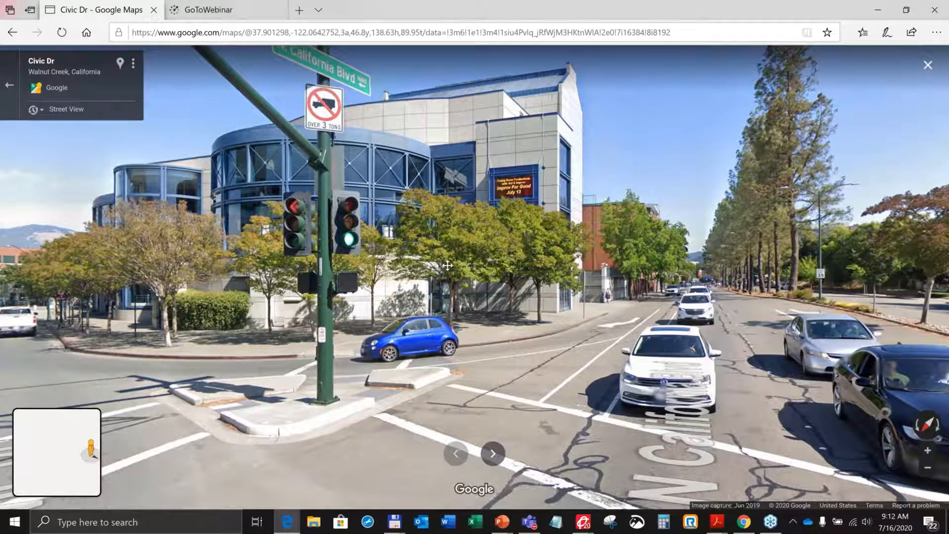
key("Left")
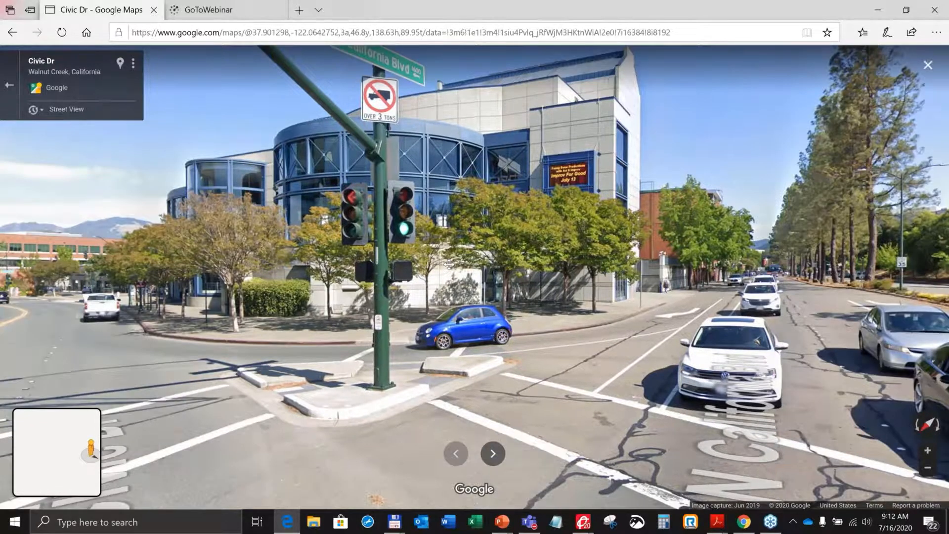
left_click_drag(449, 264, 470, 257)
Return to Vistro, open the Volumes page, collapse the TIA Demand section and widen the row label column to read the pedestrian volumes.
mouse_move(581, 524)
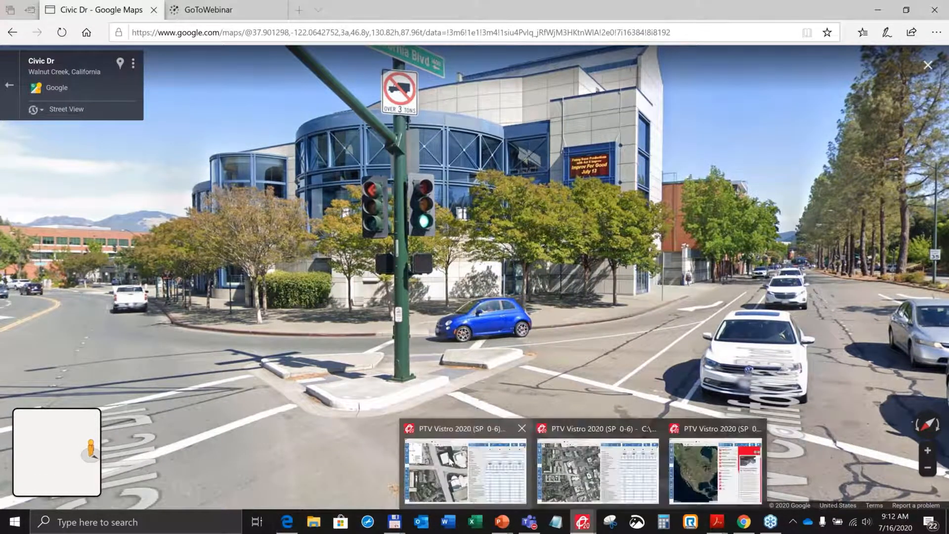
left_click(450, 461)
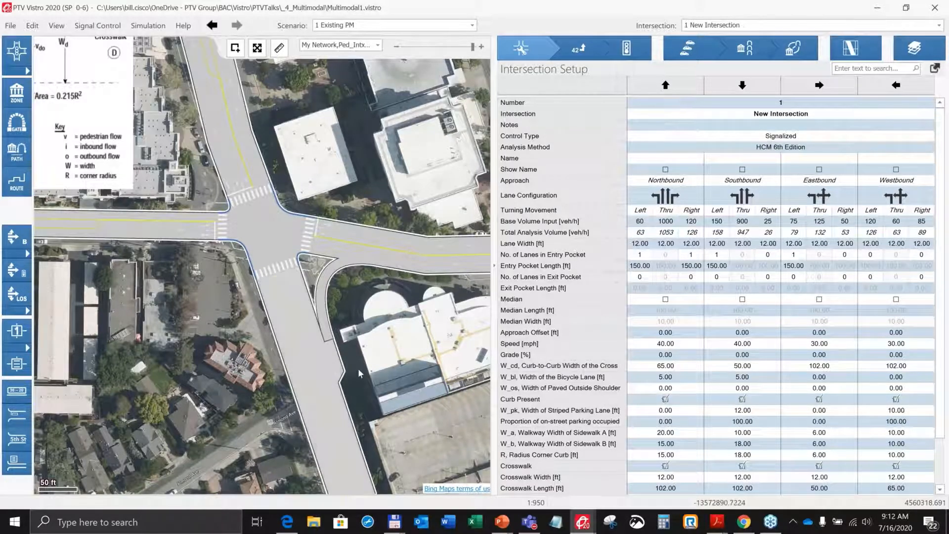
scroll(359, 374, "down", 1)
scroll(358, 368, "down", 1)
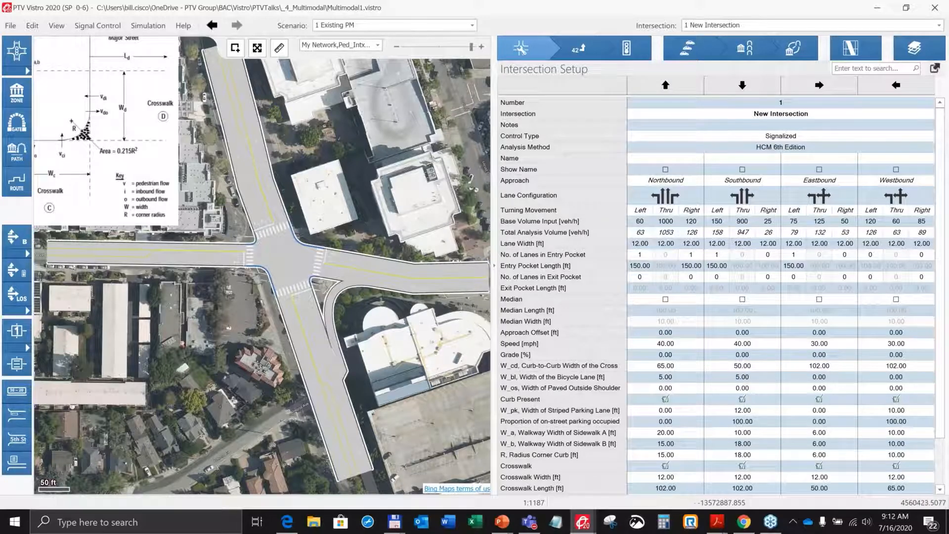
left_click_drag(376, 212, 406, 226)
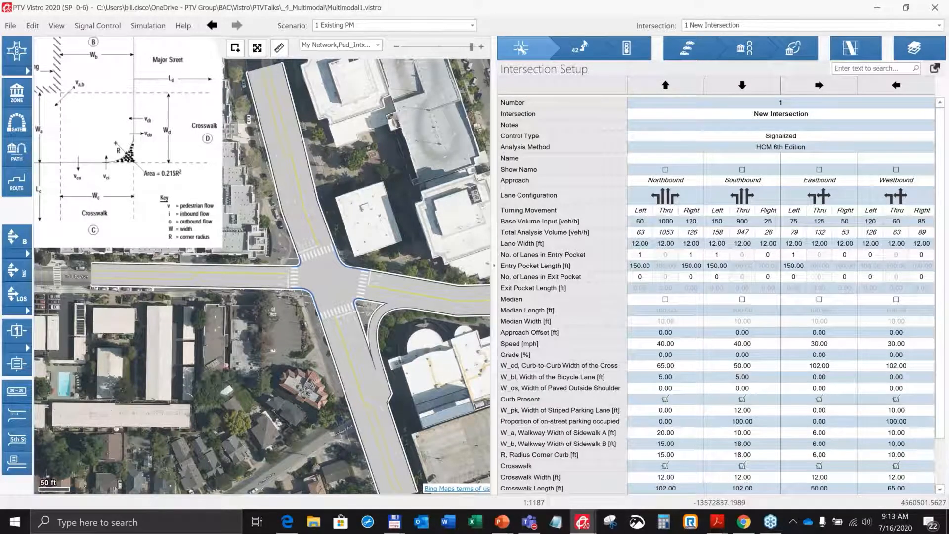
left_click(583, 49)
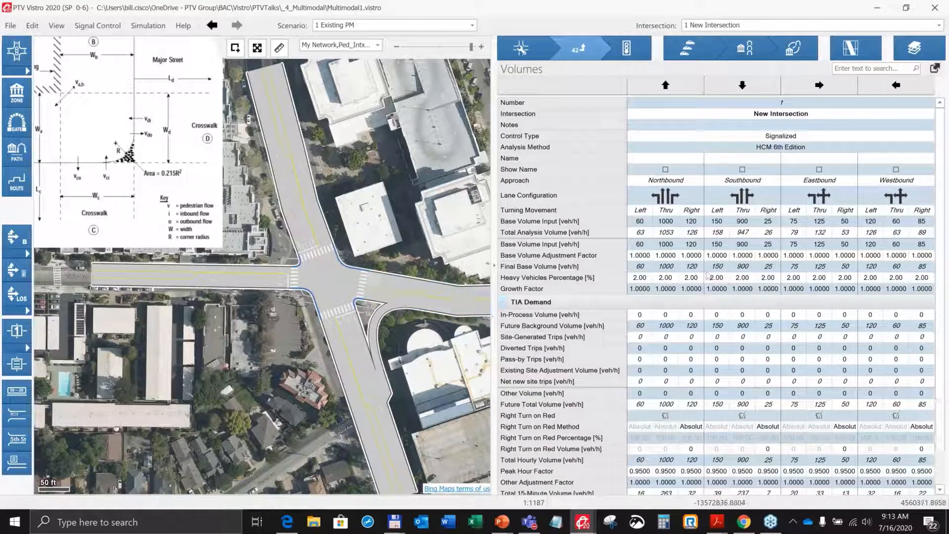
left_click(503, 301)
scroll(548, 334, "down", 1)
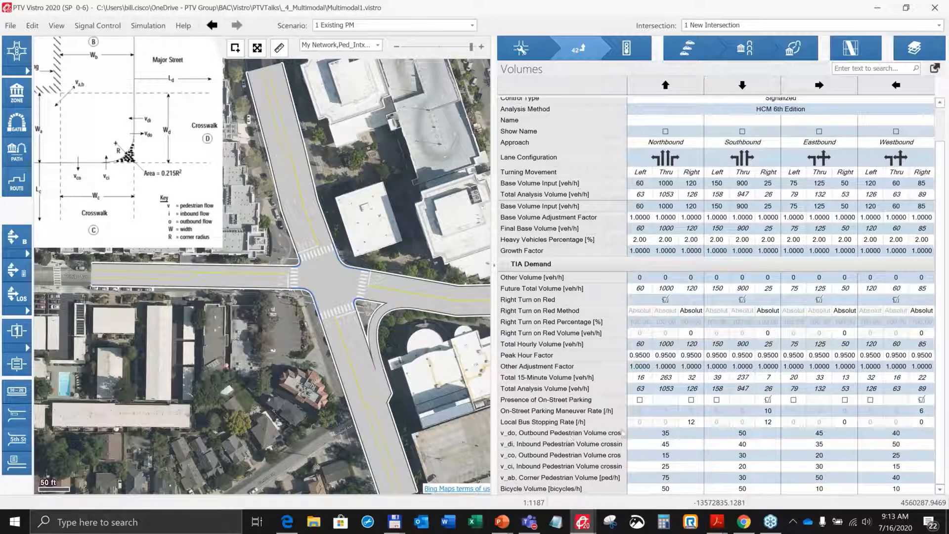
left_click_drag(627, 424, 647, 410)
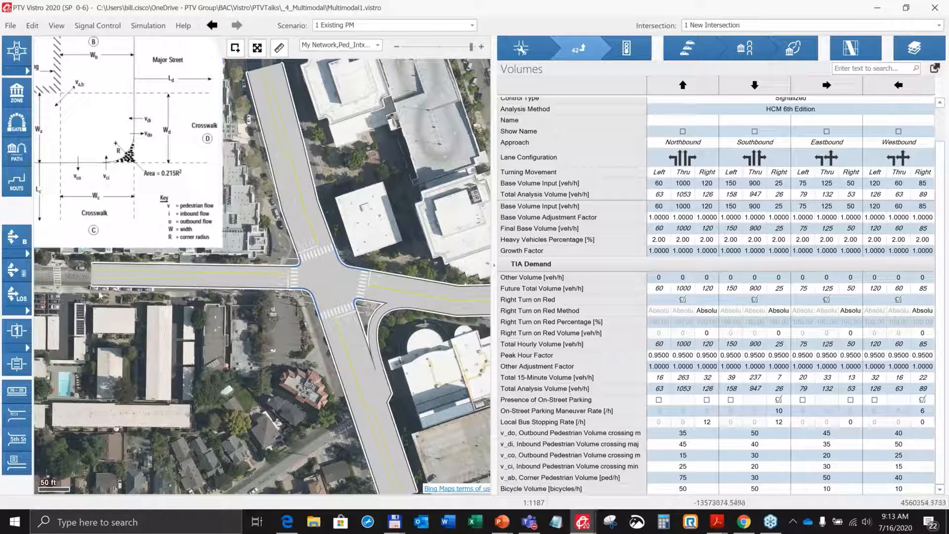
Open the Traffic Control page and review the pedestrian and bicycle results under Other Modes.
scroll(101, 143, "up", 2)
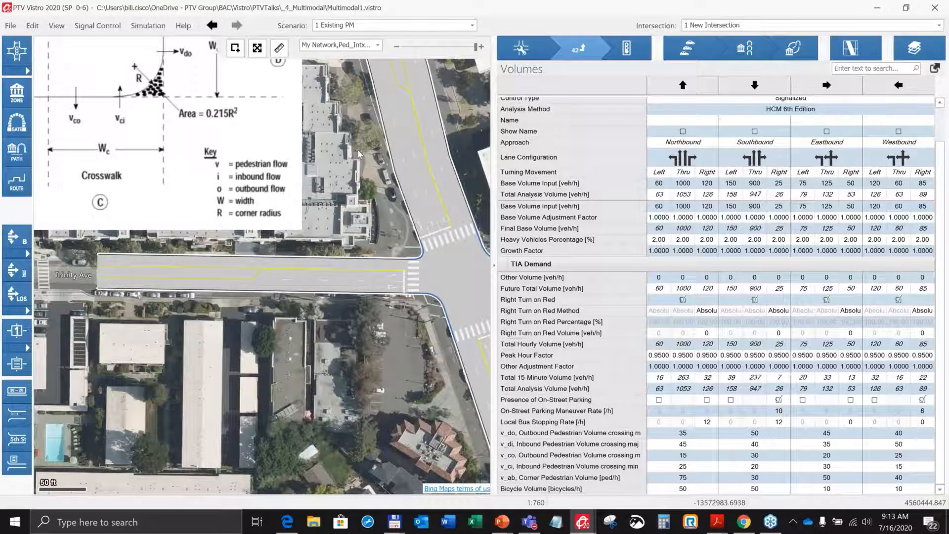
scroll(359, 154, "up", 1)
scroll(359, 154, "down", 3)
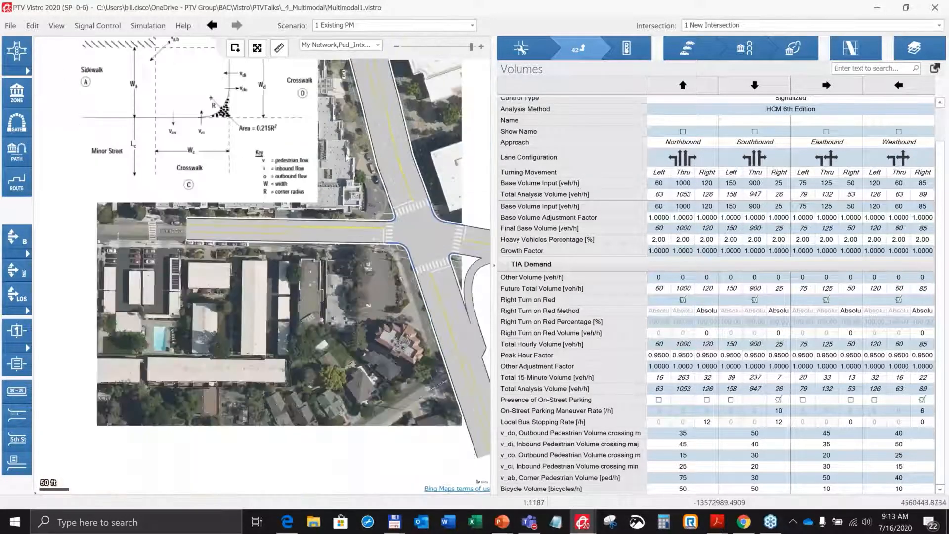
left_click_drag(333, 199, 289, 277)
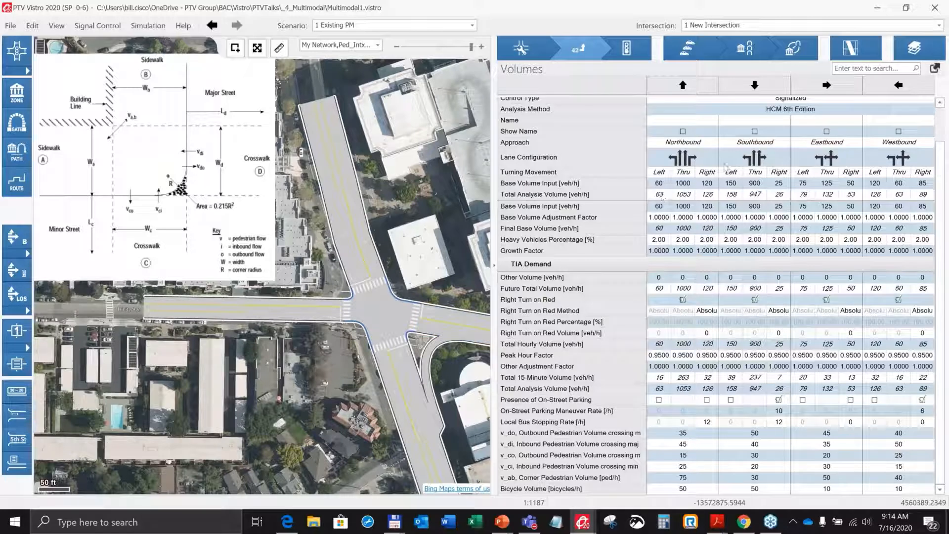
left_click(628, 48)
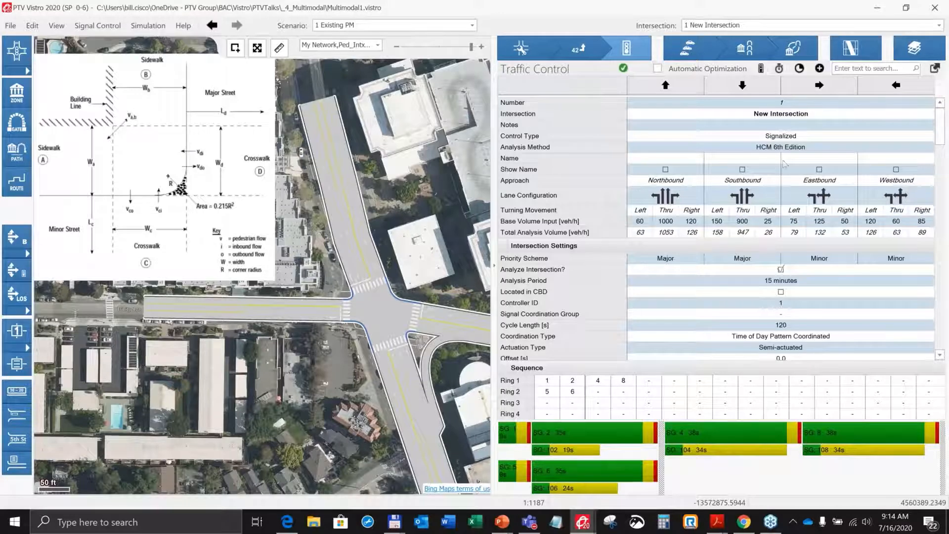
scroll(733, 220, "down", 2)
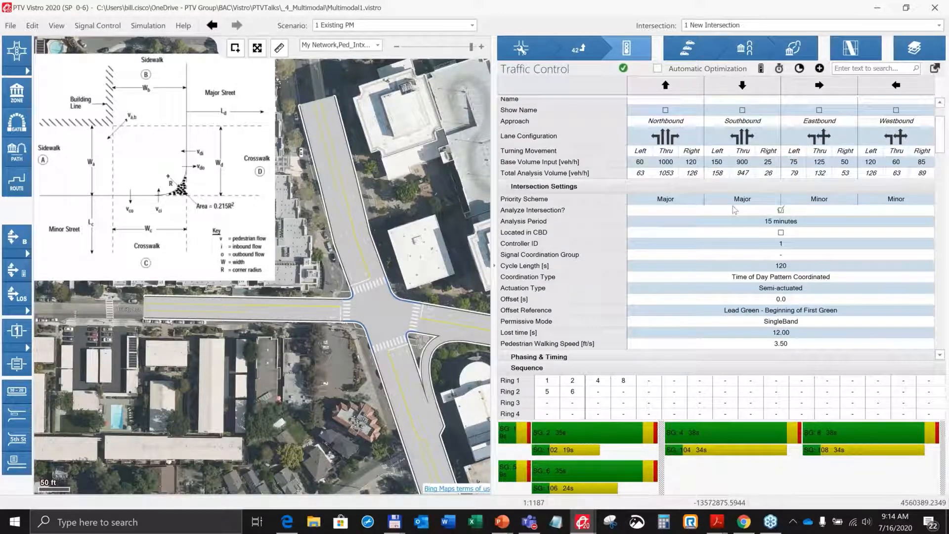
scroll(732, 214, "down", 8)
scroll(732, 210, "down", 17)
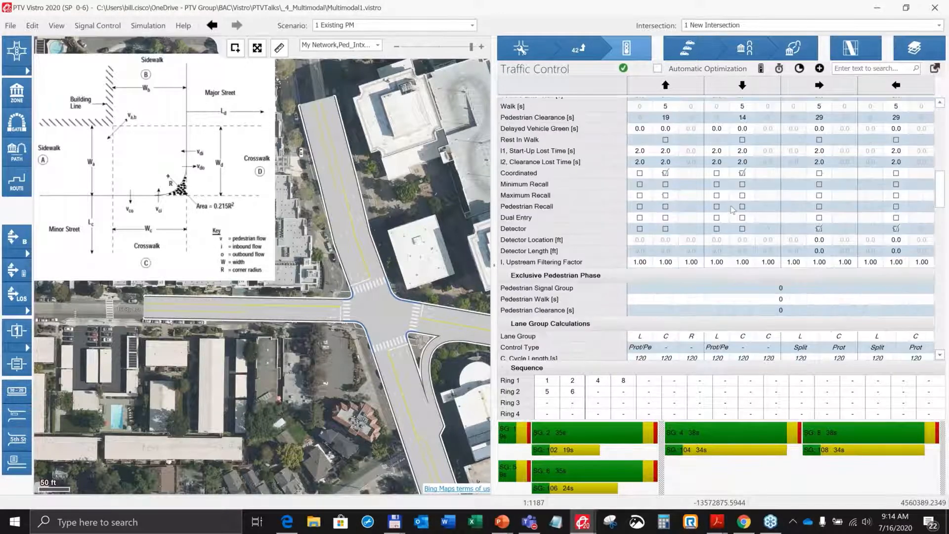
scroll(733, 207, "down", 3)
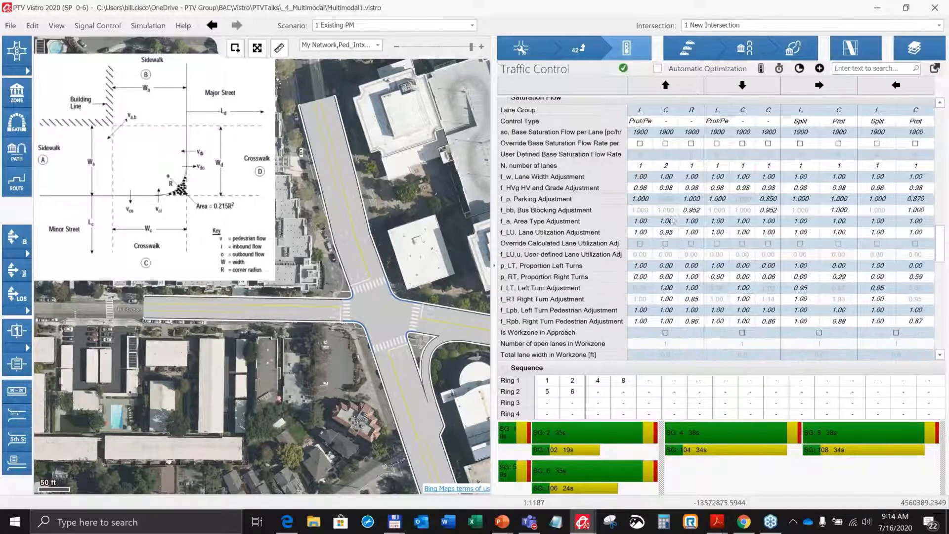
scroll(656, 203, "down", 2)
scroll(657, 202, "down", 18)
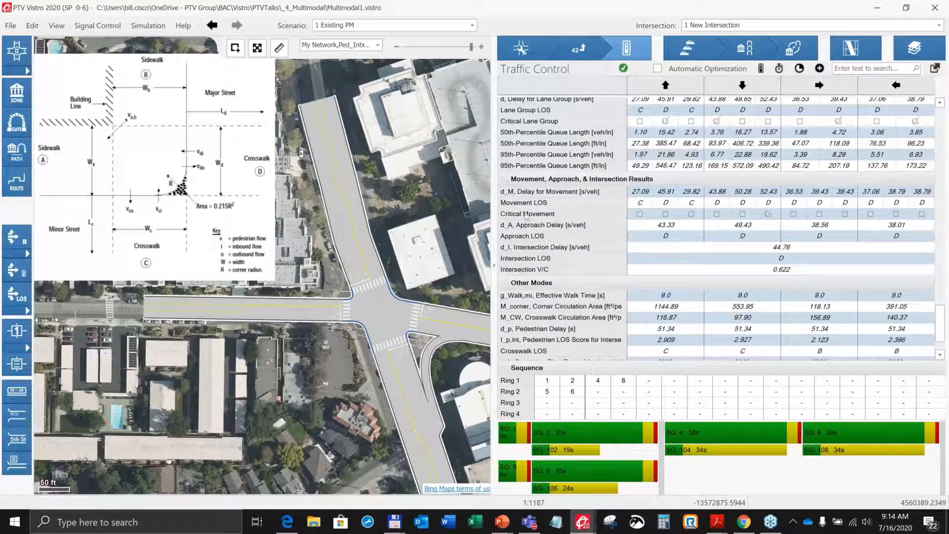
scroll(516, 287, "down", 3)
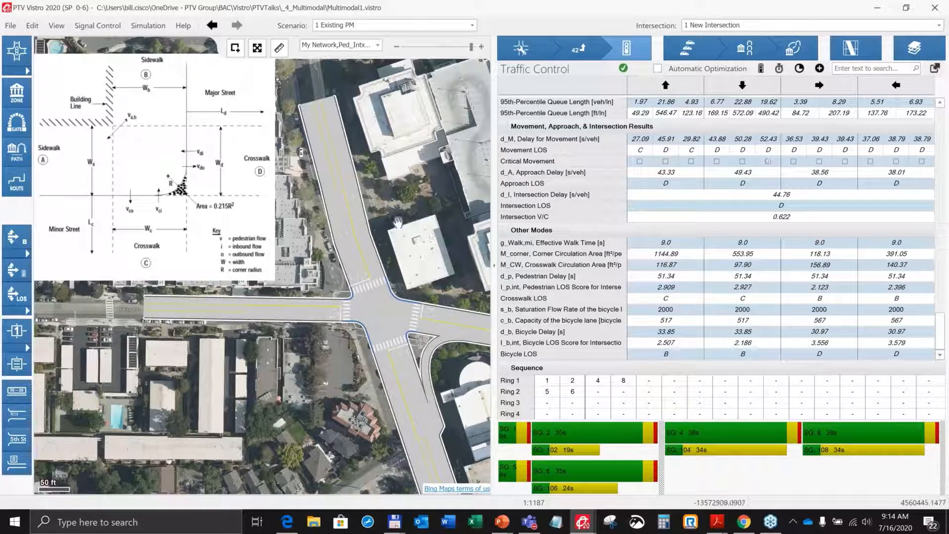
left_click_drag(398, 223, 378, 215)
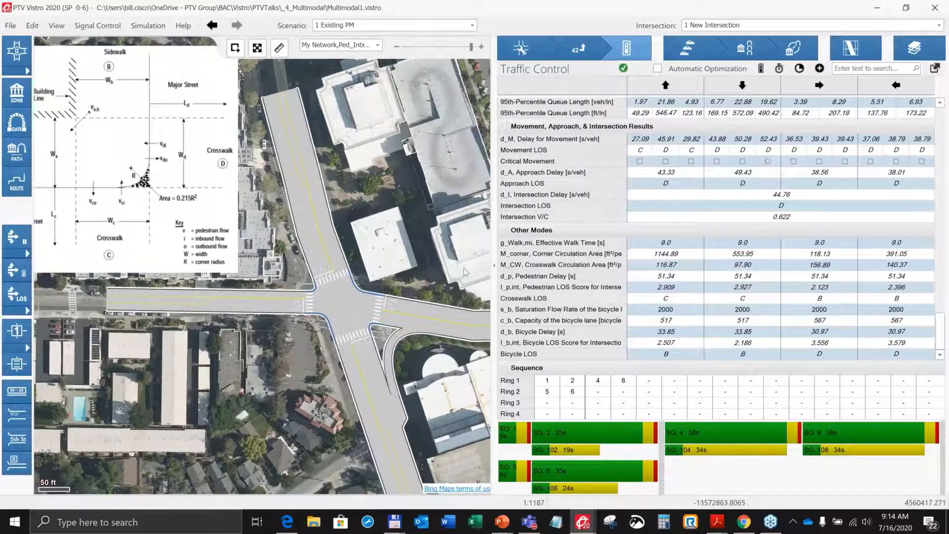
Switch to the 2 Existing PM w/ Event scenario, select the intersection and review its pedestrian volumes on the Volumes page.
left_click(472, 26)
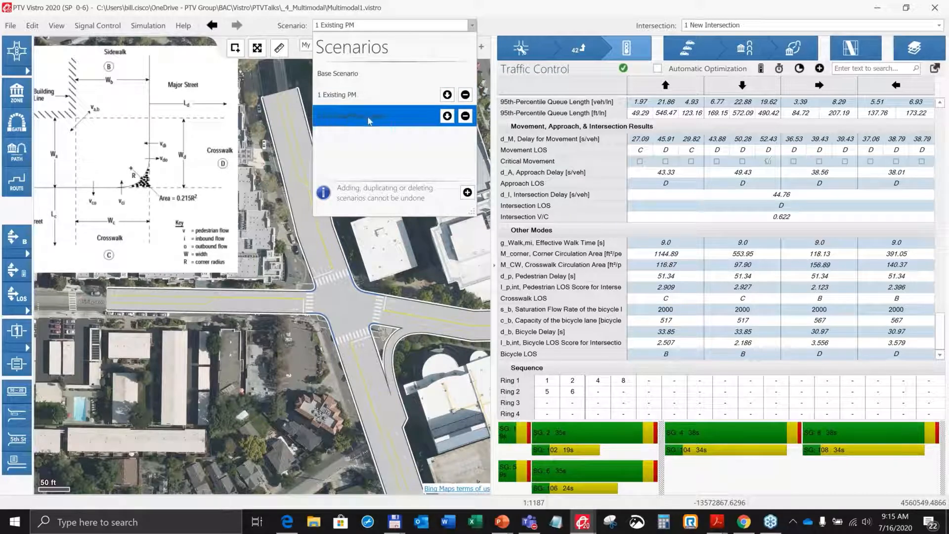
left_click(341, 119)
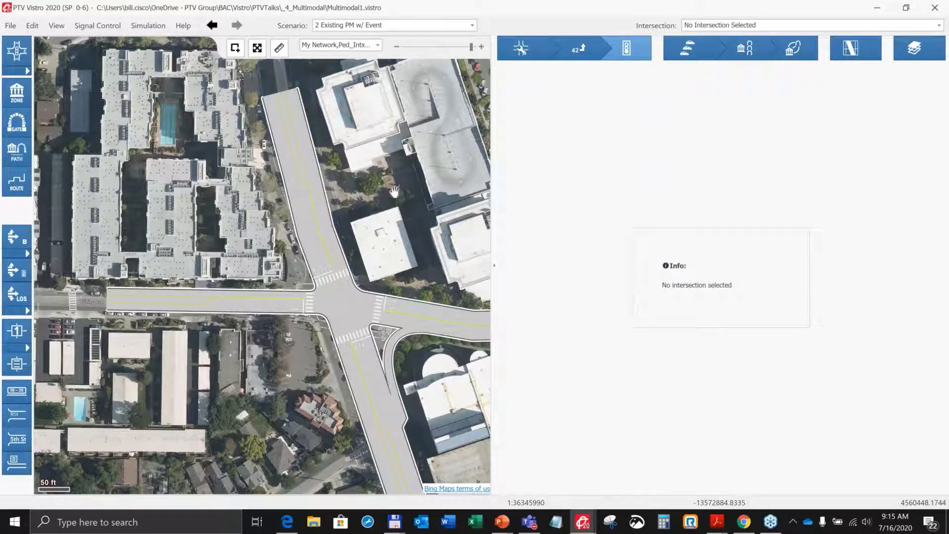
left_click_drag(394, 190, 379, 181)
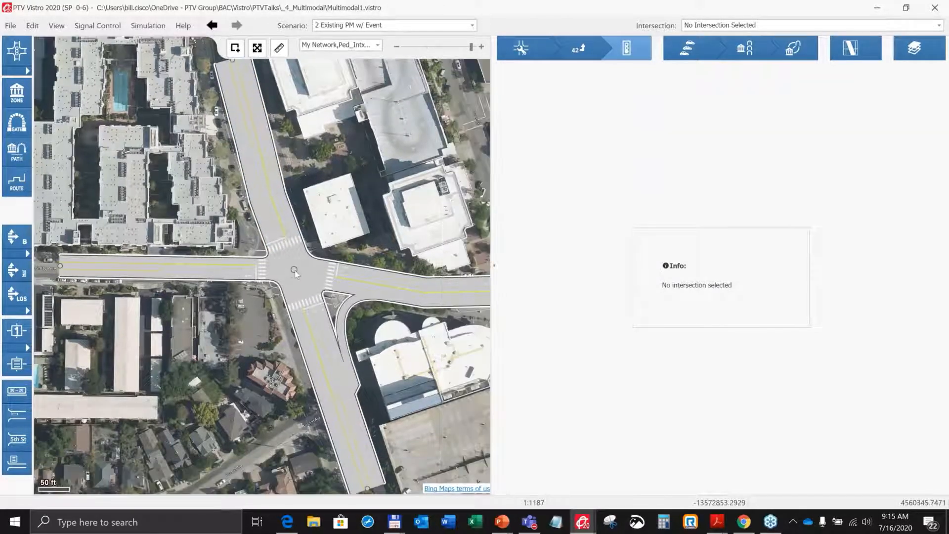
left_click(637, 58)
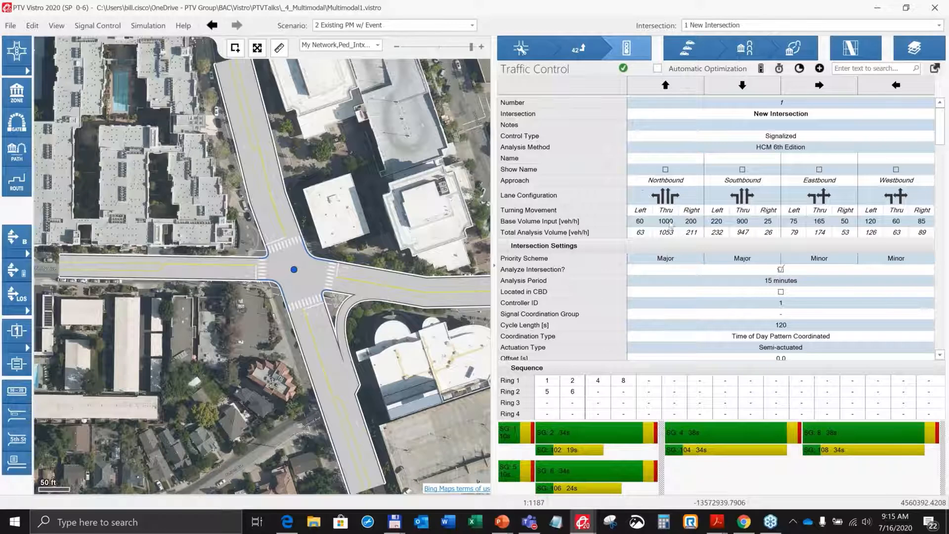
left_click(579, 48)
scroll(721, 337, "down", 2)
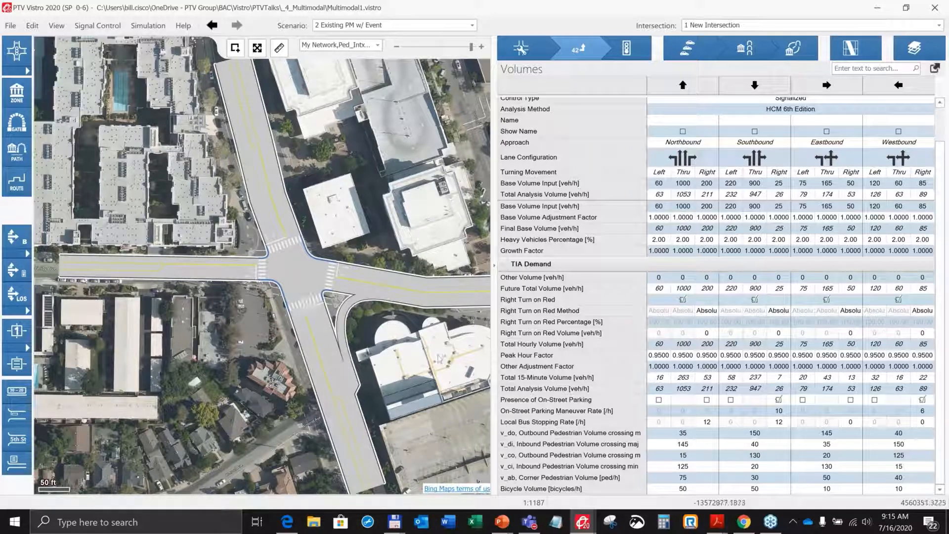
Switch the scenario back to 1 Existing PM.
left_click(472, 25)
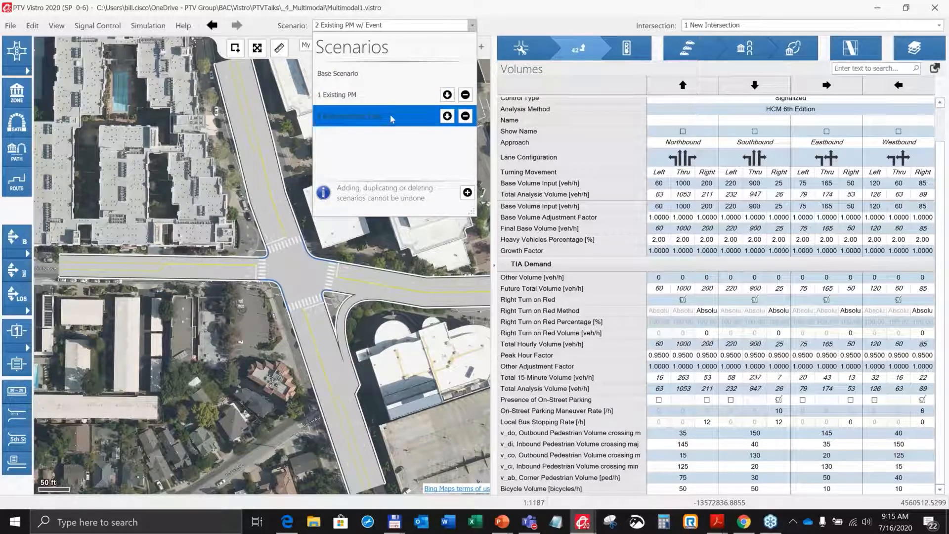
left_click(364, 95)
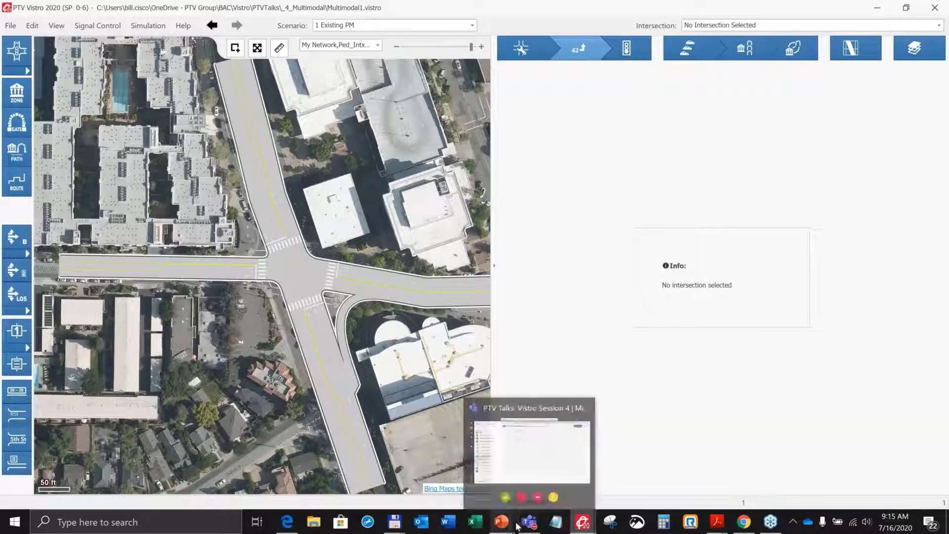
Switch to PowerPoint and bring up the Vistro_Multimodal_WithHCMOverview presentation window.
left_click(501, 525)
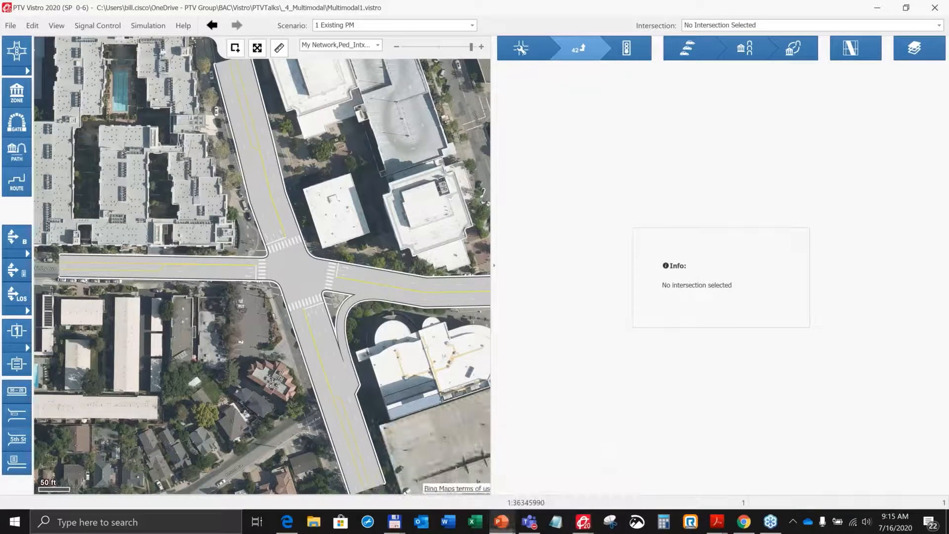
mouse_move(503, 523)
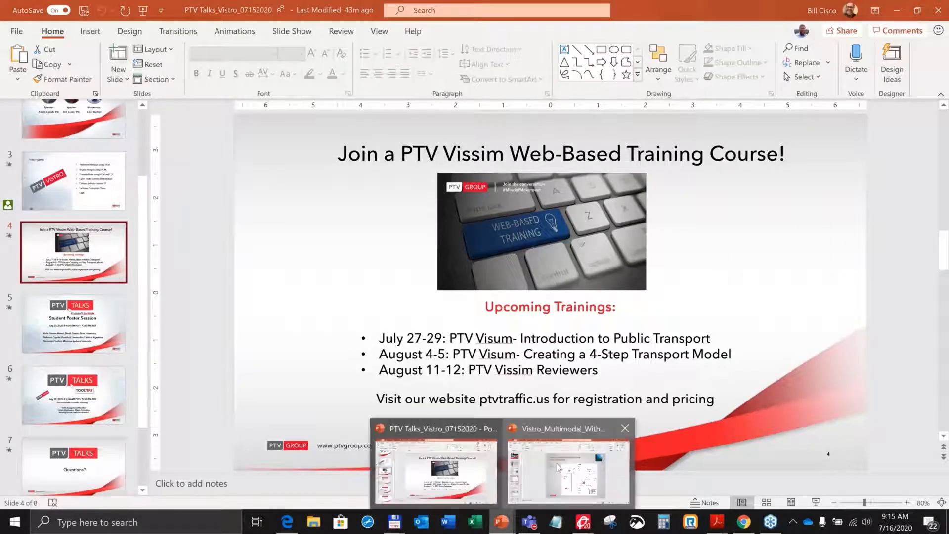
left_click(555, 464)
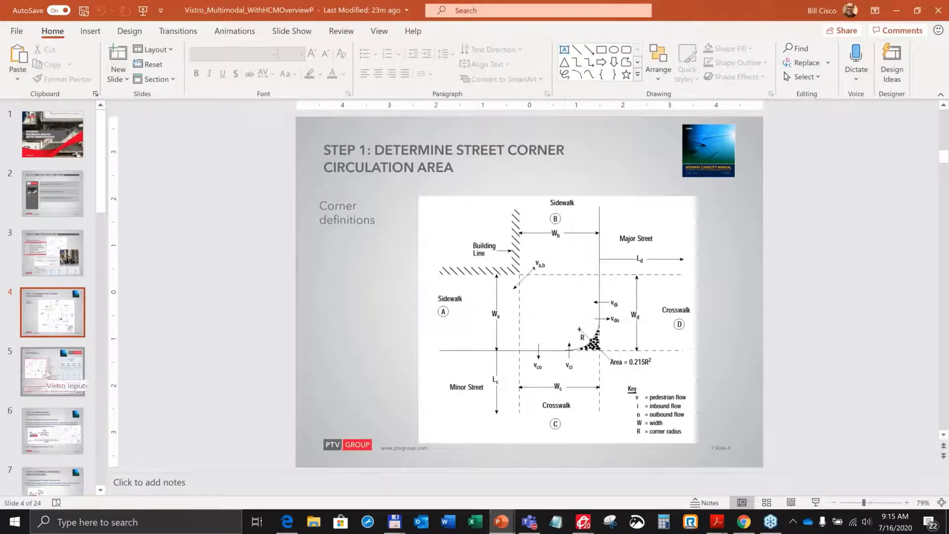
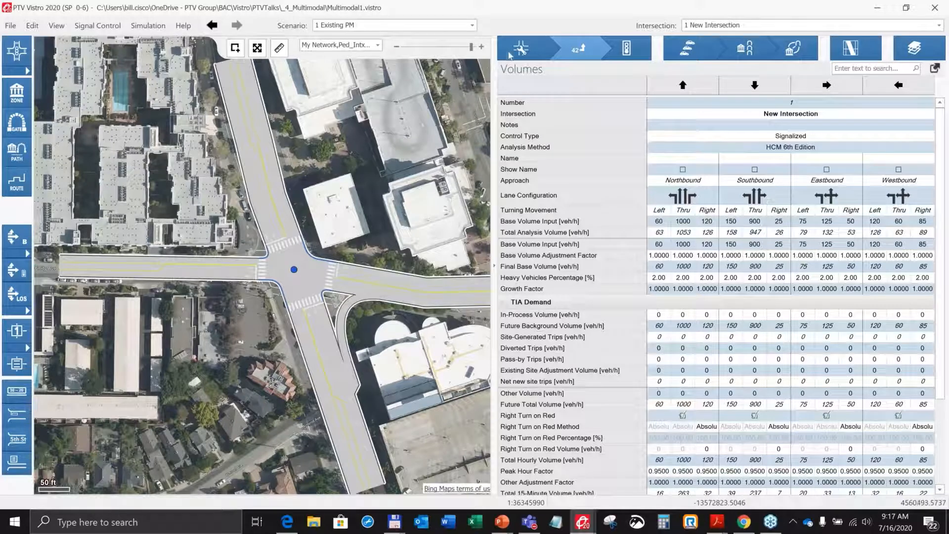
Open the Intersection Setup page and widen the parameter name column.
left_click(511, 56)
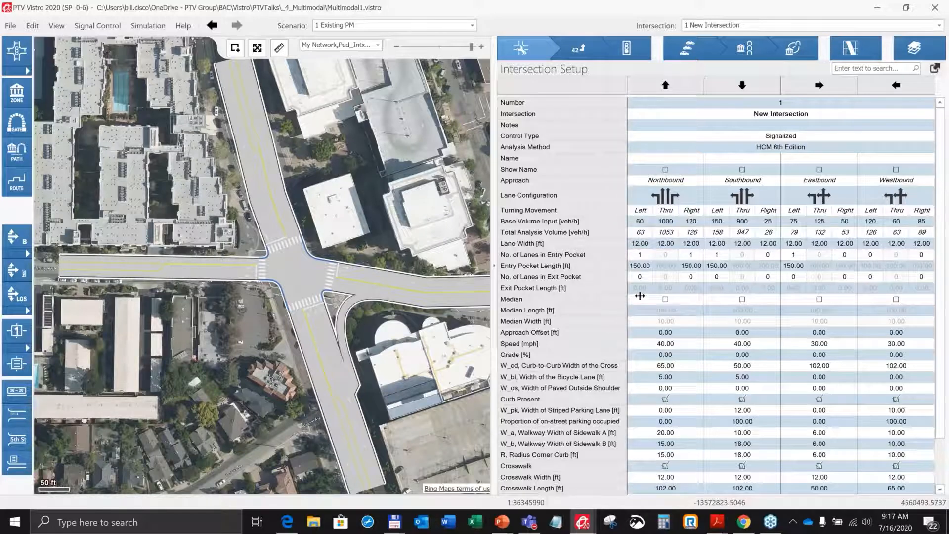
left_click_drag(631, 299, 648, 298)
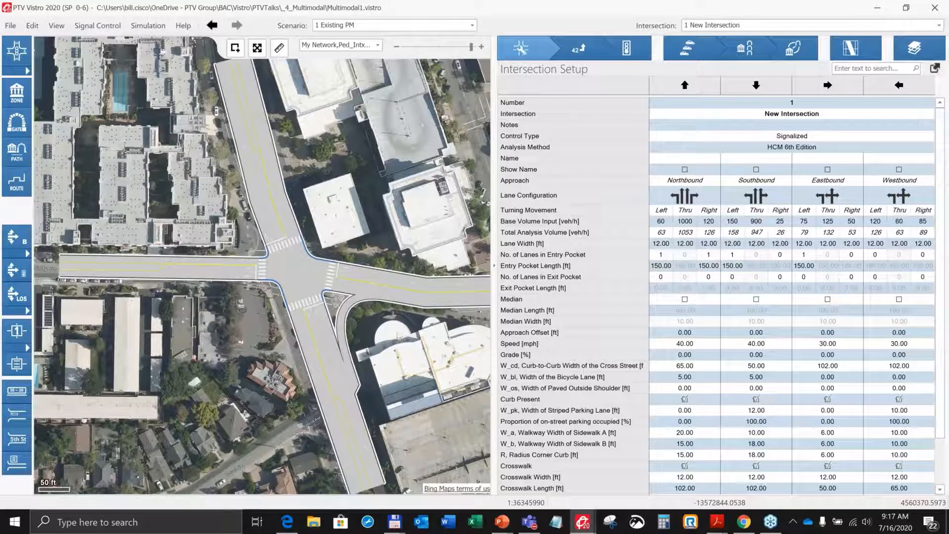
Switch to the browser and examine the intersection's geometry in Google Earth 3D and Street View imagery.
left_click(742, 522)
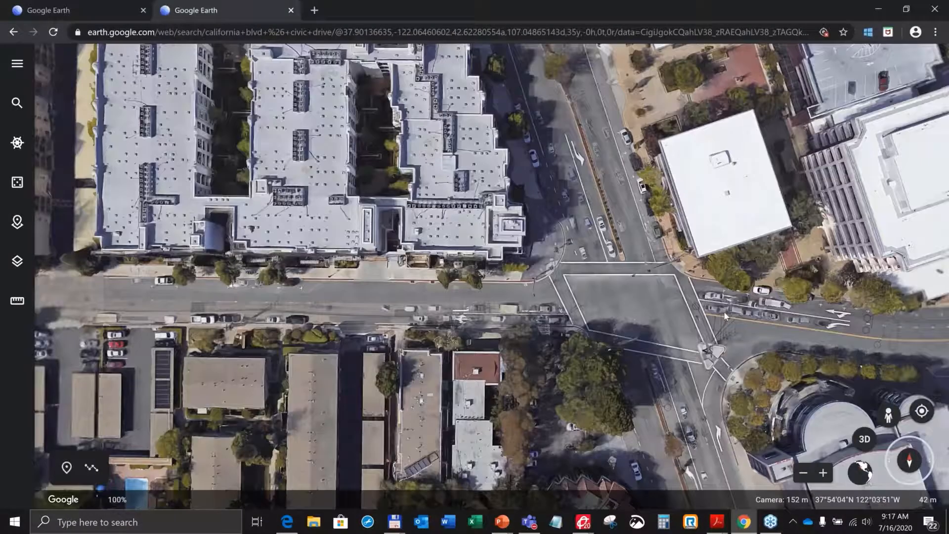
scroll(724, 312, "down", 3)
left_click_drag(723, 311, 487, 281)
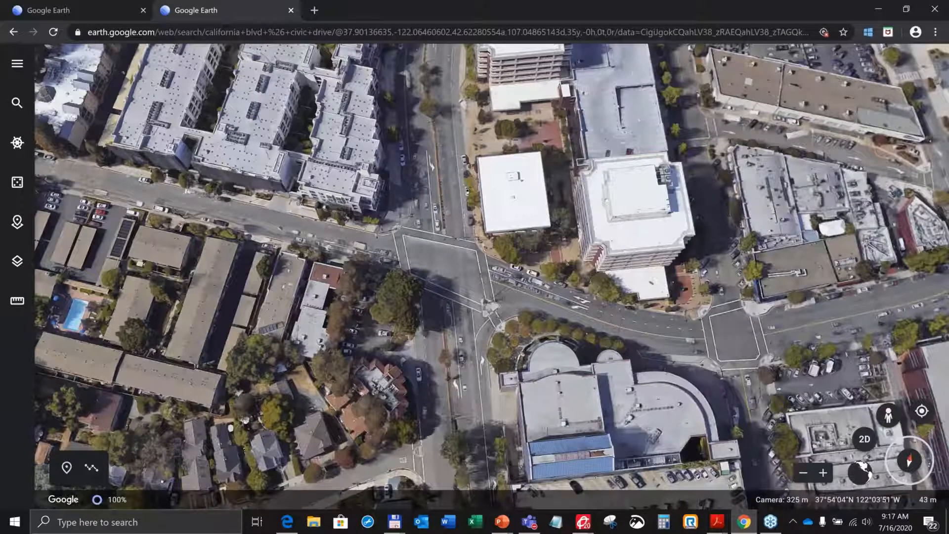
left_click_drag(473, 408, 428, 389)
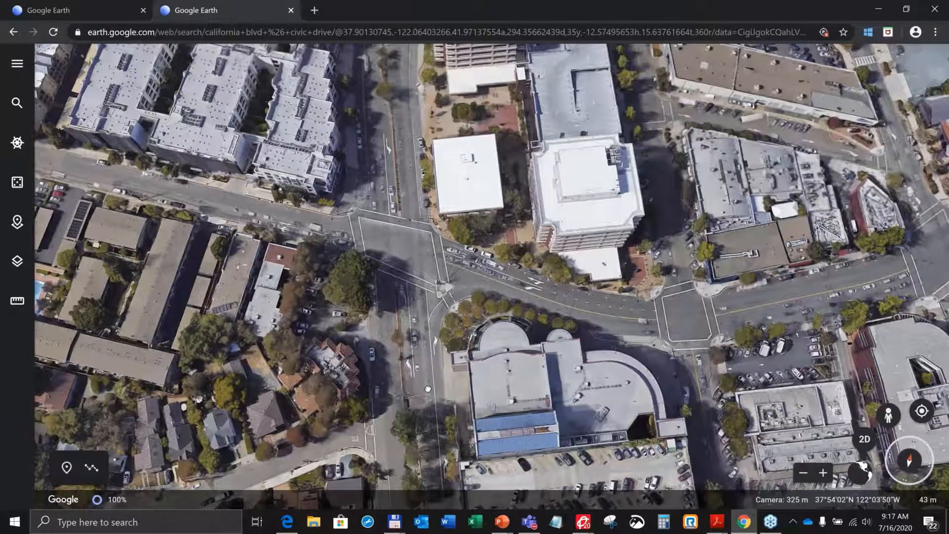
scroll(428, 389, "up", 3)
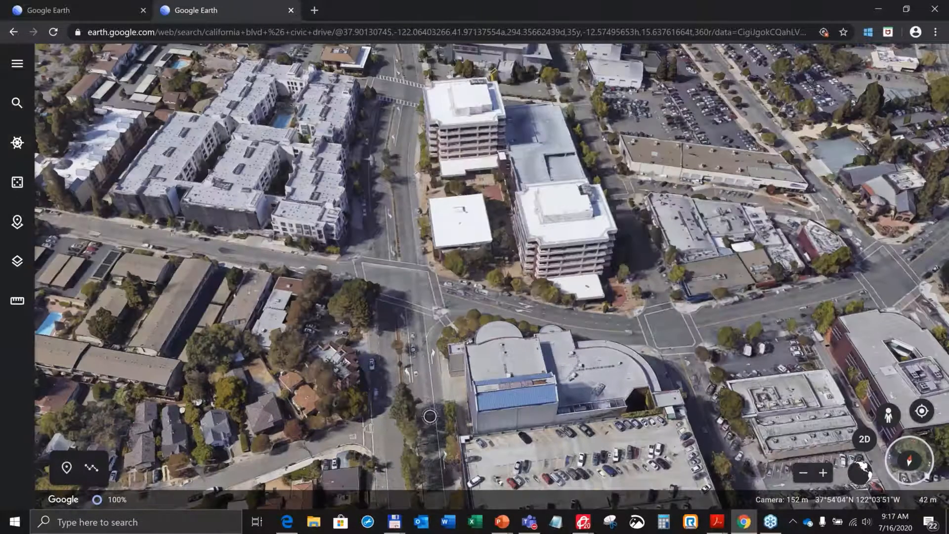
scroll(431, 372, "down", 2)
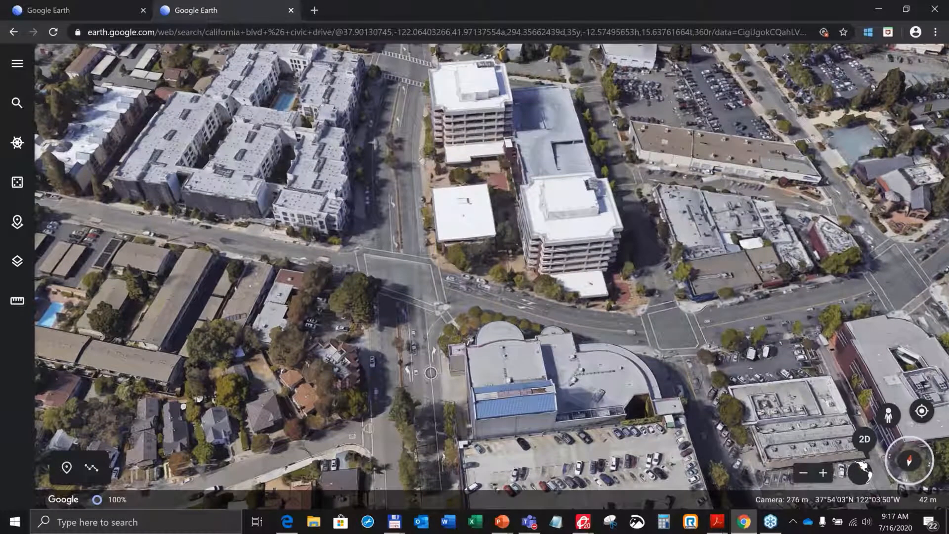
left_click_drag(506, 212, 504, 198)
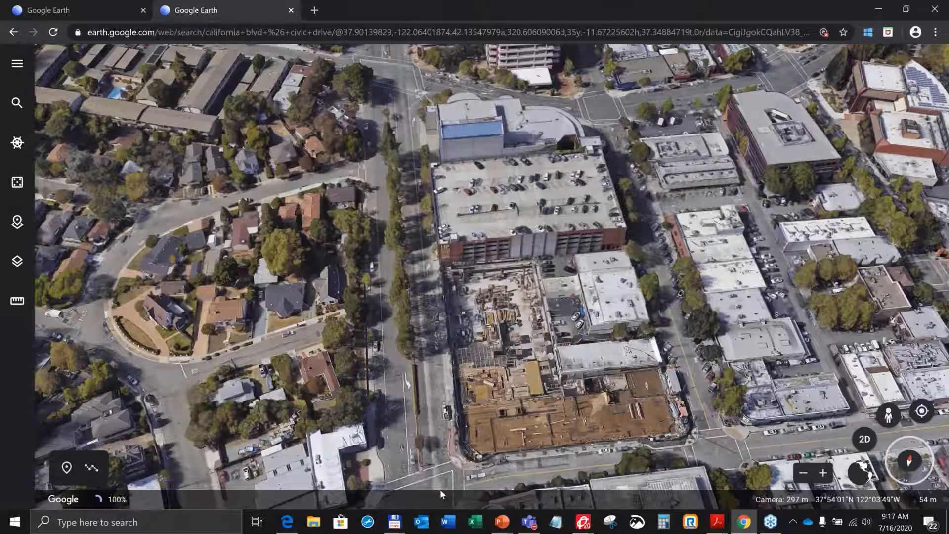
left_click_drag(420, 198, 464, 452)
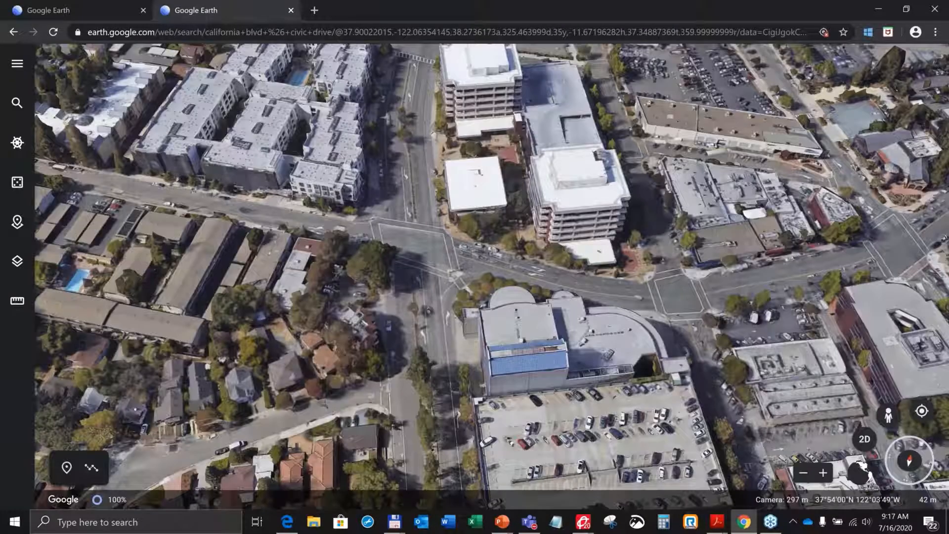
left_click_drag(424, 157, 451, 373)
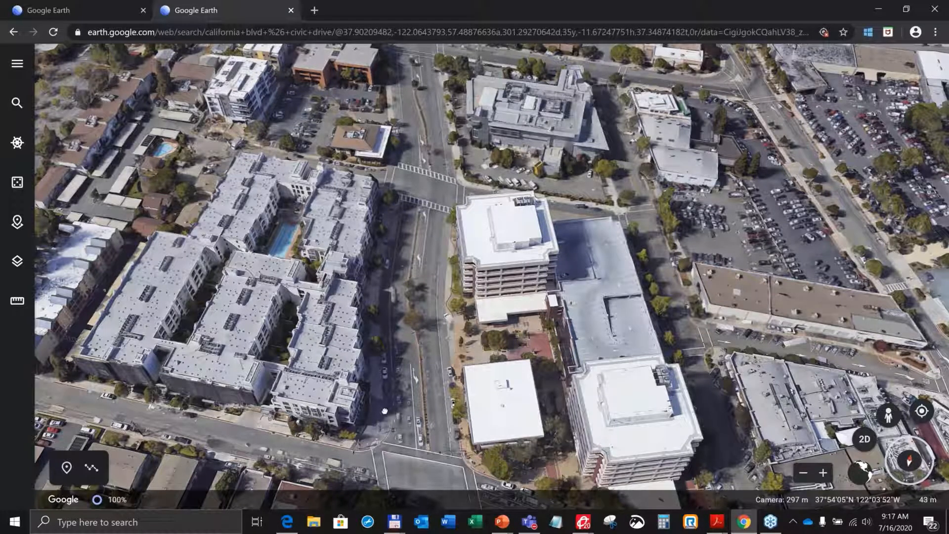
left_click_drag(385, 410, 375, 310)
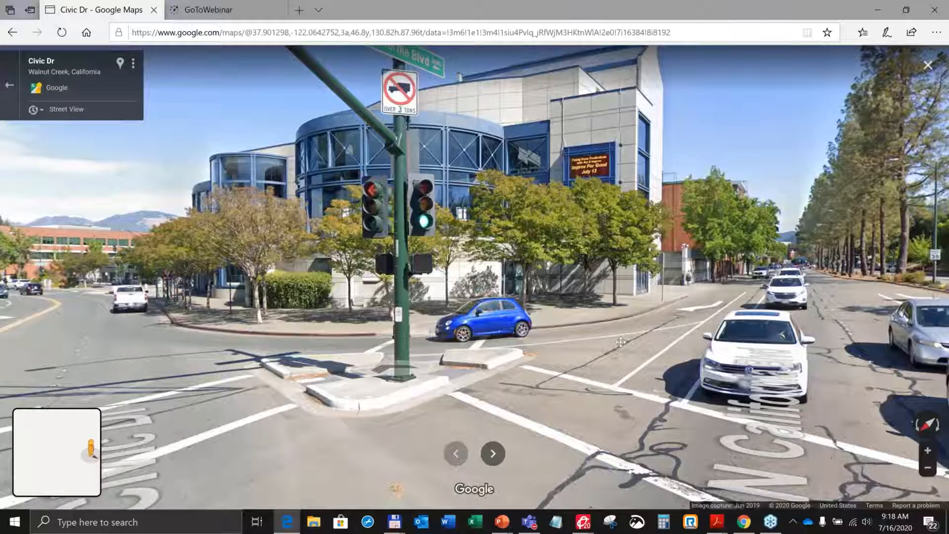
left_click_drag(620, 341, 939, 274)
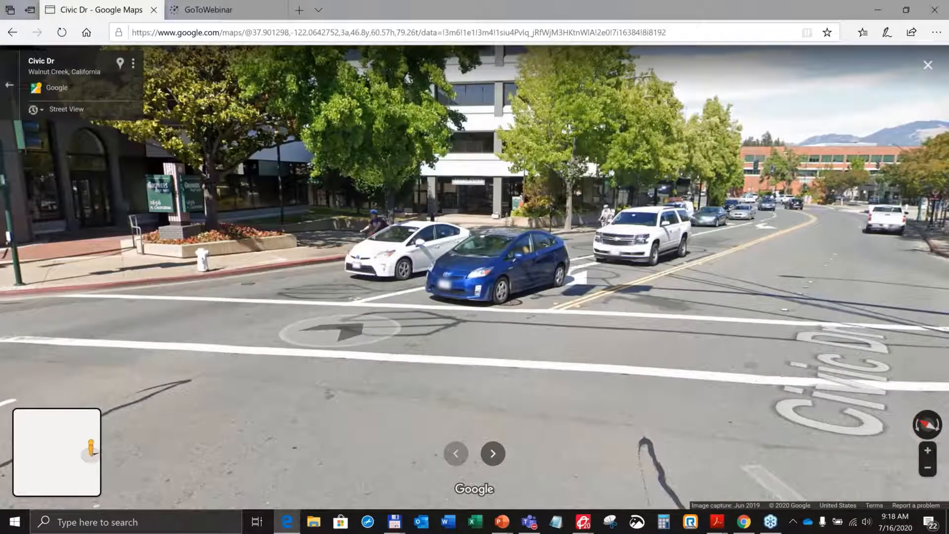
left_click_drag(339, 331, 840, 311)
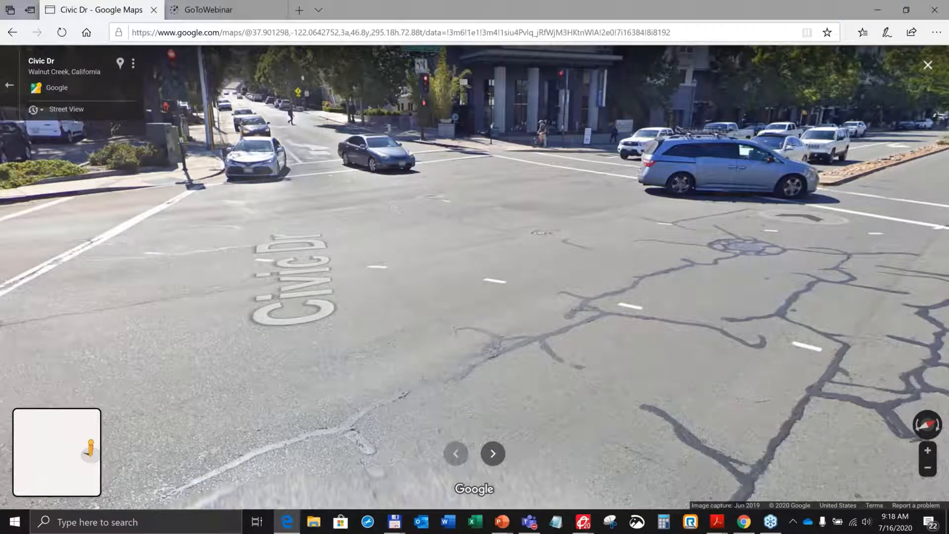
left_click_drag(538, 246, 158, 296)
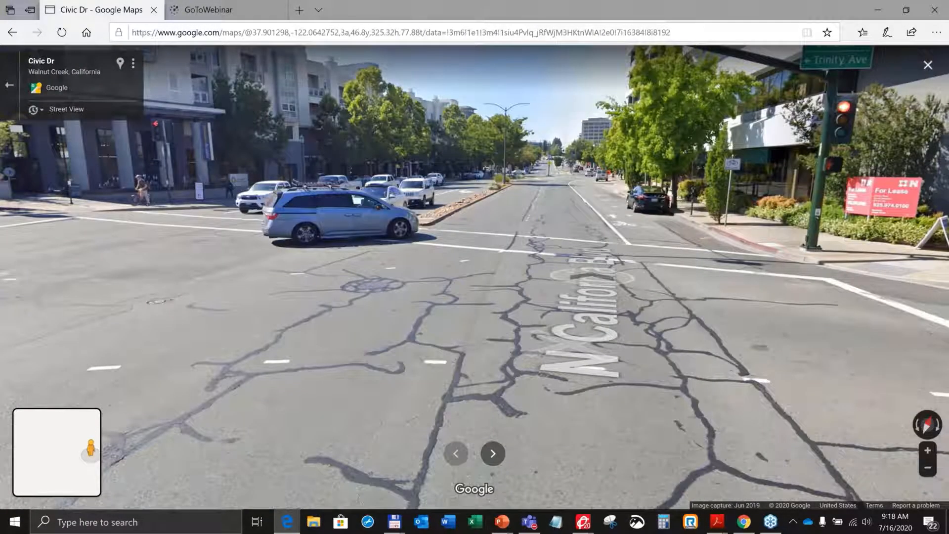
Return to Vistro and inspect the paved outside shoulder width for the northbound and eastbound approaches.
left_click(582, 528)
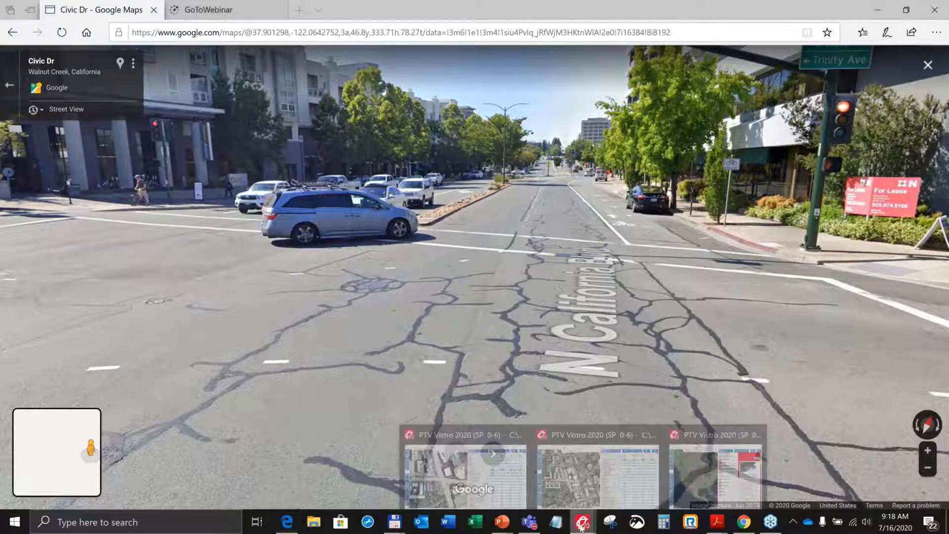
left_click(460, 472)
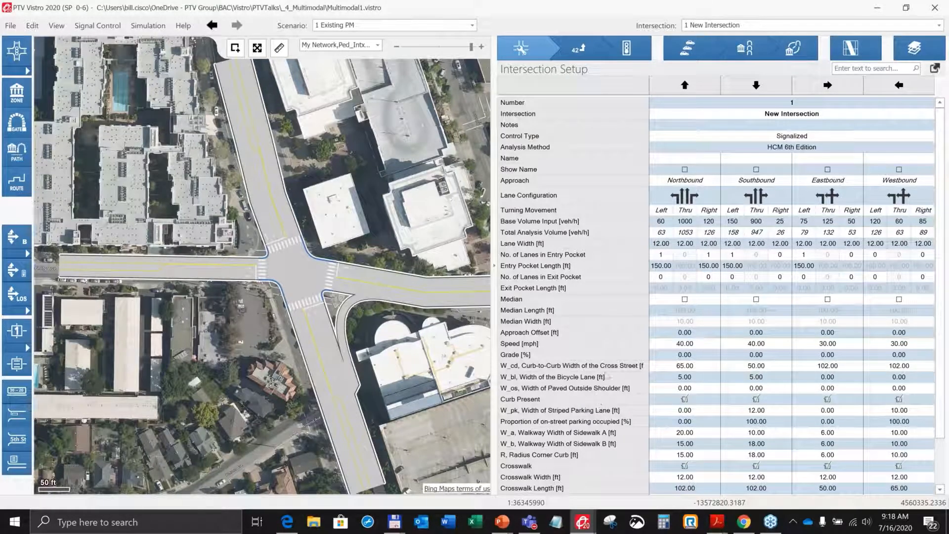
left_click(684, 388)
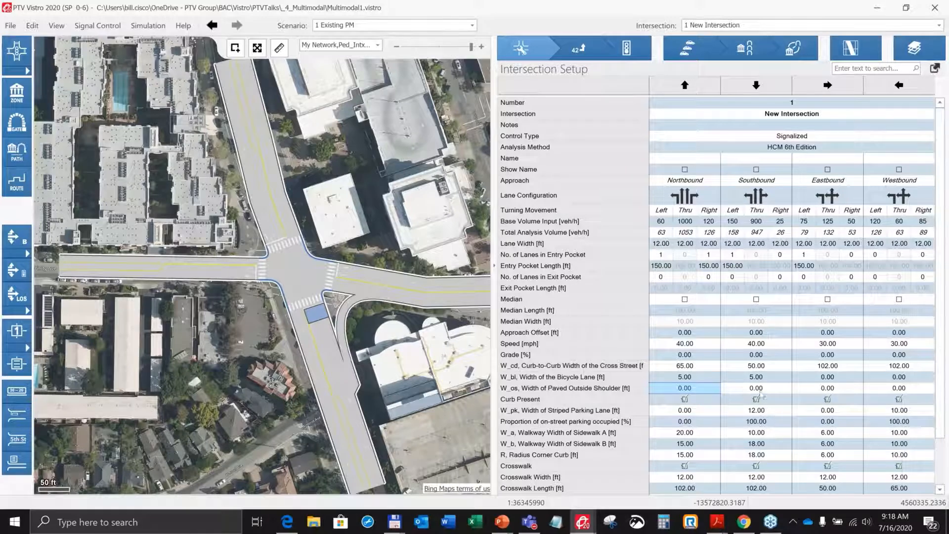
left_click(838, 390)
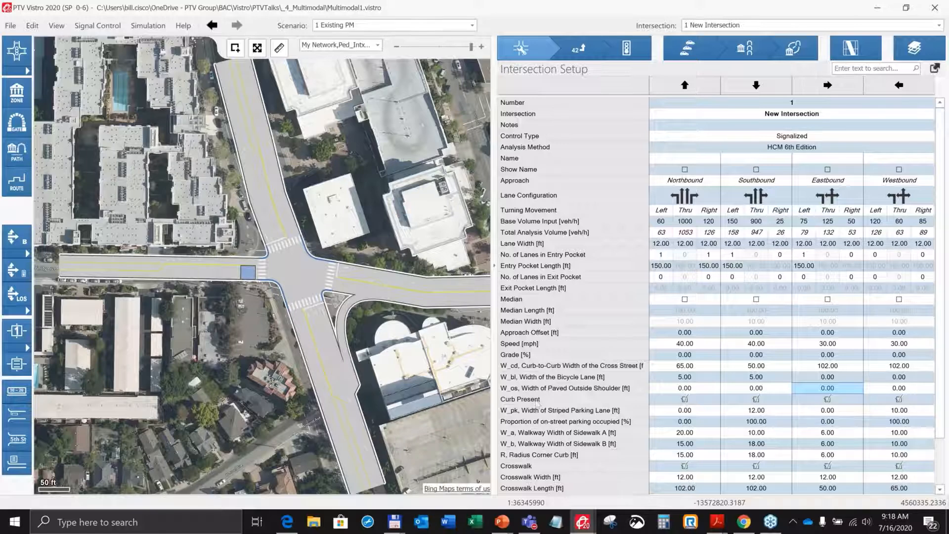
left_click(586, 400)
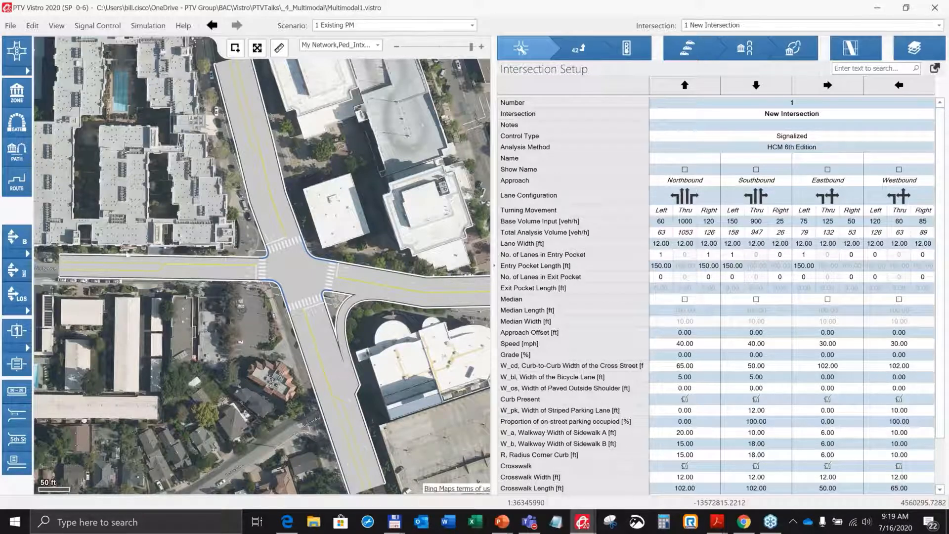
Open the Volumes page and scroll to the pedestrian and bicycle volume rows.
left_click(245, 183)
left_click(581, 47)
scroll(633, 390, "down", 4)
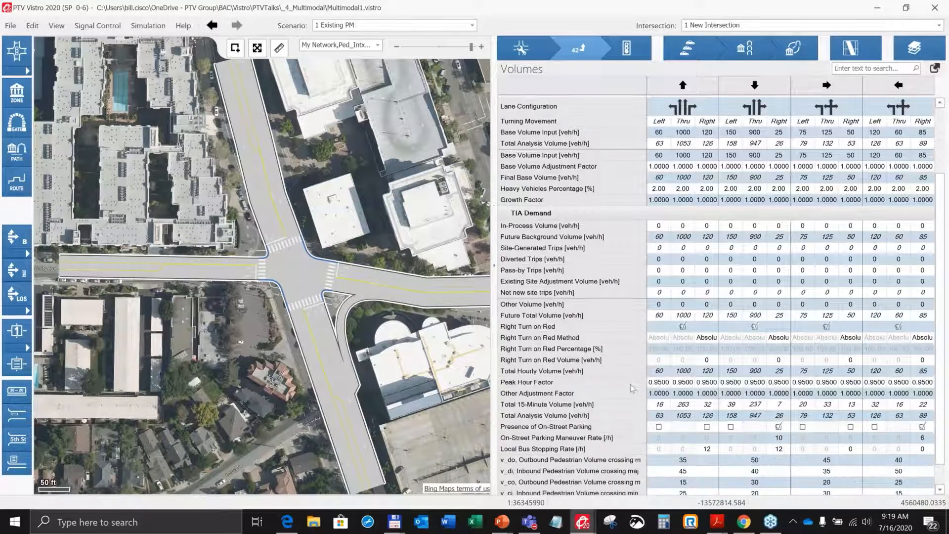
scroll(630, 384, "down", 1)
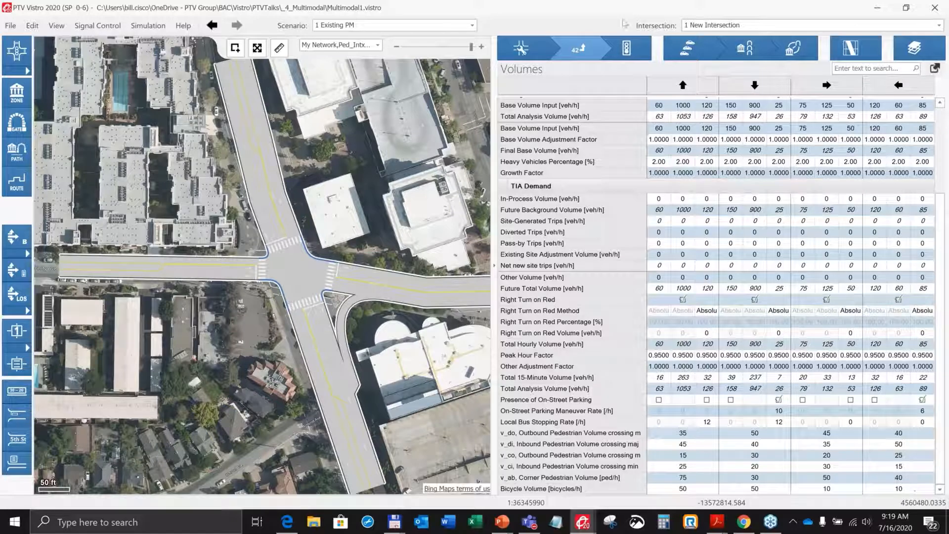
Open the Traffic Control page and scroll to the Other Modes pedestrian and bicycle results.
left_click(628, 48)
scroll(530, 200, "down", 3)
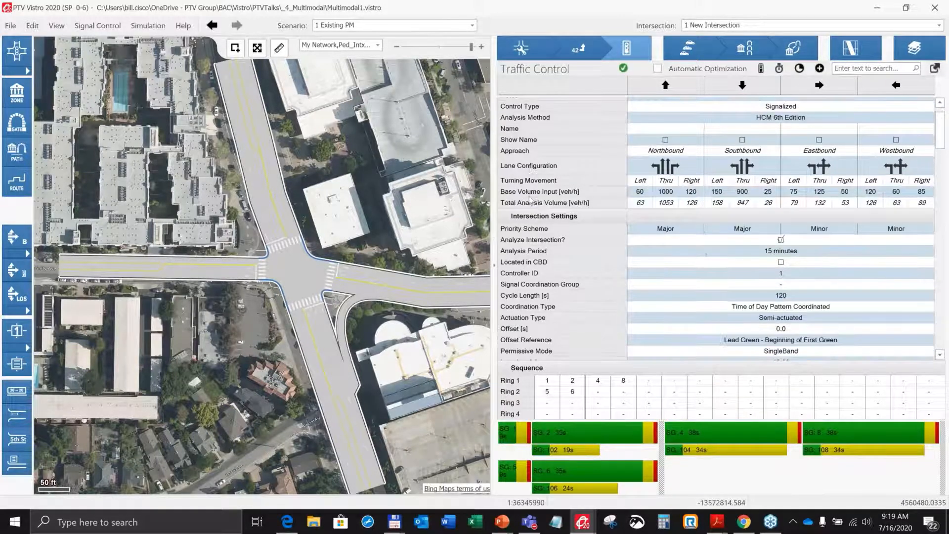
scroll(530, 200, "down", 10)
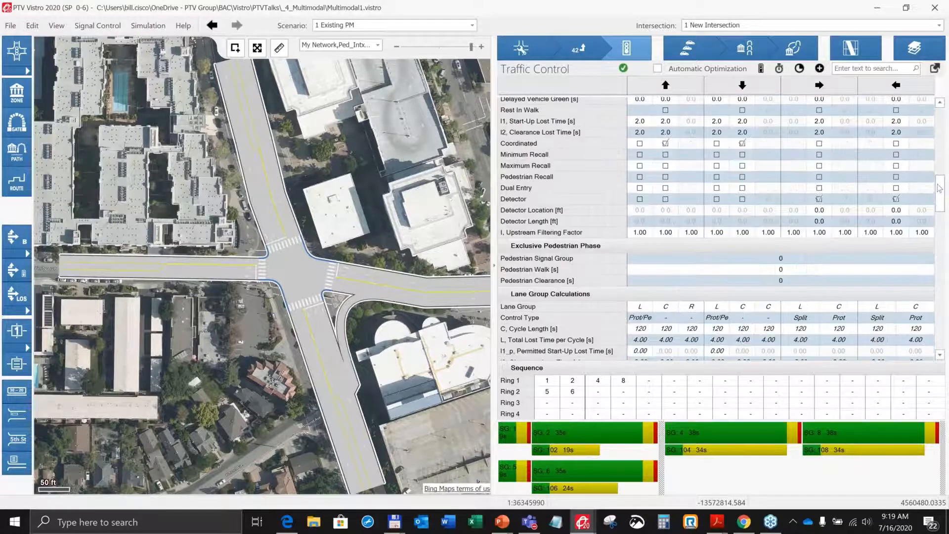
left_click_drag(939, 188, 938, 328)
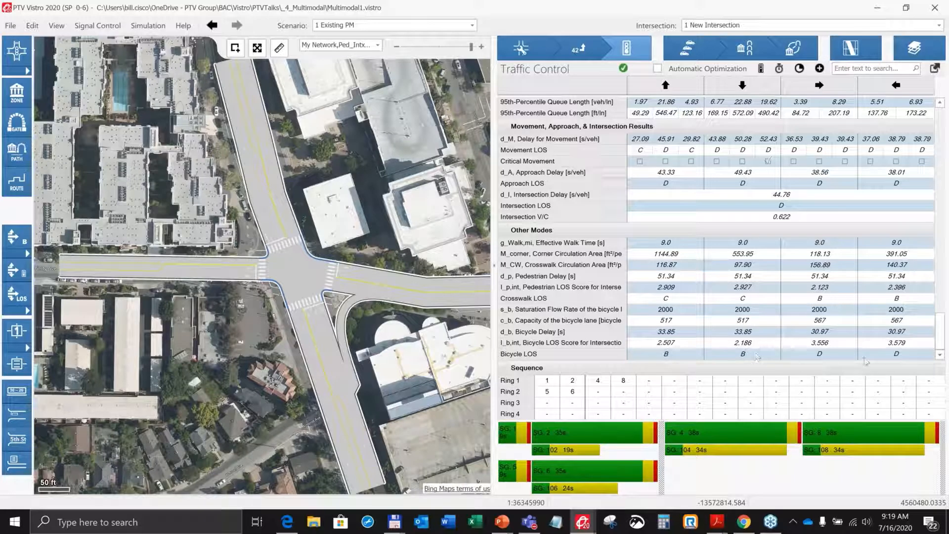
left_click(471, 27)
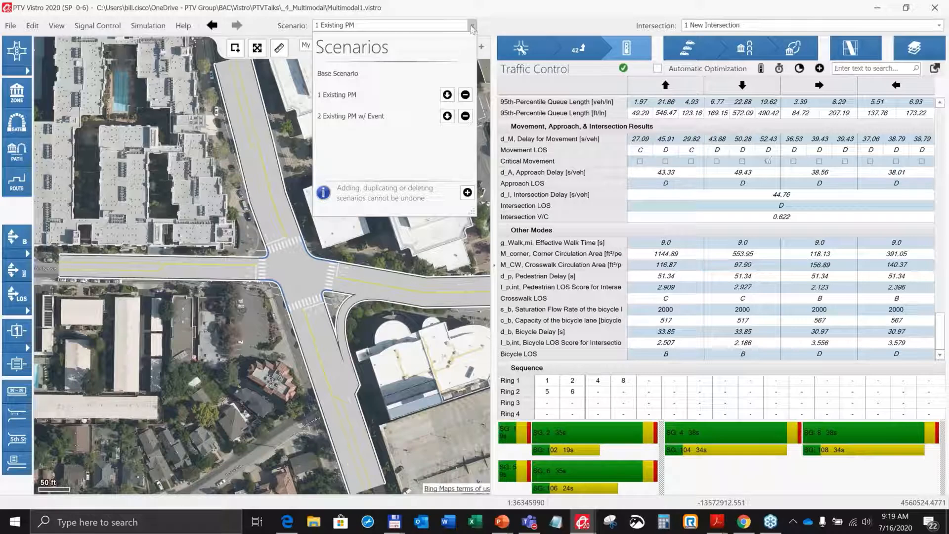
left_click(406, 120)
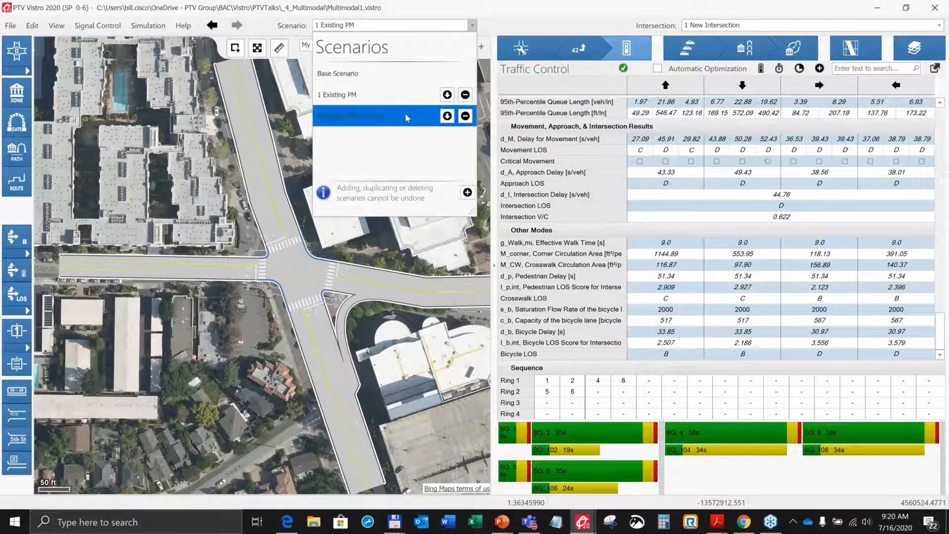
left_click(501, 9)
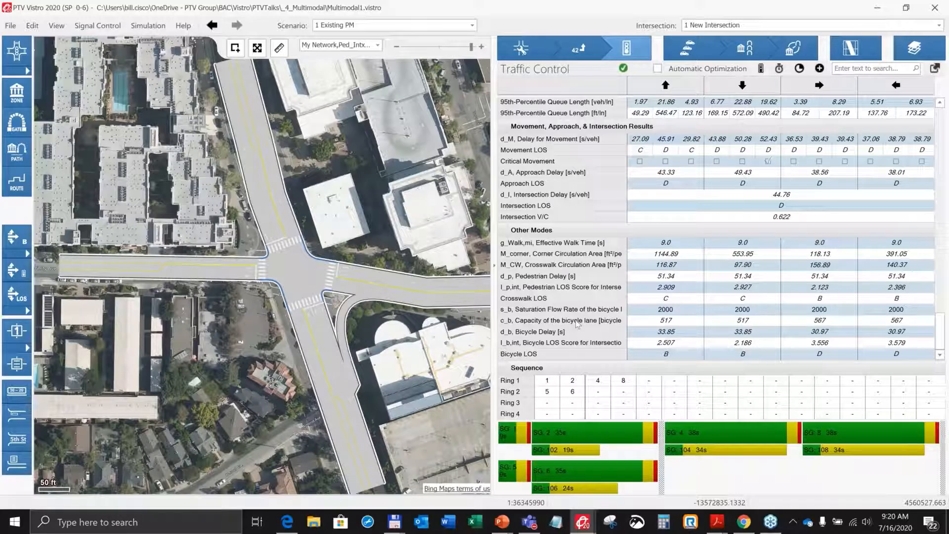
Switch to PowerPoint, present slide 17 on HCM saturation flow adjustments, and return to Vistro.
left_click(502, 525)
scroll(52, 336, "down", 5)
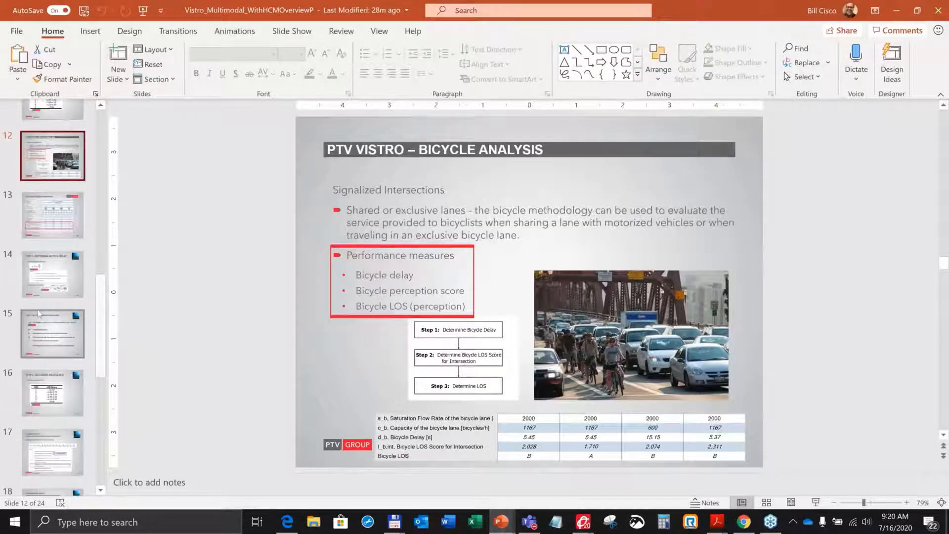
scroll(30, 320, "down", 8)
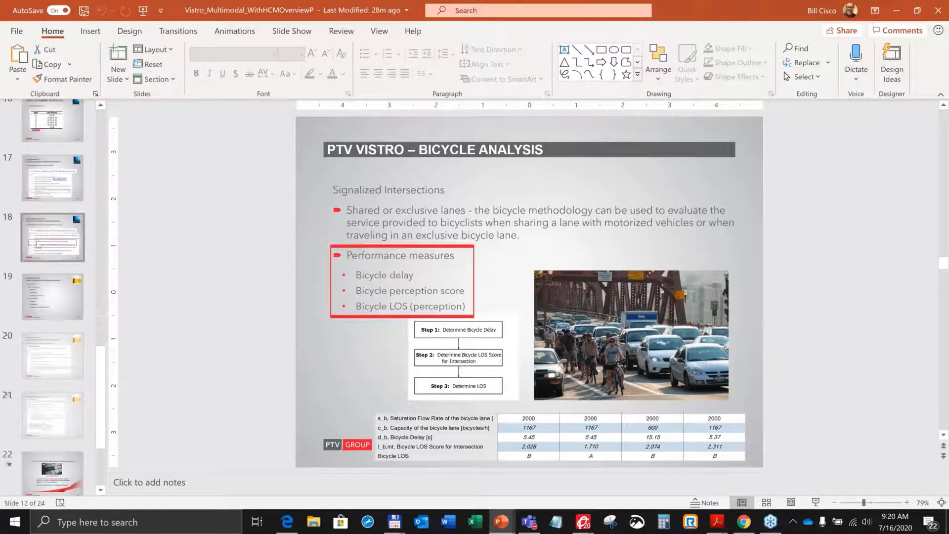
scroll(44, 213, "up", 1)
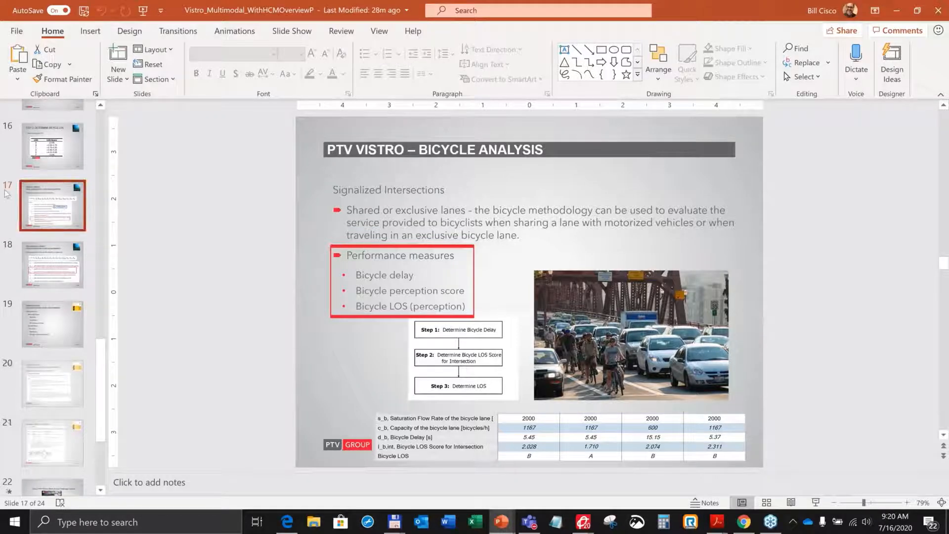
left_click(52, 198)
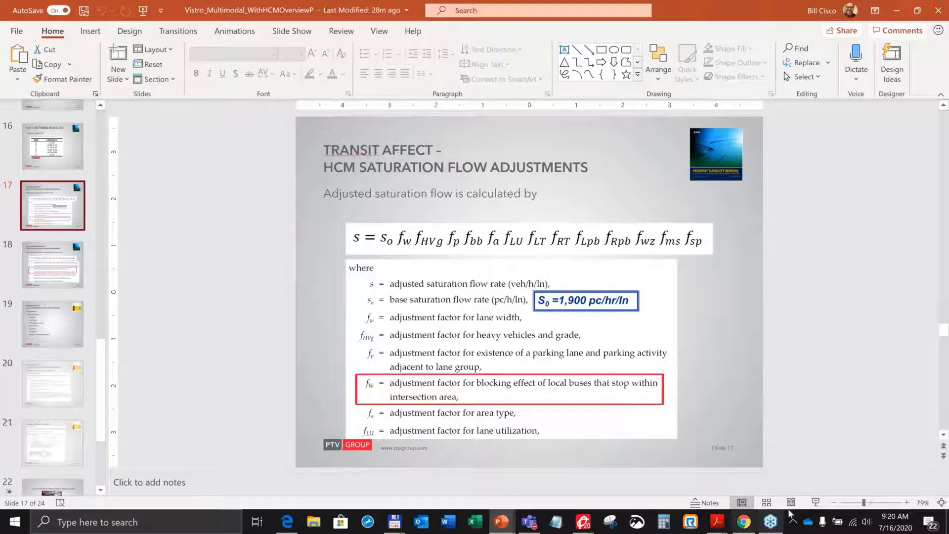
left_click(815, 504)
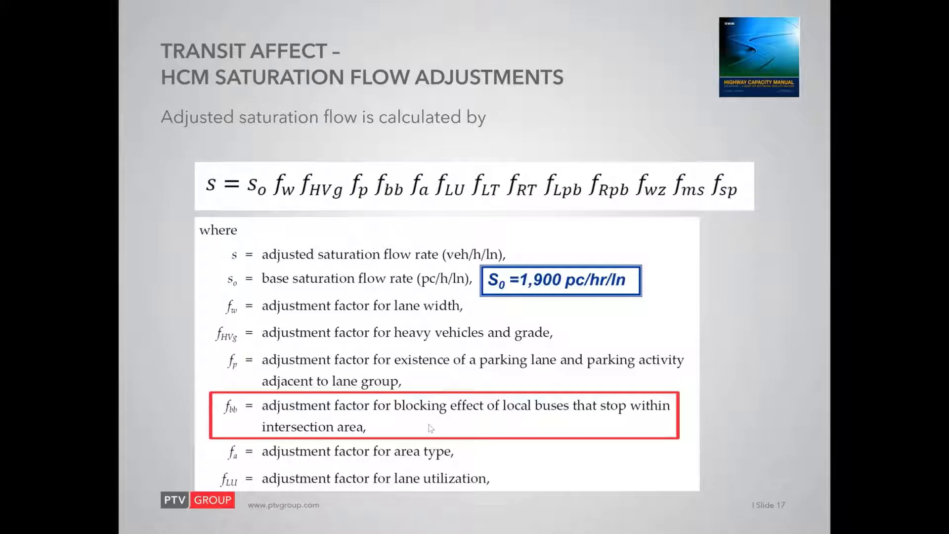
key("Escape")
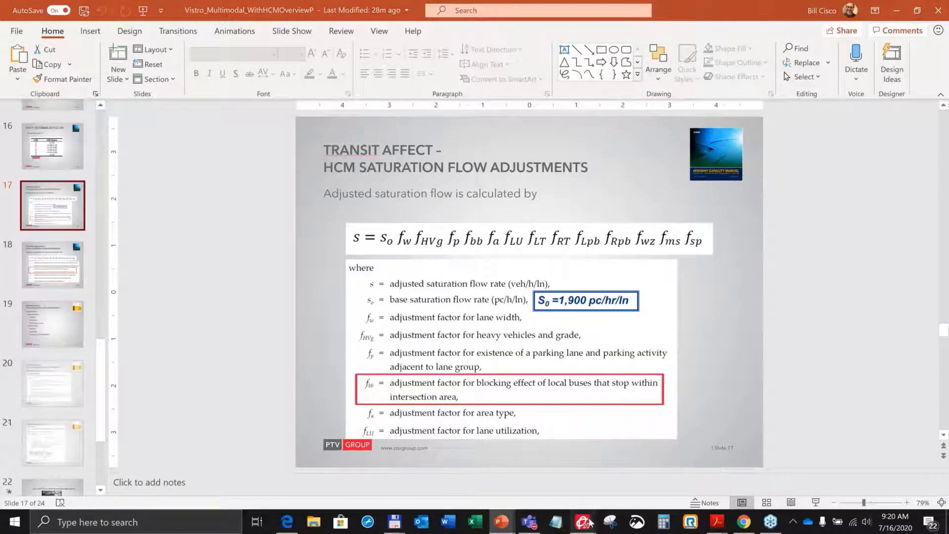
mouse_move(590, 522)
left_click(454, 471)
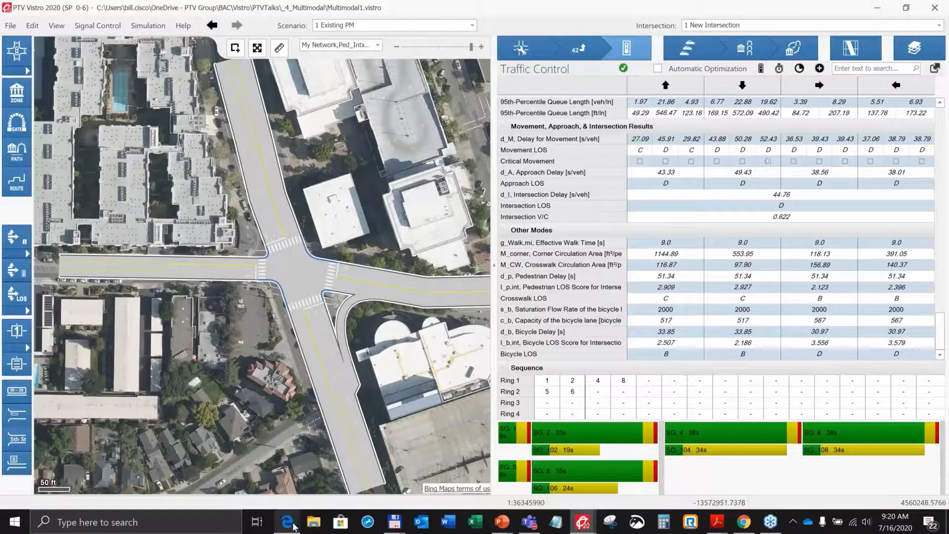
Switch to the browser and look around the Street View imagery of the N California Blvd and Civic Dr intersection.
left_click(292, 525)
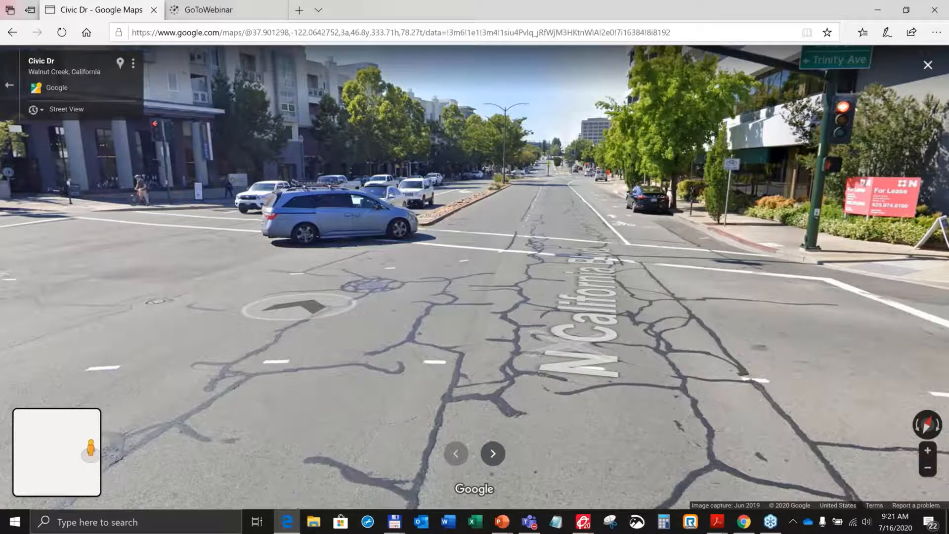
left_click(278, 307)
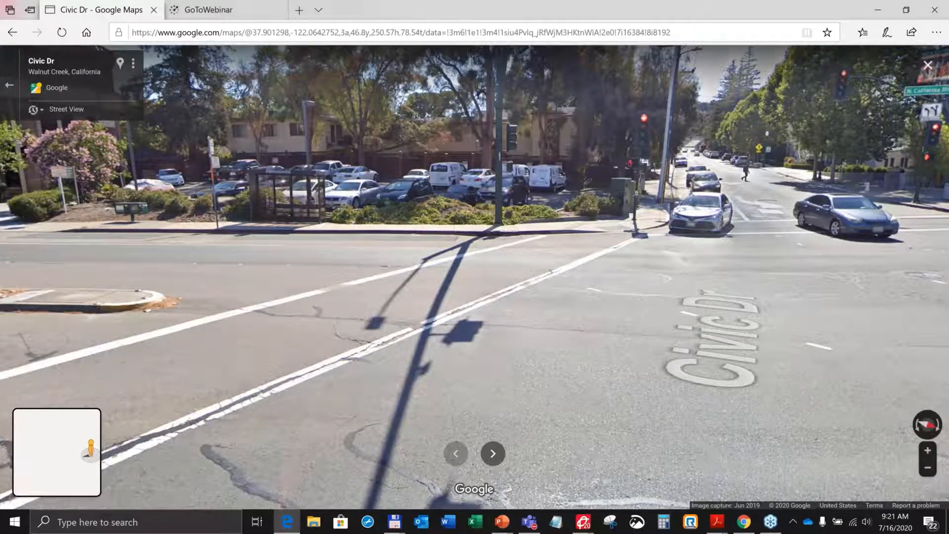
left_click_drag(246, 233, 29, 253)
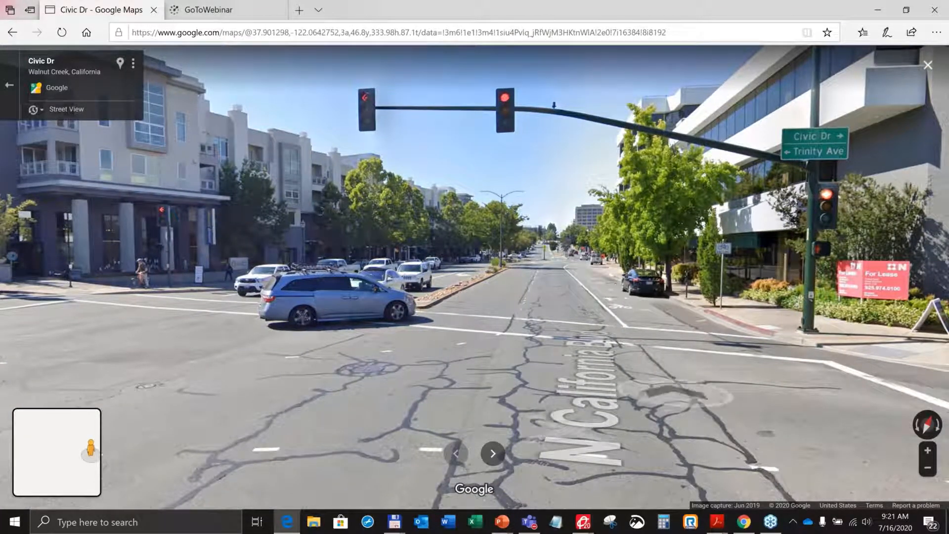
left_click_drag(673, 395, 243, 368)
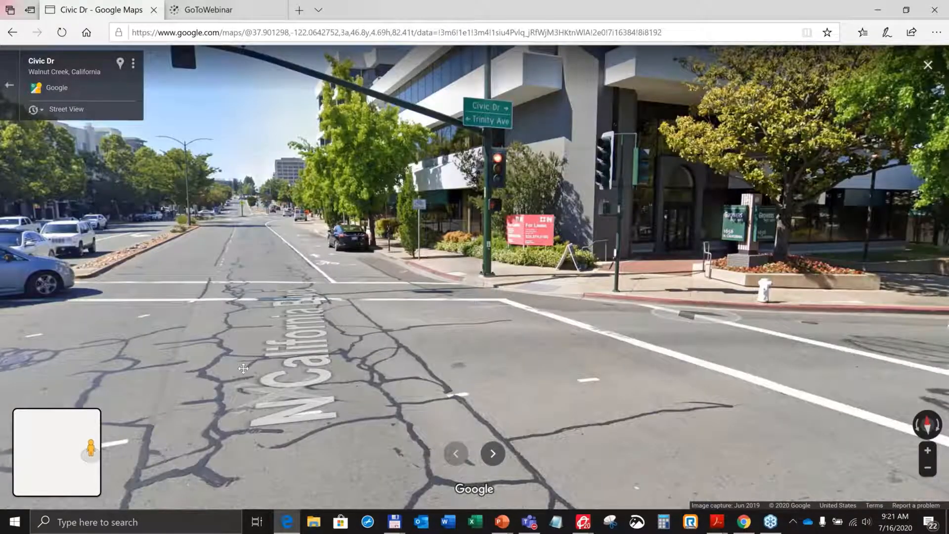
left_click_drag(695, 314, 908, 375)
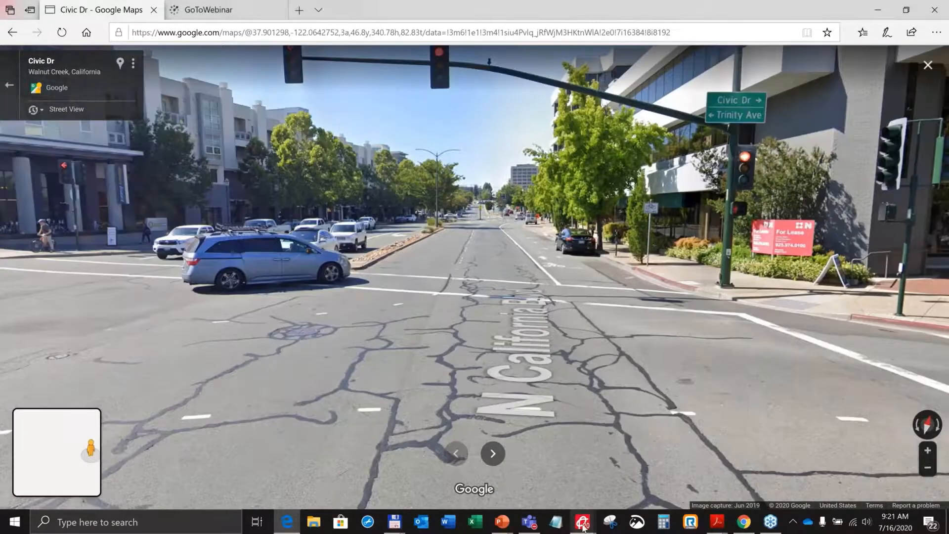
Return to Vistro and scroll through the Intersection Setup geometry rows for all four approaches.
left_click(584, 527)
left_click(451, 470)
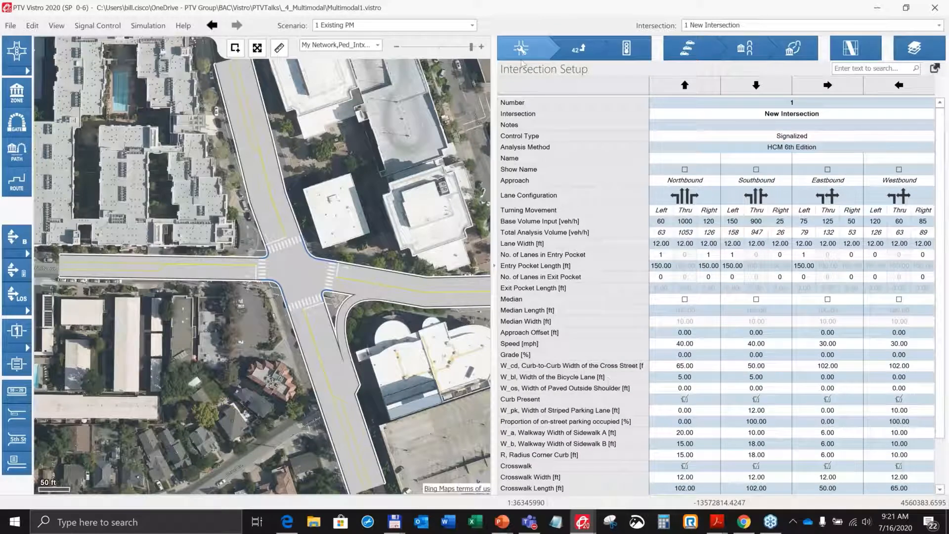
scroll(576, 345, "down", 1)
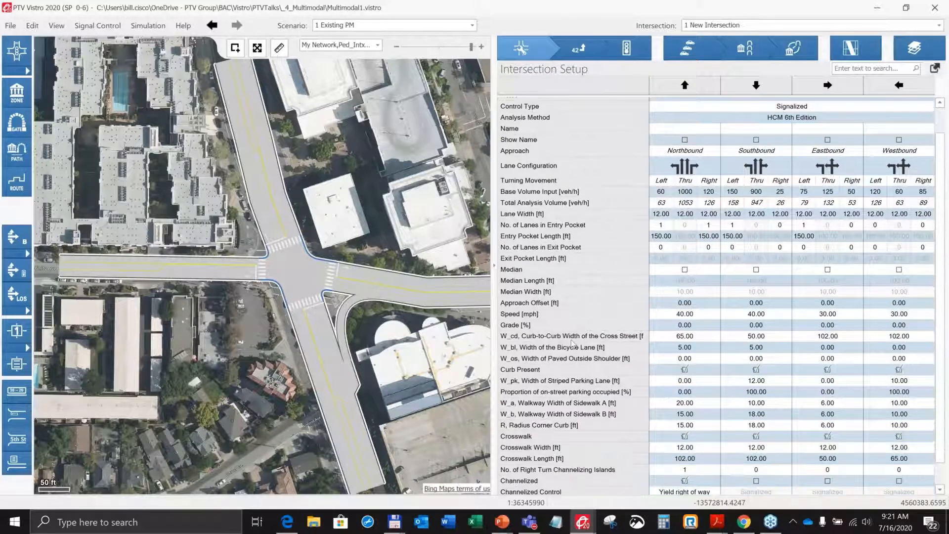
scroll(572, 342, "down", 1)
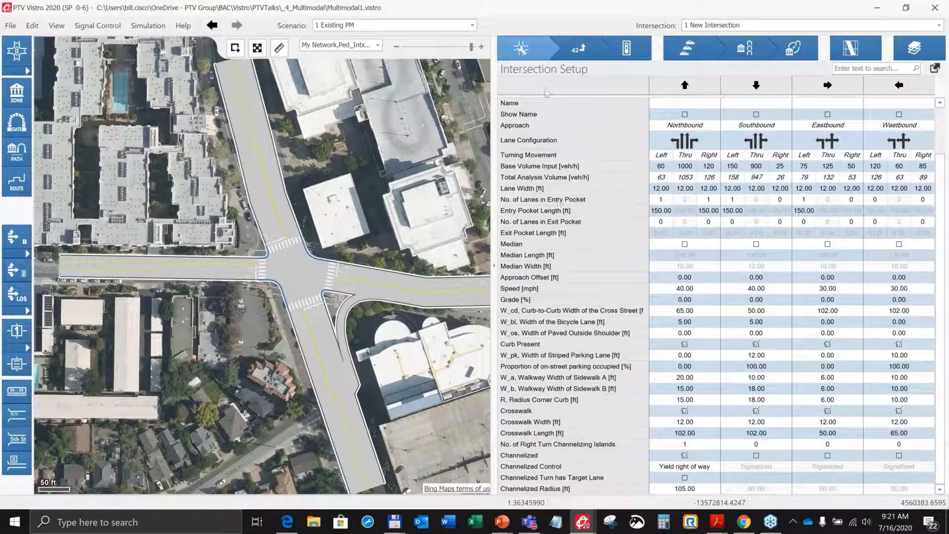
Open the Volumes page, then the Traffic Control page, and inspect the north approach link on the map.
left_click(581, 51)
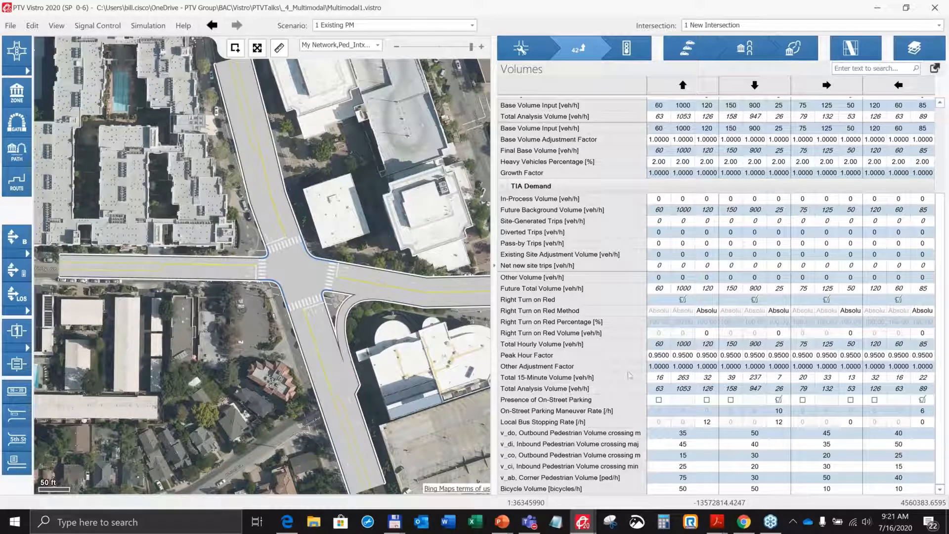
left_click(635, 49)
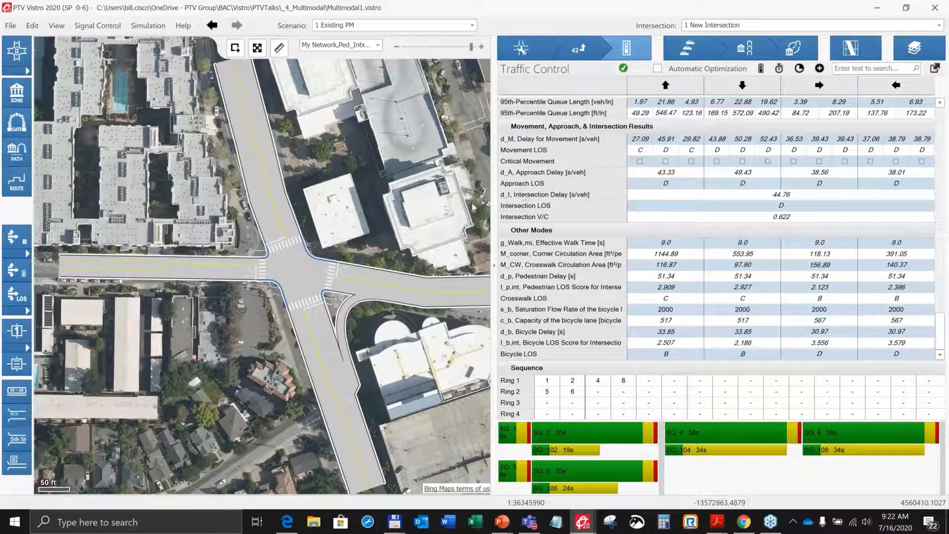
left_click(270, 247)
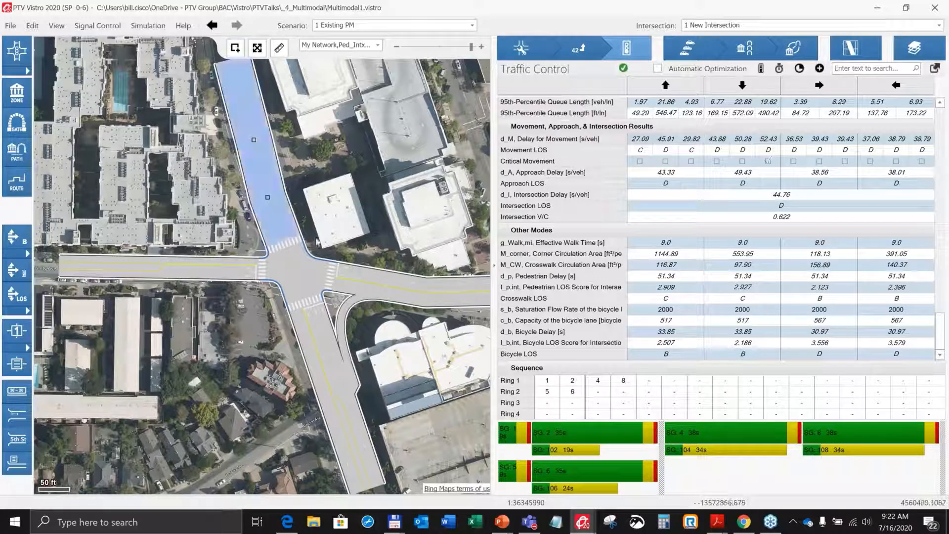
left_click(295, 268)
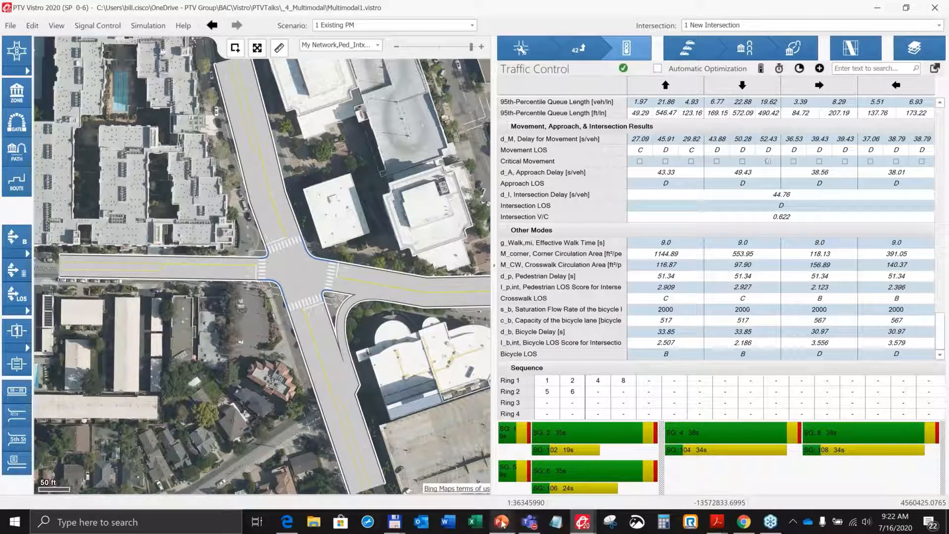
Switch to PowerPoint and present slides 17 to 19 on HCM and CCG saturation flow adjustments, then exit the show.
mouse_move(502, 524)
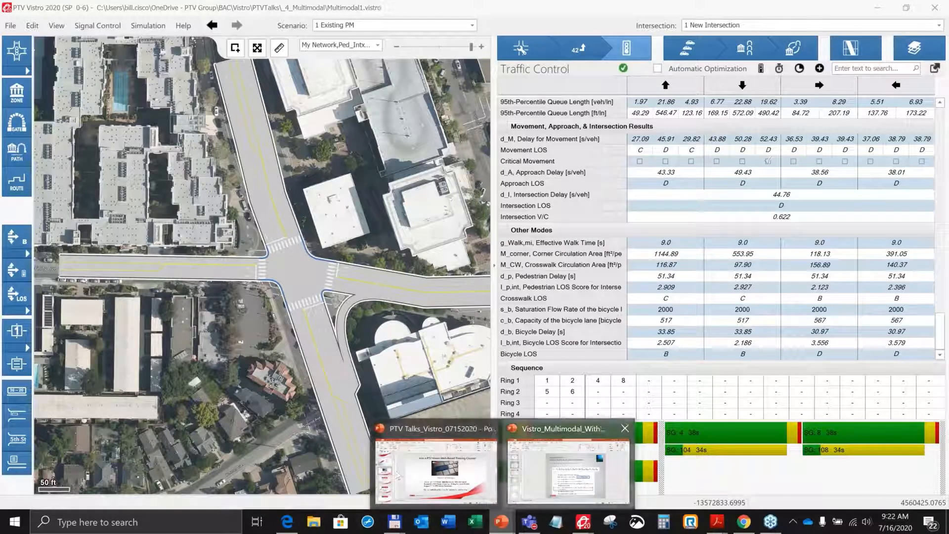
left_click(568, 469)
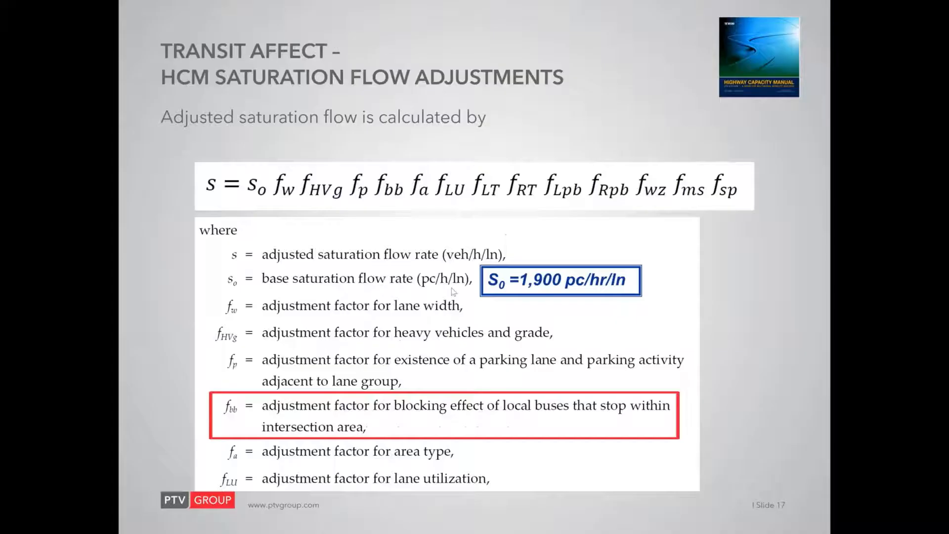
left_click(815, 503)
left_click(452, 288)
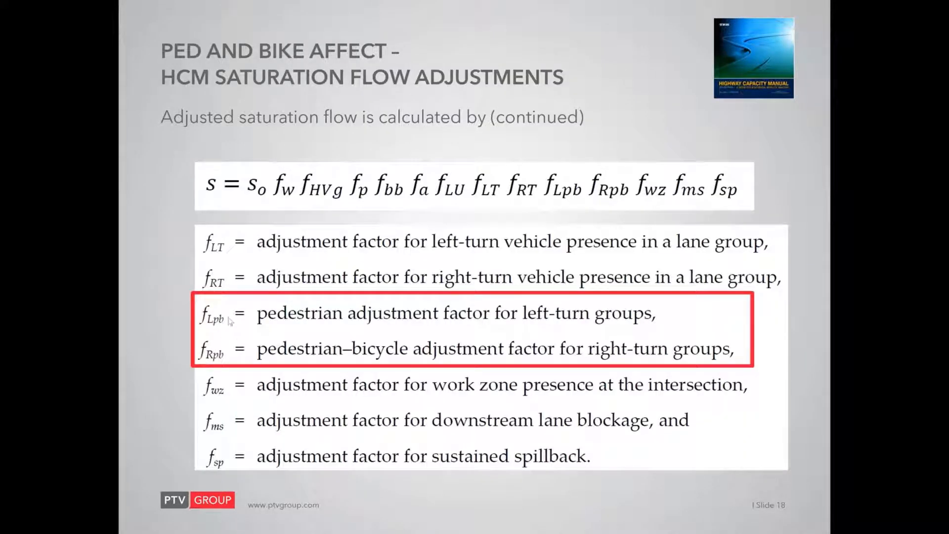
left_click(413, 325)
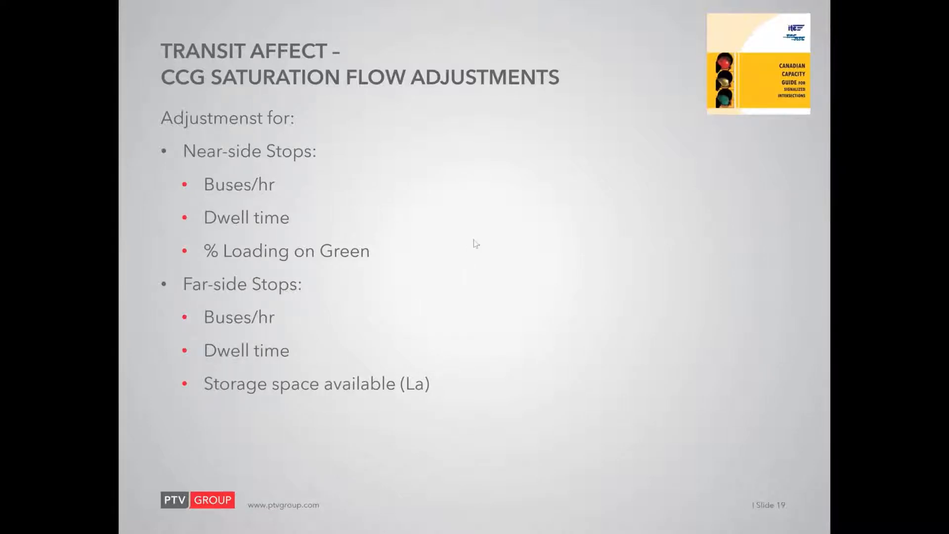
key("Escape")
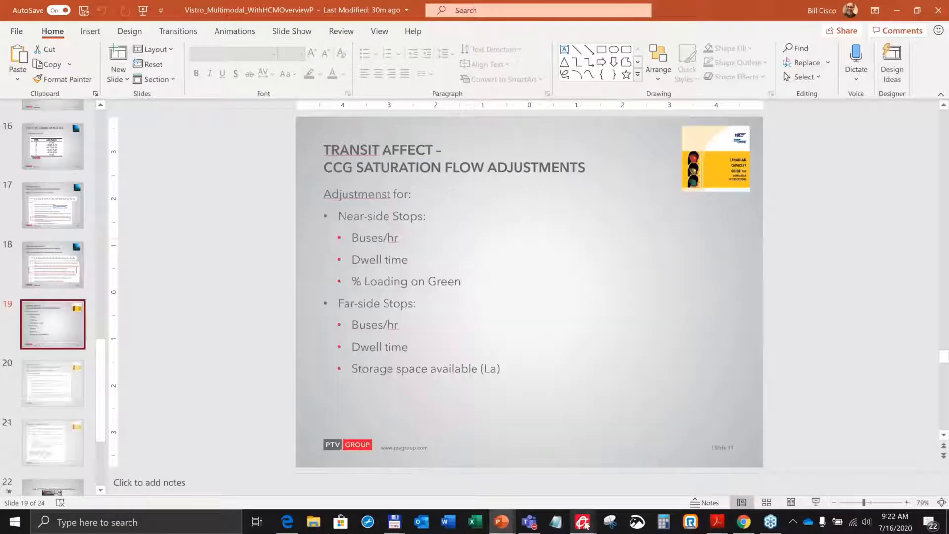
Return to Vistro, review the saturation flow adjustment factors on the Traffic Control page, and view the Analysis Method options.
mouse_move(583, 521)
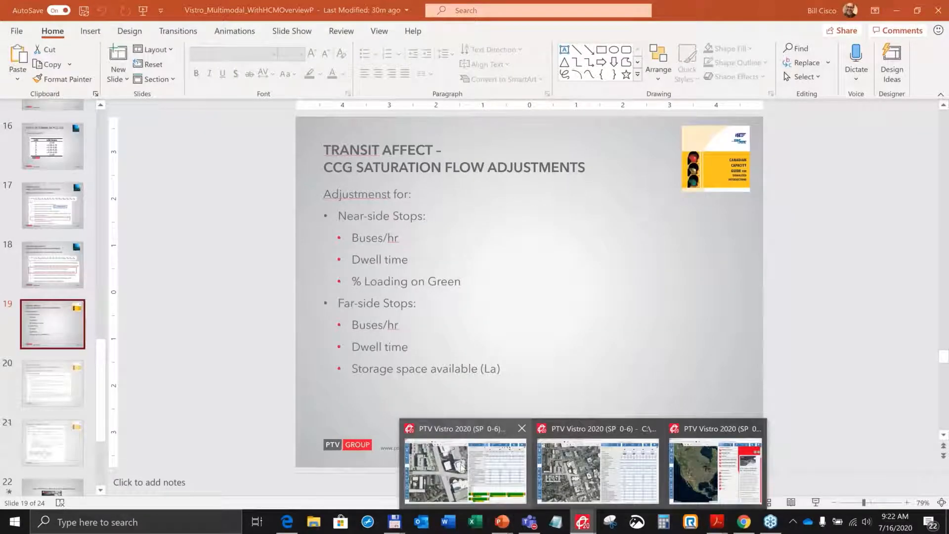
left_click(465, 470)
scroll(564, 275, "up", 15)
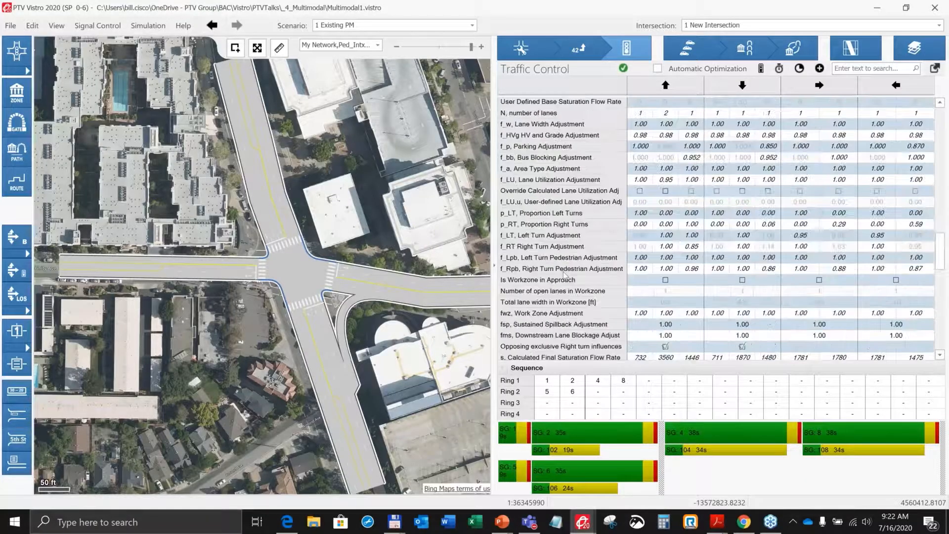
scroll(565, 274, "up", 5)
scroll(900, 166, "up", 10)
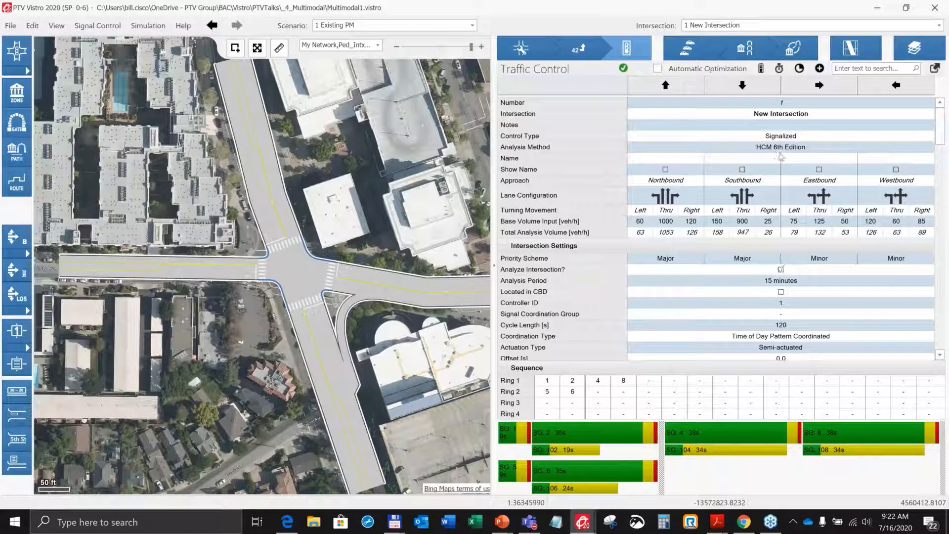
left_click(826, 150)
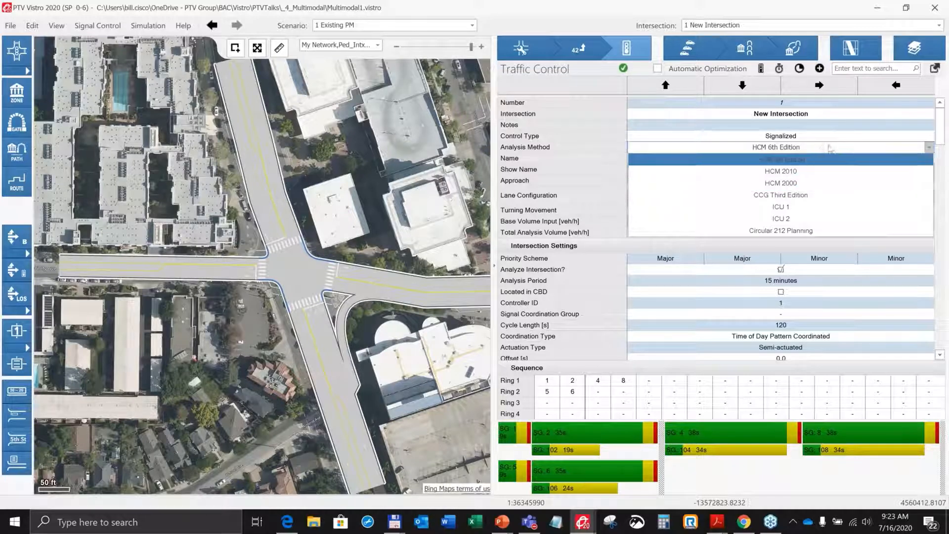
left_click(834, 148)
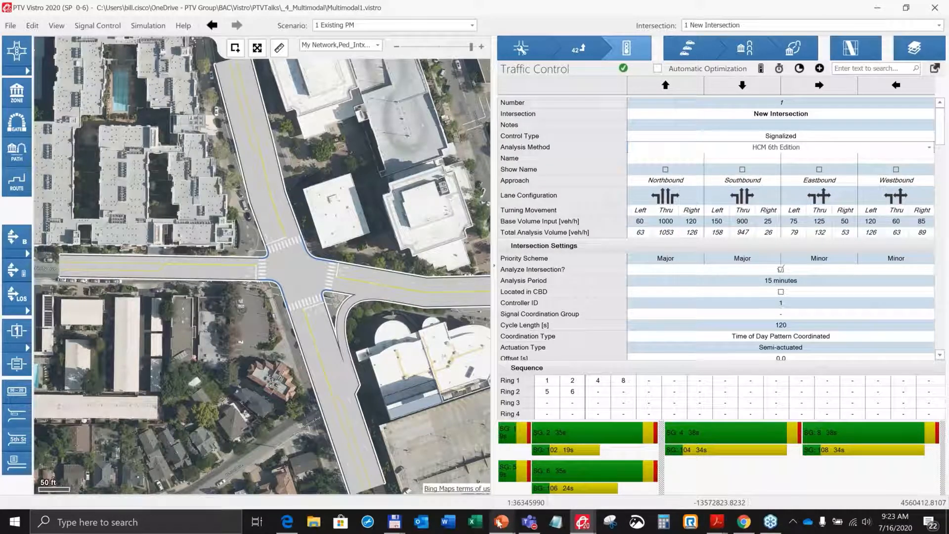
Switch to PowerPoint and present slide 19 on CCG transit saturation flow adjustments.
mouse_move(499, 523)
left_click(568, 502)
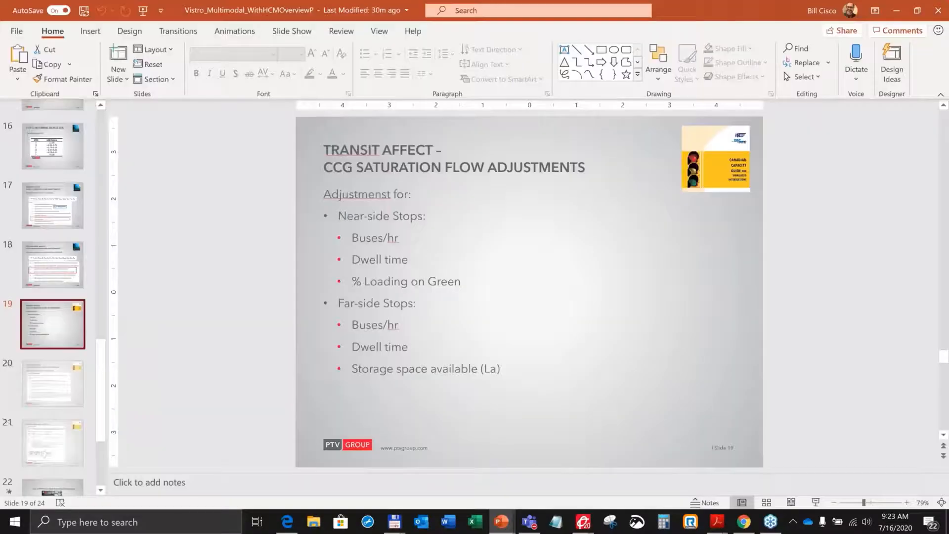
left_click(390, 213)
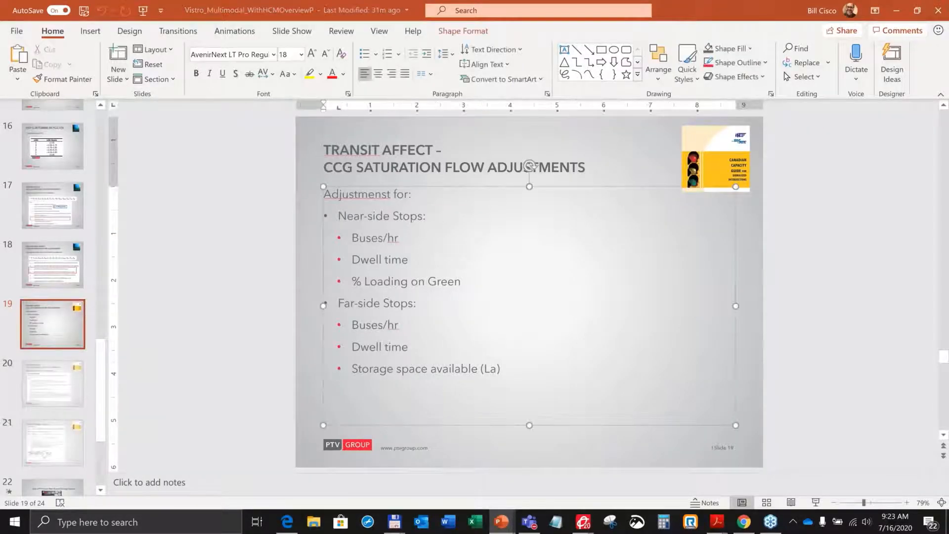
left_click(815, 503)
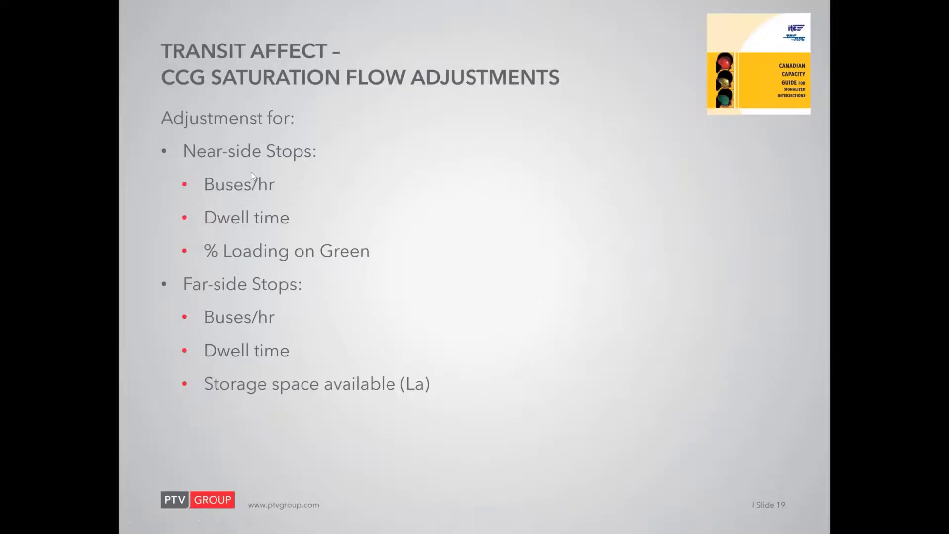
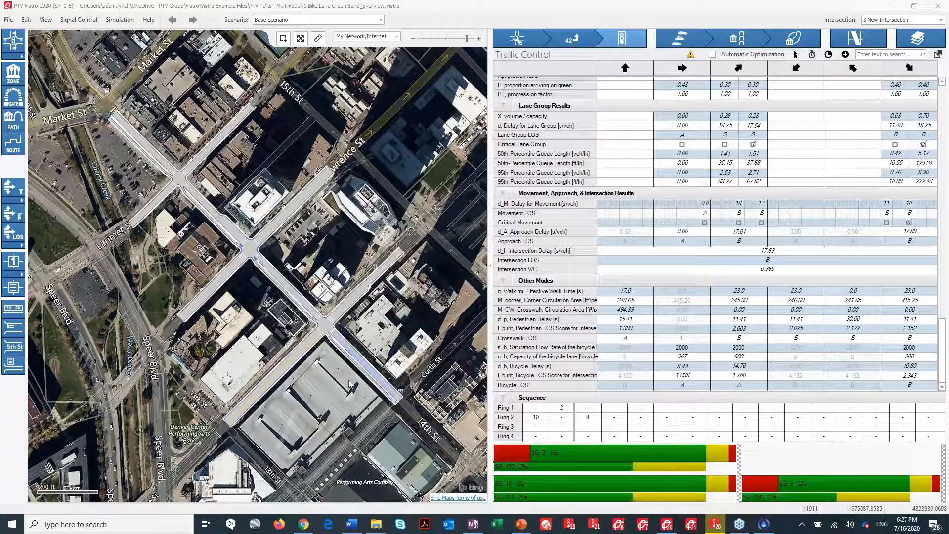
Open the PTV Vistro transit planning tool web page from the search results and read through its transit and TSP sections.
left_click(303, 525)
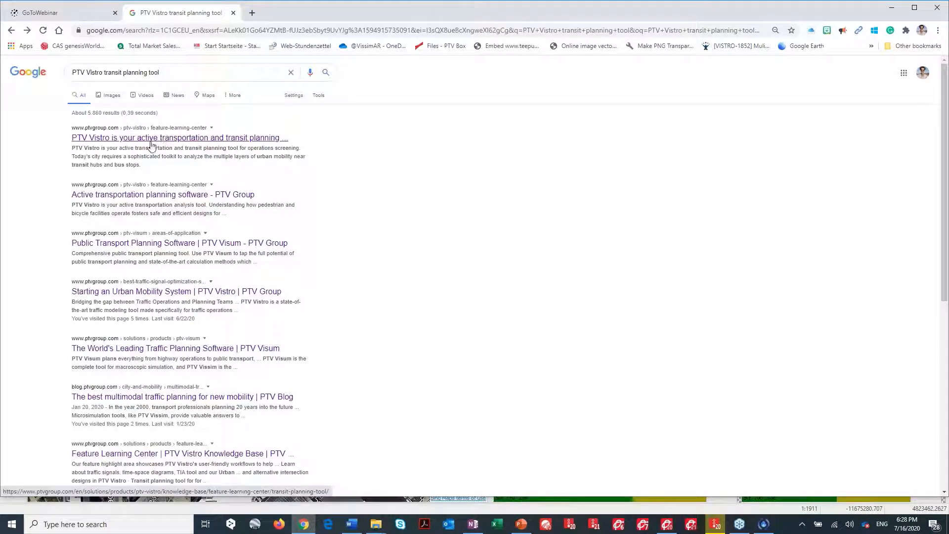
left_click(220, 140)
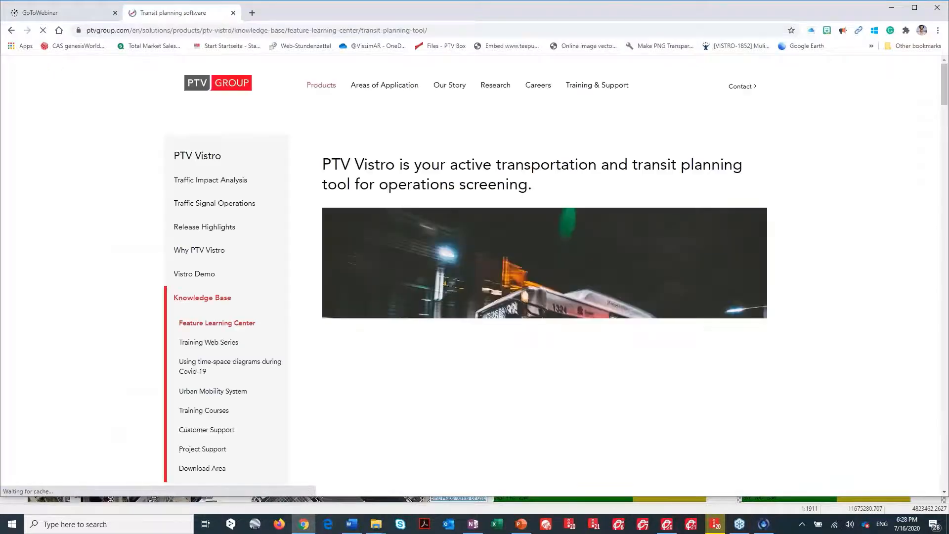
scroll(542, 274, "down", 2)
scroll(541, 272, "down", 15)
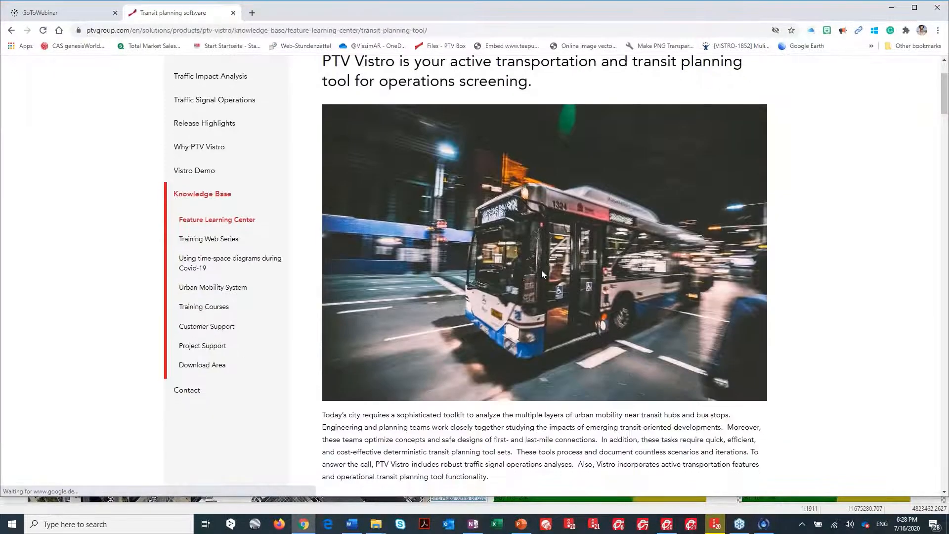
scroll(488, 309, "down", 10)
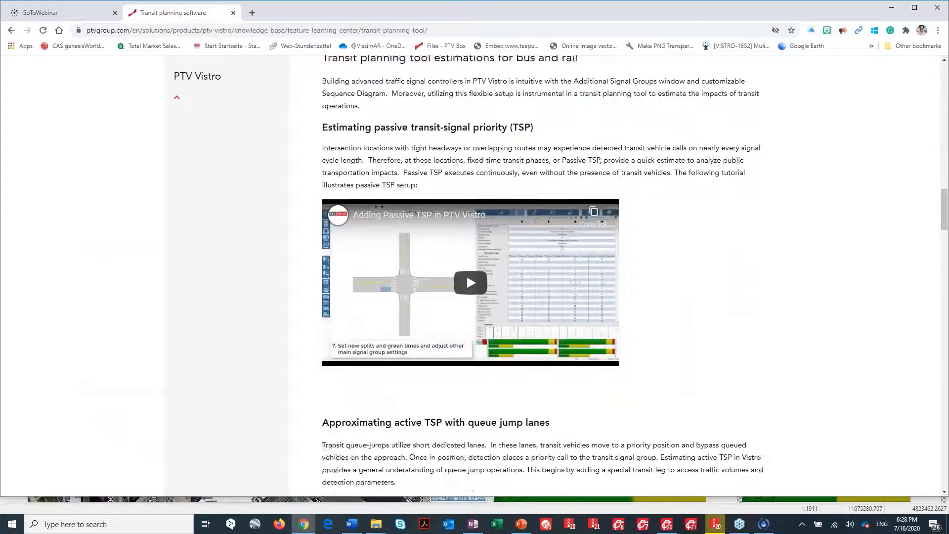
scroll(488, 309, "down", 4)
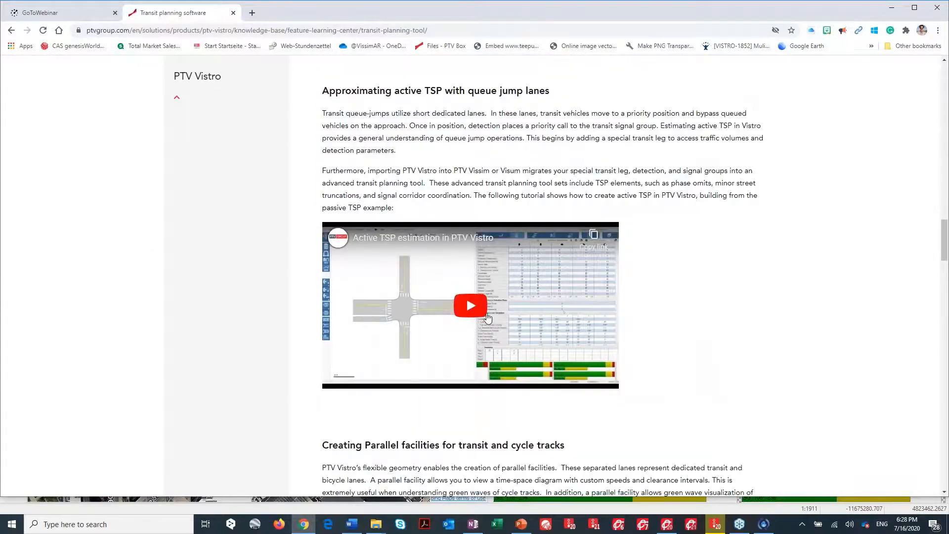
scroll(488, 309, "up", 6)
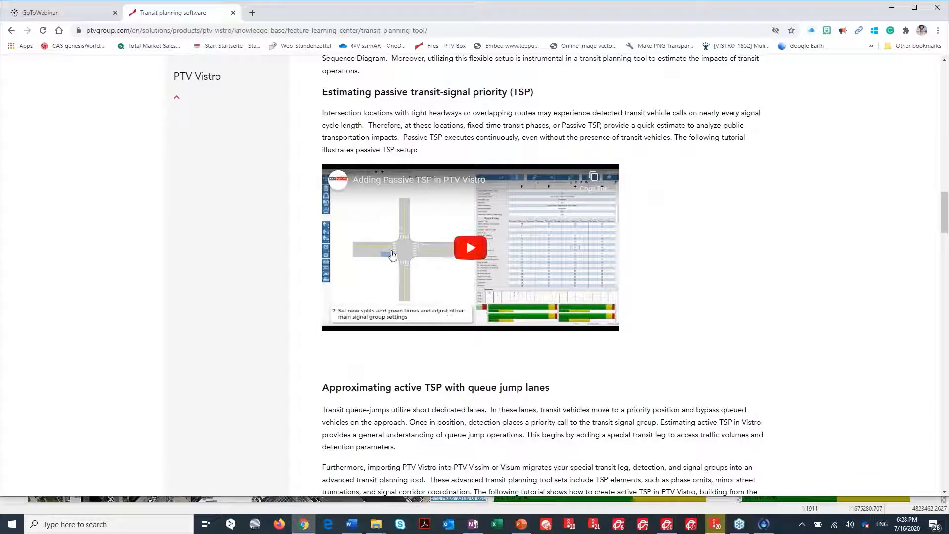
scroll(393, 255, "down", 4)
scroll(416, 399, "down", 10)
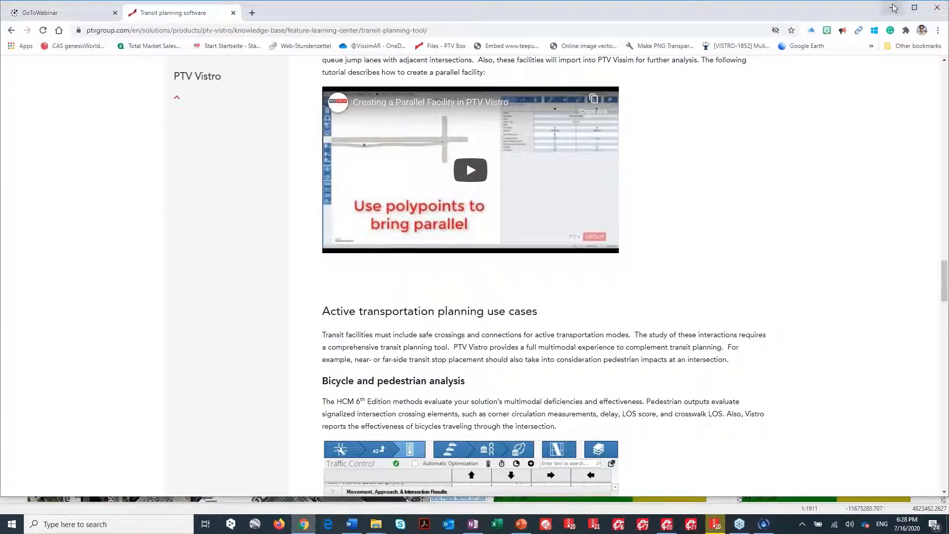
Return to Vistro and compare the Mainline Route and Bike Route time-space diagrams in Network Optimization.
key("alt+Tab")
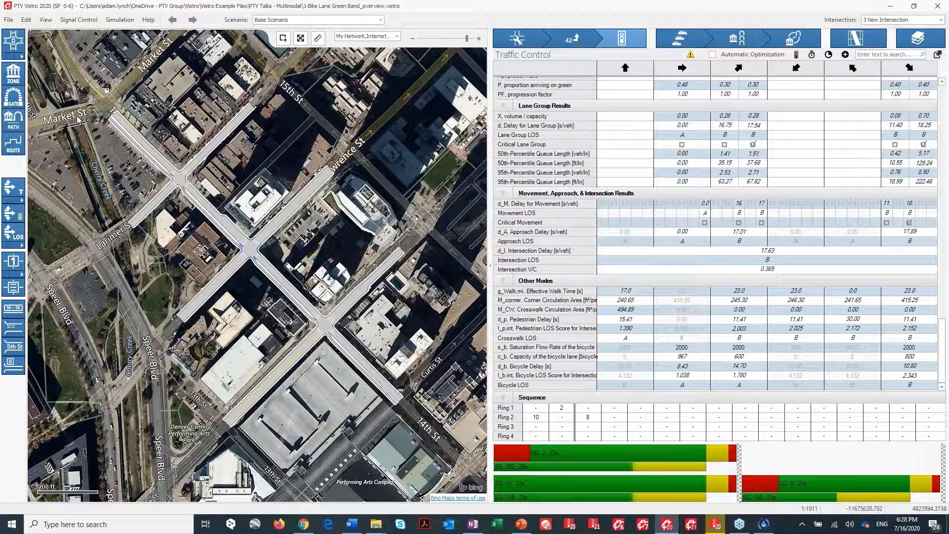
scroll(206, 248, "up", 3)
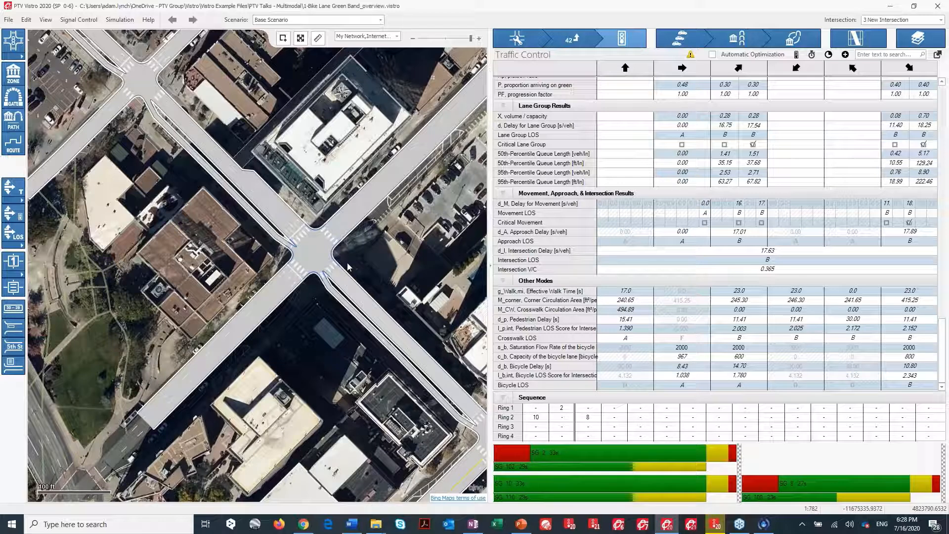
left_click(854, 41)
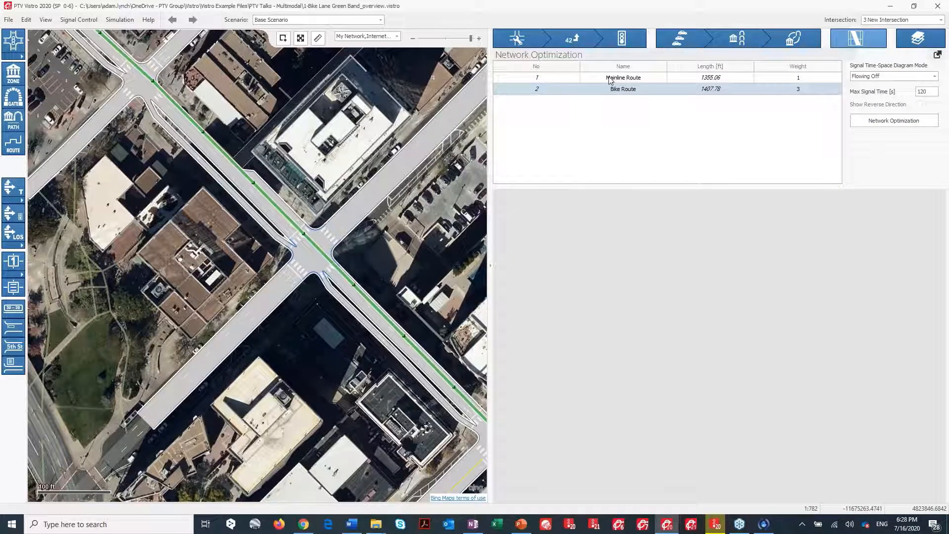
left_click(611, 79)
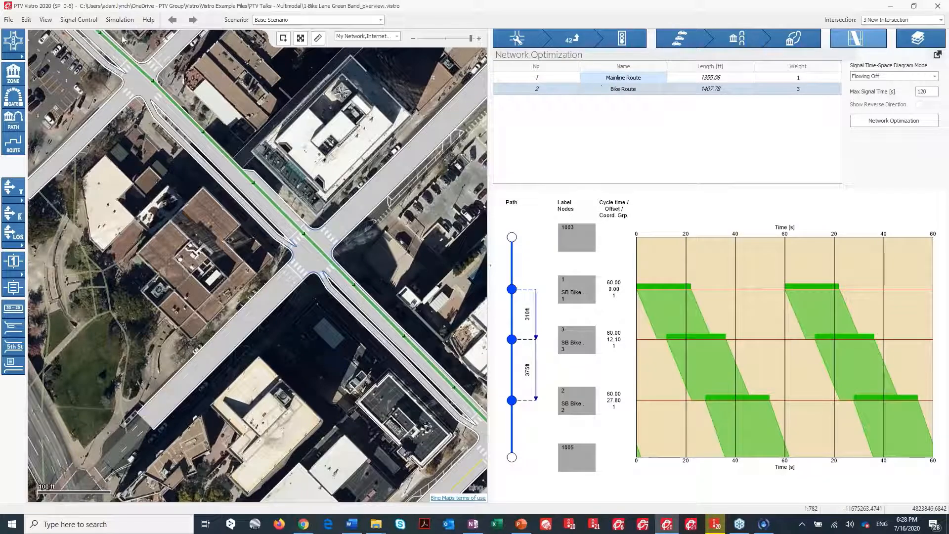
left_click(629, 91)
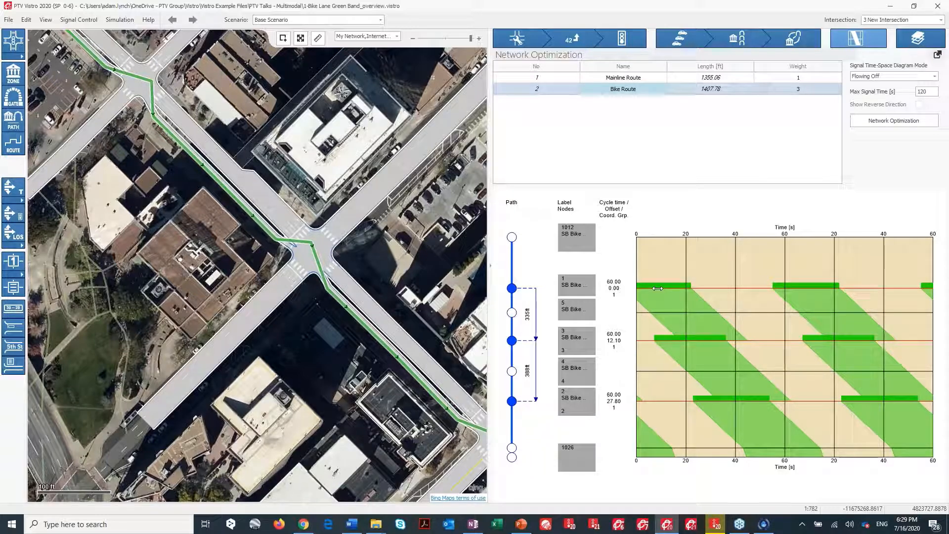
left_click(632, 79)
left_click(632, 79)
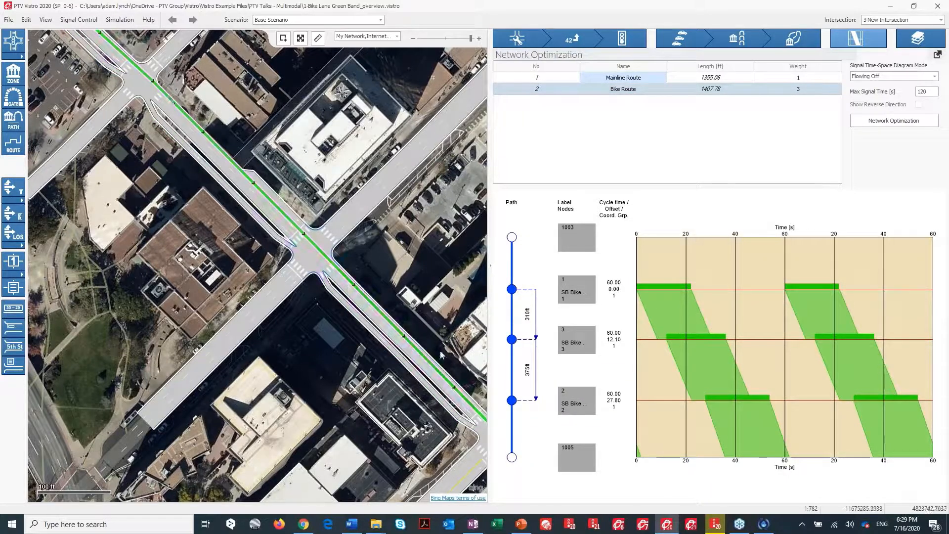
left_click(631, 91)
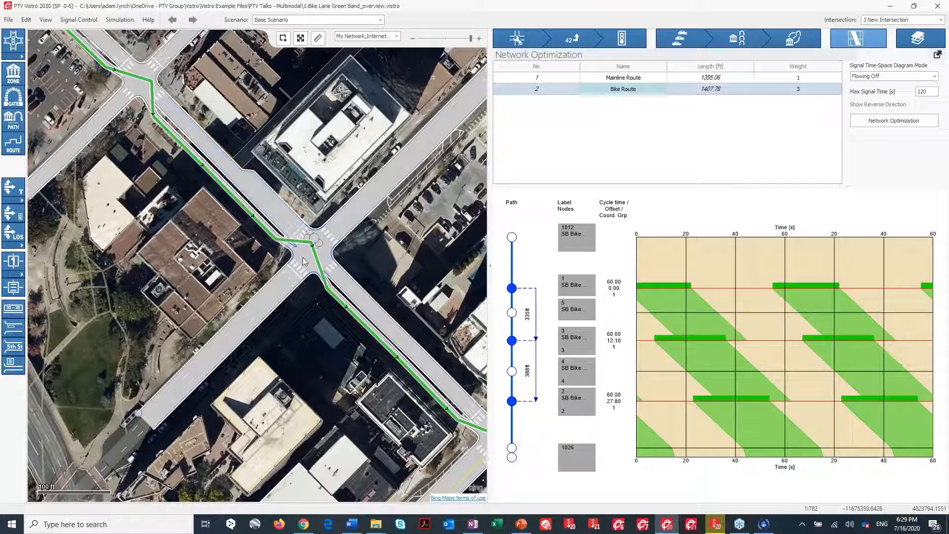
left_click(623, 43)
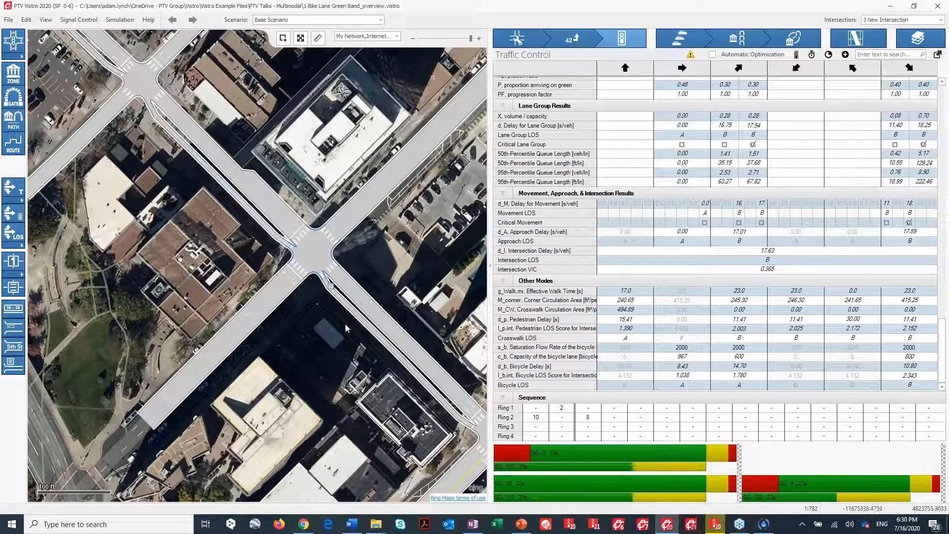
Shift the Bike Route green bands in the time-space diagram to set offsets of about 15.1 s and 34.8 s.
left_click(856, 47)
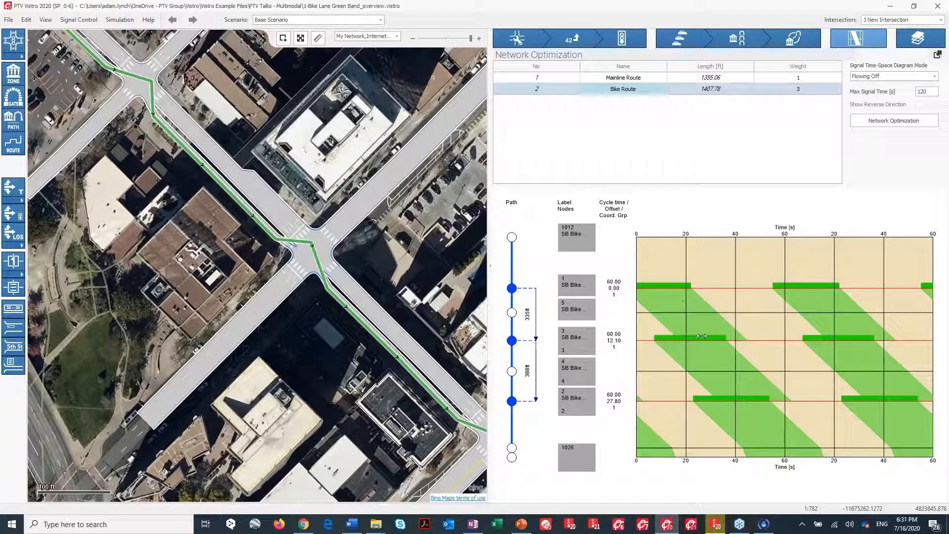
left_click_drag(699, 338, 715, 337)
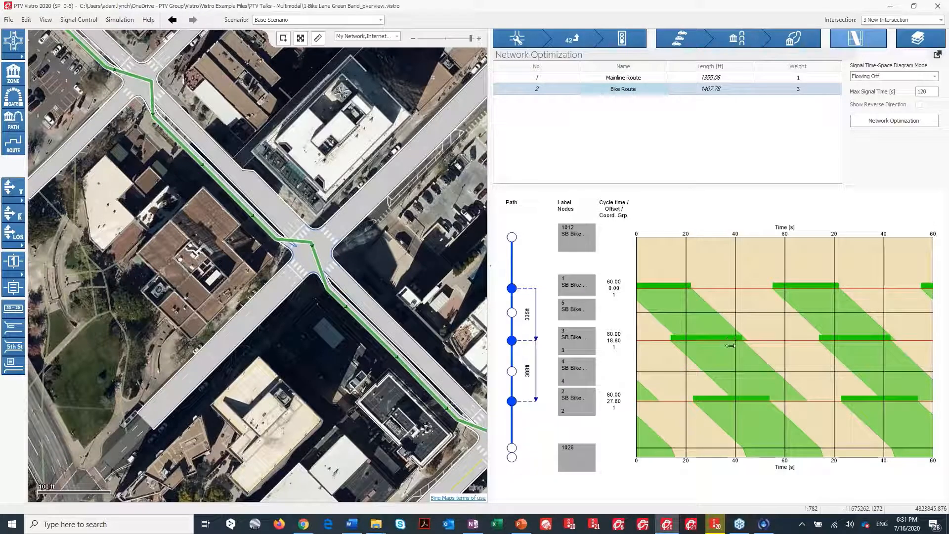
mouse_move(769, 398)
left_mouse_down()
mouse_move(800, 398)
mouse_move(786, 398)
left_mouse_up()
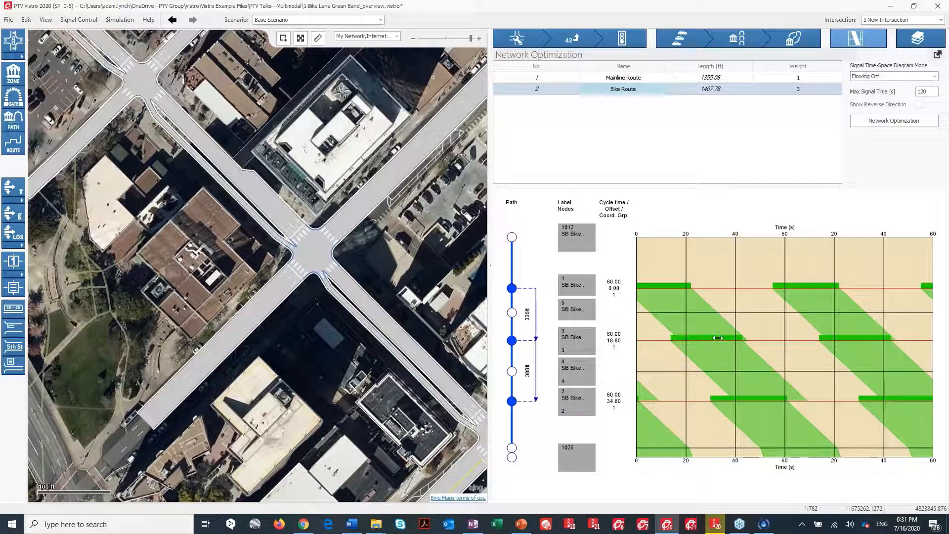
left_click_drag(716, 337, 707, 337)
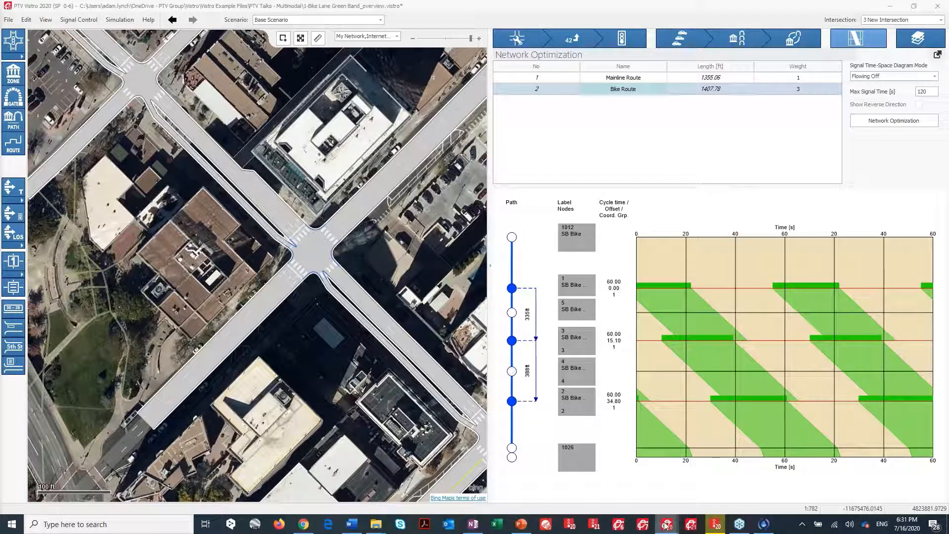
Launch a second PTV Vistro instance and maximize its window.
mouse_move(666, 523)
mouse_move(713, 488)
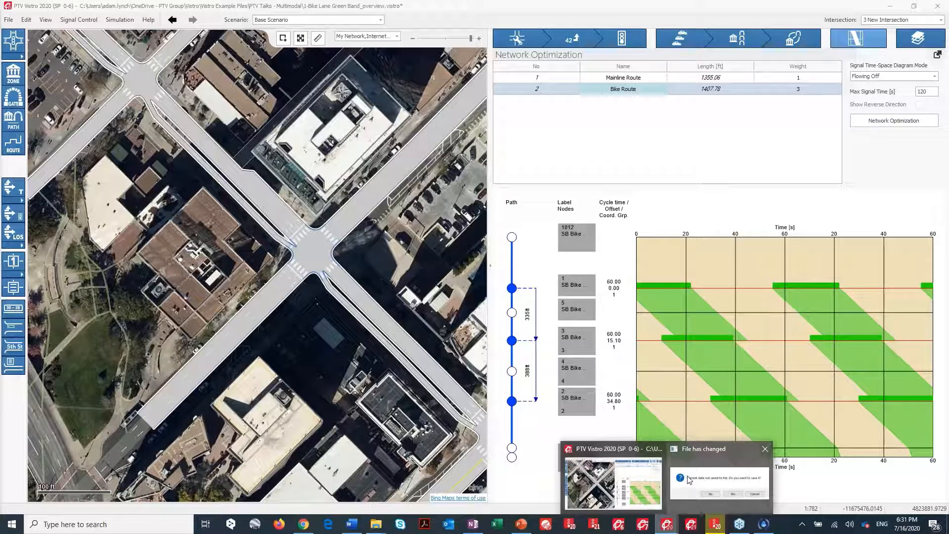
right_click(667, 524)
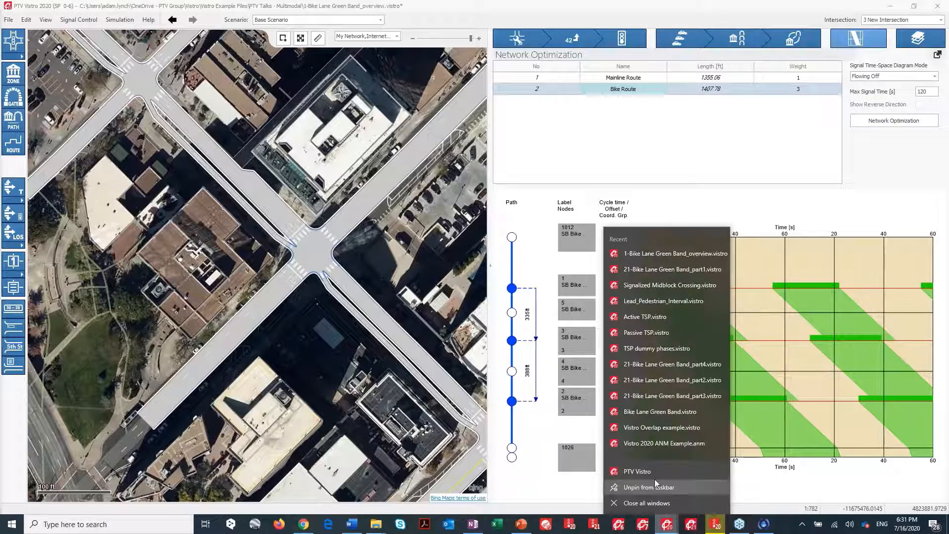
left_click(652, 469)
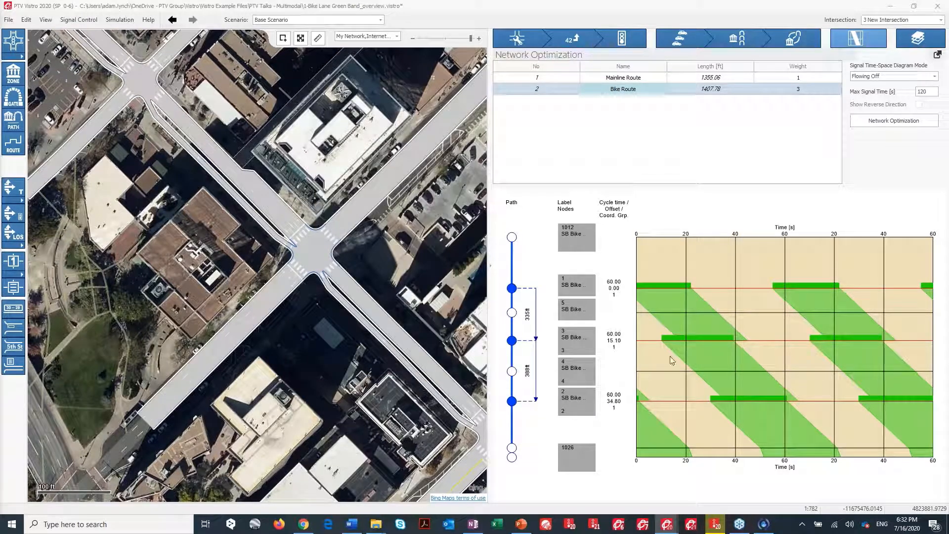
mouse_move(672, 529)
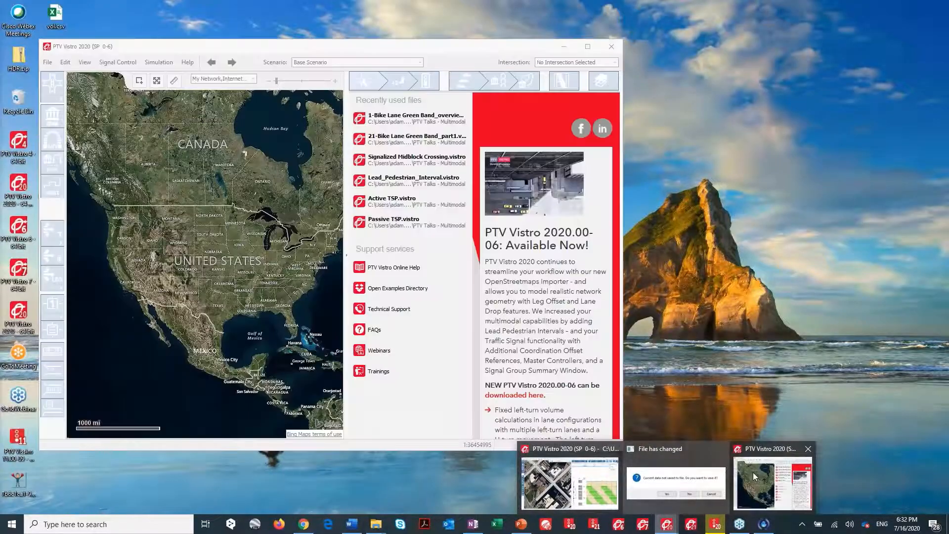
left_click(752, 472)
left_click(587, 47)
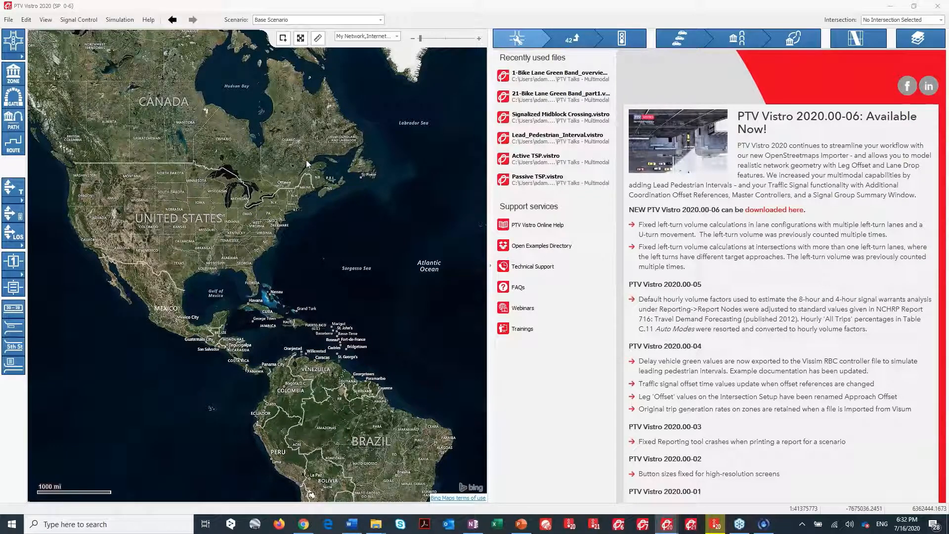
Open the 21-Bike Lane Green Band_part1 file in the second Vistro window.
mouse_move(666, 523)
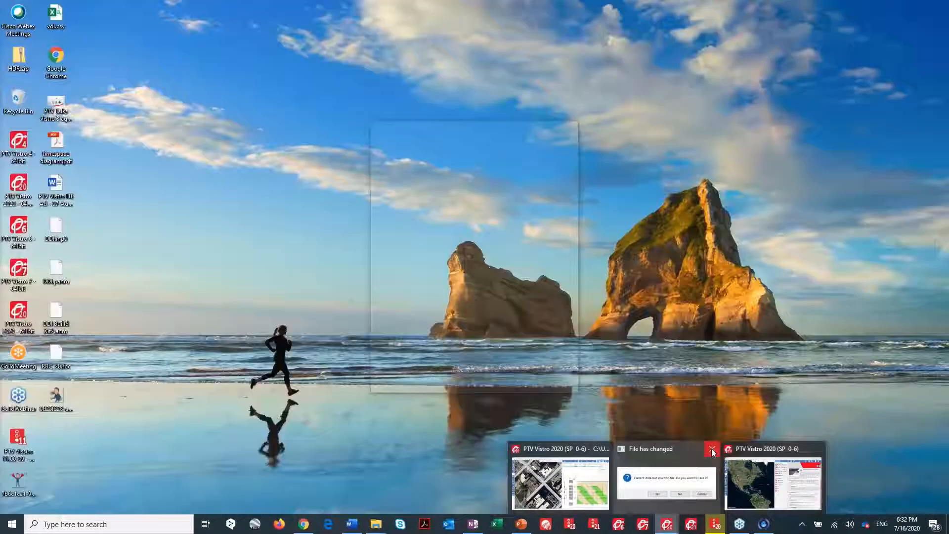
left_click(711, 449)
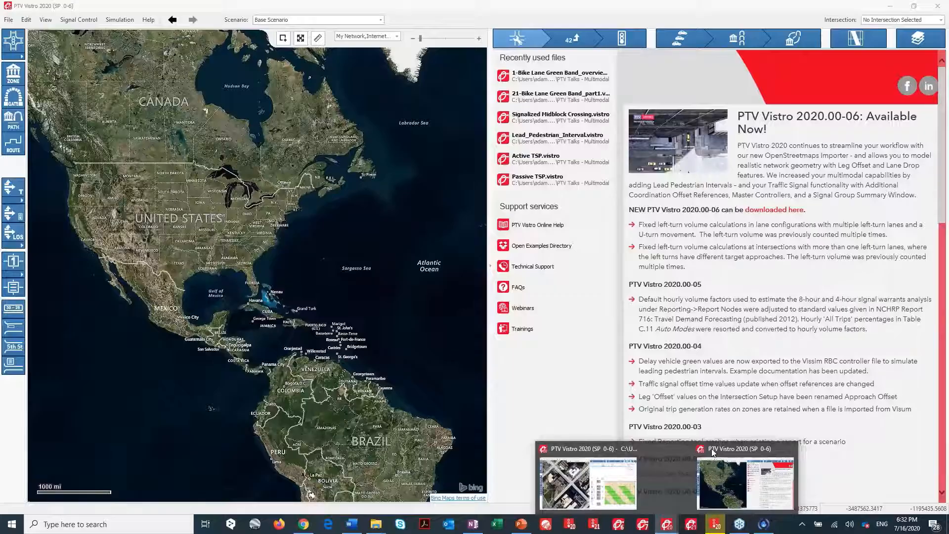
left_click(716, 467)
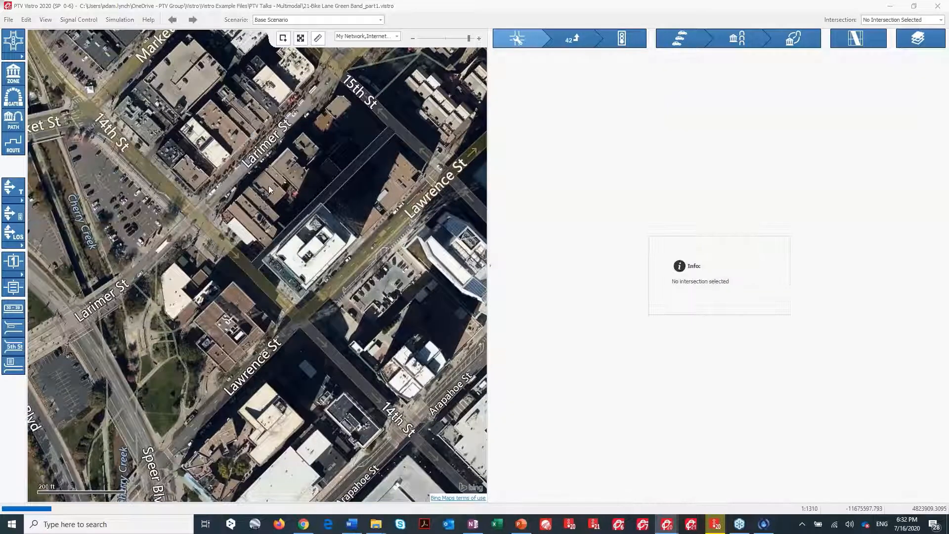
Zoom into the Lawrence St network and move the short horizontal link near Cherry Creek.
scroll(213, 245, "up", 2)
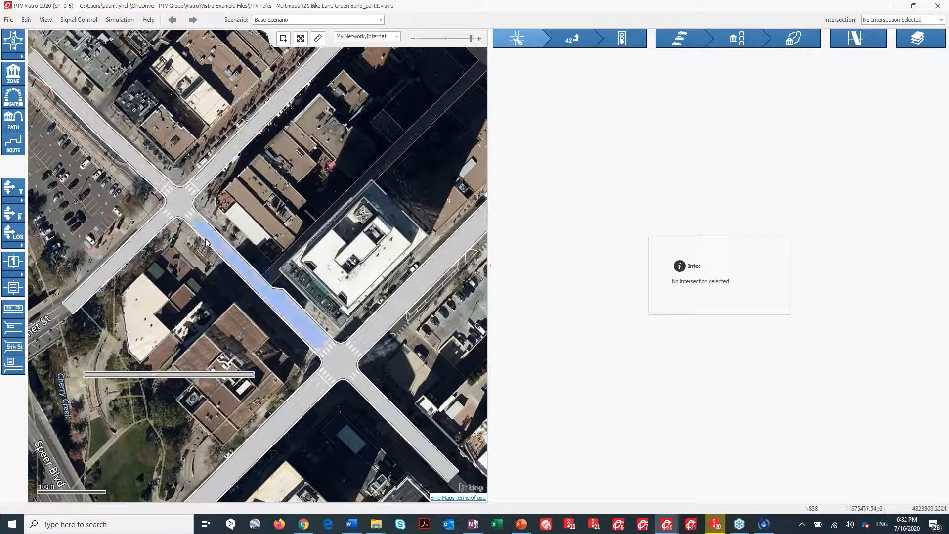
left_click_drag(252, 310, 274, 319)
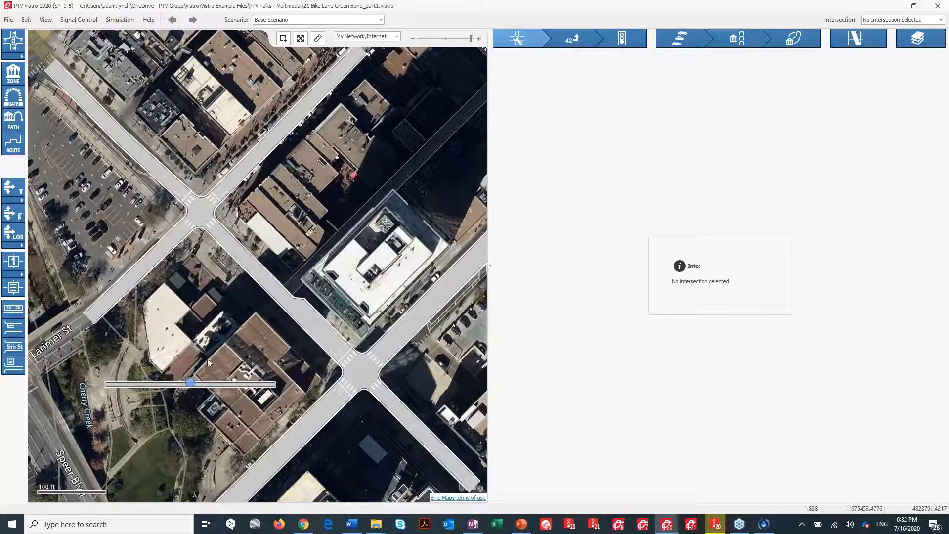
left_click_drag(190, 382, 202, 363)
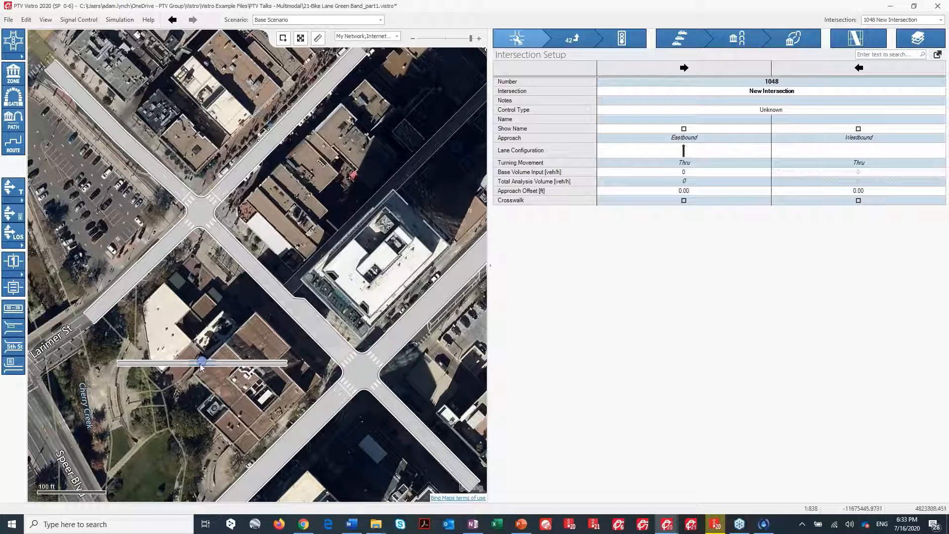
left_click_drag(201, 363, 193, 368)
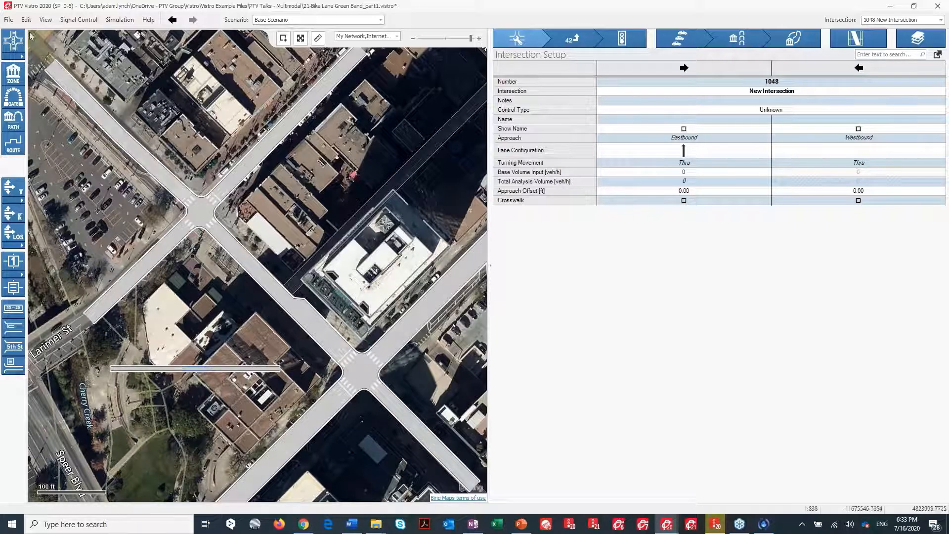
Insert a two-way stop intersection on the map near the building east of Lawrence St.
left_click(22, 55)
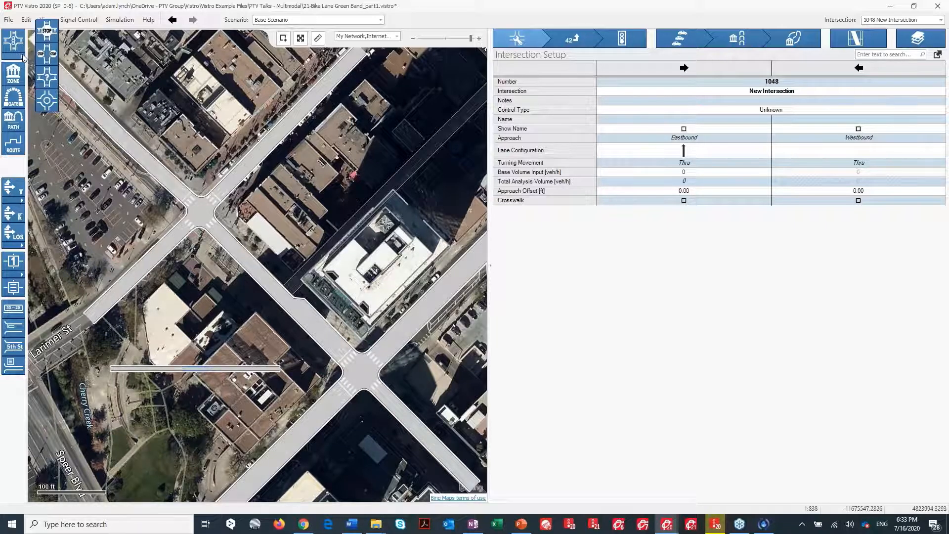
left_click(49, 59)
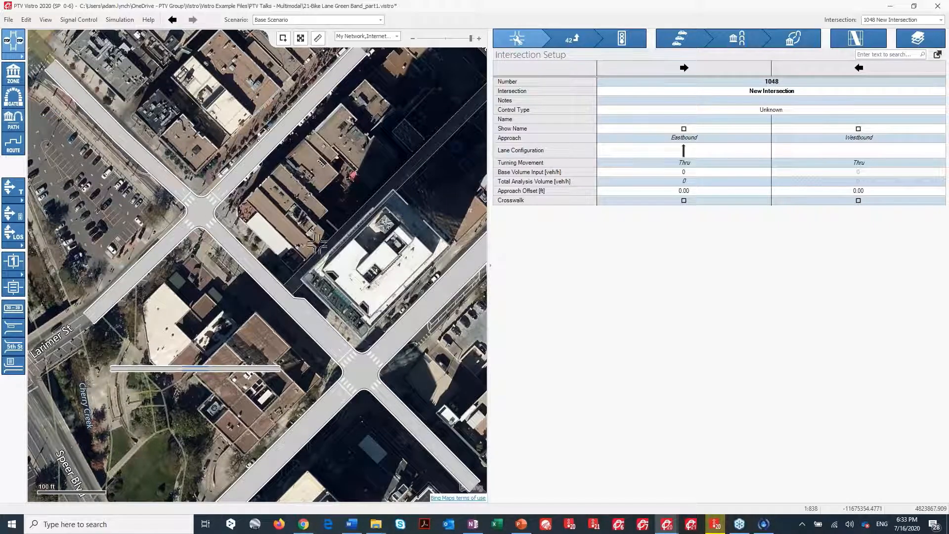
left_click(345, 215)
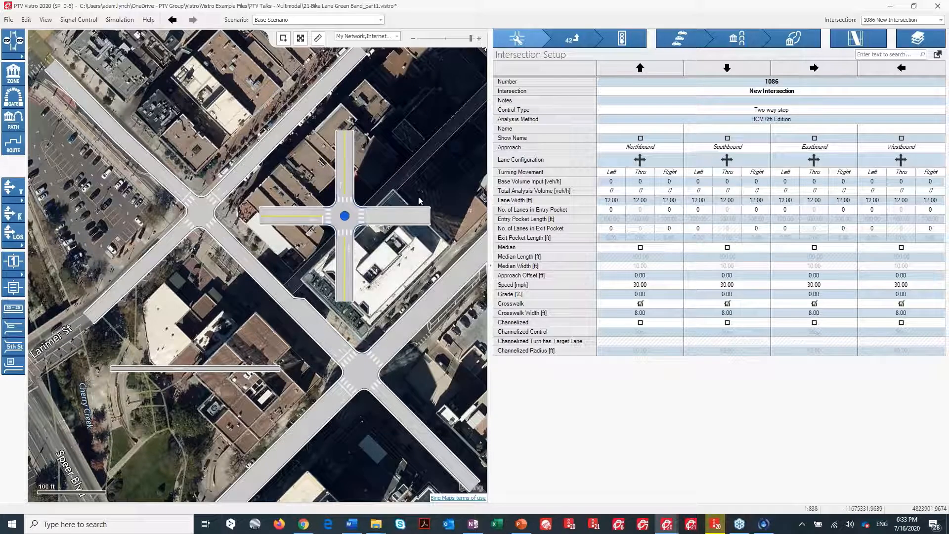
Set the lane configuration of all four approaches at the new intersection to a single through lane.
left_click_drag(625, 162, 810, 166)
left_click(640, 159)
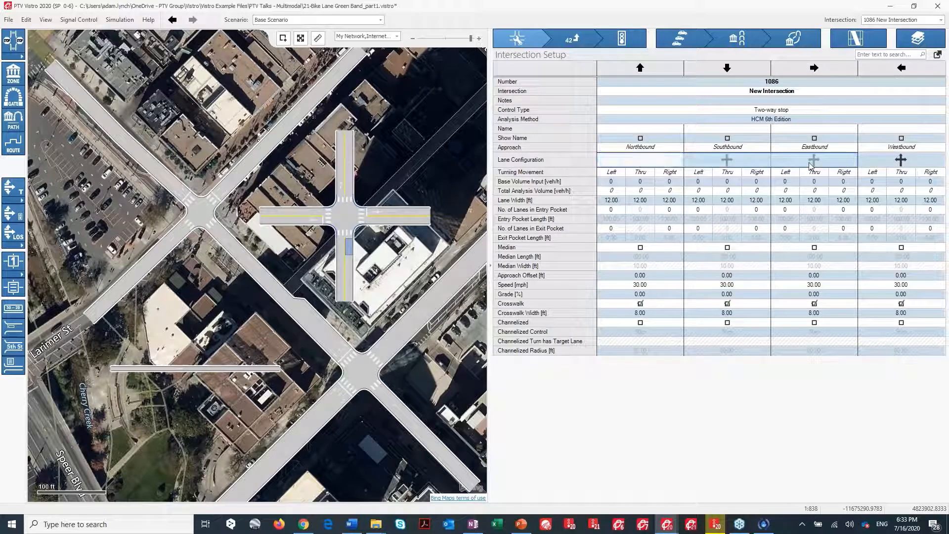
left_click(673, 178)
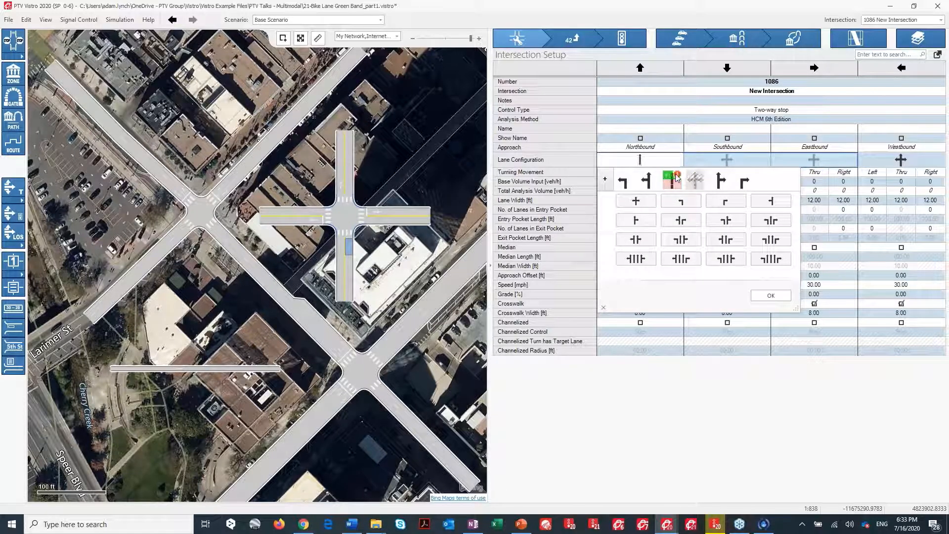
left_click(767, 296)
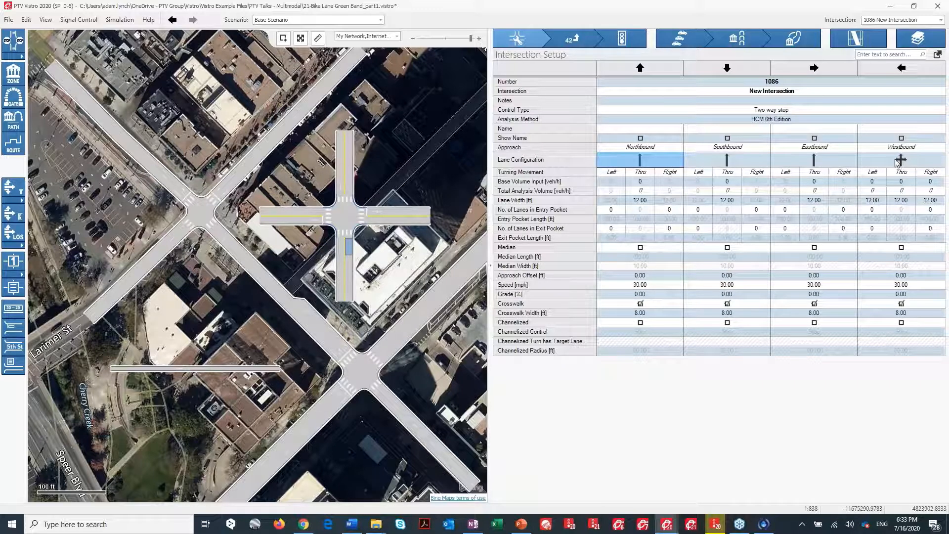
left_click(900, 160)
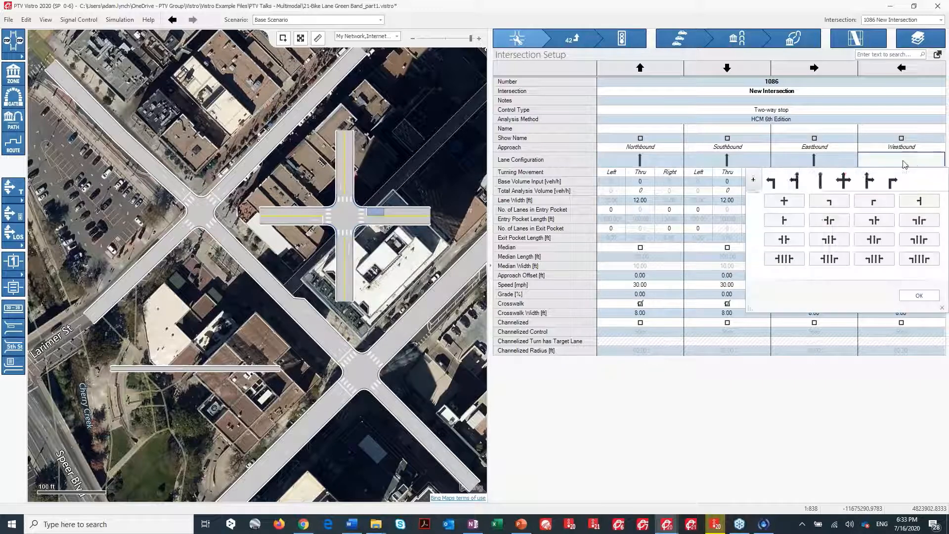
left_click(844, 186)
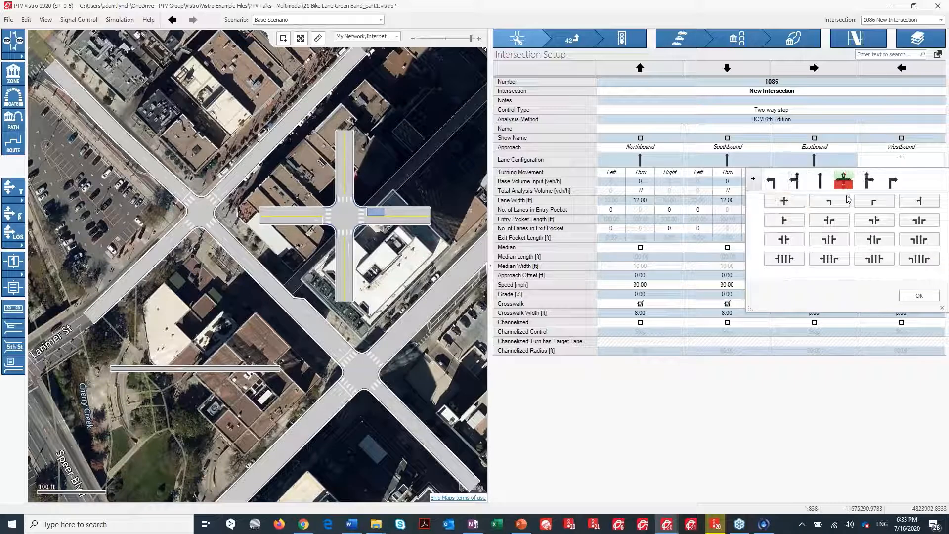
left_click(926, 295)
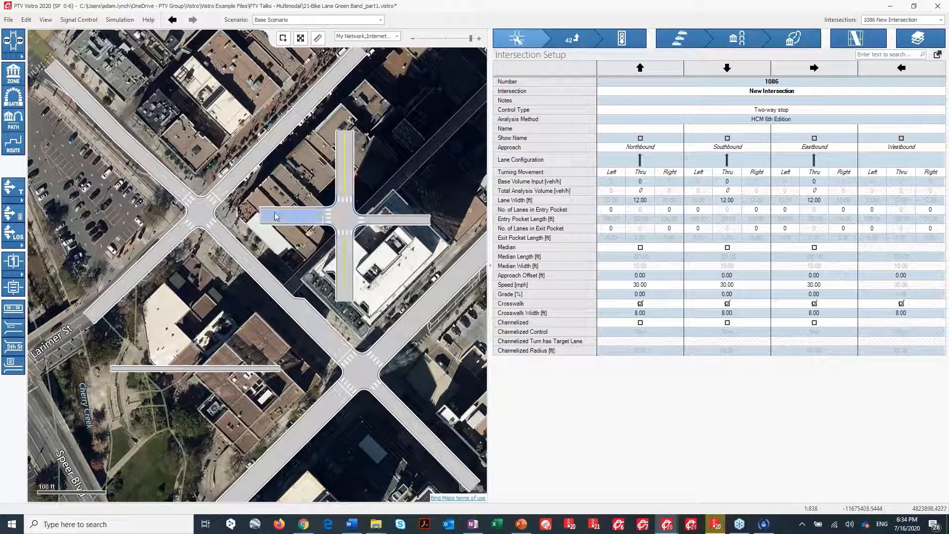
Remove a through lane from the west leg and collapse the north-south legs, leaving only an eastbound-westbound link.
mouse_move(259, 216)
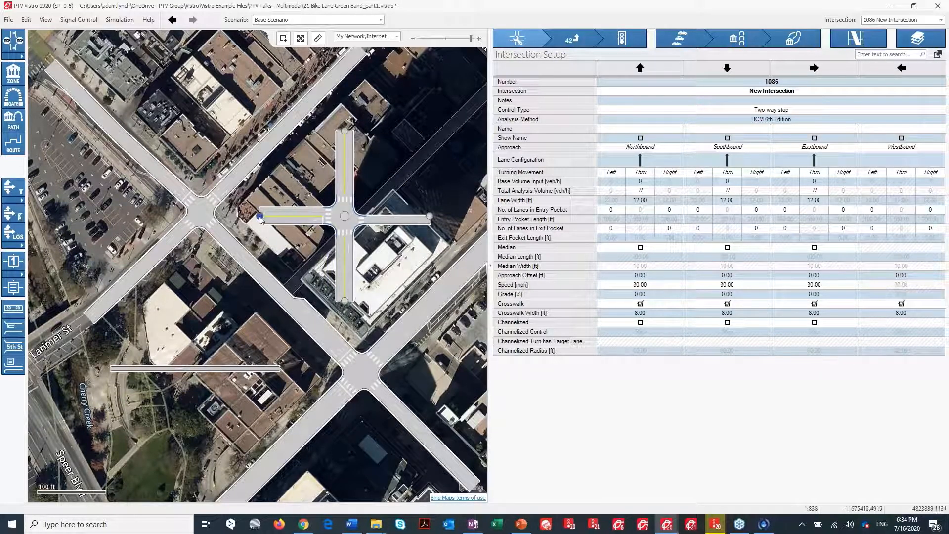
right_click(259, 217)
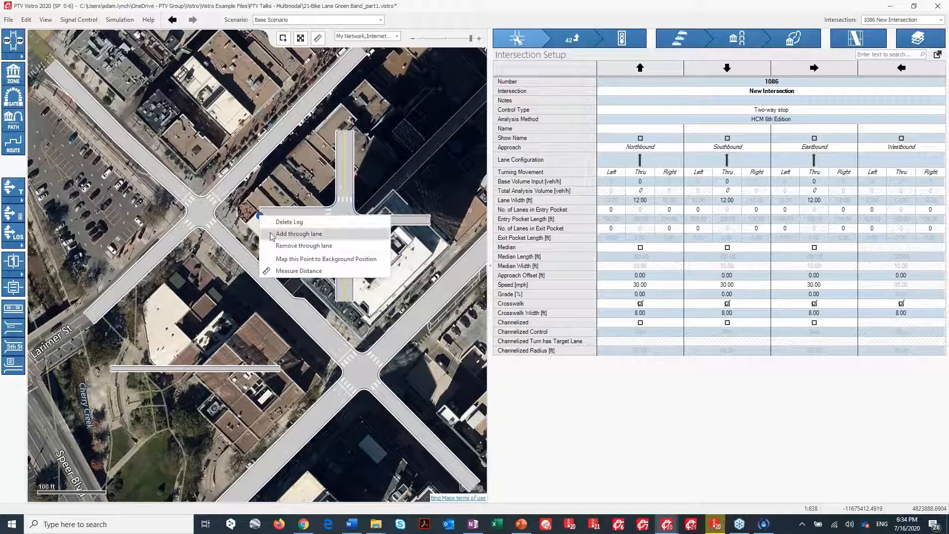
left_click(277, 246)
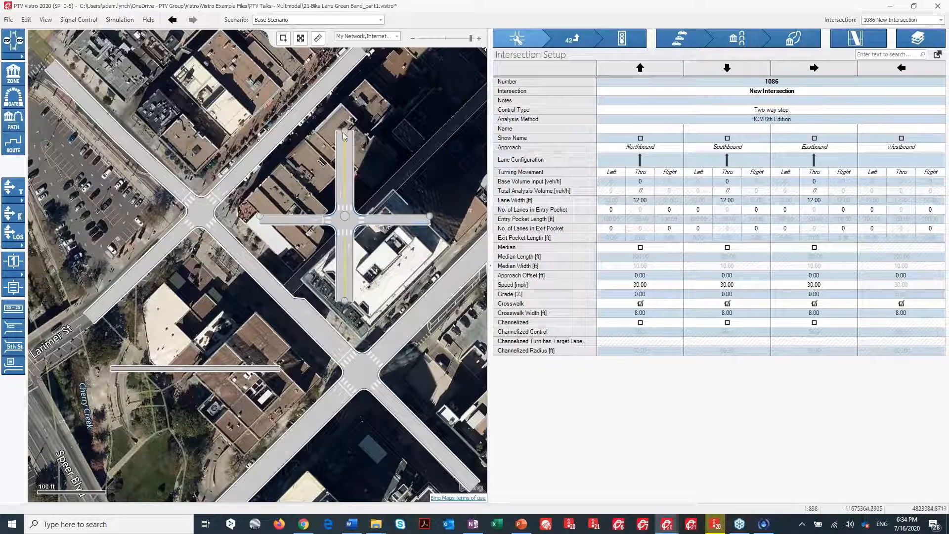
left_click_drag(345, 132, 365, 213)
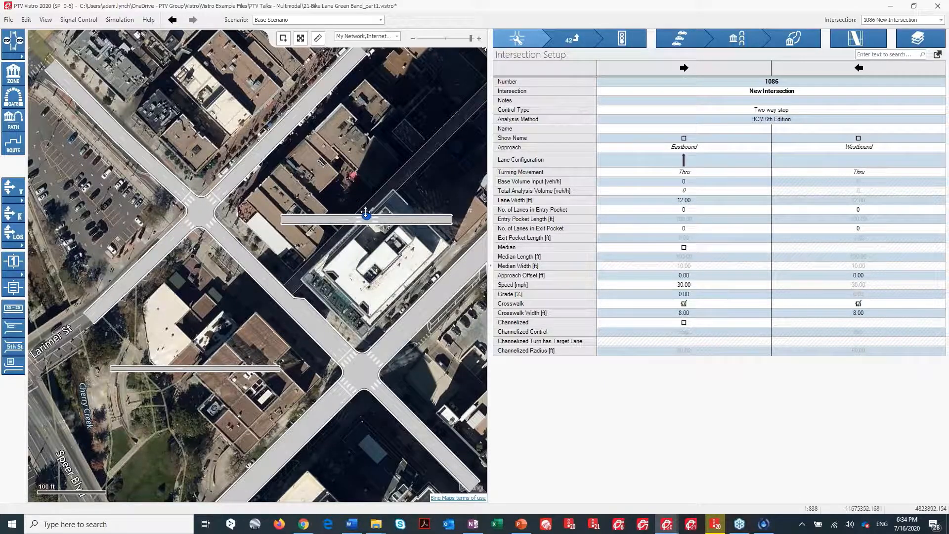
Turn off the crosswalks on both the eastbound and westbound approaches.
left_click(706, 305)
left_click(841, 306, "ctrl")
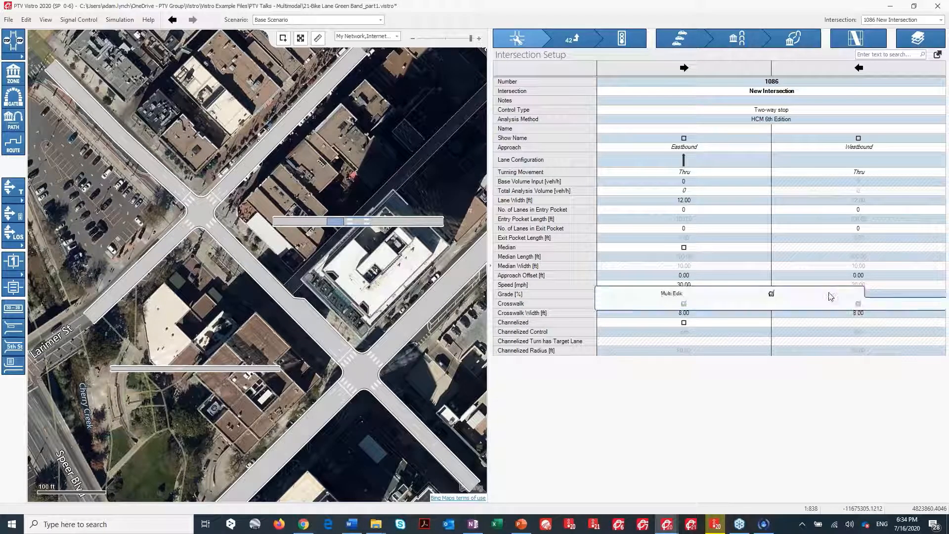
left_click(771, 294)
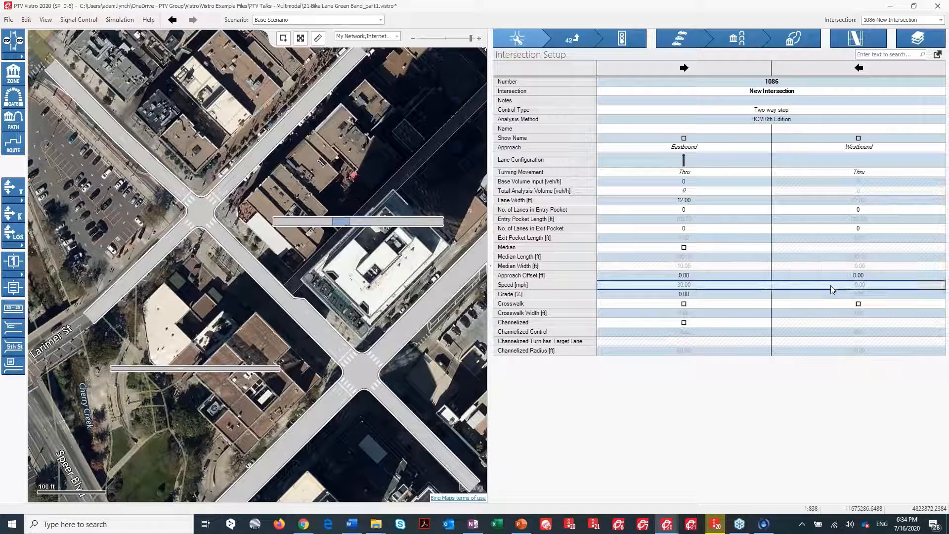
Set the speed of both approaches to 12 mph.
mouse_move(830, 285)
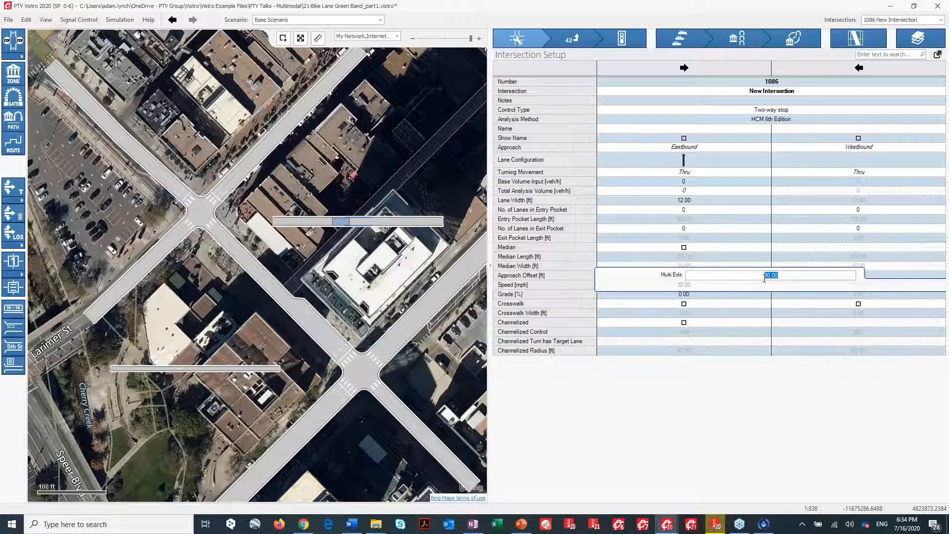
type("12")
key("Return")
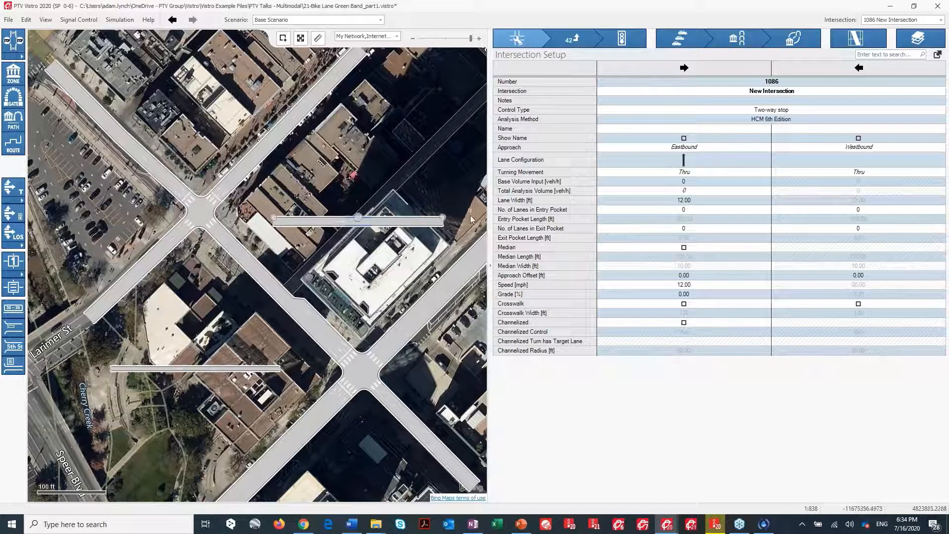
Set the eastbound lane width to 6 ft.
left_click(640, 200)
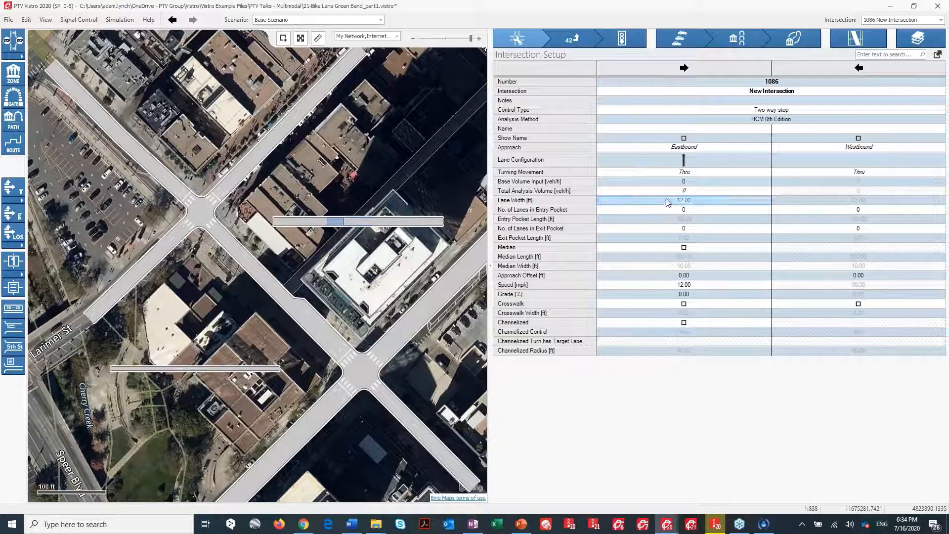
left_click(691, 202)
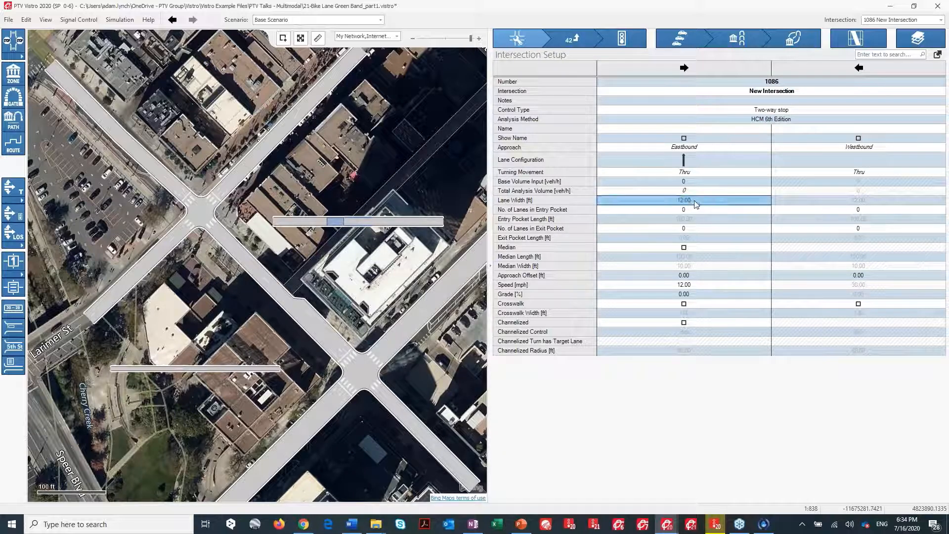
type("6")
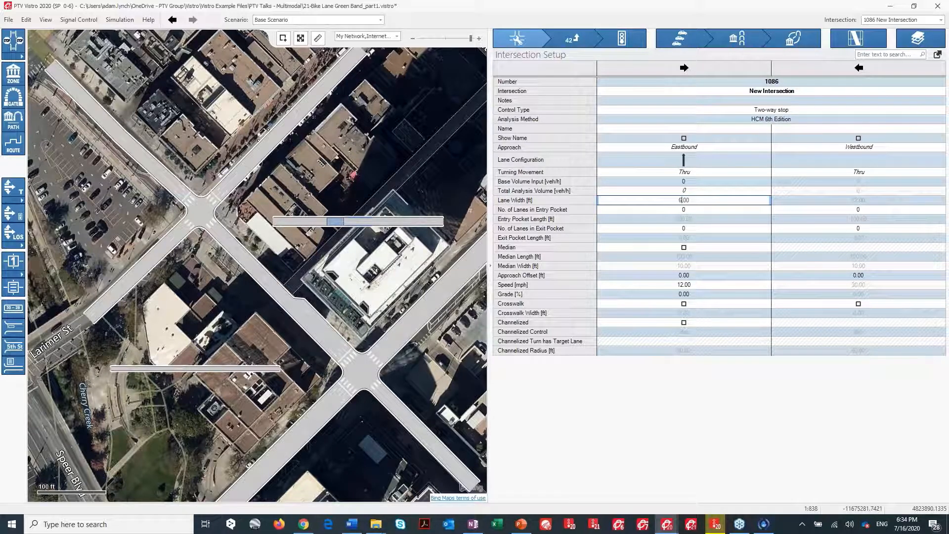
key("Return")
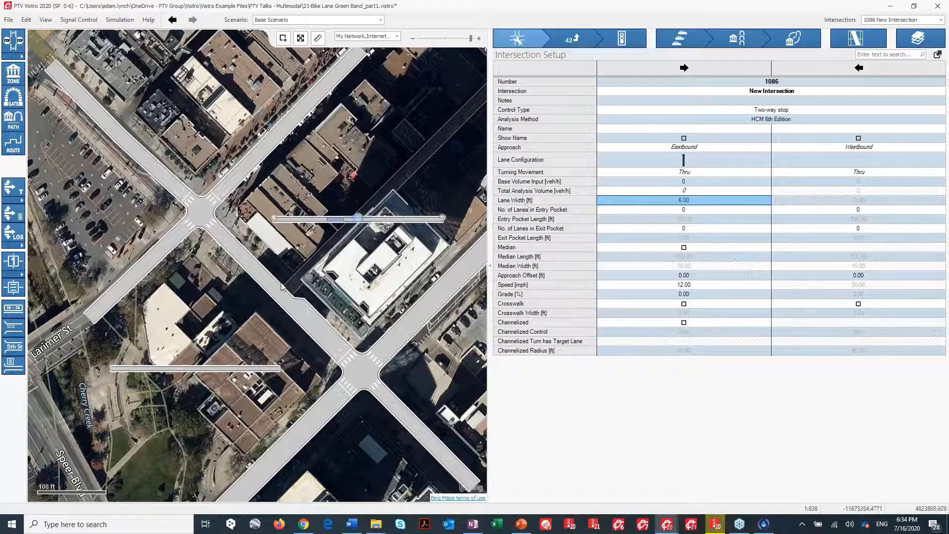
scroll(335, 273, "down", 1)
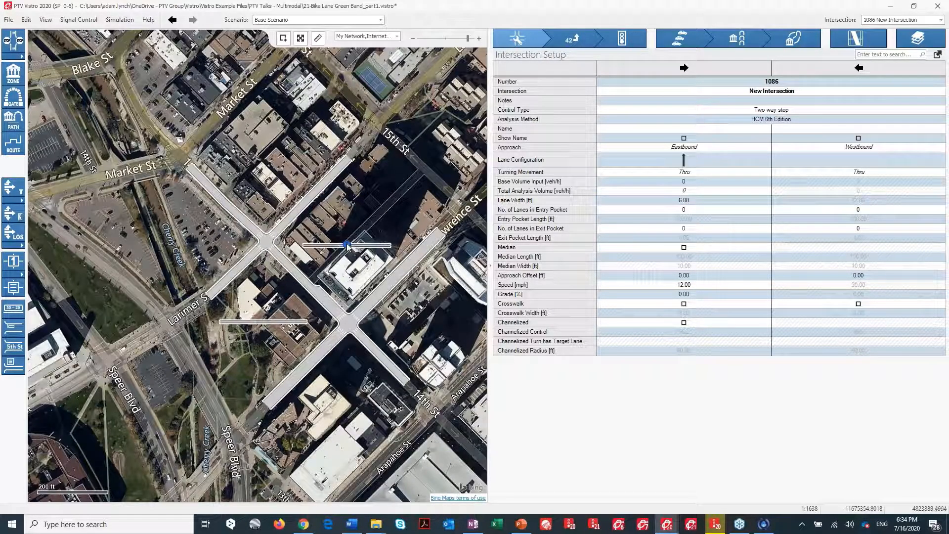
right_click(347, 245)
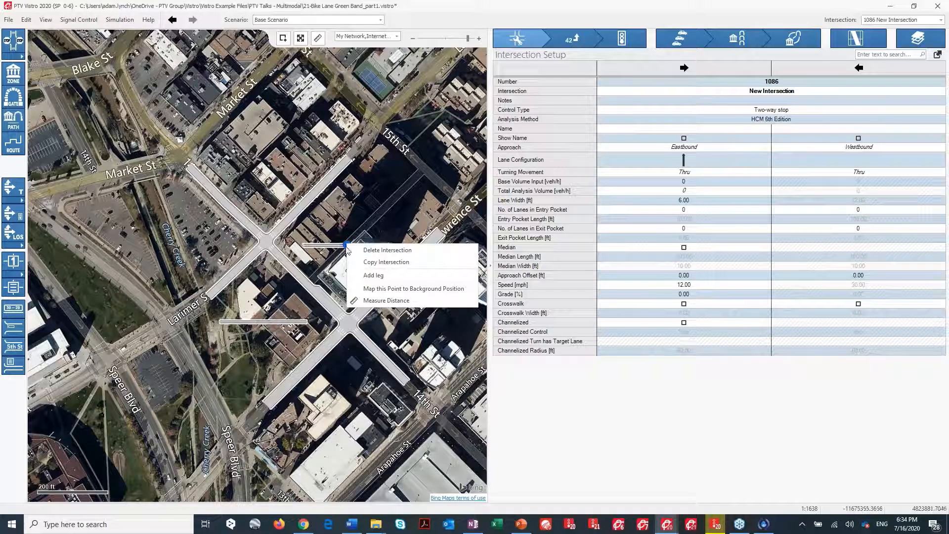
left_click(368, 262)
right_click(374, 228)
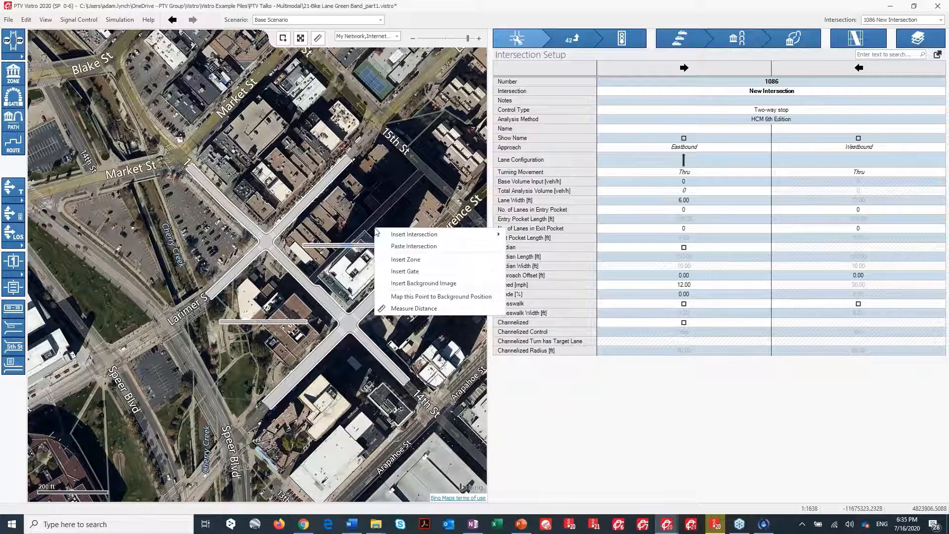
left_click(395, 250)
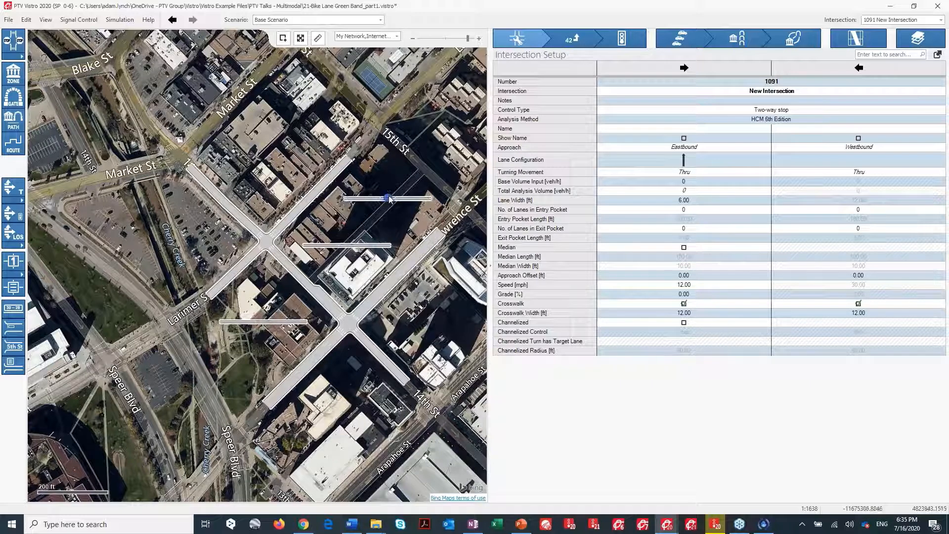
key("Delete")
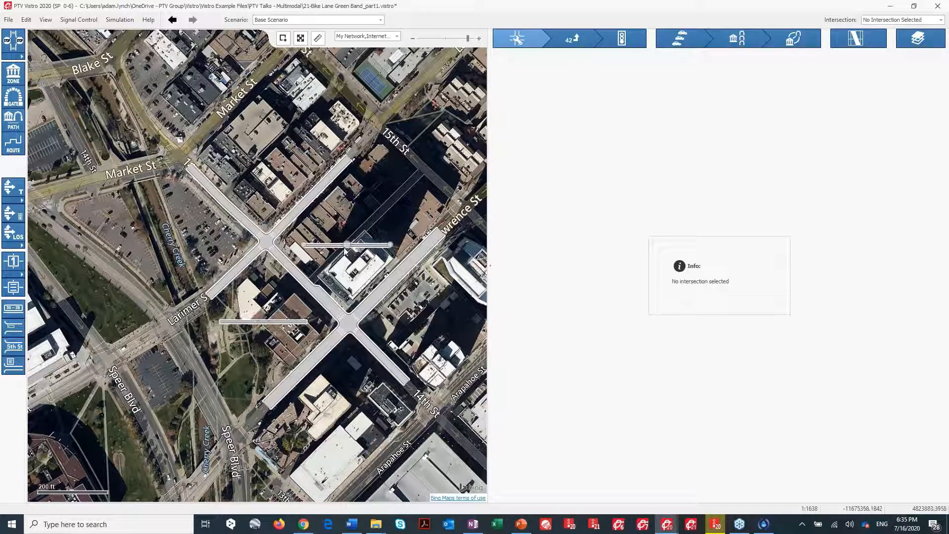
Add a west leg to the bike link node near the Larimer St crossing.
left_click(266, 321)
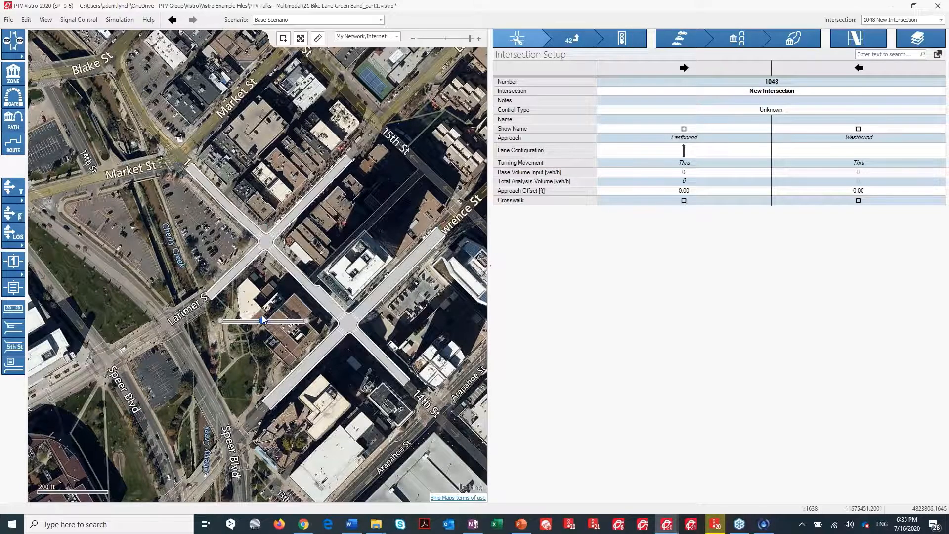
scroll(263, 319, "up", 2)
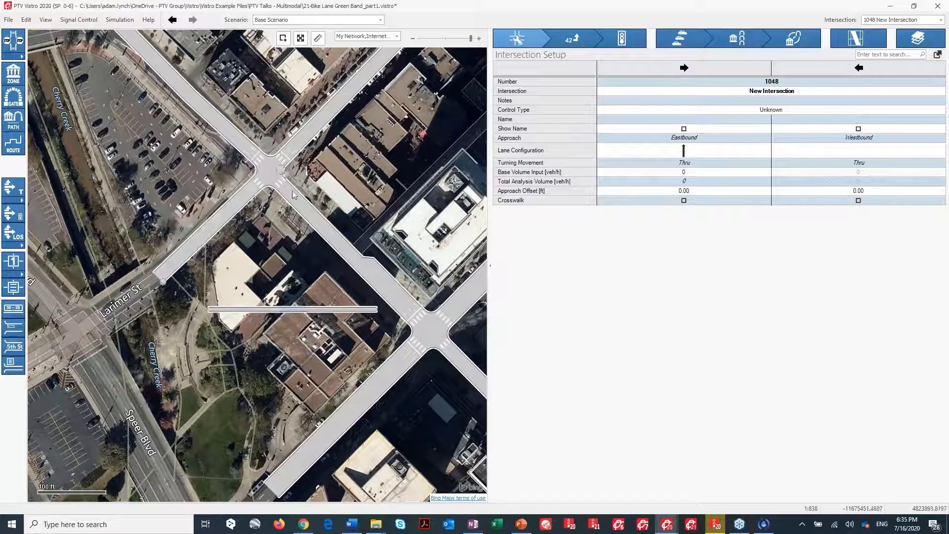
right_click(281, 172)
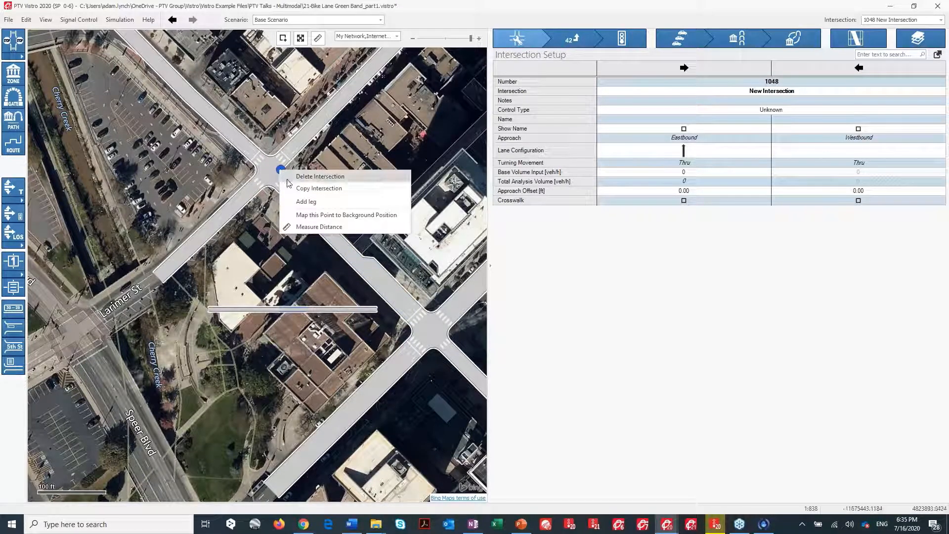
left_click(299, 202)
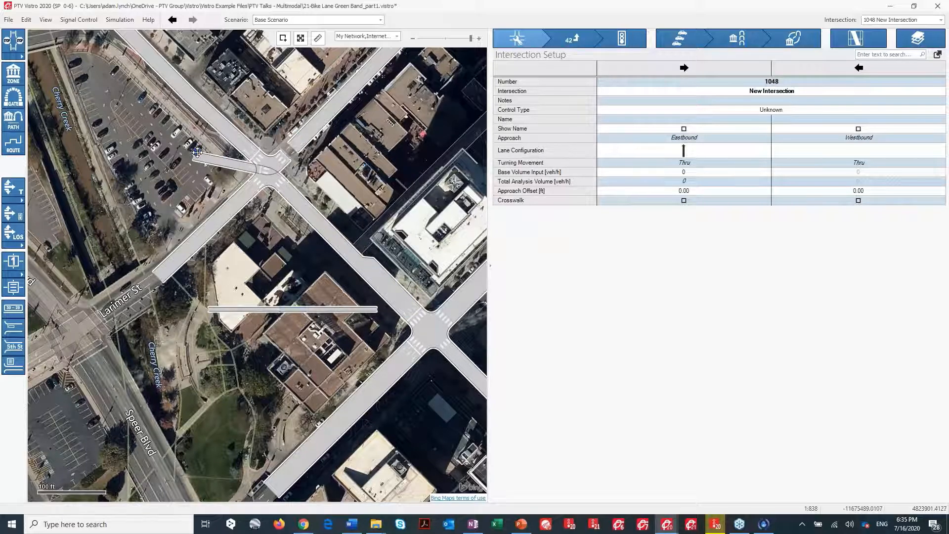
left_click(177, 155)
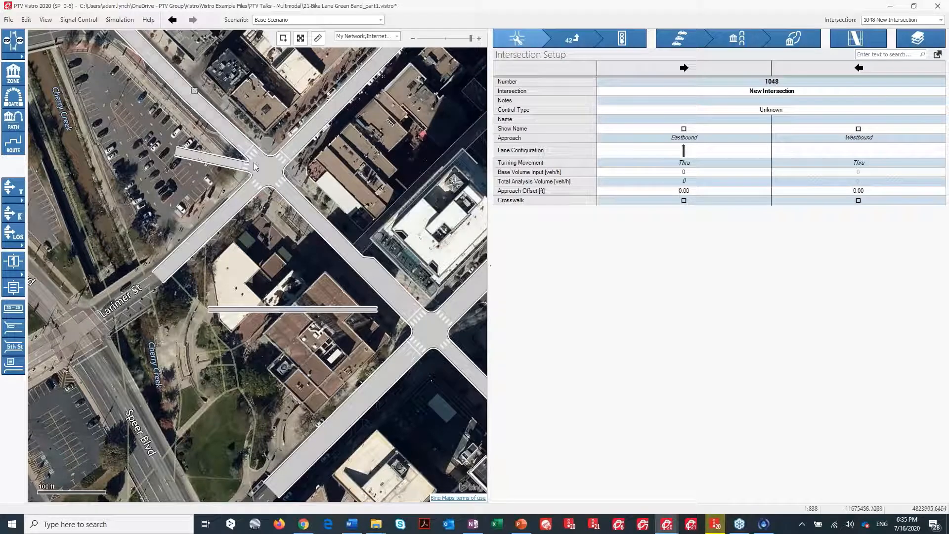
Add a south leg to the same bike link node.
right_click(283, 171)
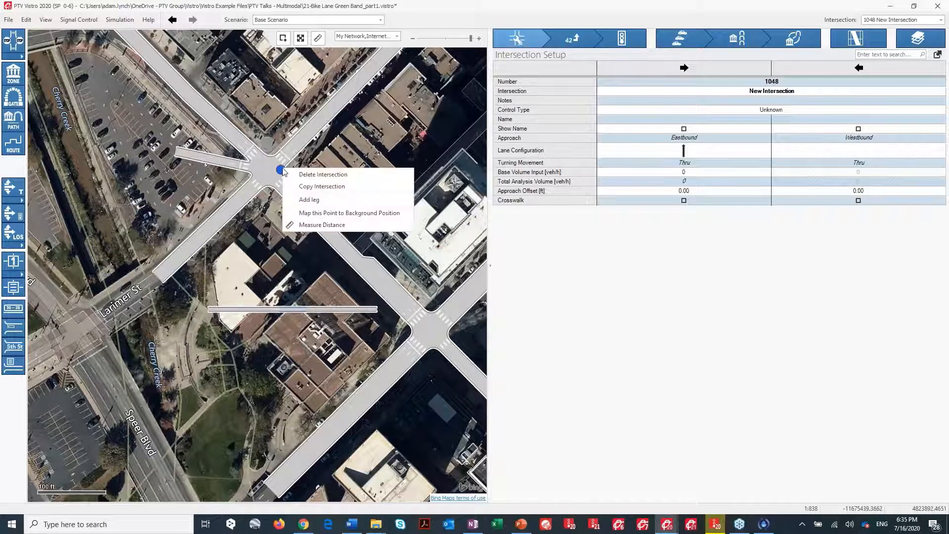
left_click(303, 200)
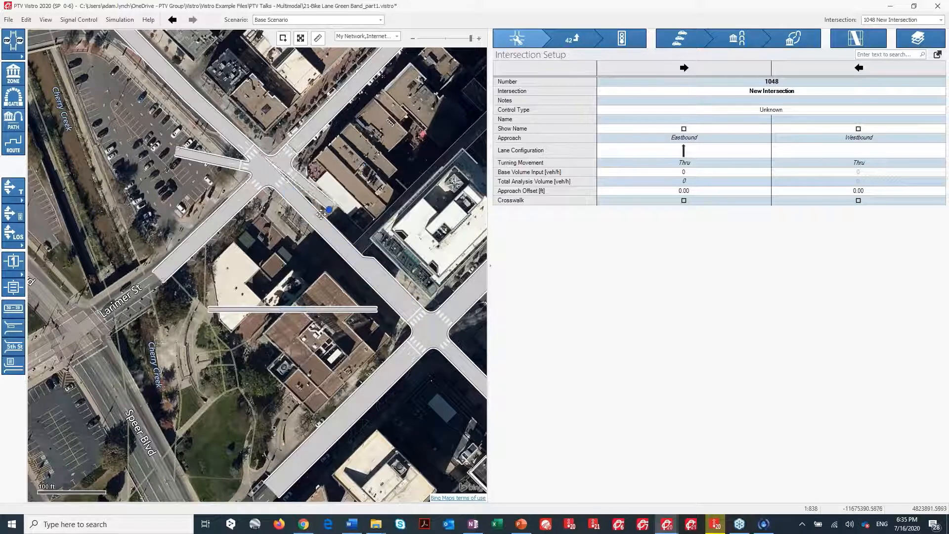
left_click(280, 233)
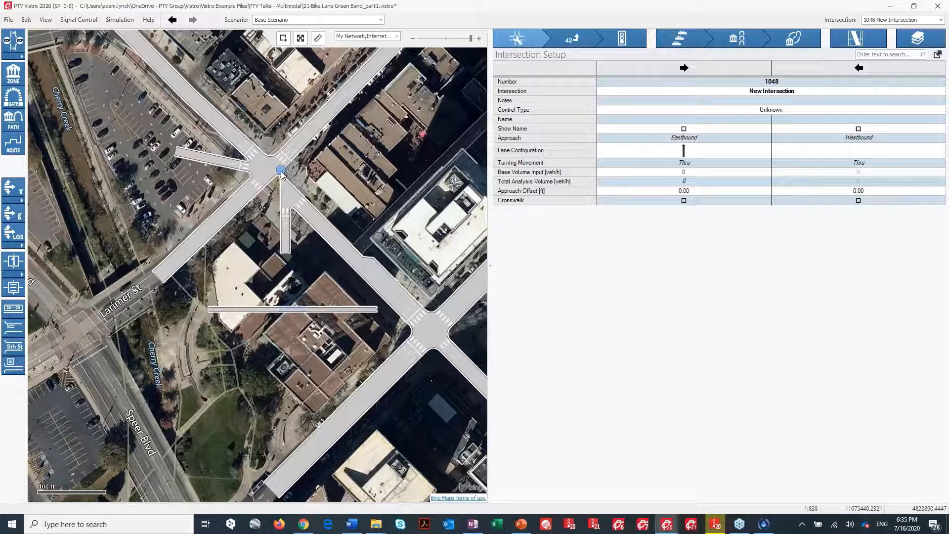
Add a west leg to the signalized intersection southeast of the bike link.
left_click_drag(436, 330, 384, 243)
right_click(376, 232)
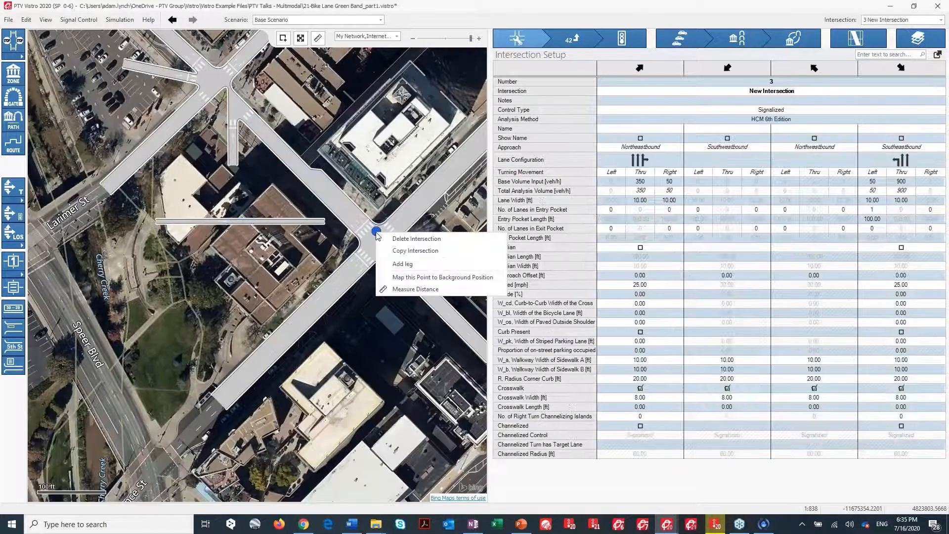
left_click(401, 264)
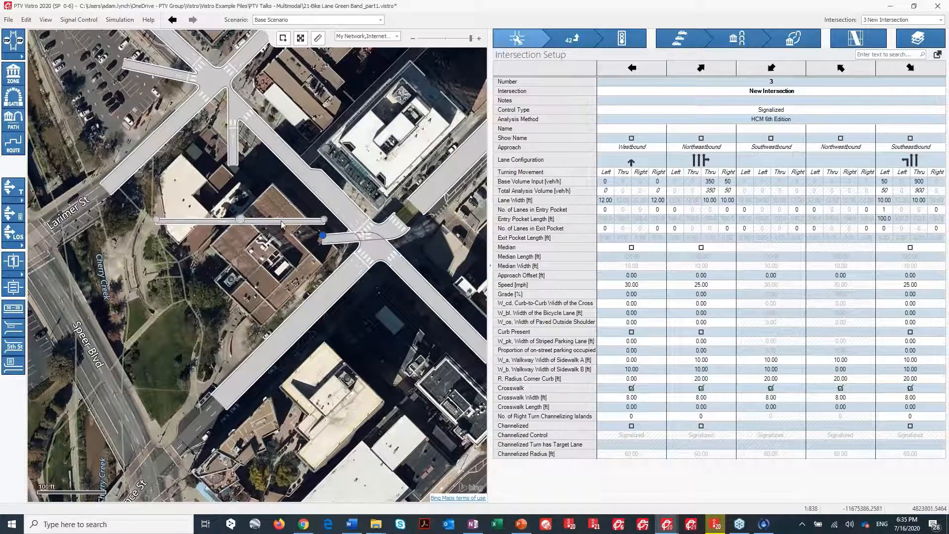
Move the horizontal bike link westward and pull the new leg's end toward it.
left_click(242, 221)
left_click_drag(242, 220, 165, 230)
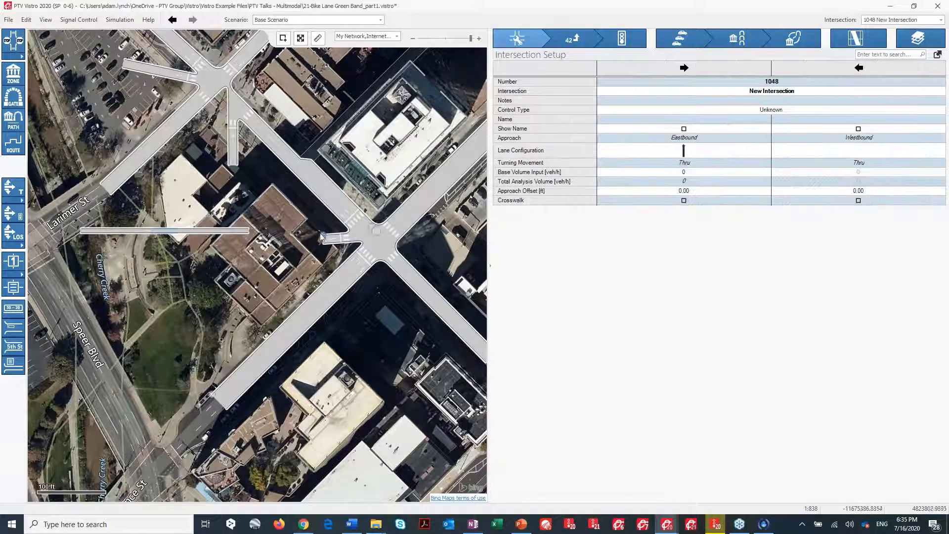
left_click_drag(323, 238, 295, 231)
Add a south leg to the intersection southeast of the bike link and extend its west leg slightly westward.
right_click(376, 231)
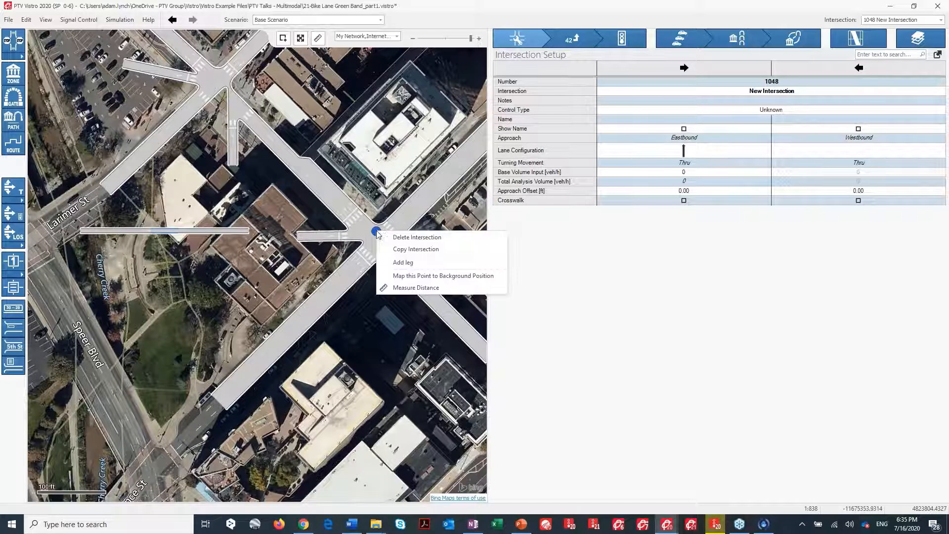
left_click(403, 262)
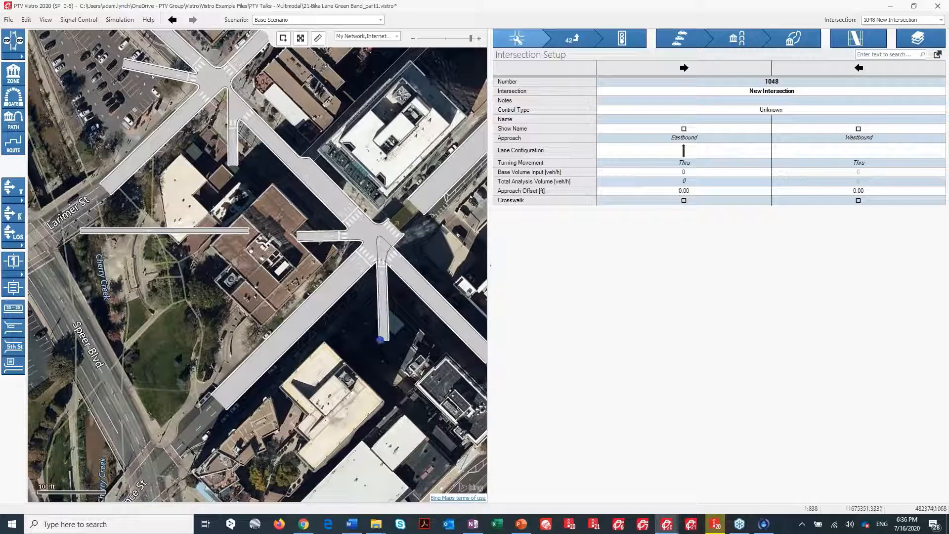
left_click(381, 339)
left_click_drag(295, 235, 278, 237)
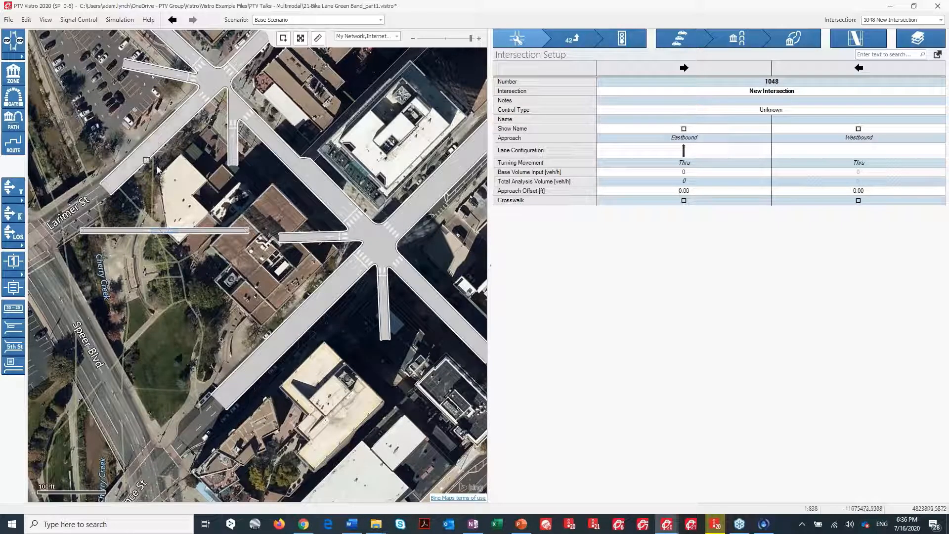
Select intersection 1, enable name display for its northbound approach and name it Bike.
left_click_drag(177, 181, 163, 242)
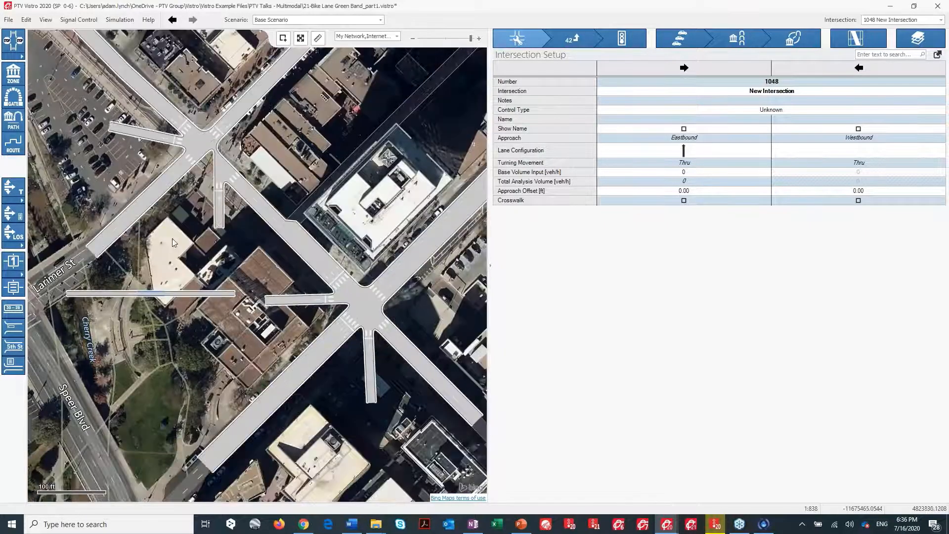
left_click(215, 146)
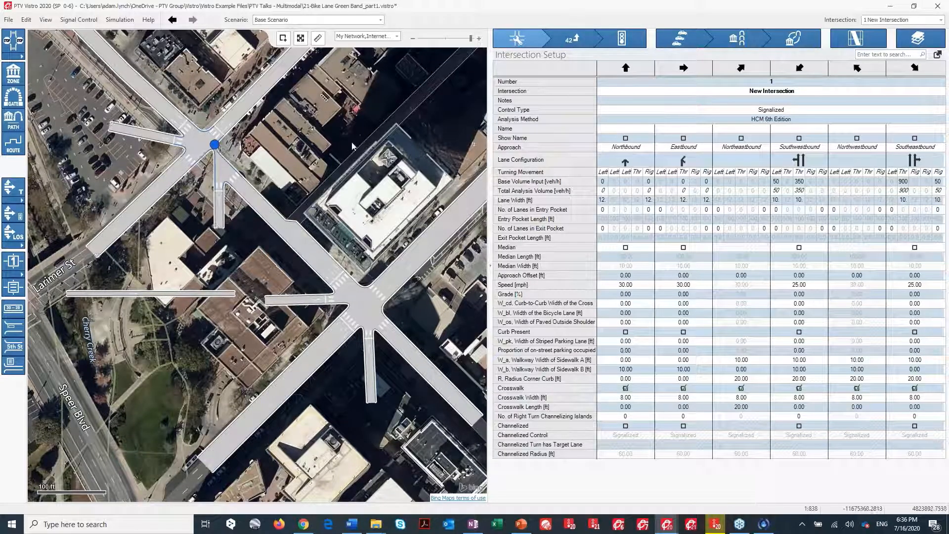
left_click(633, 161)
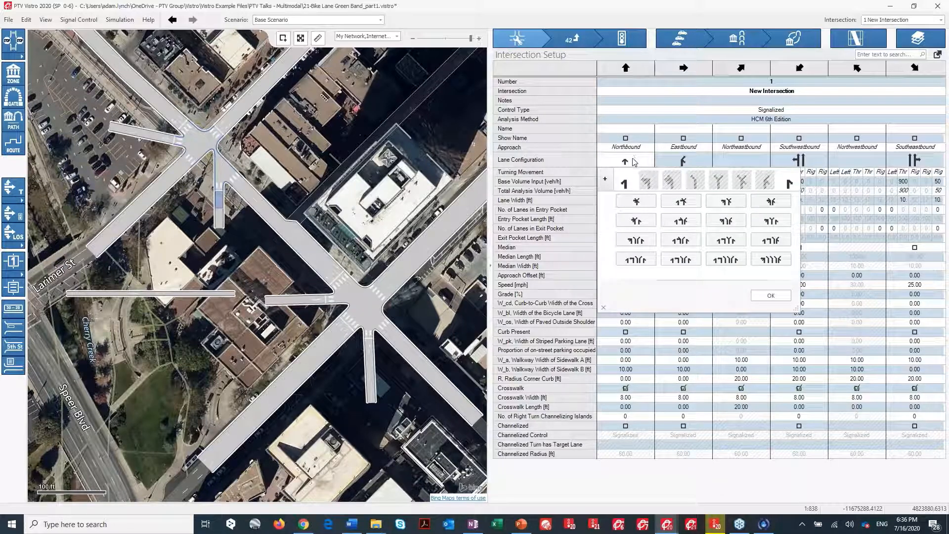
left_click(626, 140)
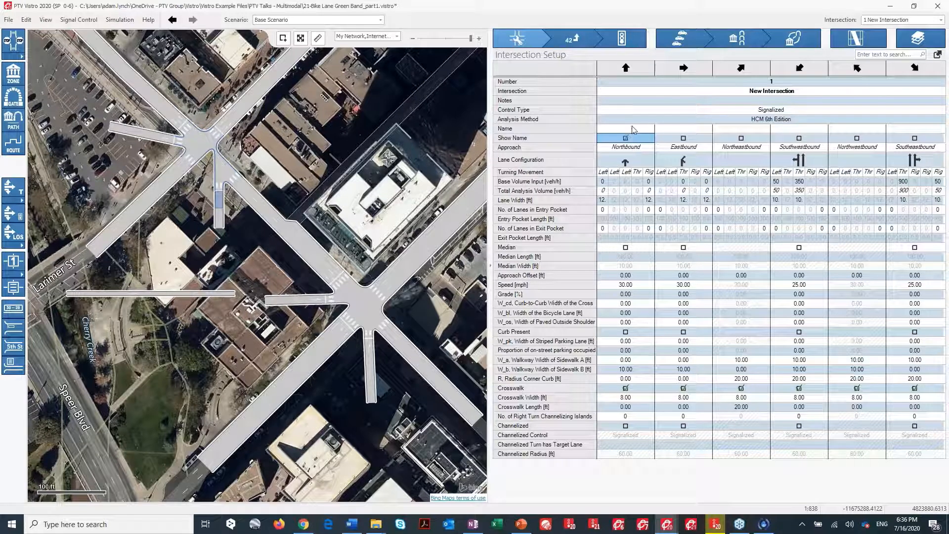
left_click(633, 130)
type("Bike")
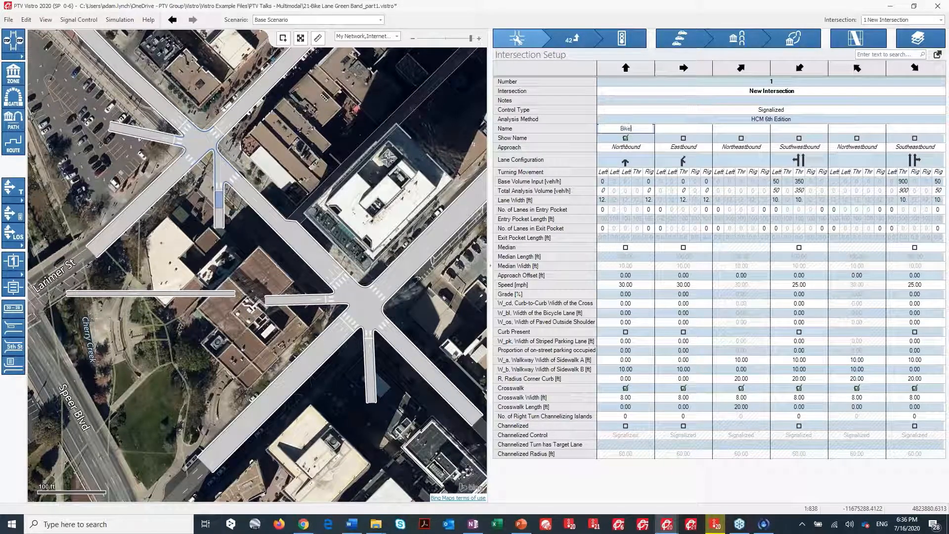
Name the eastbound approach Bike, show its name, and turn on approach name labels on the map.
left_click(687, 129)
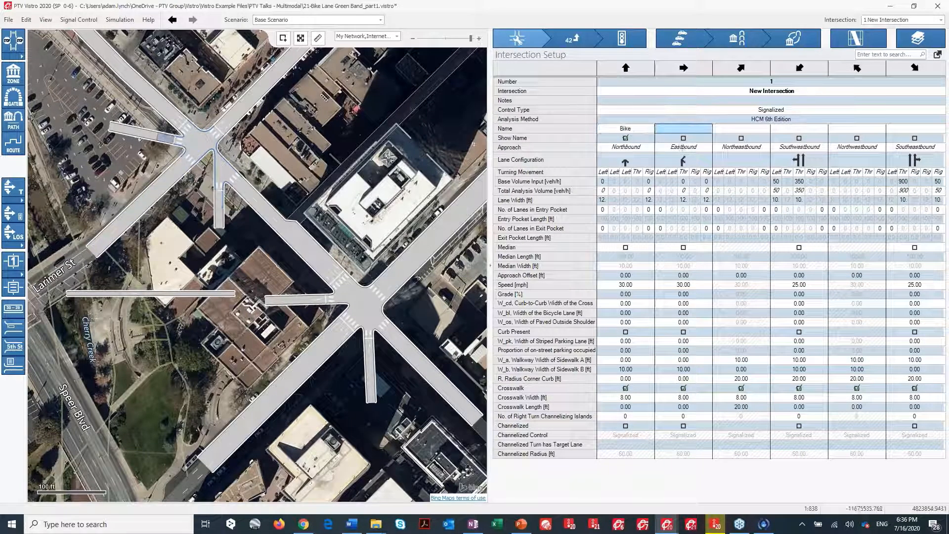
left_click(13, 345)
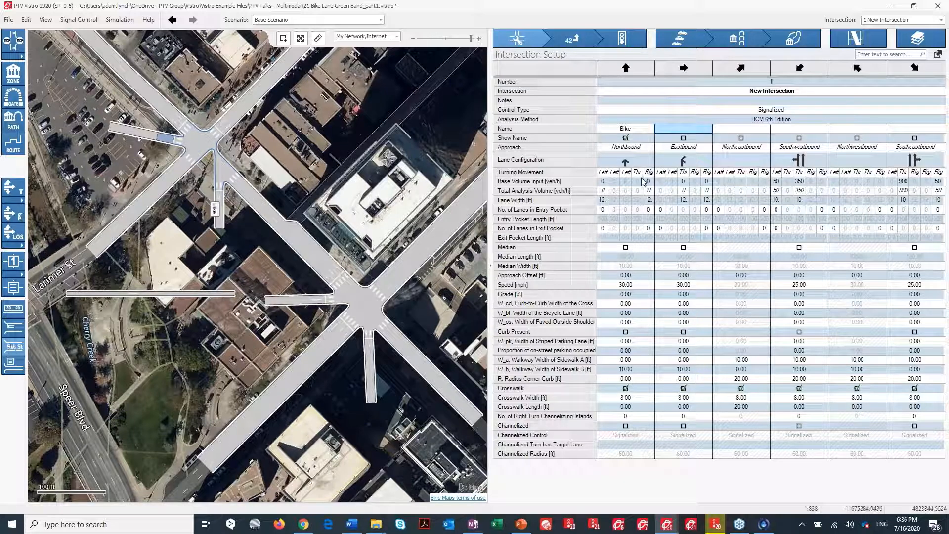
left_click(672, 140)
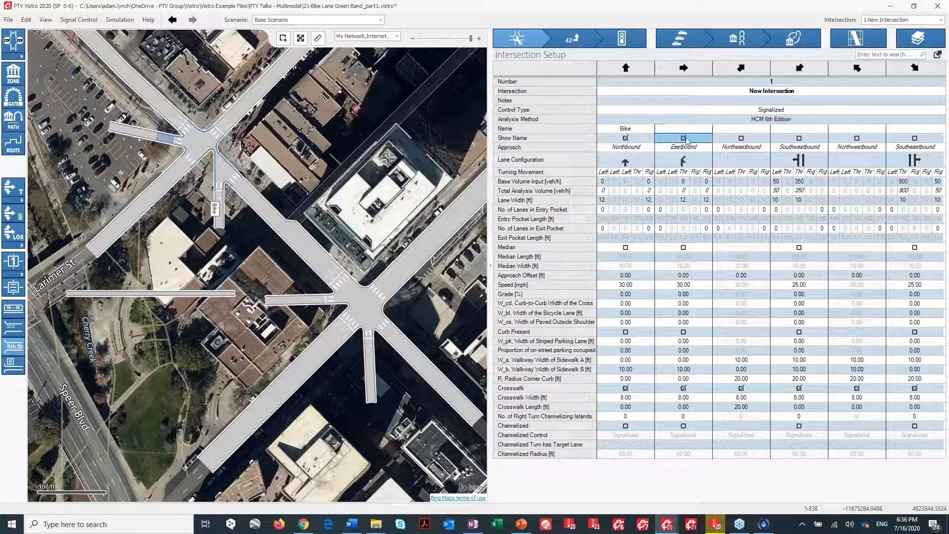
left_click(686, 139)
left_click(686, 129)
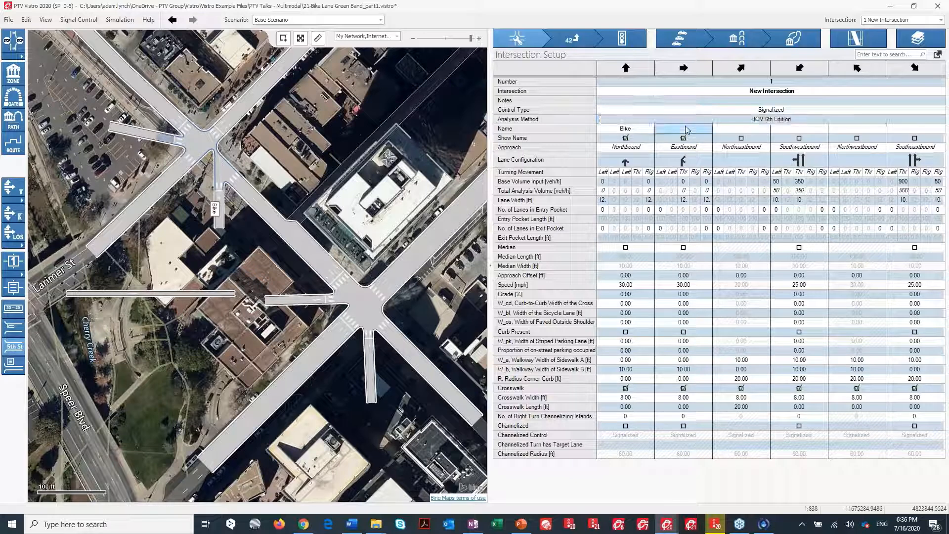
type("Bike")
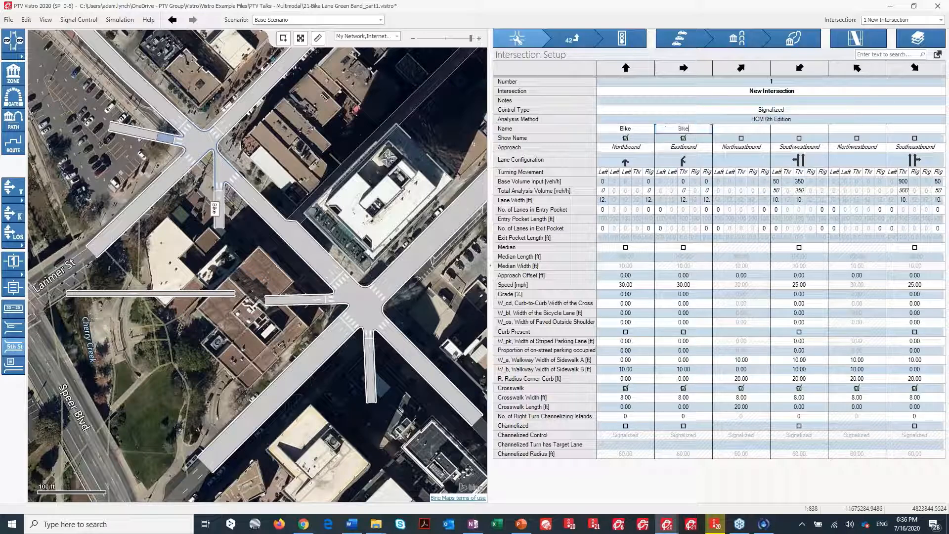
key("Return")
left_click(705, 143)
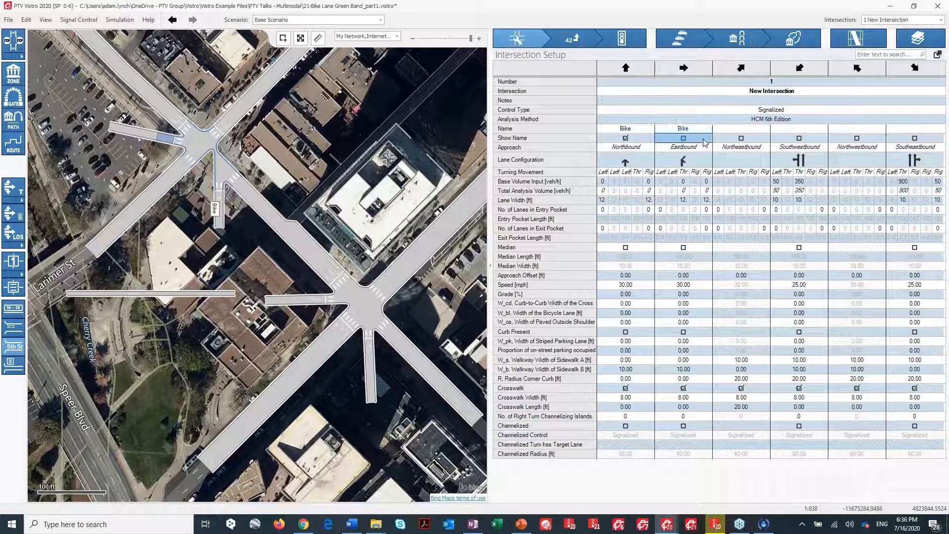
left_click(684, 139)
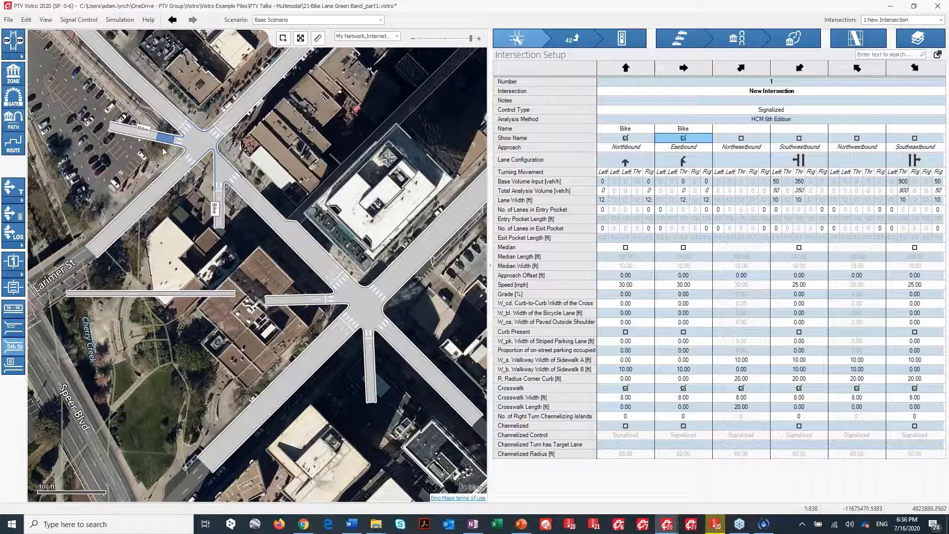
Try a different lane configuration for the northbound bike approach, then undo it.
scroll(155, 145, "up", 4)
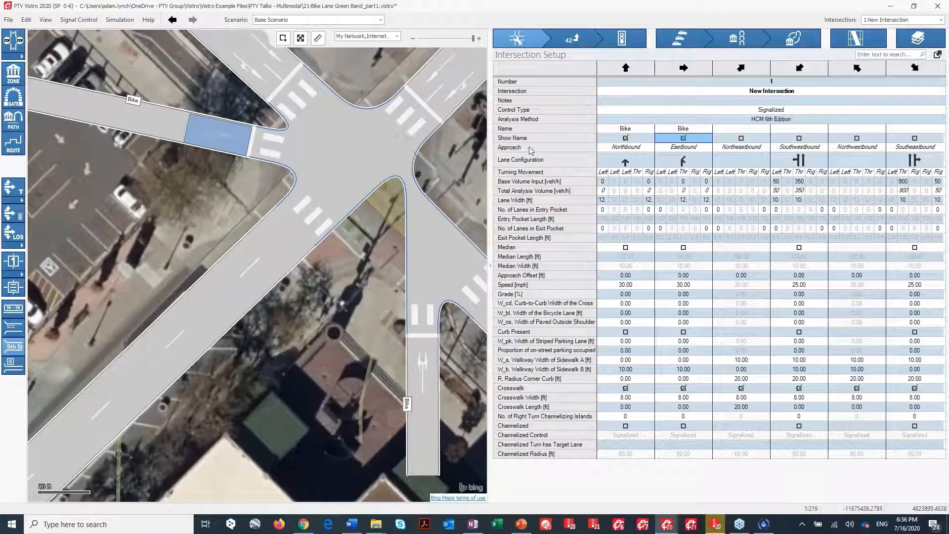
scroll(138, 228, "down", 2)
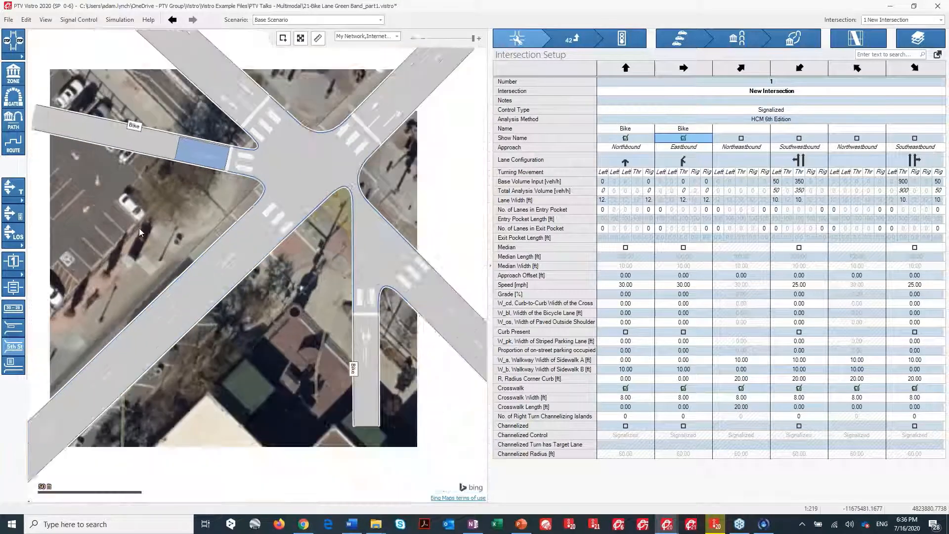
left_click_drag(409, 305, 337, 289)
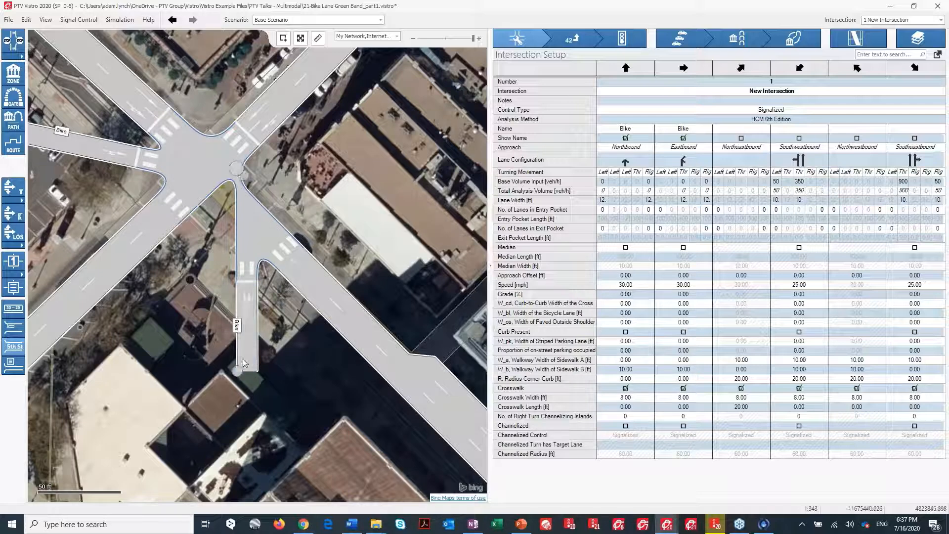
left_click(628, 163)
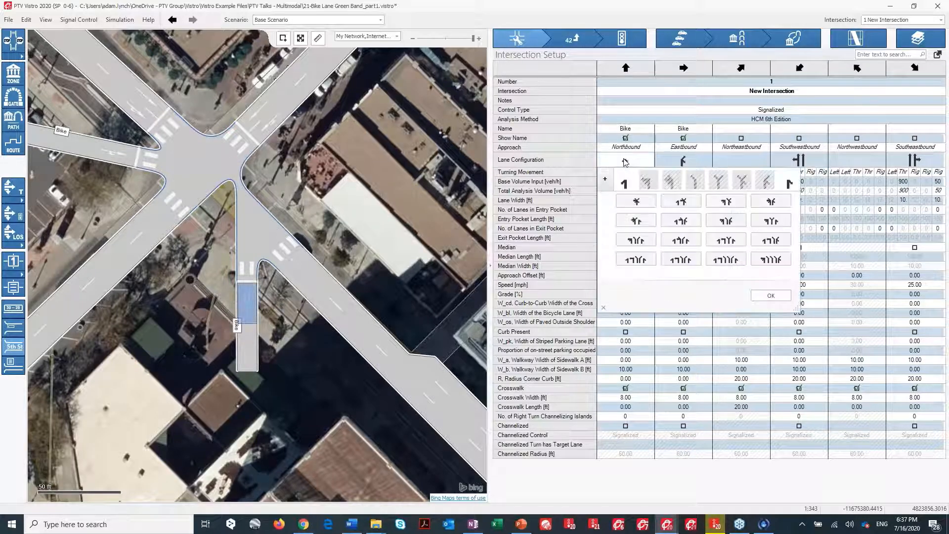
left_click(605, 179)
left_click_drag(809, 319, 921, 398)
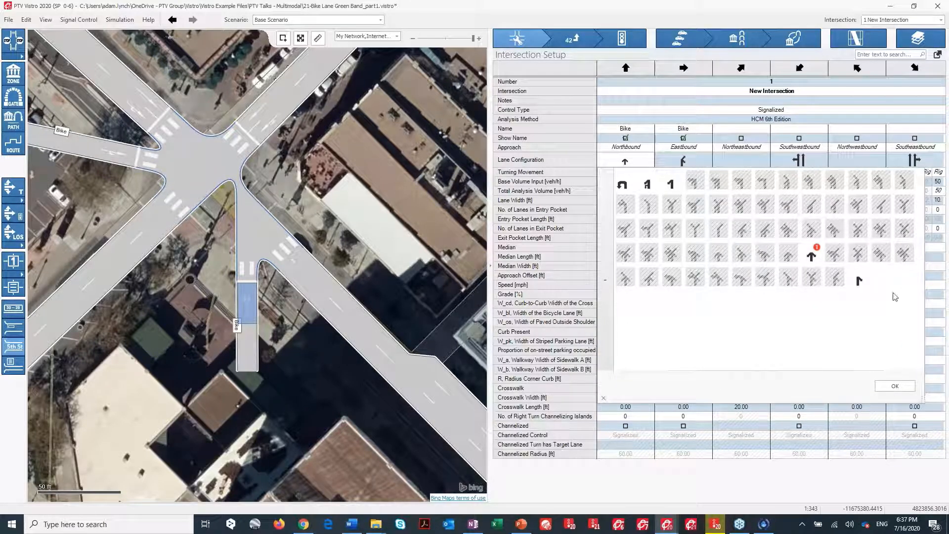
left_click(805, 256)
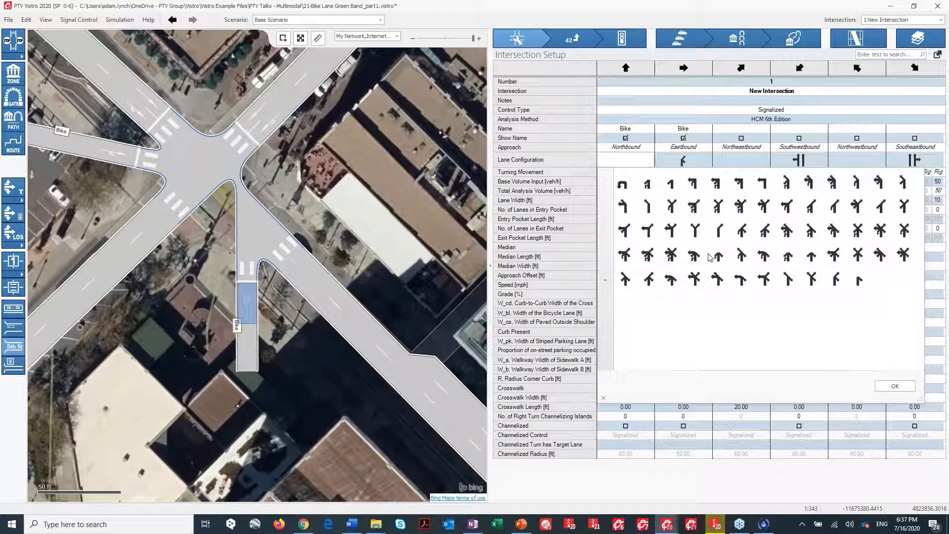
left_click(719, 225)
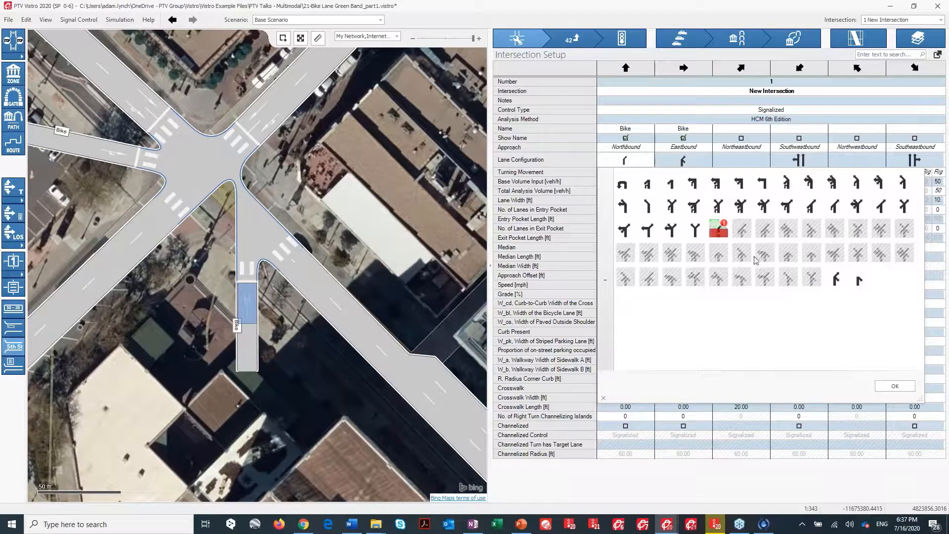
left_click(893, 385)
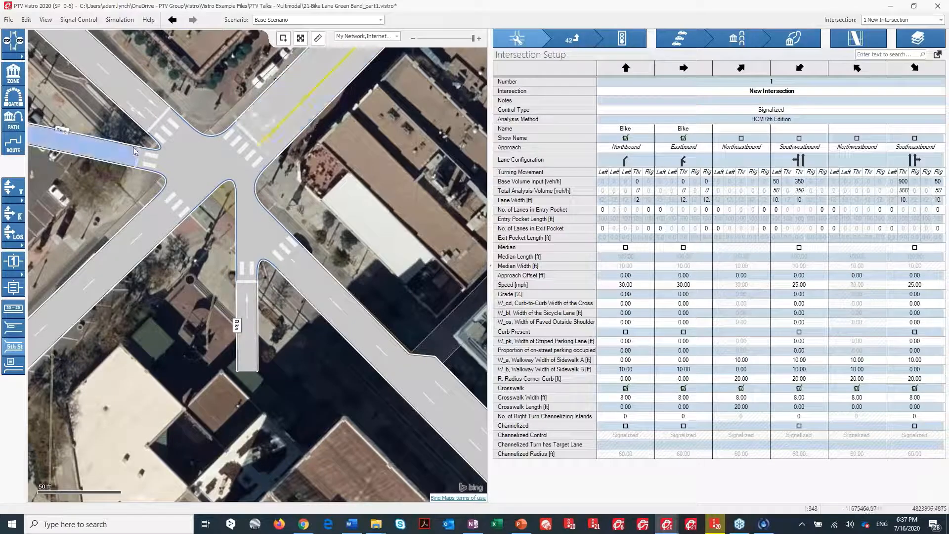
left_click(172, 20)
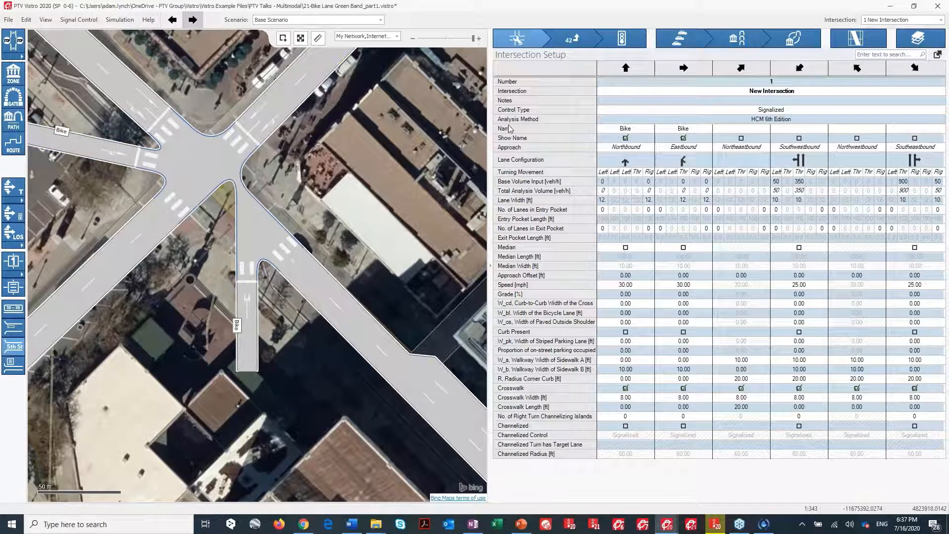
Try another lane configuration from the expanded list for the northbound approach, then undo it.
left_click(628, 162)
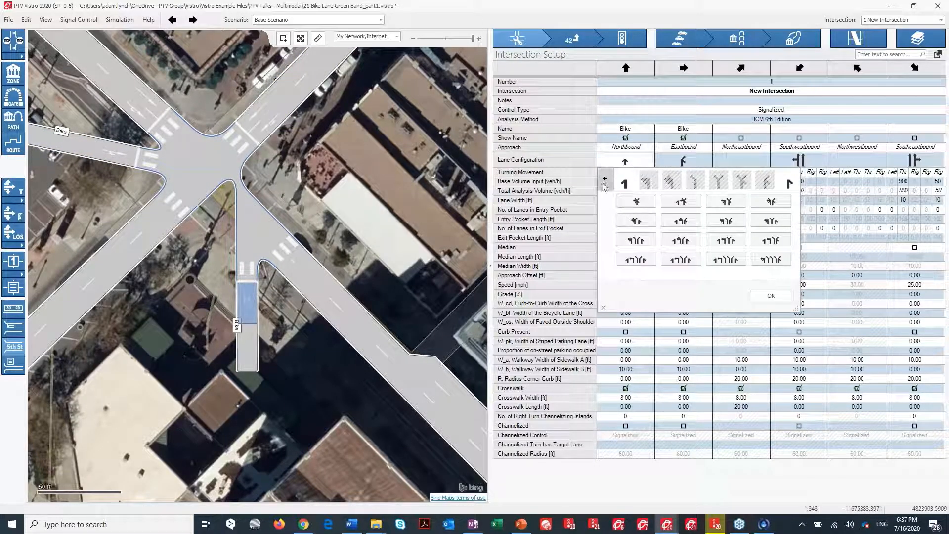
left_click(606, 181)
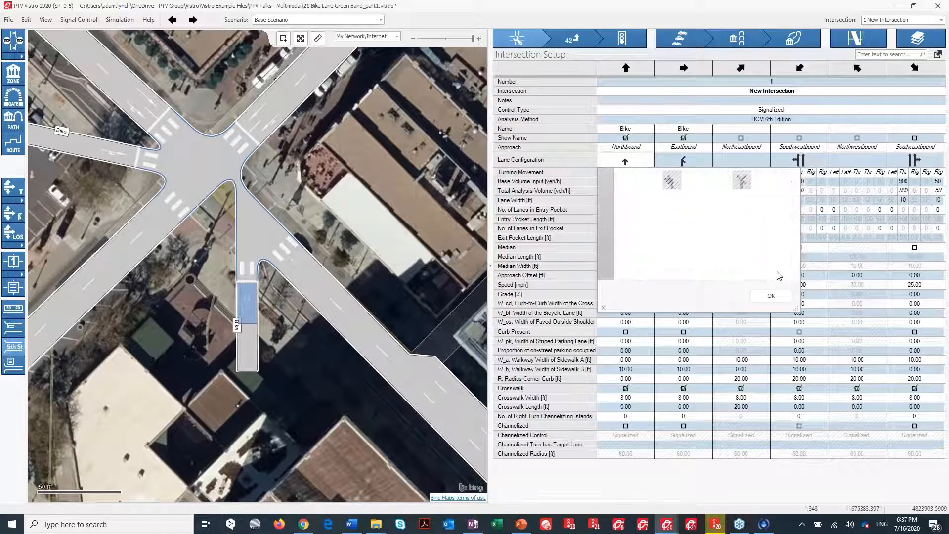
left_click_drag(802, 317, 898, 377)
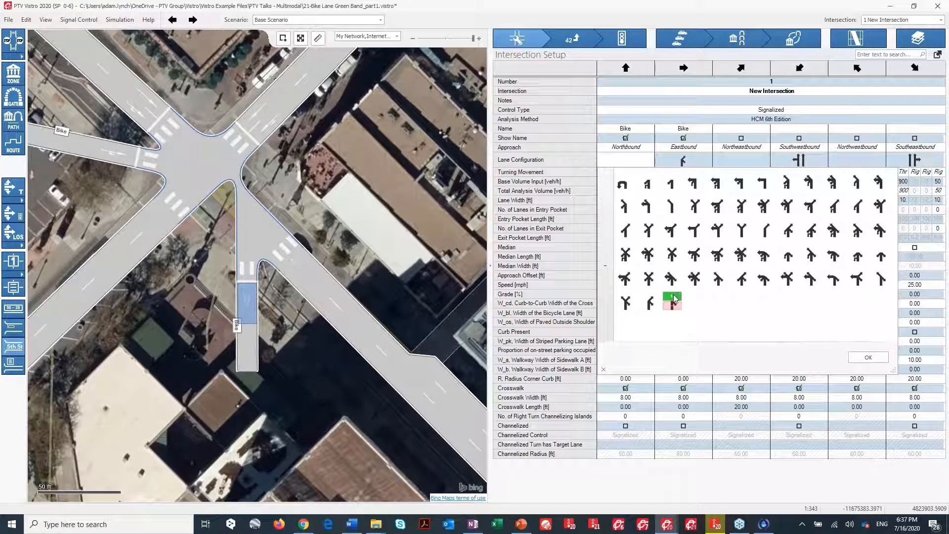
left_click(866, 357)
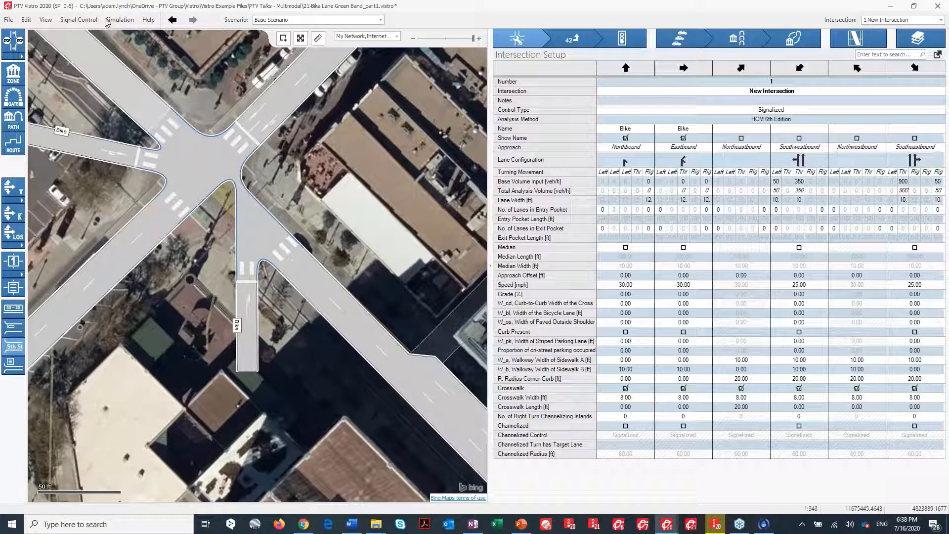
left_click(172, 20)
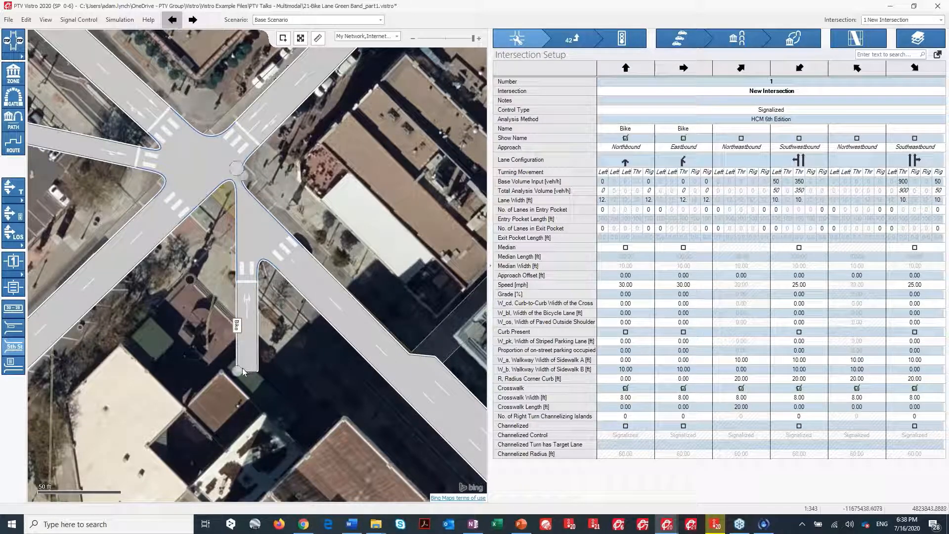
Reposition the end of the south bike leg so it runs southeast along the street.
left_click_drag(242, 370, 202, 362)
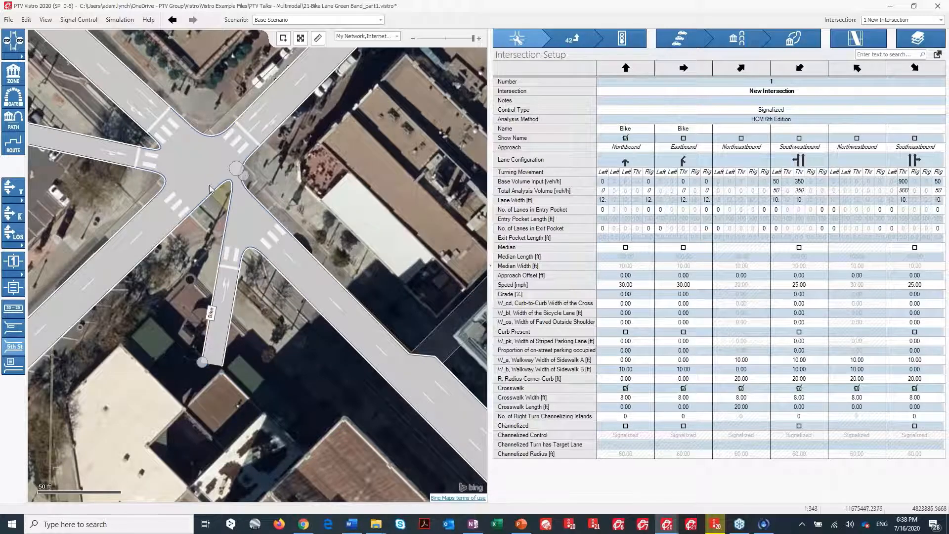
left_click(634, 162)
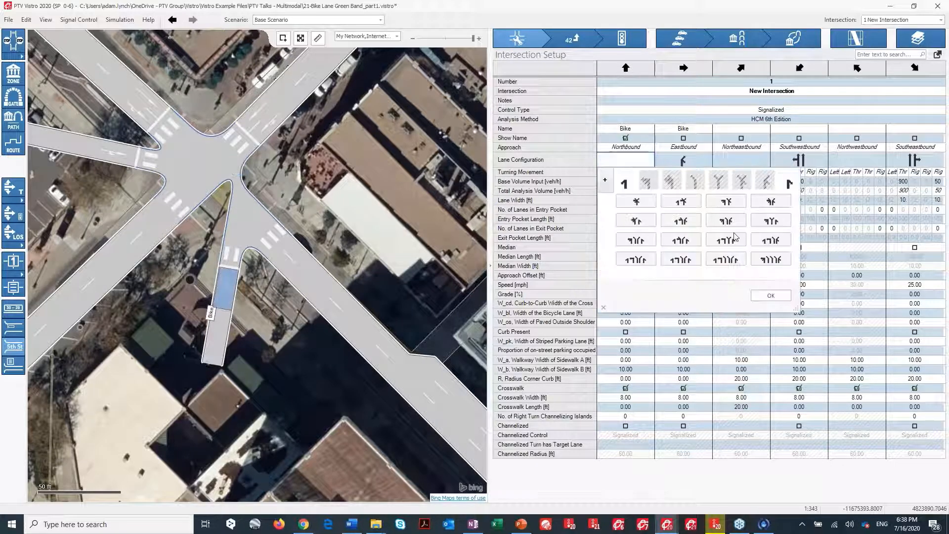
left_click(604, 179)
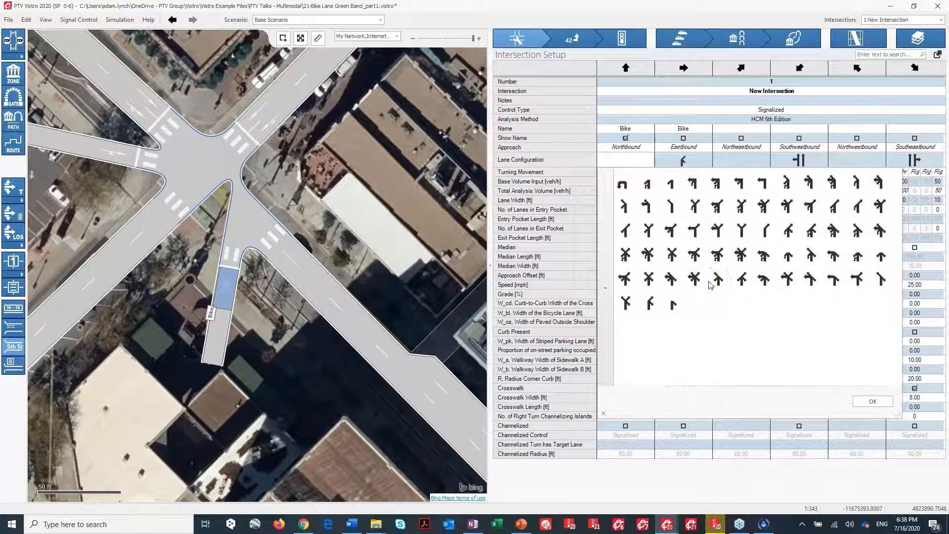
left_click(200, 365)
key("Delete")
left_click(172, 20)
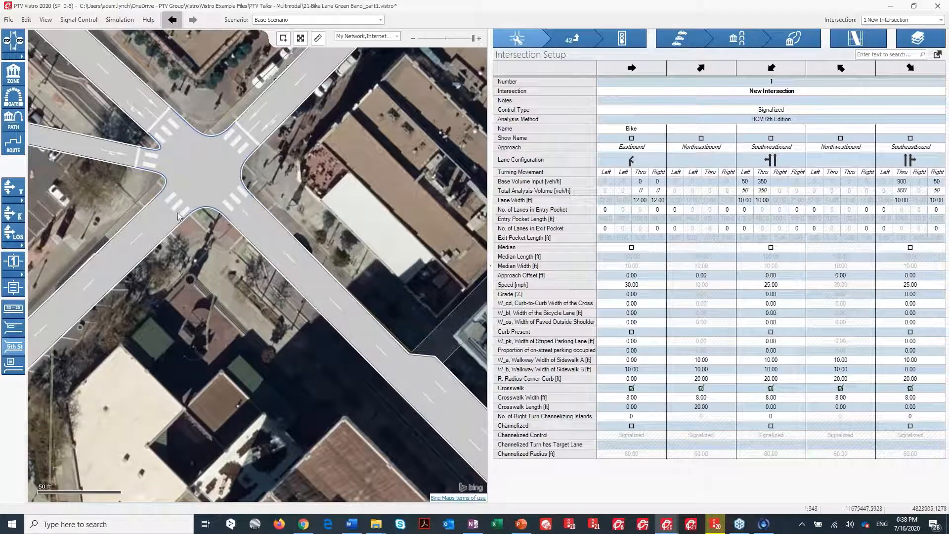
left_click_drag(202, 363, 266, 345)
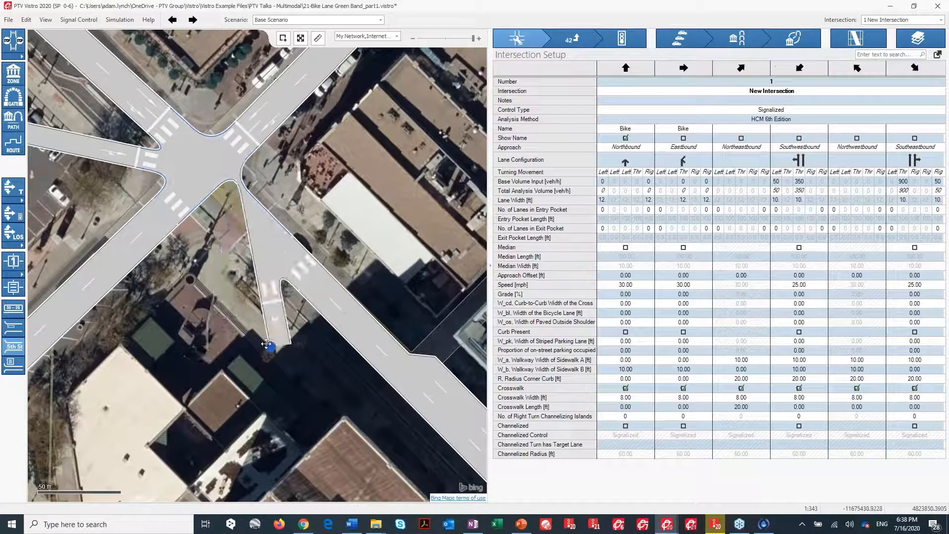
Delete the northbound bike leg at intersection 1.
left_click(273, 321)
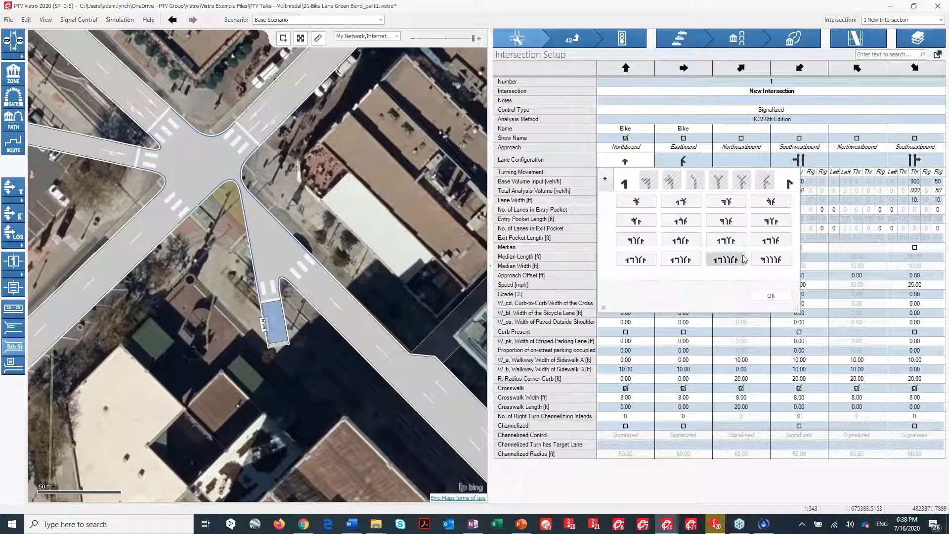
left_click_drag(796, 306, 856, 400)
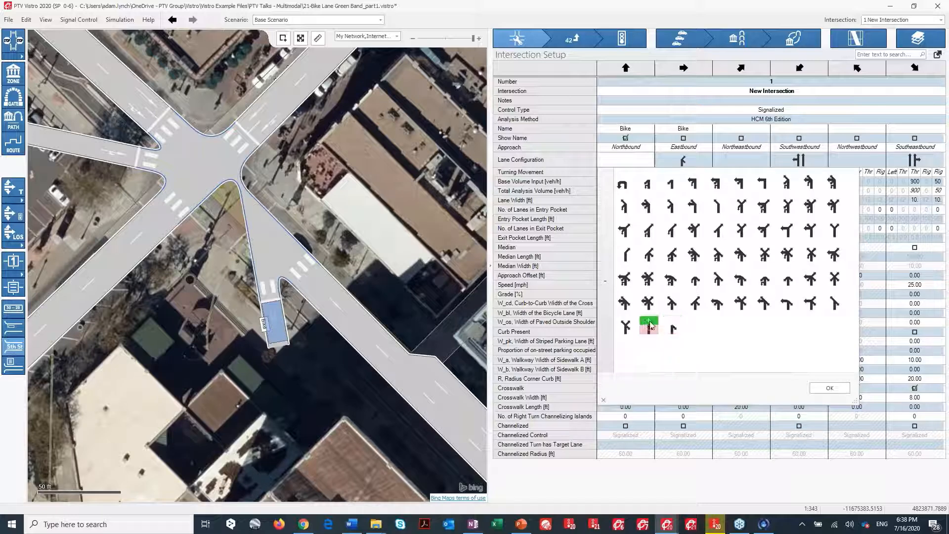
left_click(827, 388)
key("Delete")
Set the eastbound bike approach at intersection 3 to a single right-turn lane configuration.
scroll(302, 270, "down", 3)
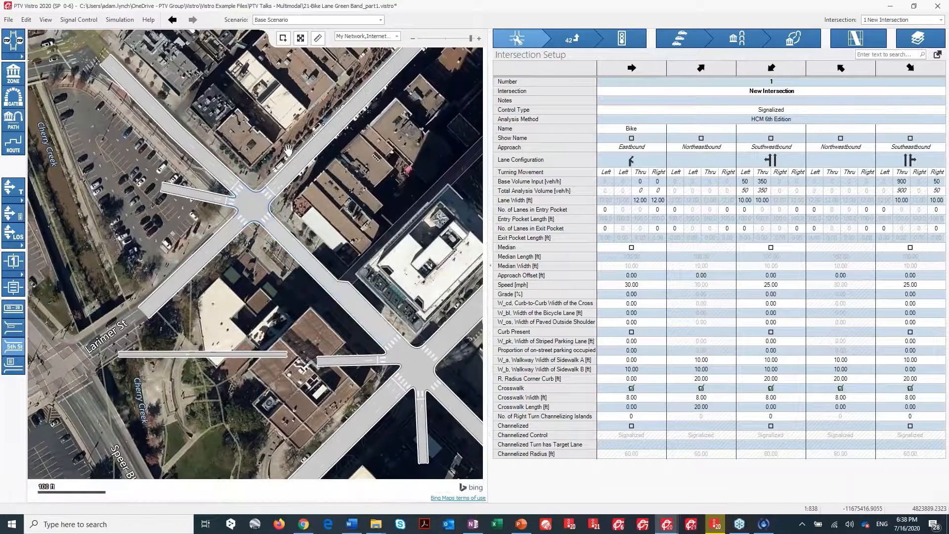
left_click_drag(413, 369, 366, 218)
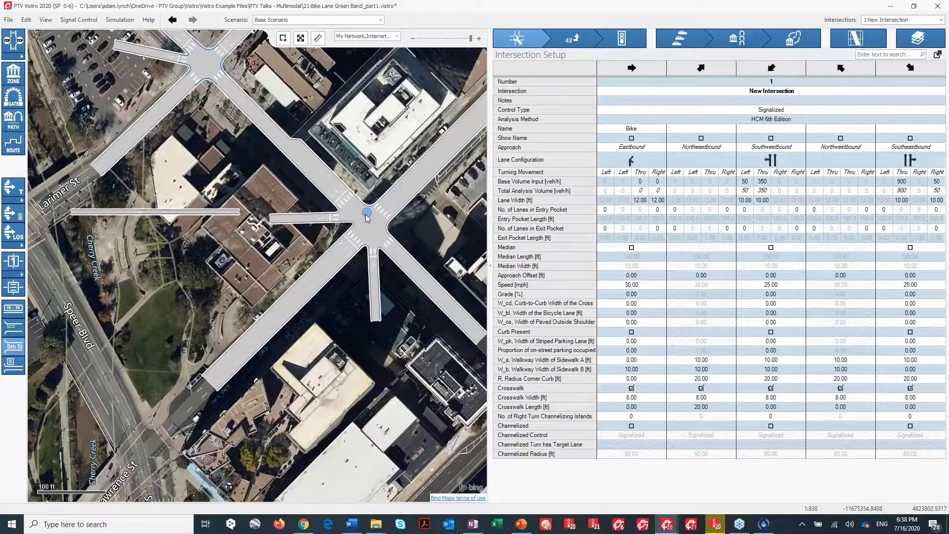
left_click(366, 217)
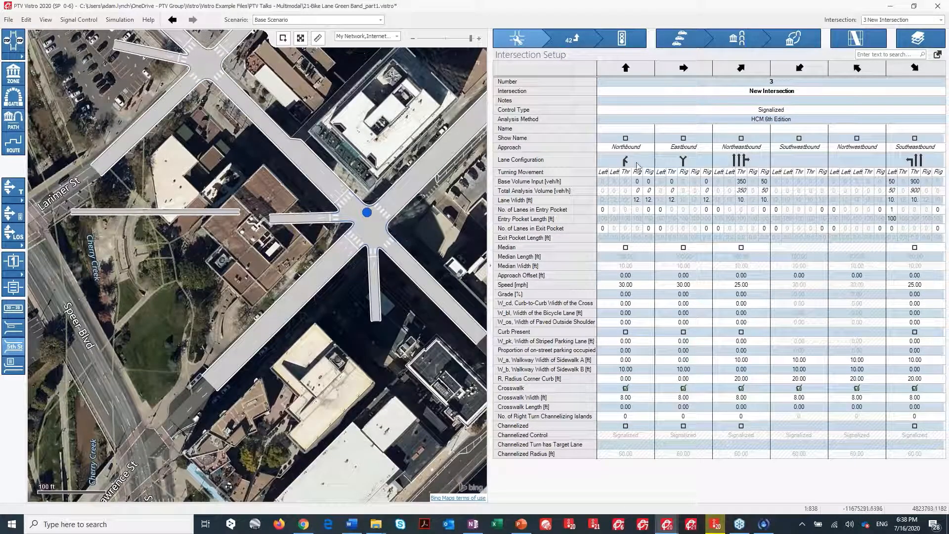
left_click(684, 162)
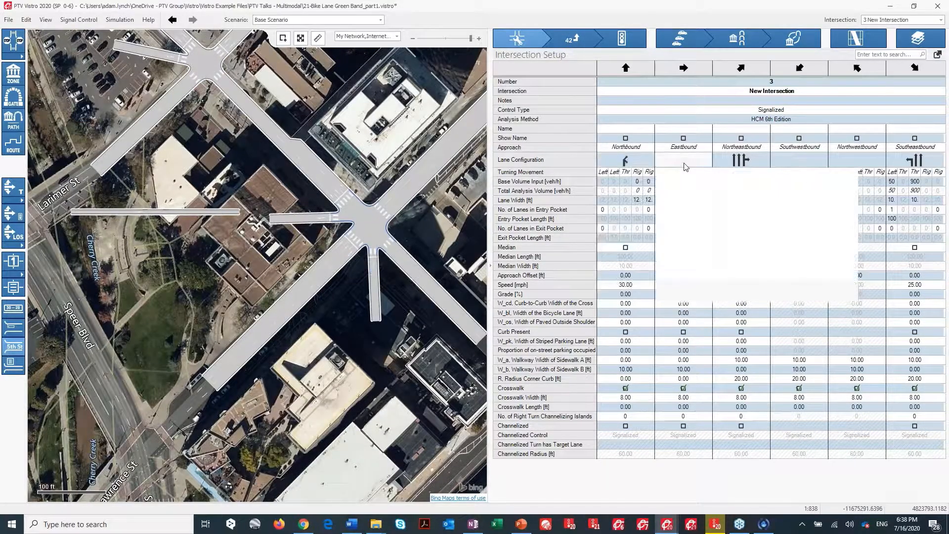
left_click(690, 163)
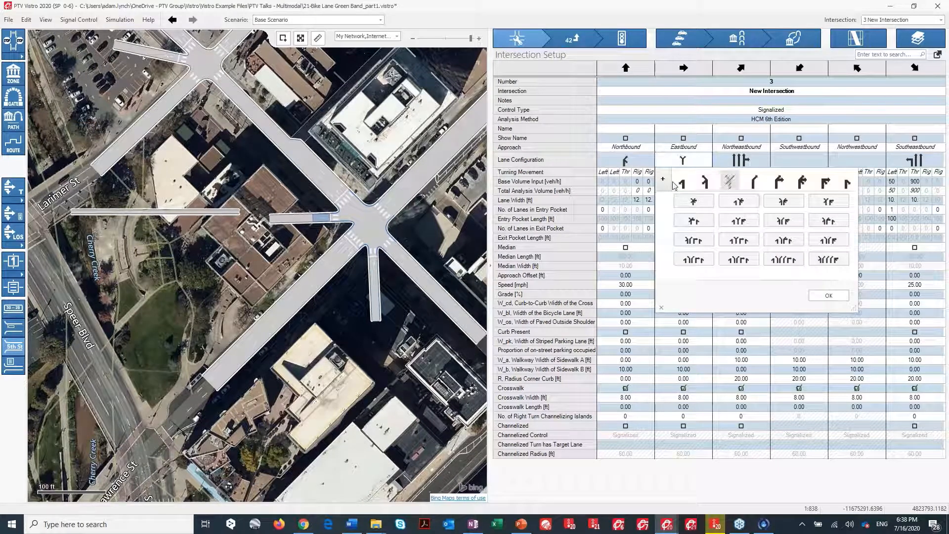
left_click(729, 182)
left_click_drag(855, 306, 882, 372)
left_click(777, 213)
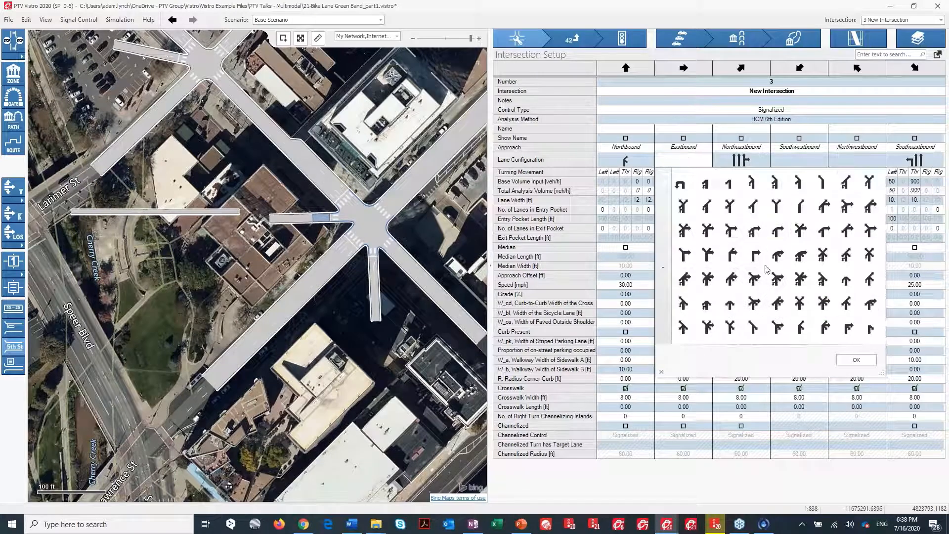
left_click(753, 253)
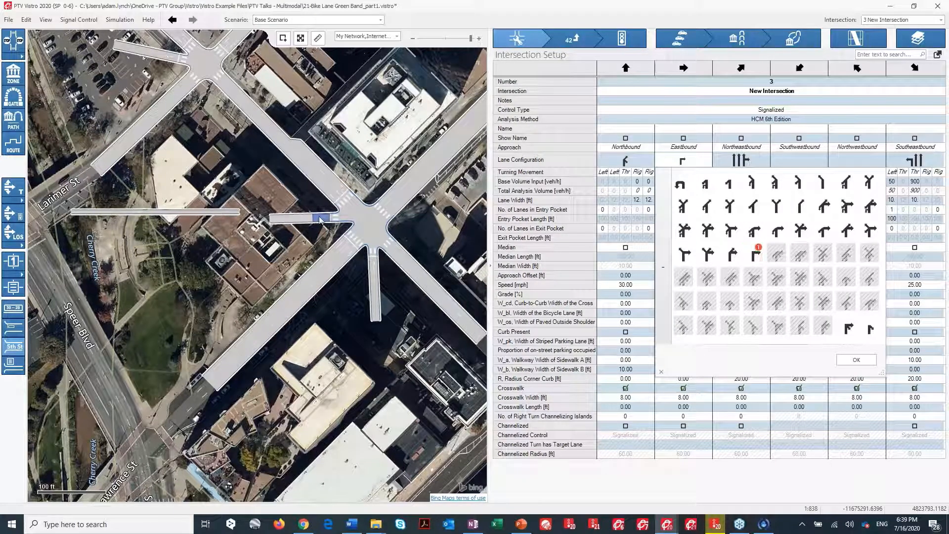
left_click(856, 360)
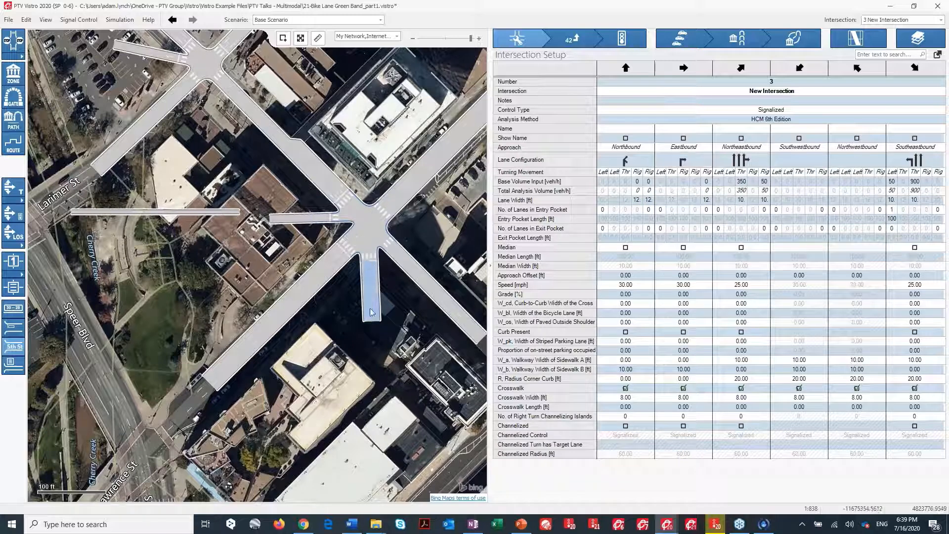
Set the northbound approach at intersection 3 to a lane configuration without entry lanes.
left_click(369, 292)
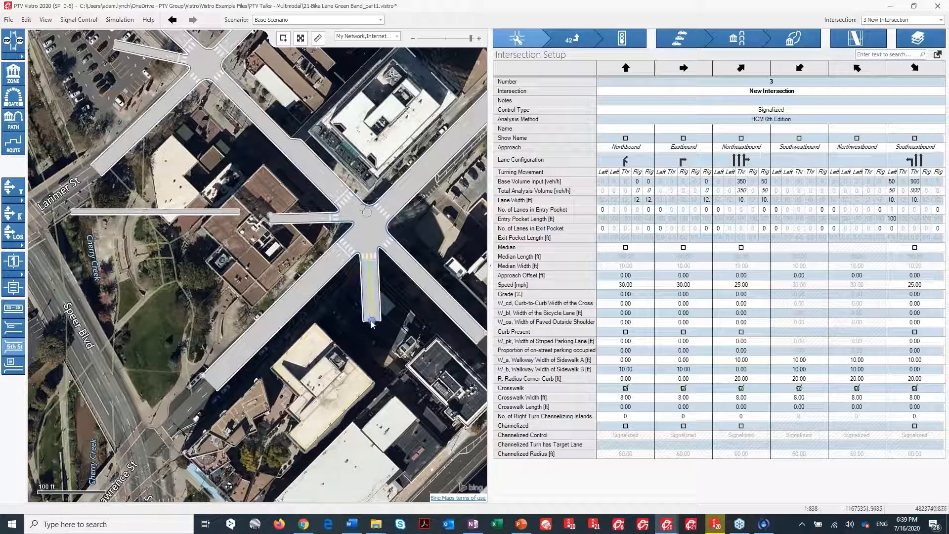
scroll(370, 321, "up", 2)
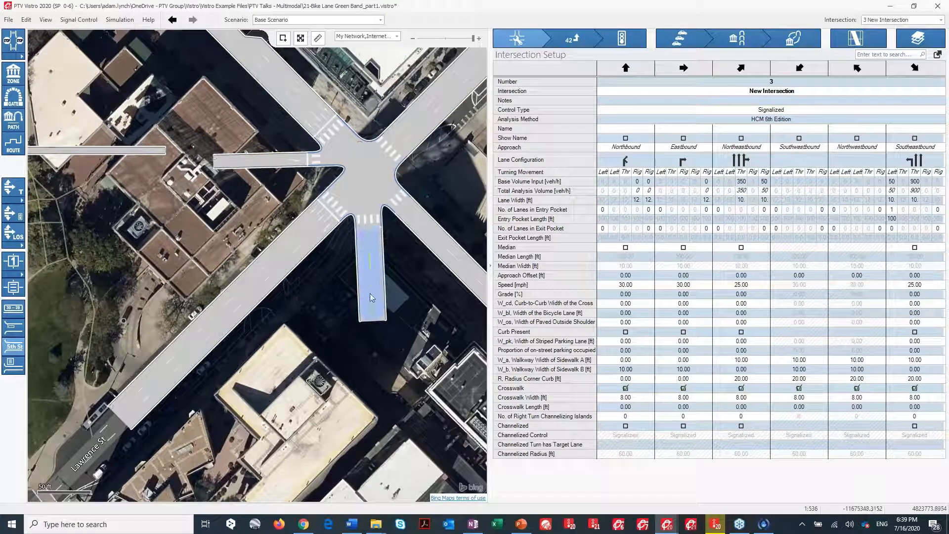
left_click(366, 153)
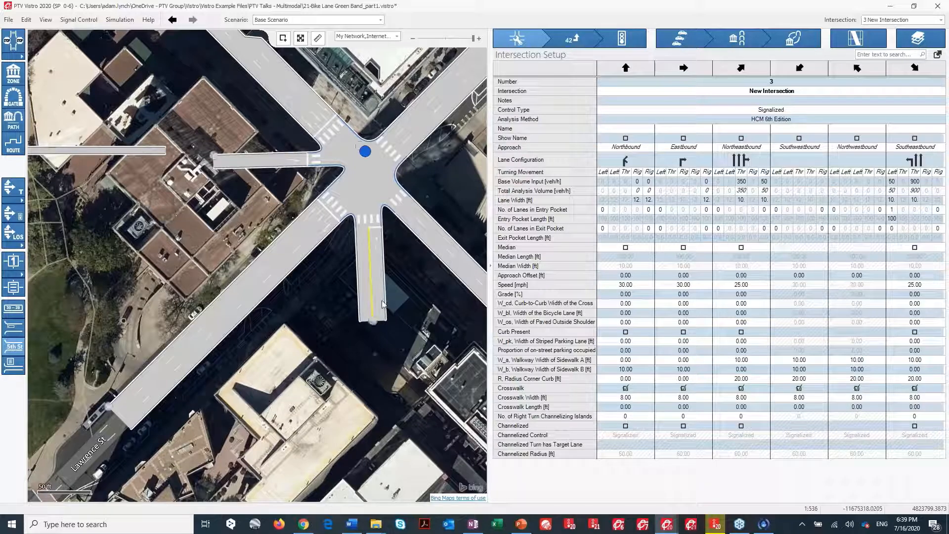
left_click(690, 161)
left_click(628, 160)
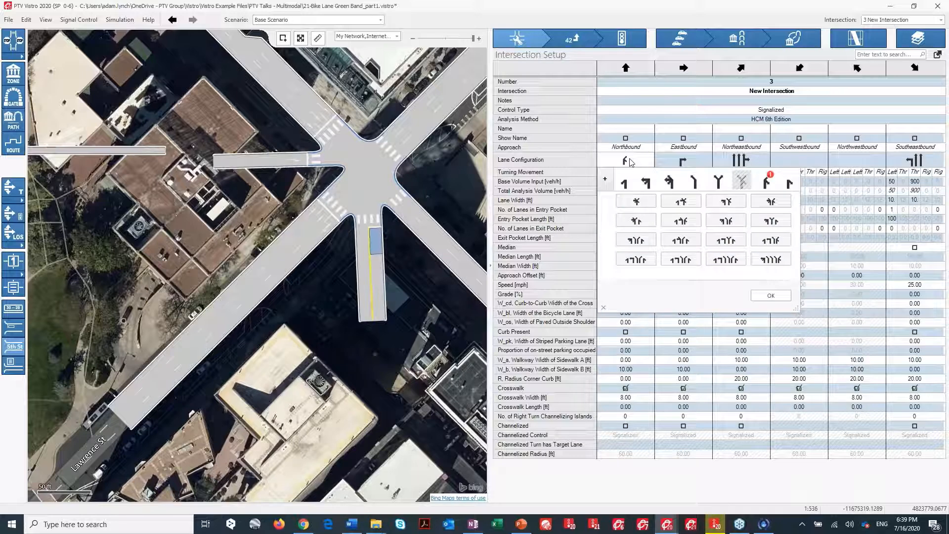
left_click(766, 183)
left_click(771, 295)
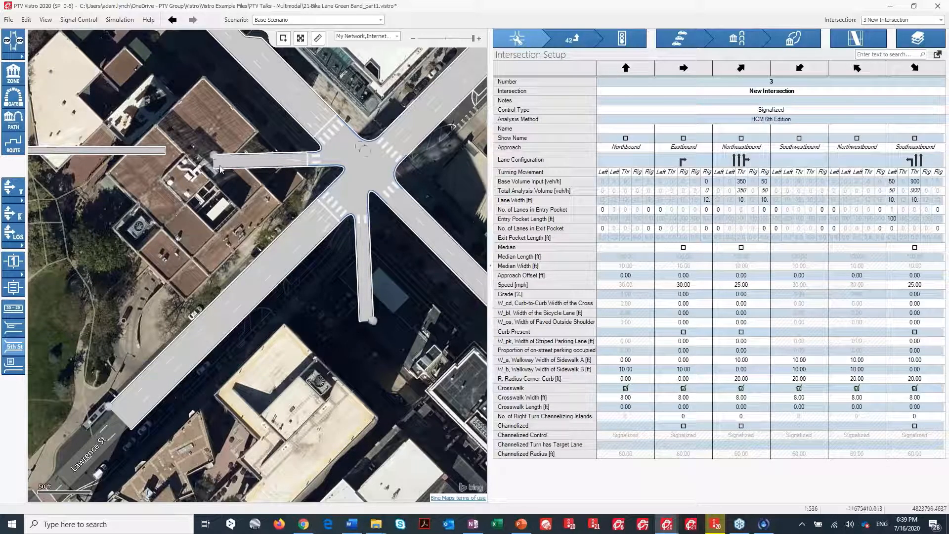
Move the end of the west bike leg at intersection 1 slightly south.
scroll(348, 322, "down", 2)
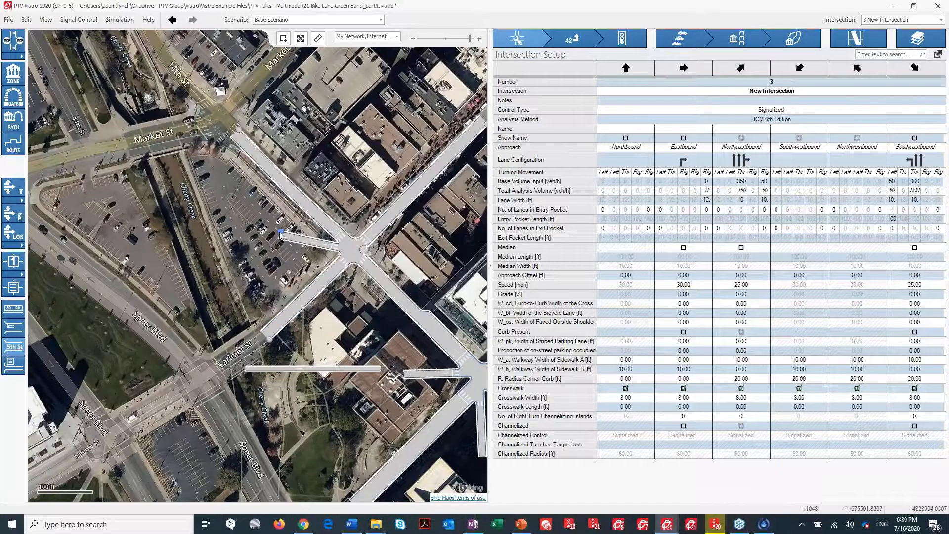
left_click_drag(280, 233, 276, 253)
Try adding a south leg to intersection 1 and opening its lane configuration list.
right_click(363, 249)
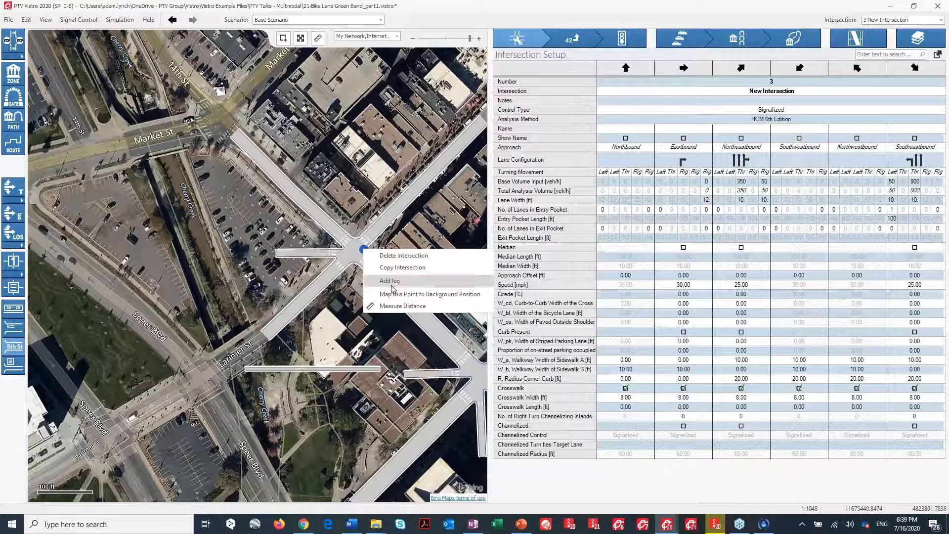
left_click(391, 281)
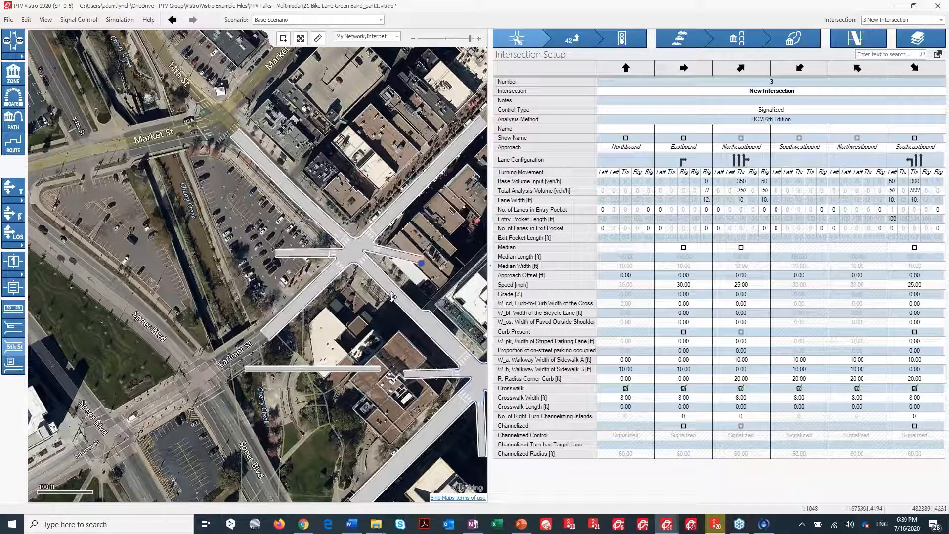
left_click_drag(392, 297, 365, 314)
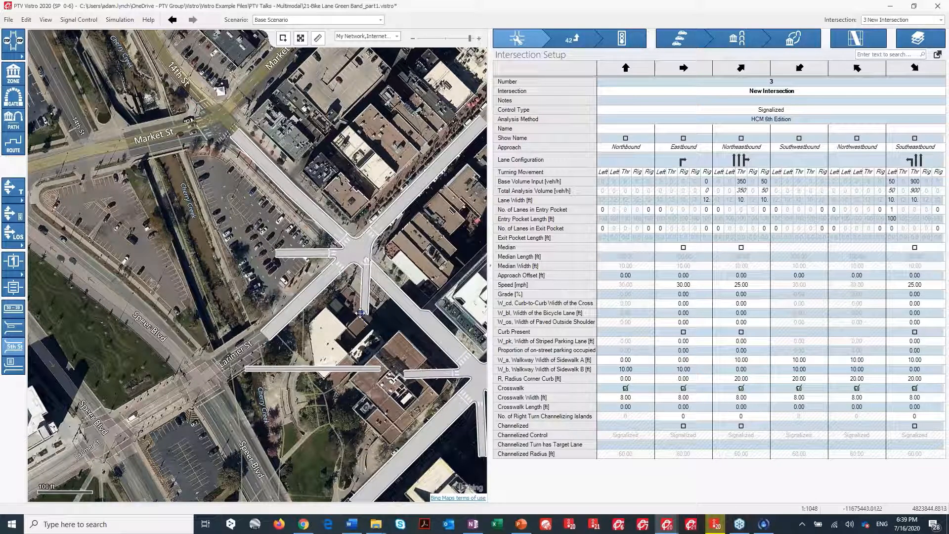
left_click(365, 251)
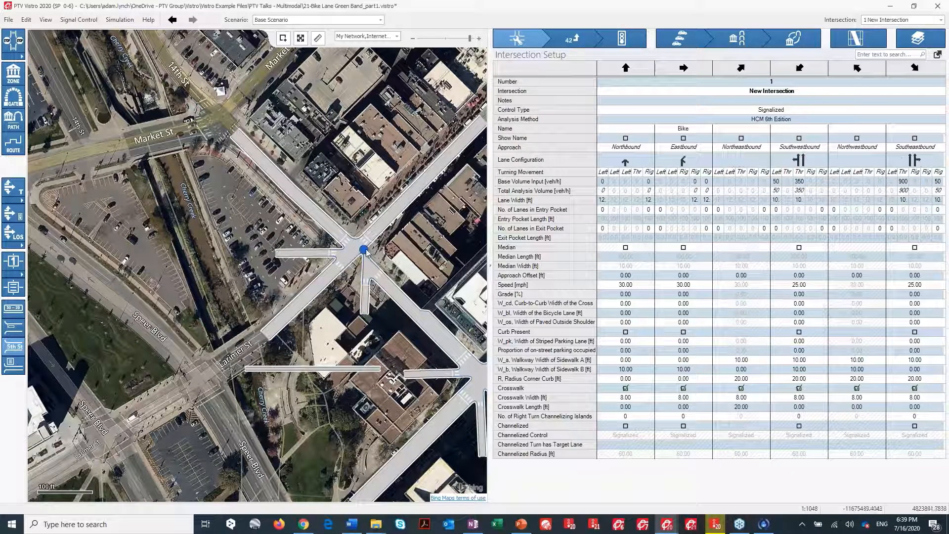
left_click(635, 160)
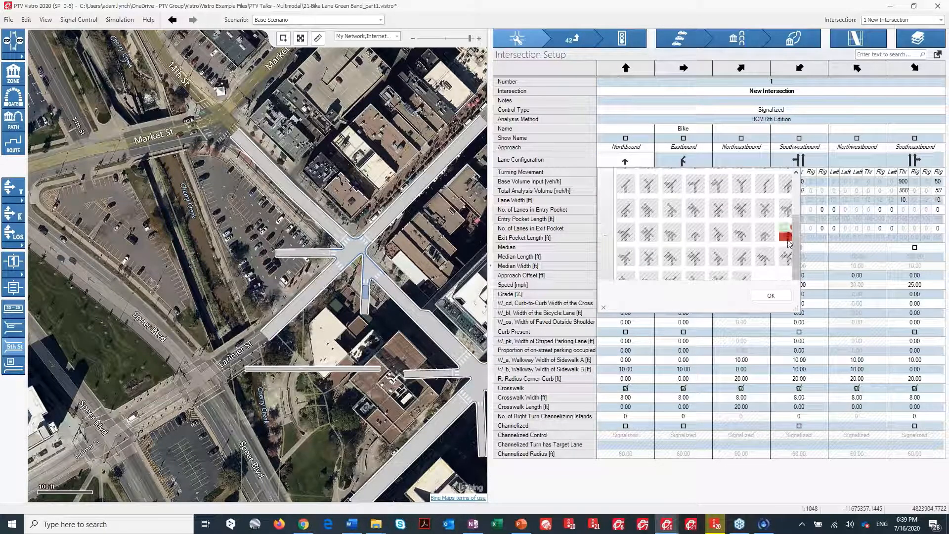
left_click_drag(796, 307, 886, 350)
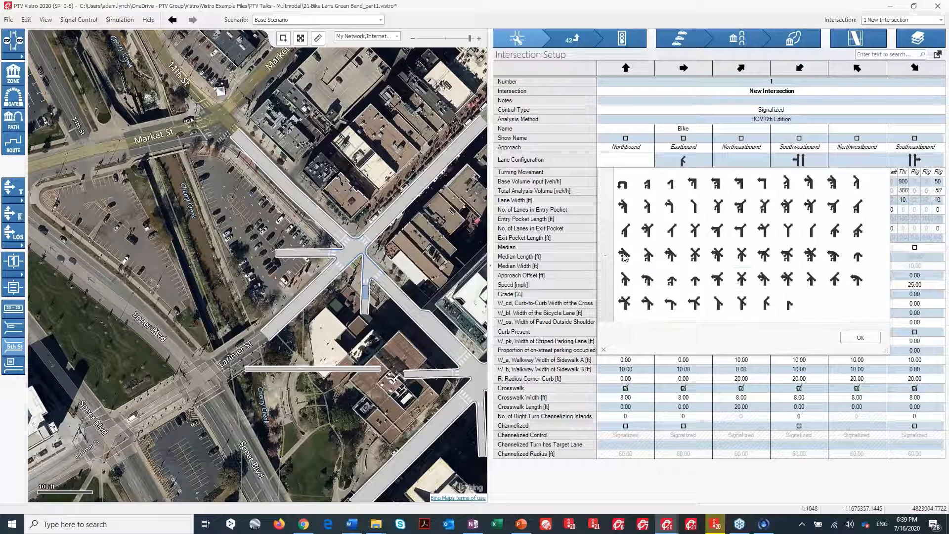
key("Return")
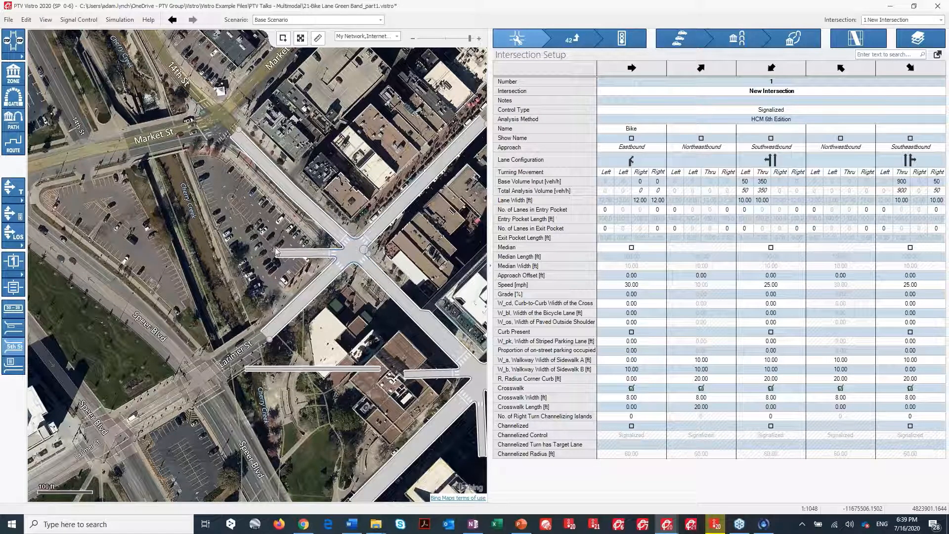
Add another leg to intersection 1, run it south, and try assigning its lane configuration.
right_click(368, 251)
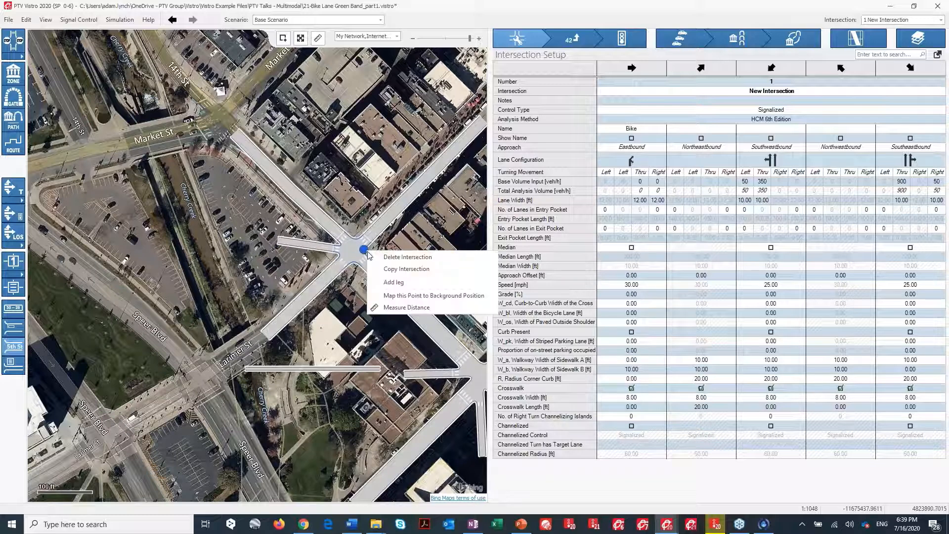
left_click(393, 282)
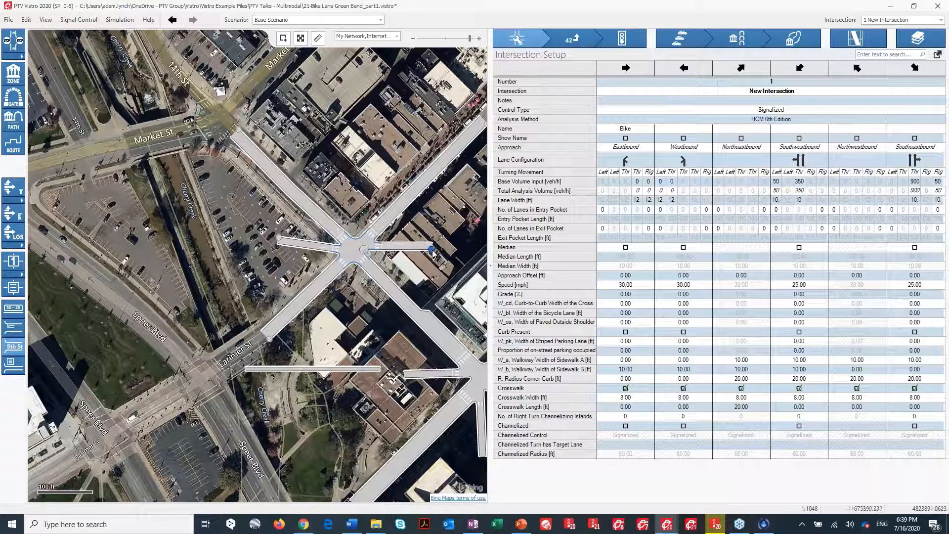
left_click_drag(432, 250, 359, 323)
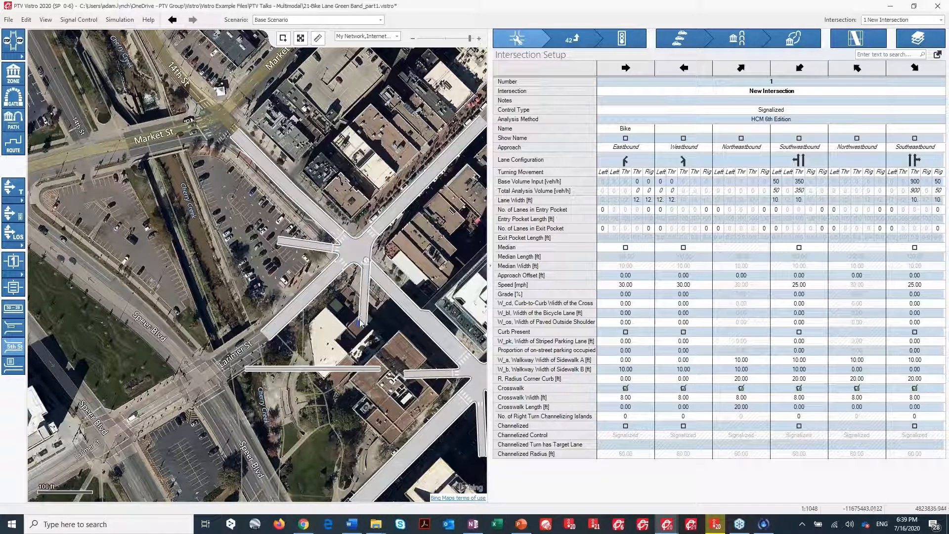
left_click(632, 165)
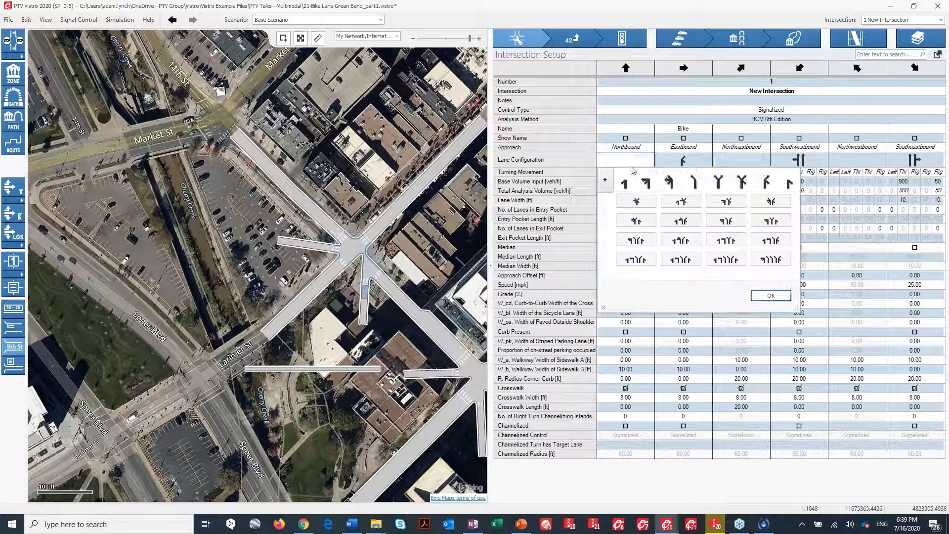
left_click(604, 179)
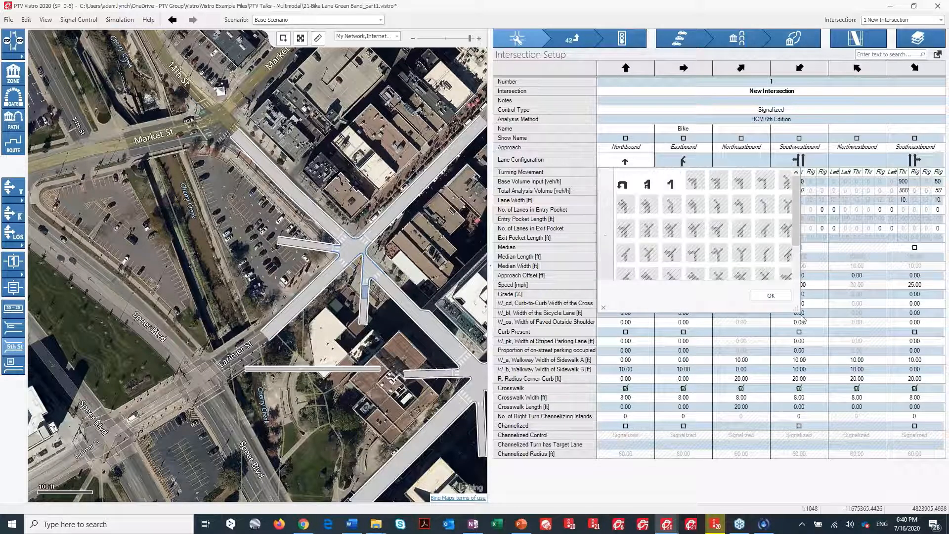
left_click_drag(796, 308, 854, 355)
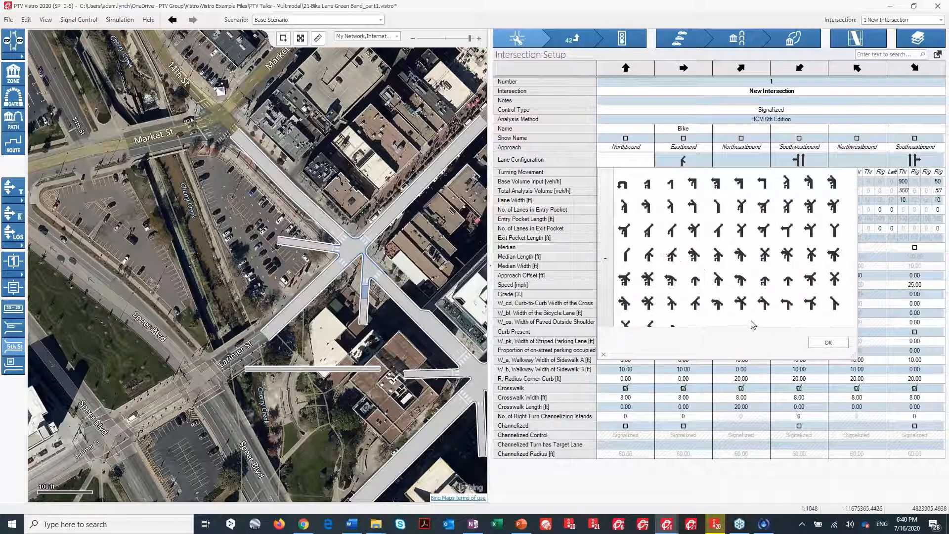
left_click(822, 341)
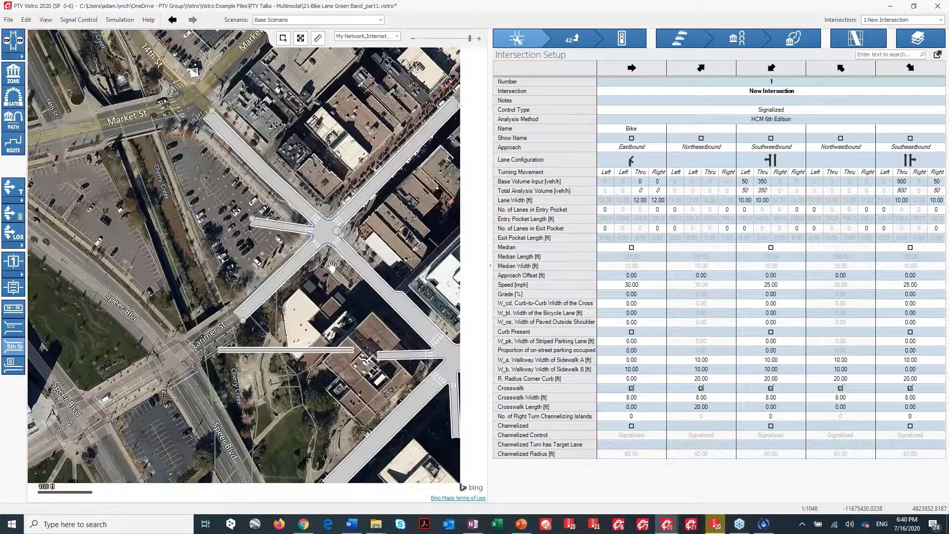
Adjust intersection 1's west leg end and reroute the bike link from it down to intersection 3's west bike leg.
left_click_drag(367, 294, 235, 182)
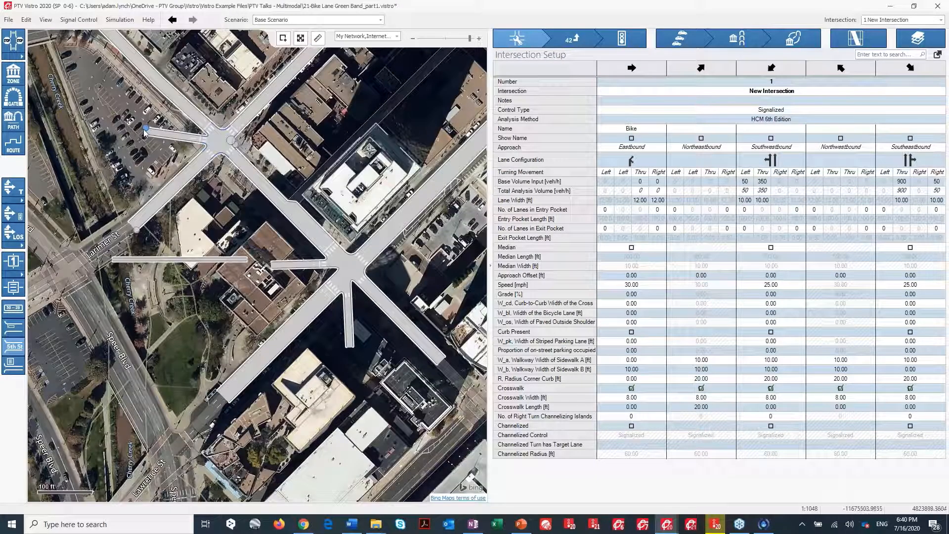
left_click_drag(146, 128, 149, 150)
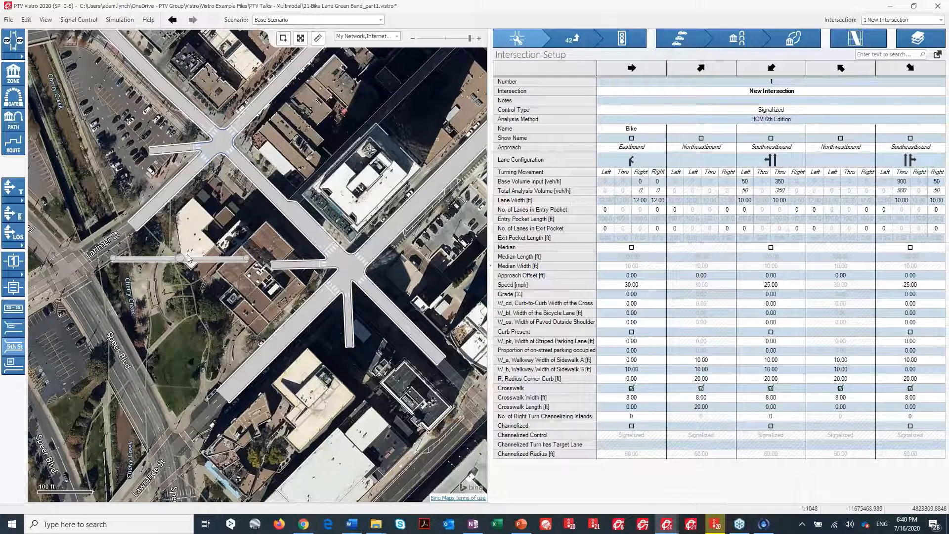
left_click_drag(179, 259, 245, 226)
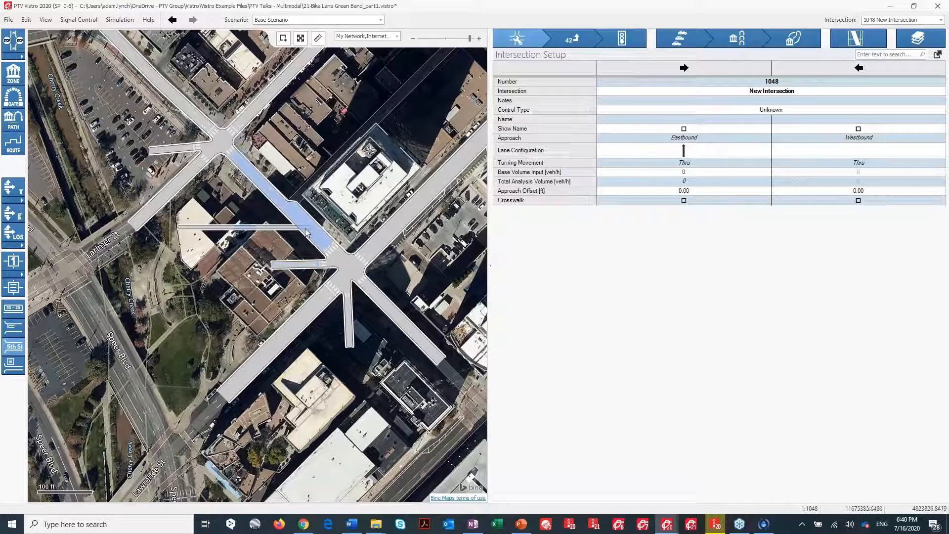
left_click_drag(311, 227, 271, 265)
left_click_drag(244, 228, 248, 243)
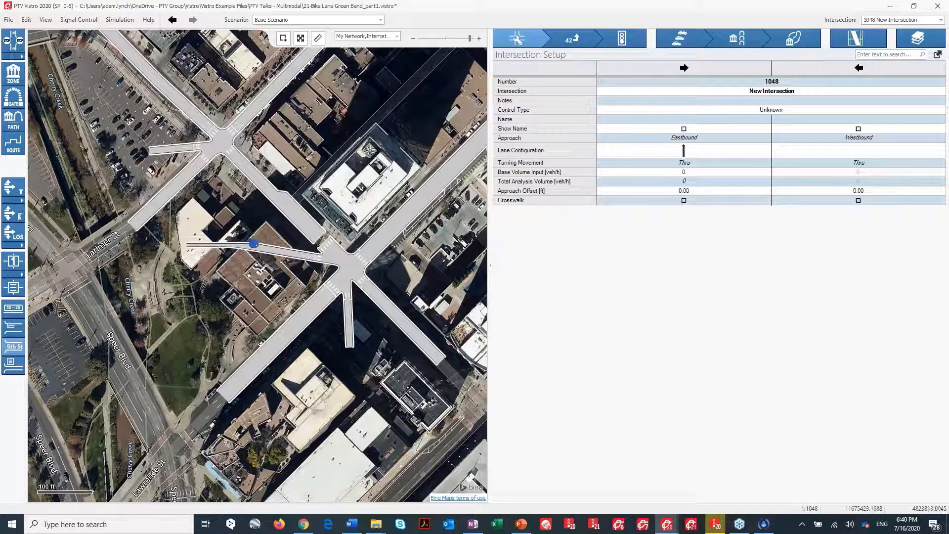
left_click_drag(187, 246, 227, 148)
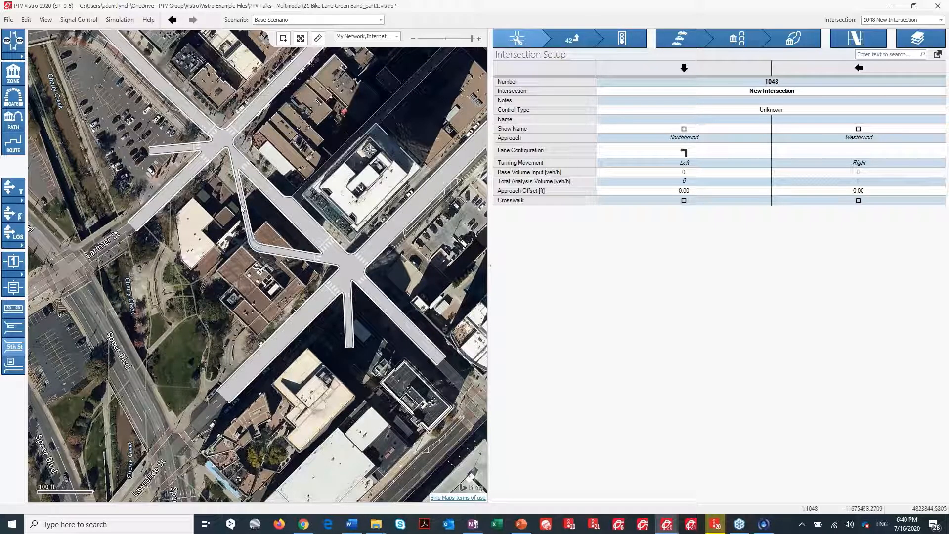
Fine-tune the bike link bend and the ends of the bike legs around intersections 1 and 3.
scroll(243, 210, "up", 3)
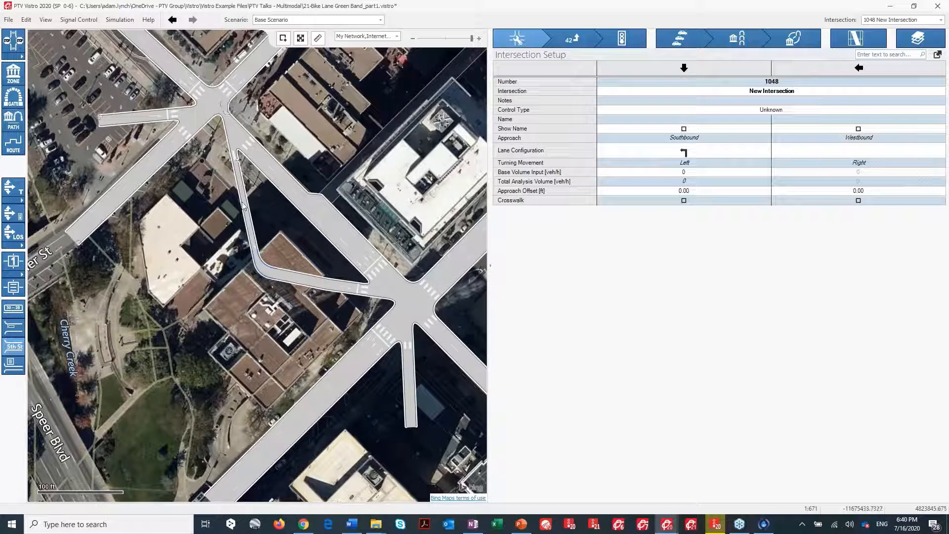
left_click_drag(244, 205, 229, 203)
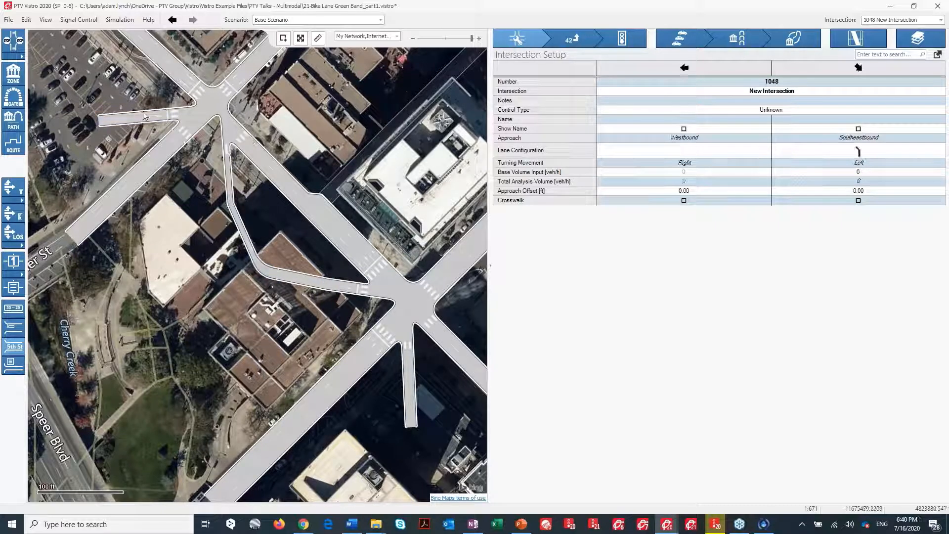
left_click_drag(144, 117, 145, 106)
left_click_drag(410, 386, 426, 385)
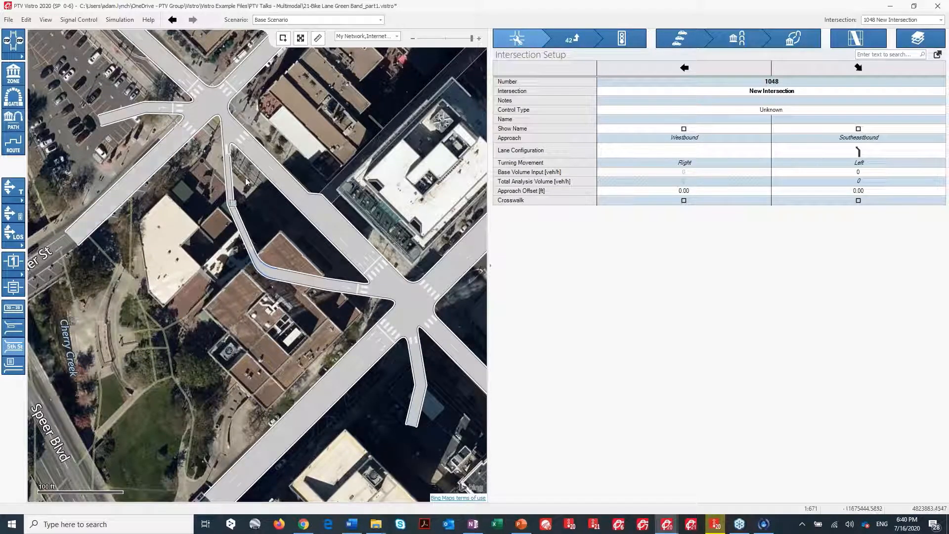
Set intersection 1's approach offsets to 18 ft eastbound and -26 ft northbound.
left_click(225, 105)
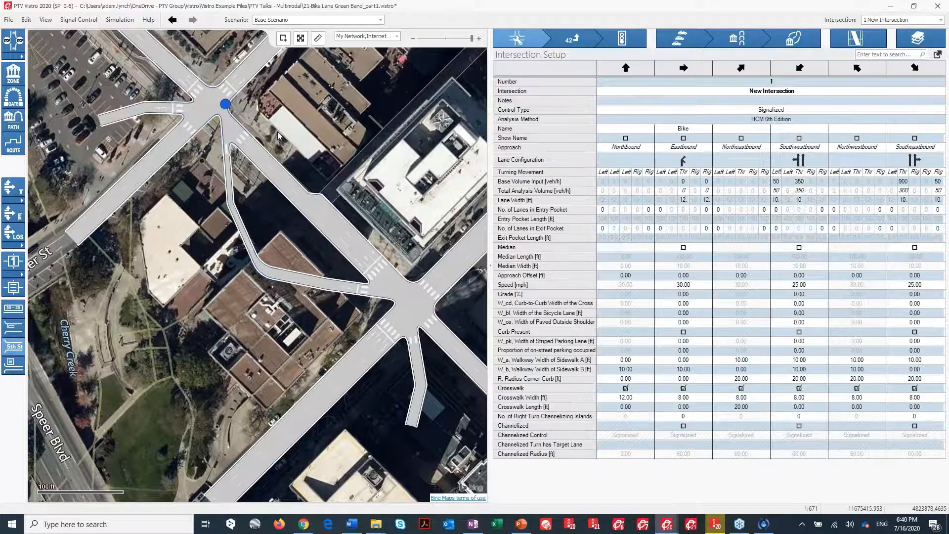
scroll(278, 132, "down", 2)
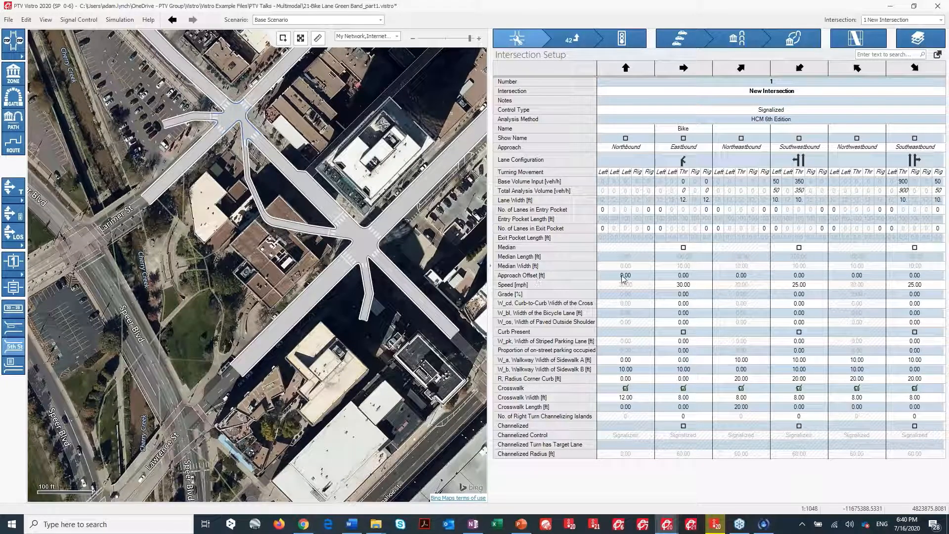
left_click_drag(621, 276, 923, 269)
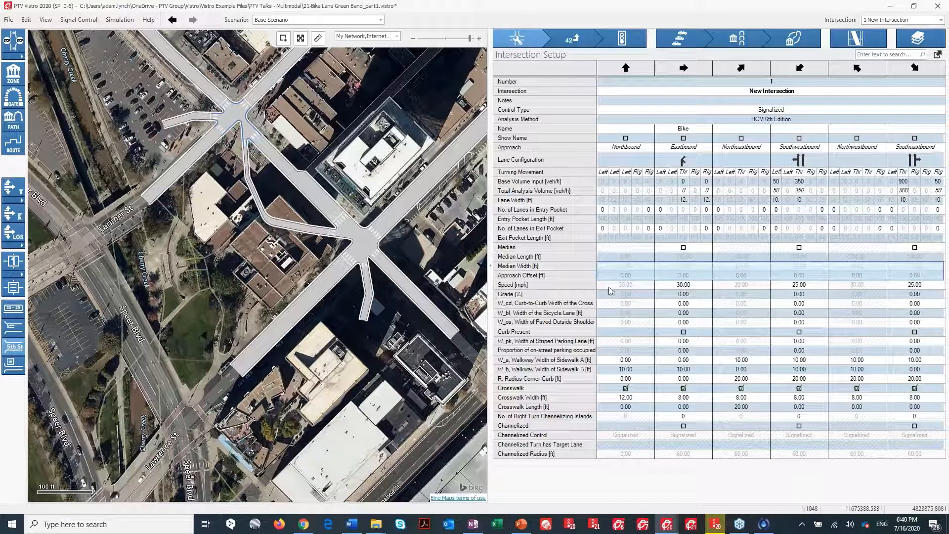
left_click(637, 279)
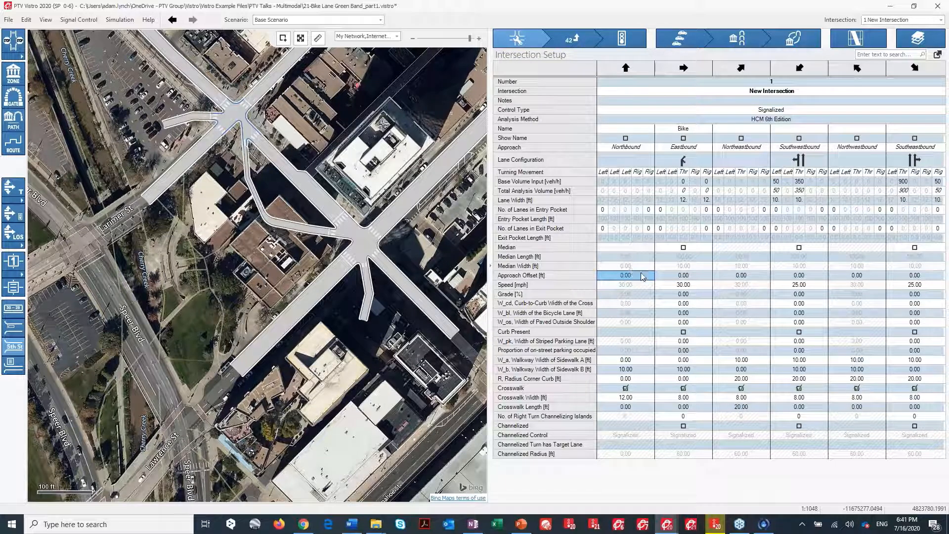
left_click(675, 278)
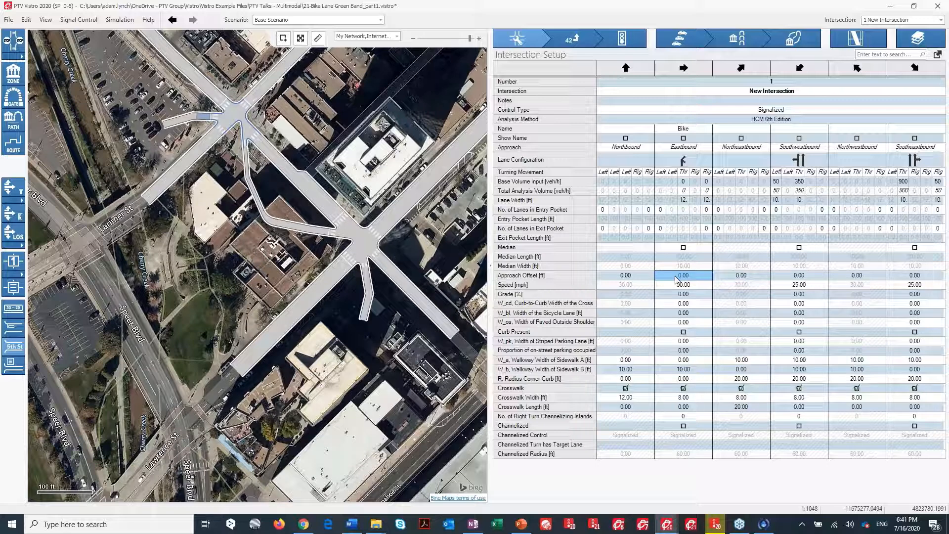
type("18")
left_click(648, 277)
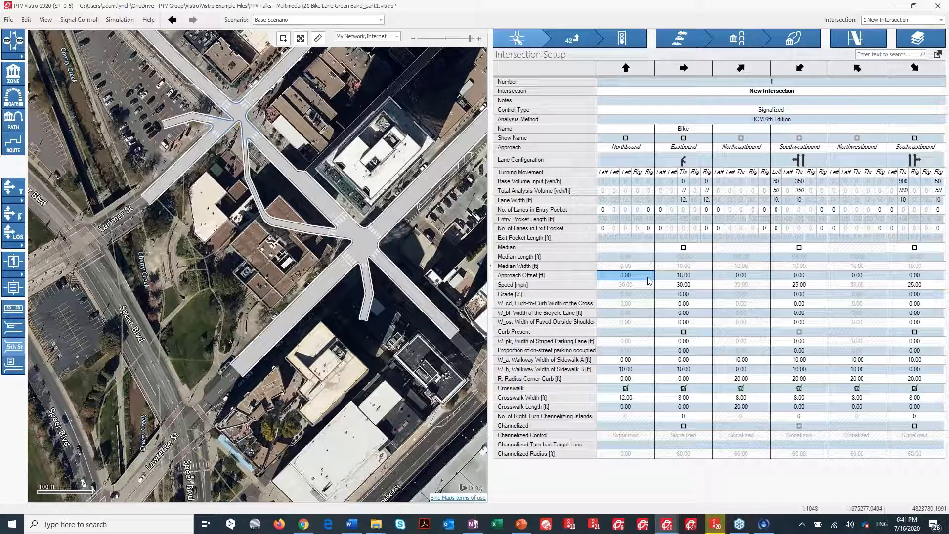
type("-26")
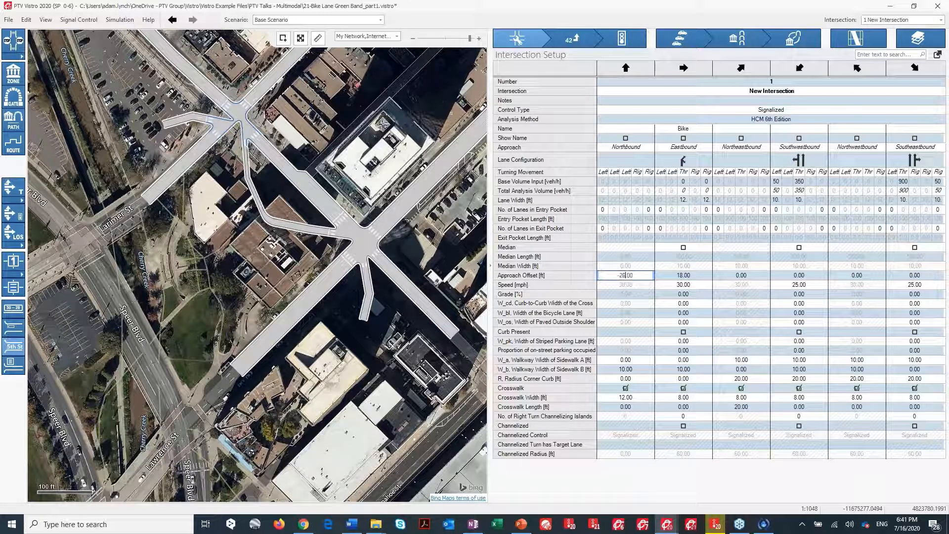
key("Return")
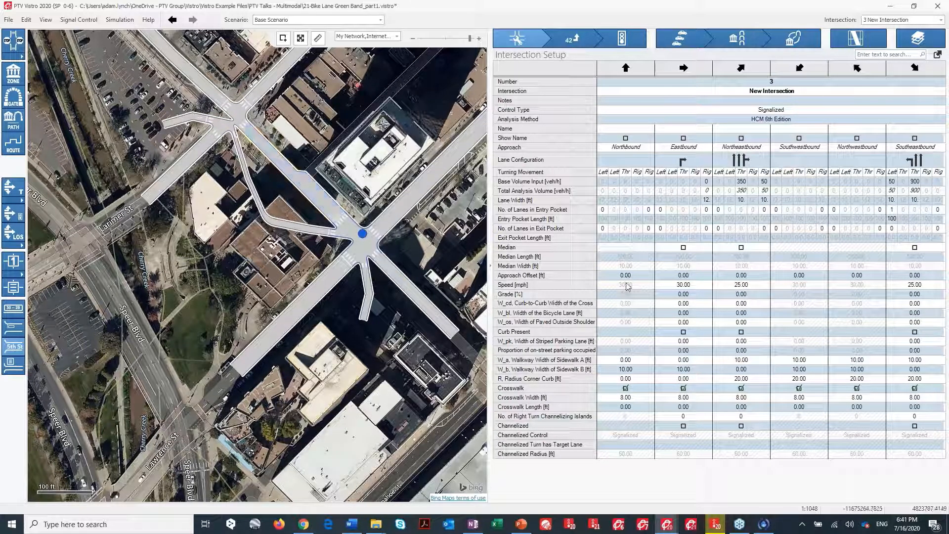
Set intersection 3's approach offsets to 28 ft eastbound and -16 ft northbound.
left_click(676, 276)
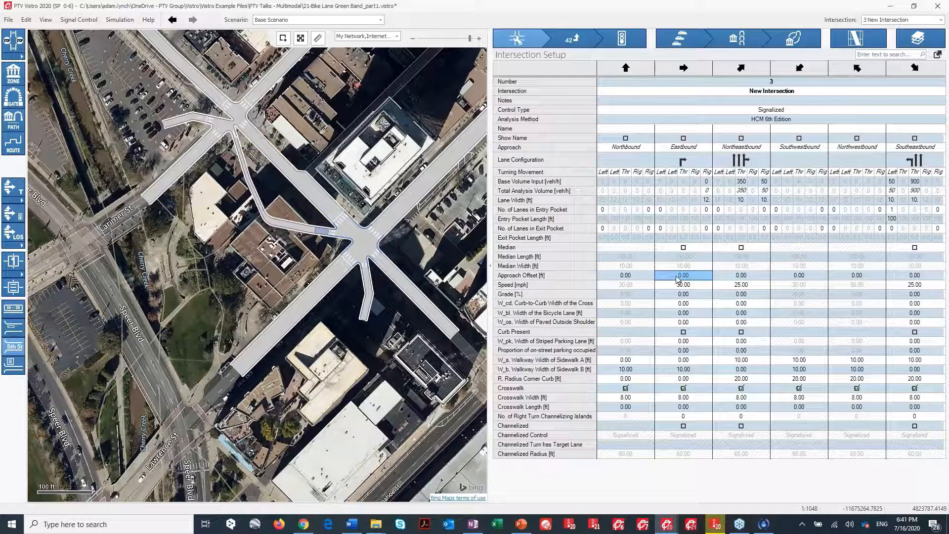
type("25")
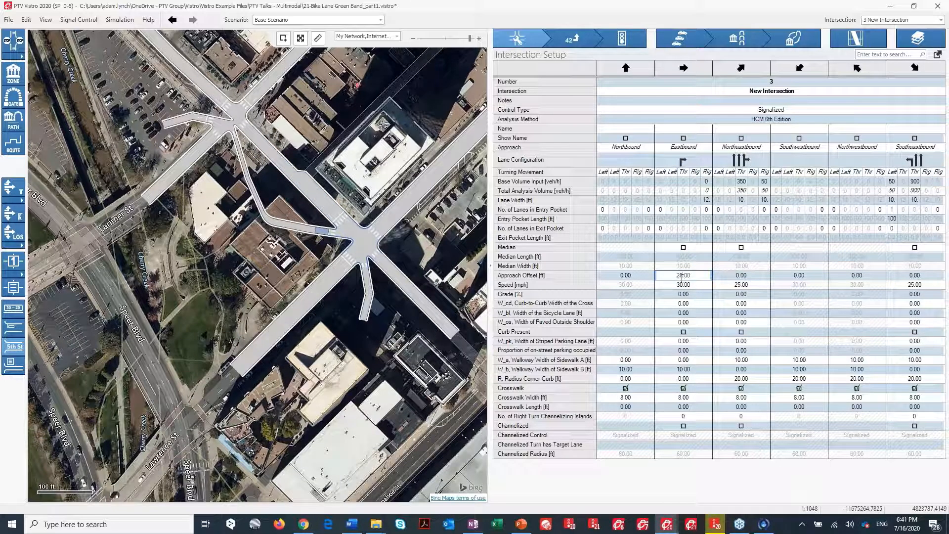
left_click(624, 279)
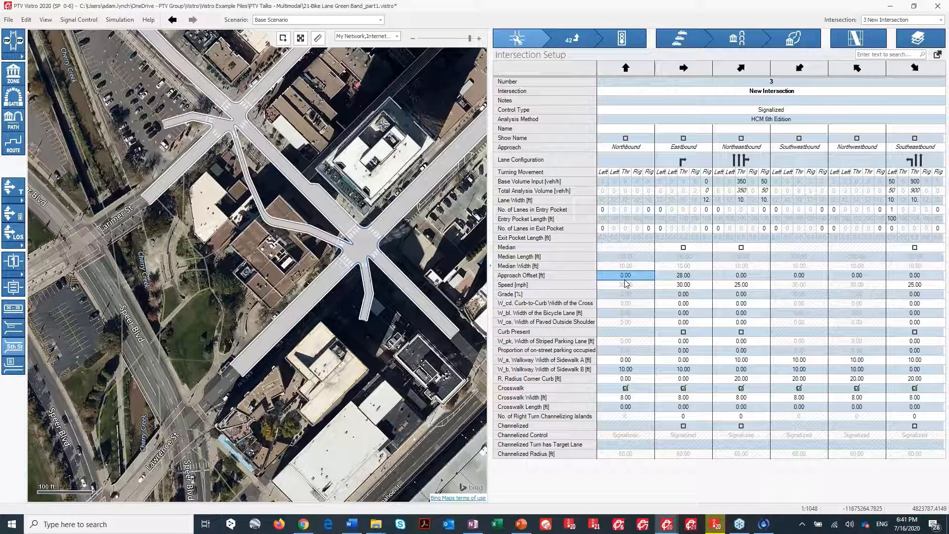
type("-16")
key("Return")
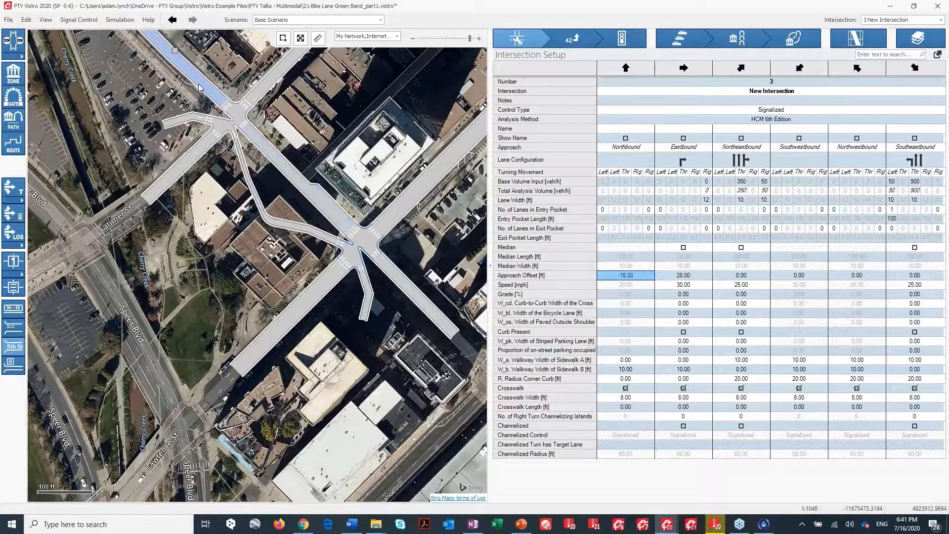
Reroute intersection 1's west bike leg so it runs northwest along the street edge.
scroll(198, 88, "up", 2)
scroll(199, 88, "up", 2)
left_click_drag(162, 150, 287, 155)
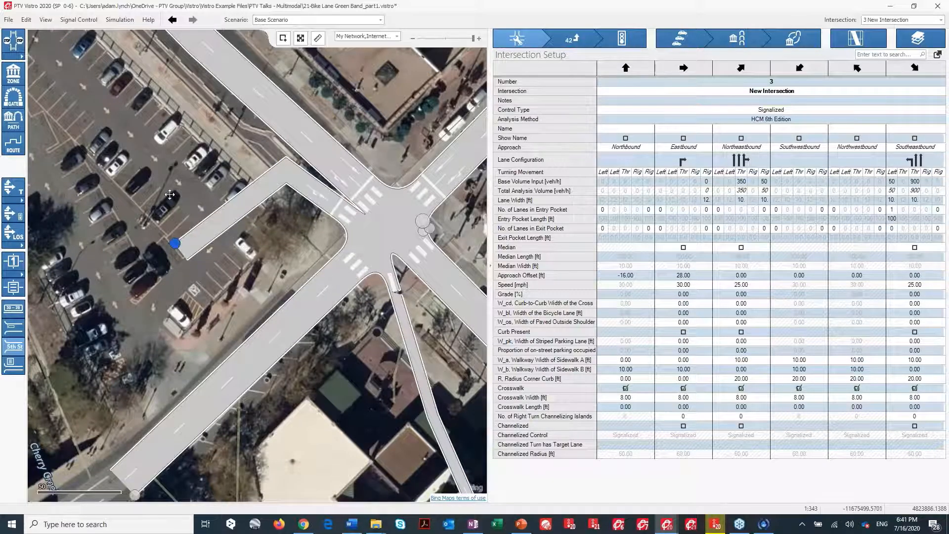
left_click_drag(175, 244, 183, 61)
left_click(281, 162)
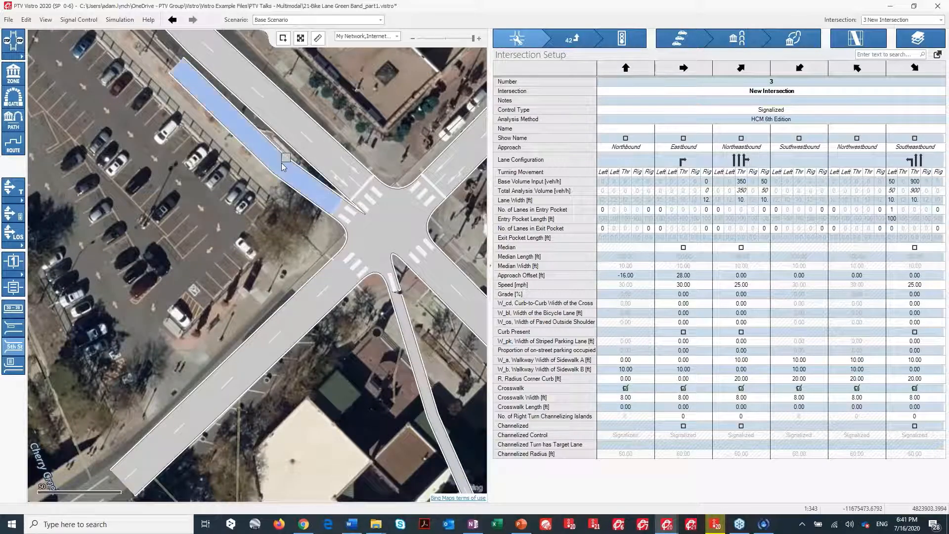
left_click_drag(286, 159, 287, 153)
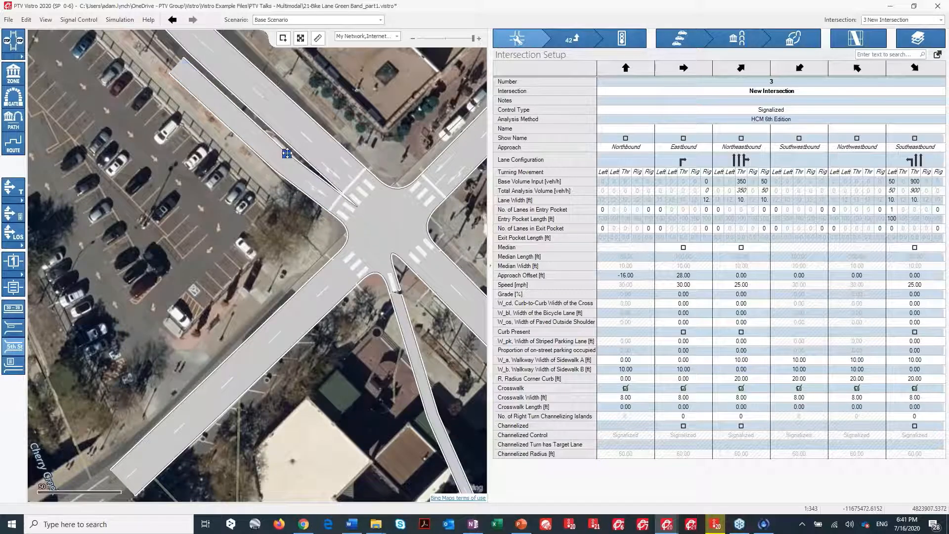
Reroute the bike link from intersection 1 southeast along the street edge into intersection 3.
left_click_drag(304, 263, 212, 154)
left_click_drag(343, 302, 255, 243)
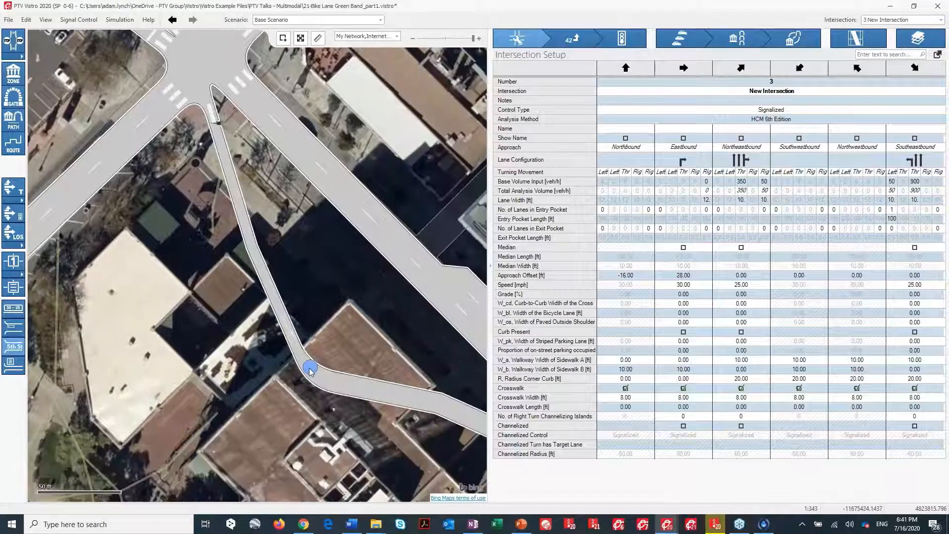
left_click_drag(311, 369, 376, 278)
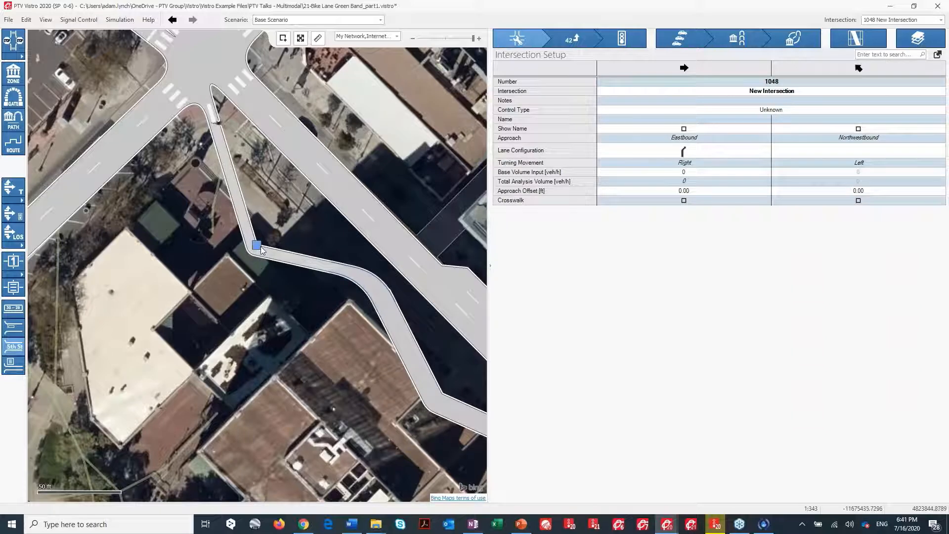
left_click_drag(254, 245, 293, 179)
scroll(442, 393, "up", 1)
left_click_drag(442, 393, 174, 204)
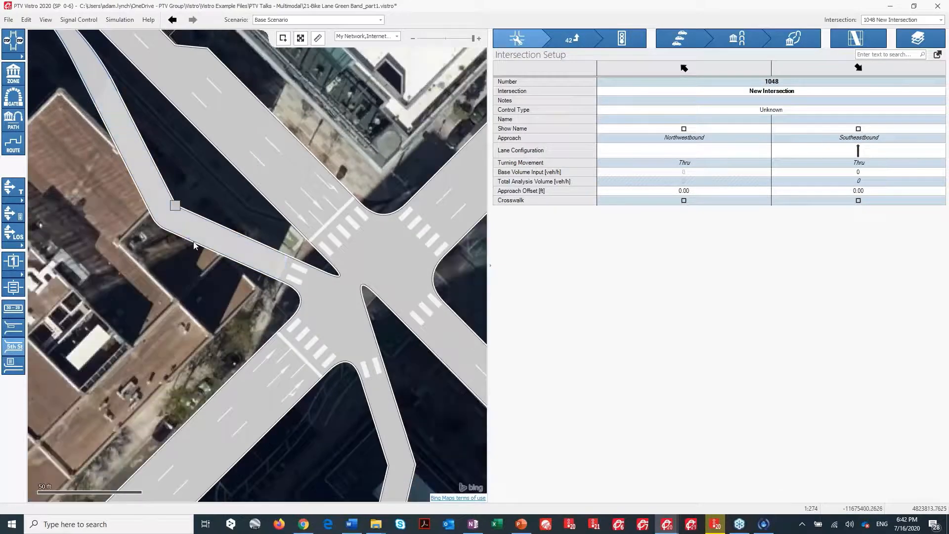
scroll(309, 236, "down", 1)
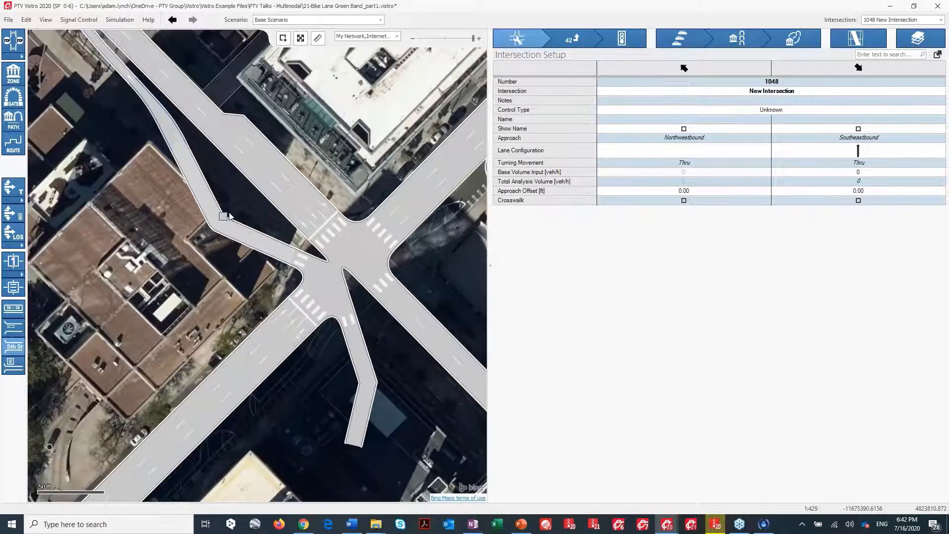
left_click_drag(223, 218, 247, 188)
left_click_drag(377, 434, 468, 438)
left_click_drag(288, 317, 307, 268)
left_click_drag(188, 168, 271, 257)
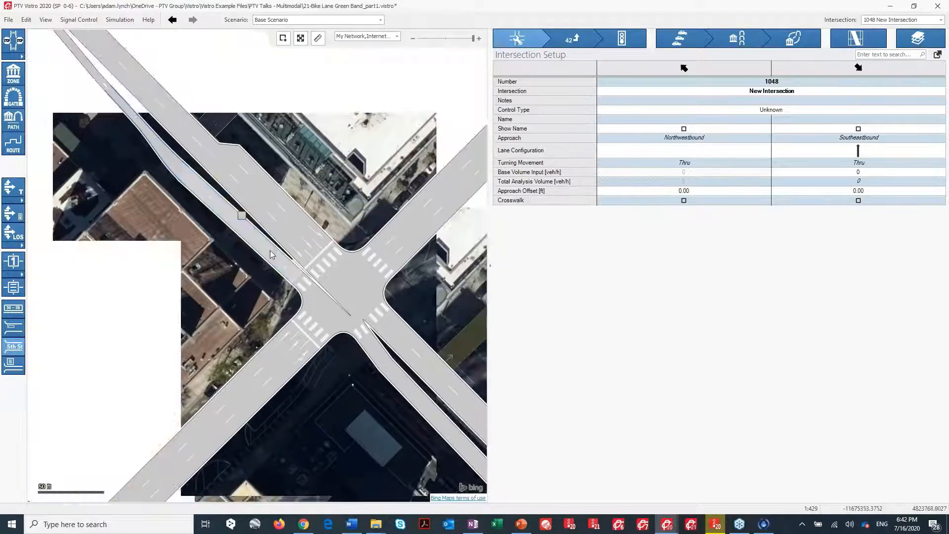
left_click_drag(242, 221, 282, 254)
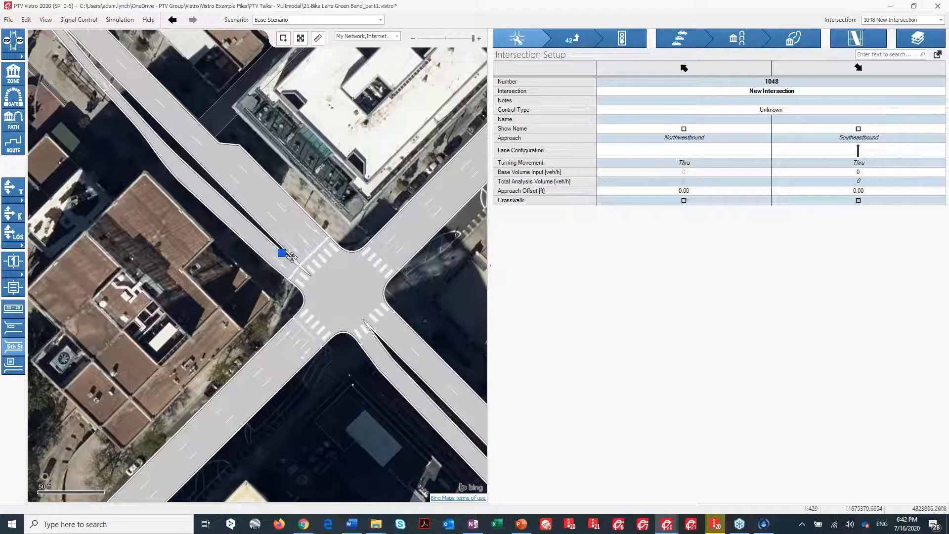
Try moving the northwest bike leg end, undo it, and nudge the end slightly east instead.
left_click(174, 156)
left_click_drag(176, 157, 187, 172)
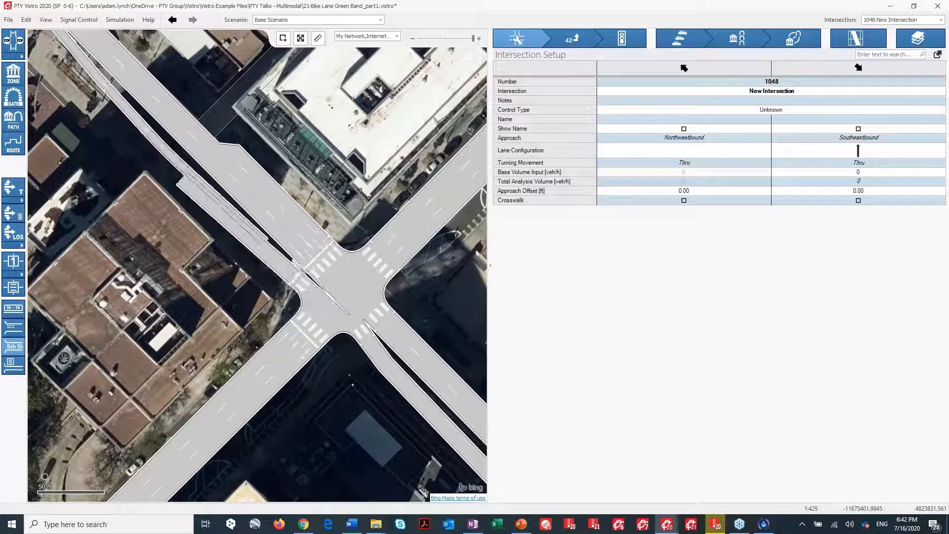
key("ctrl+z")
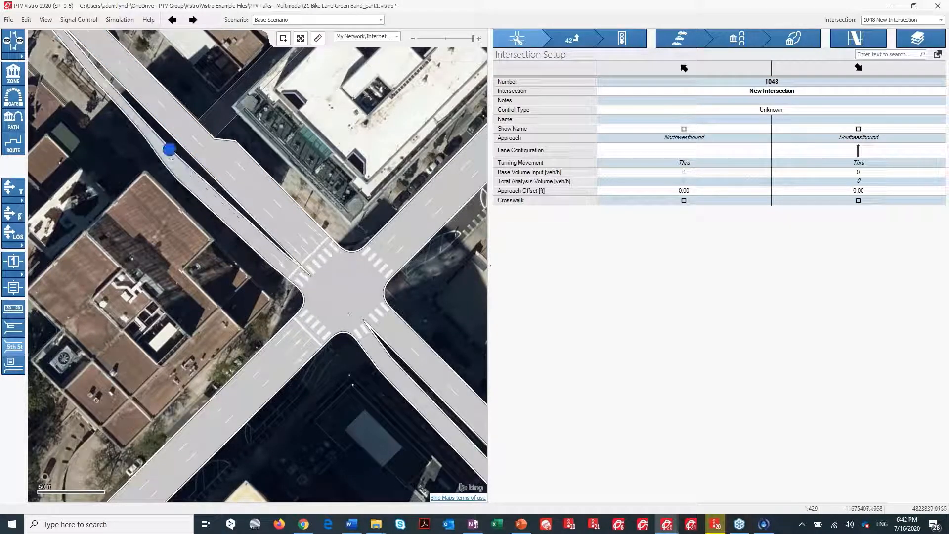
left_click_drag(170, 149, 174, 148)
Set intersection 1's southeastbound bike approach speed to 12 mph.
scroll(303, 311, "down", 3)
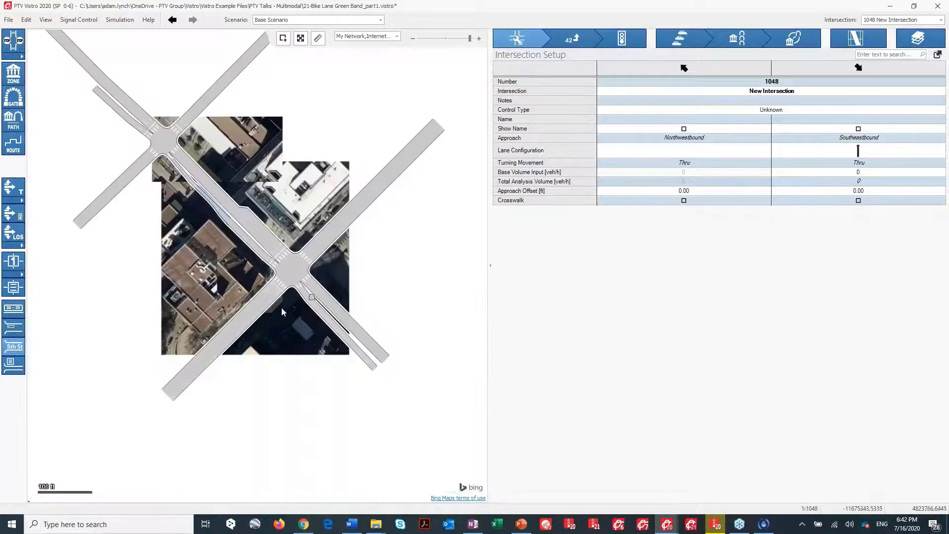
left_click_drag(303, 311, 405, 416)
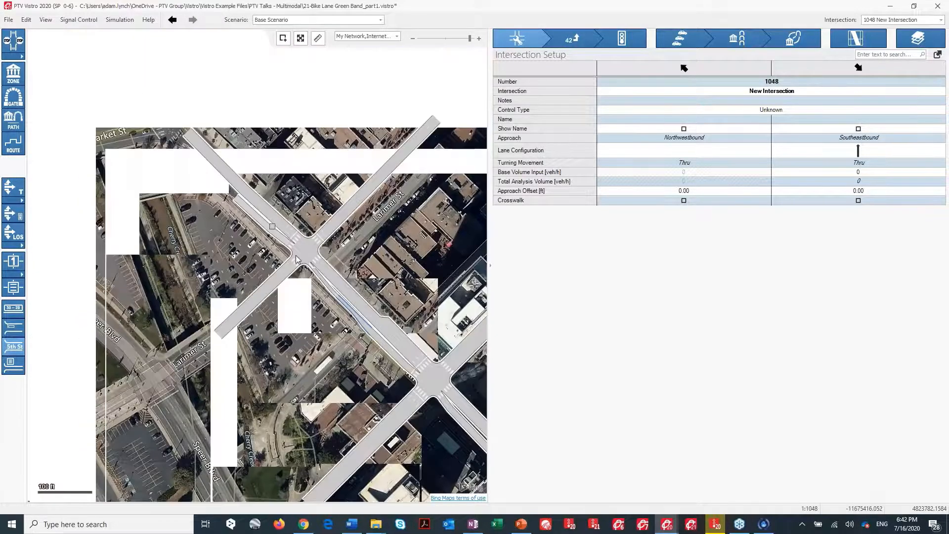
left_click(315, 249)
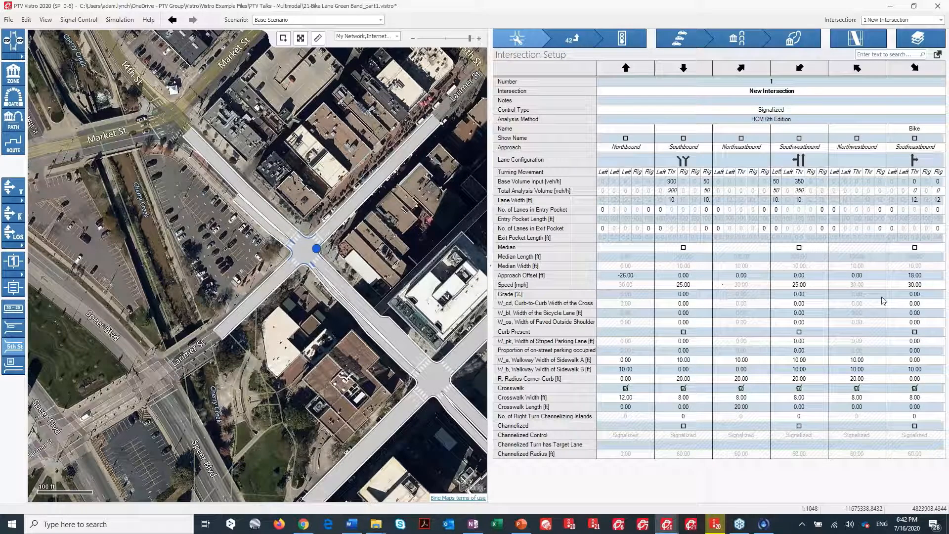
left_click(913, 285)
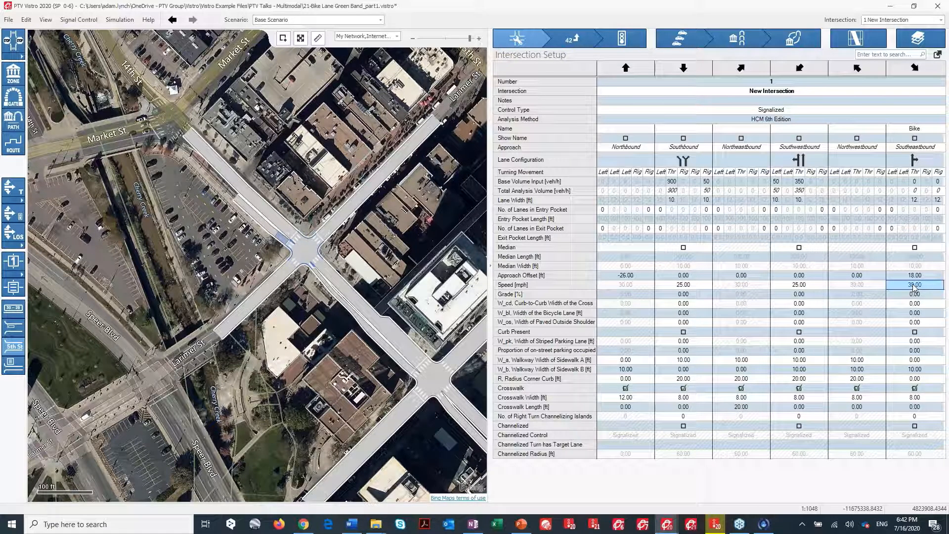
type("12")
left_click(915, 296)
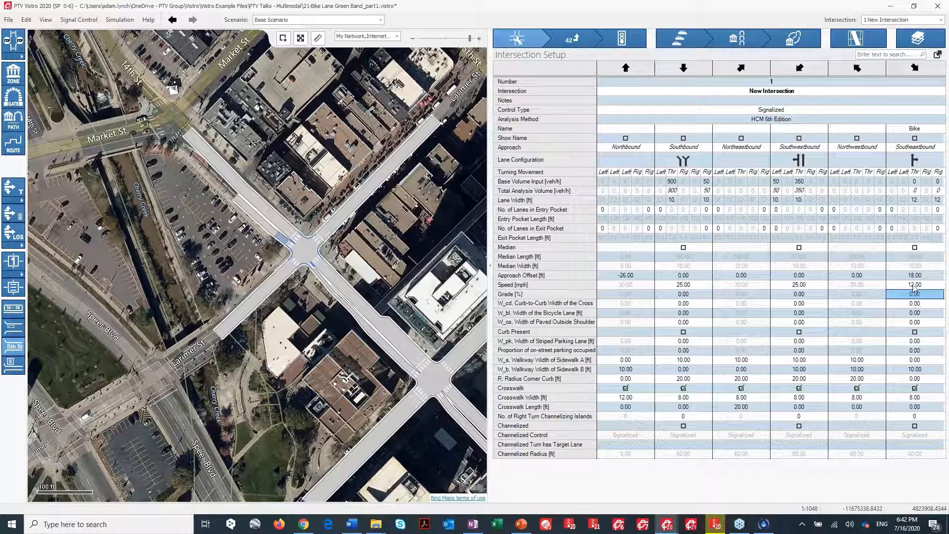
Set both southeastbound bike lane widths at intersection 1 to 6 ft.
left_click(914, 201)
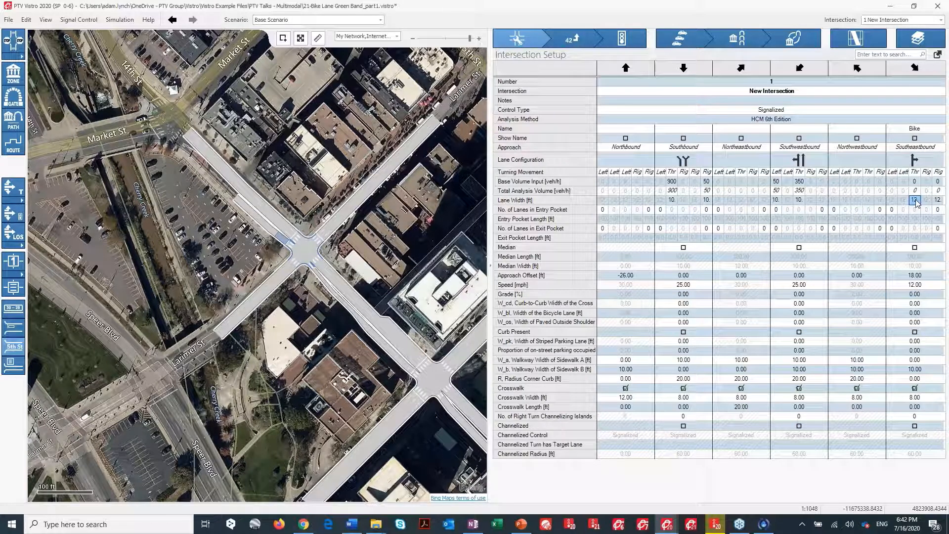
type("6")
left_click(938, 200)
type("6")
key("Return")
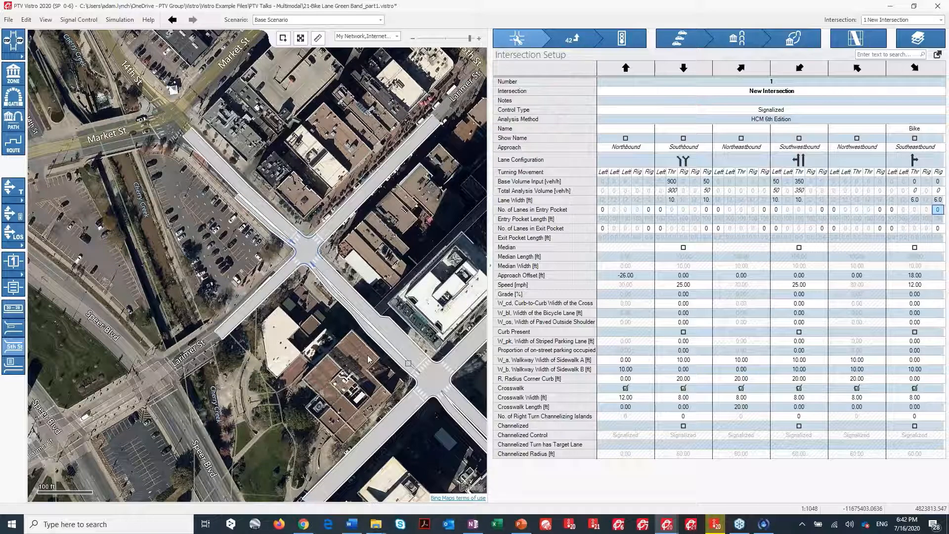
Select intersection 3 and set its eastbound bike approach speed to 12 mph.
left_click_drag(367, 356, 183, 232)
left_click(259, 249)
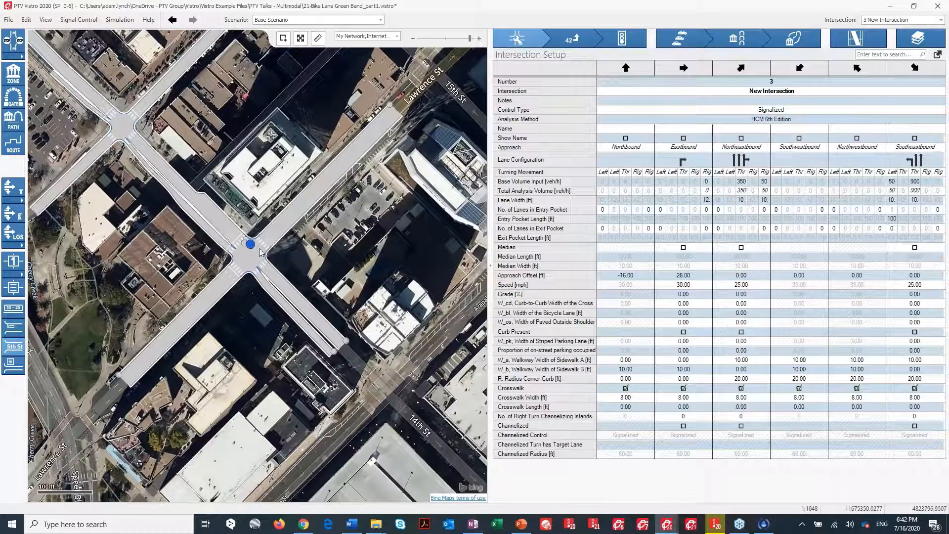
left_click(685, 285)
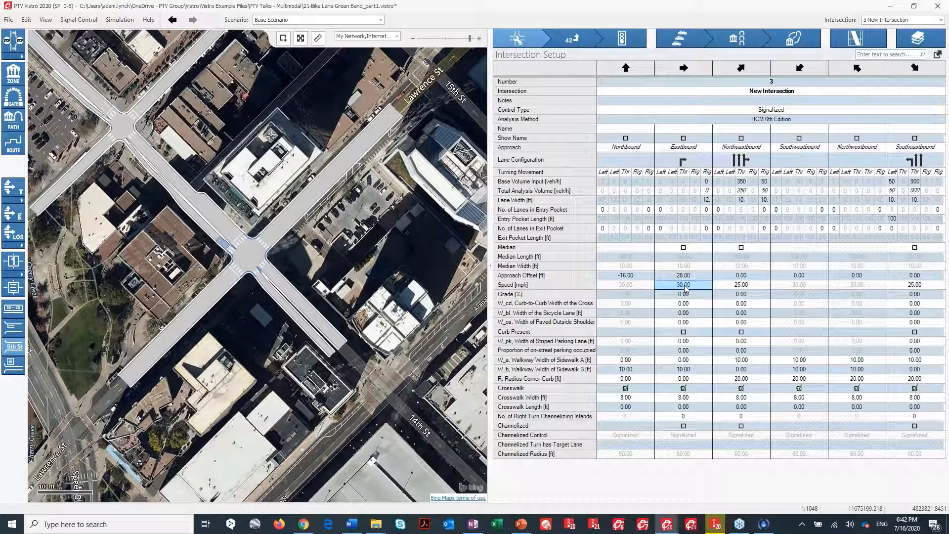
double_click(685, 285)
type("12")
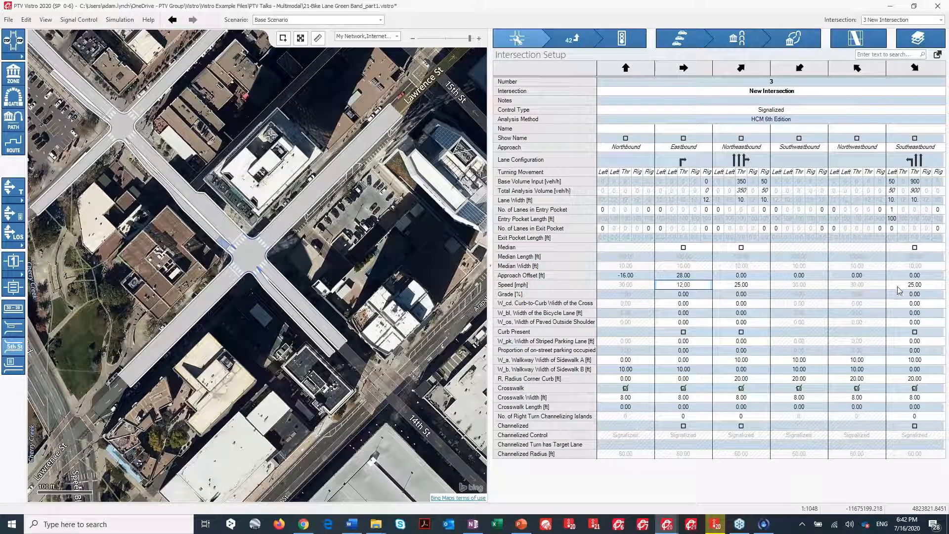
Set the eastbound bike lane width at intersection 3 to 6 ft.
left_click(742, 314)
left_click(705, 200)
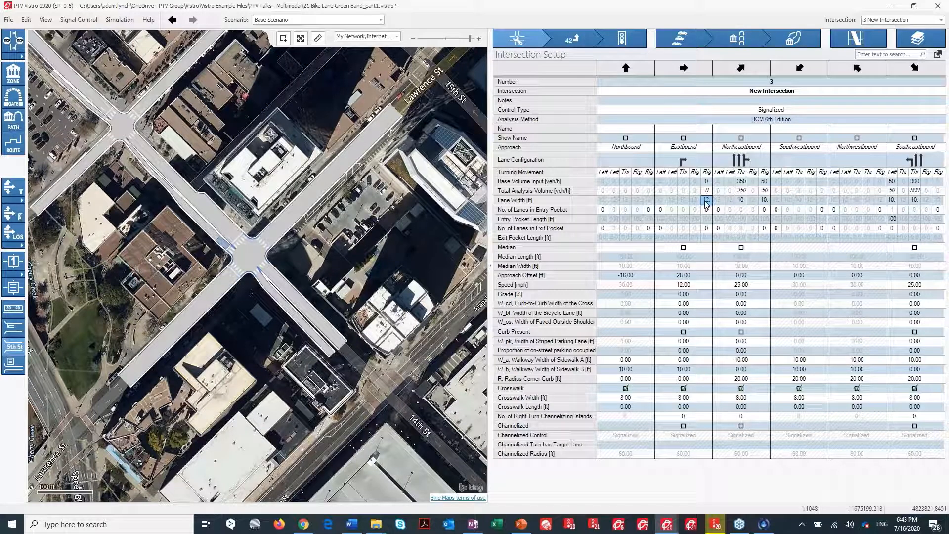
type("6")
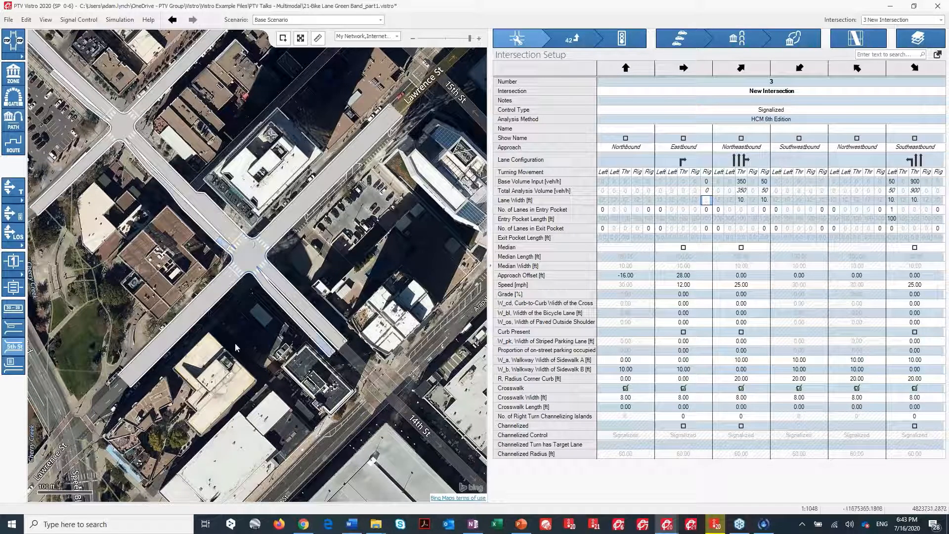
key("Return")
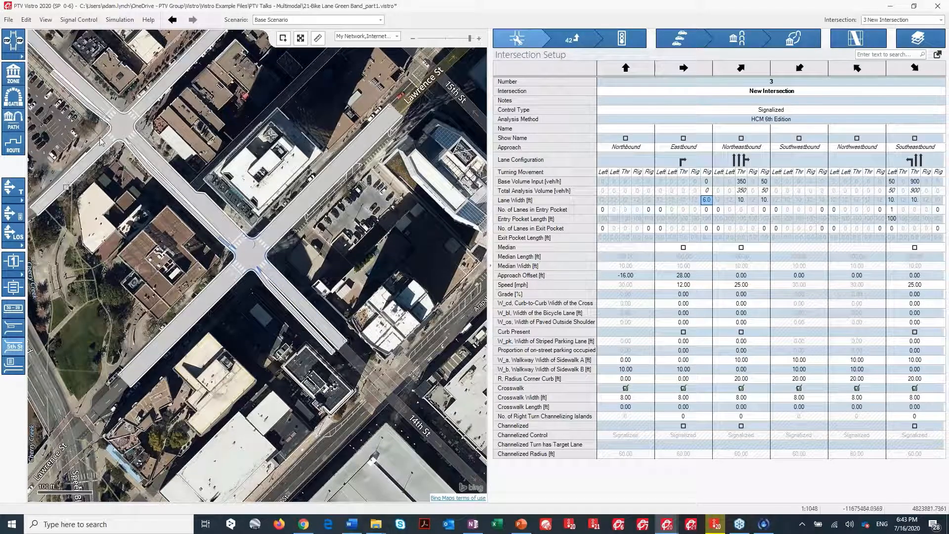
Create a route along the bike link from northwest of intersection 1 to its southeast end past intersection 3.
left_click_drag(144, 201, 249, 274)
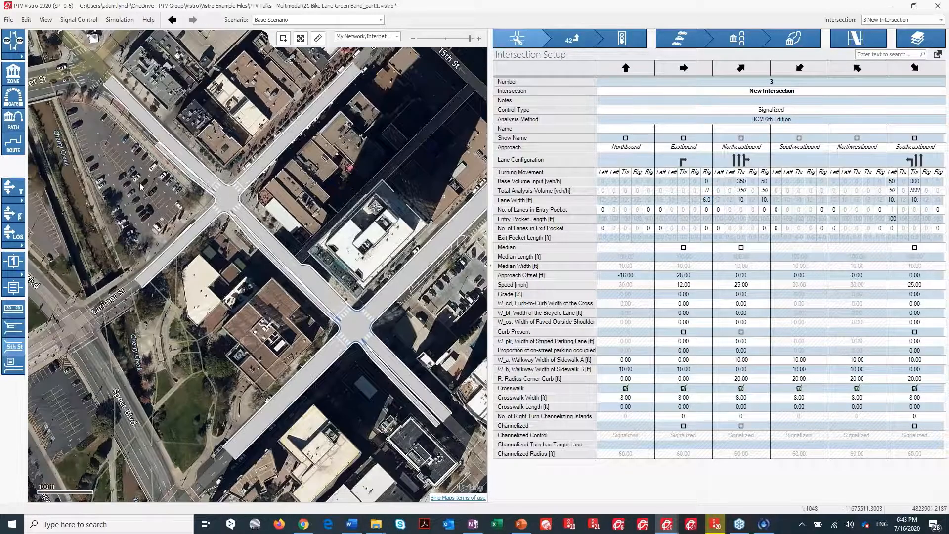
left_click(17, 149)
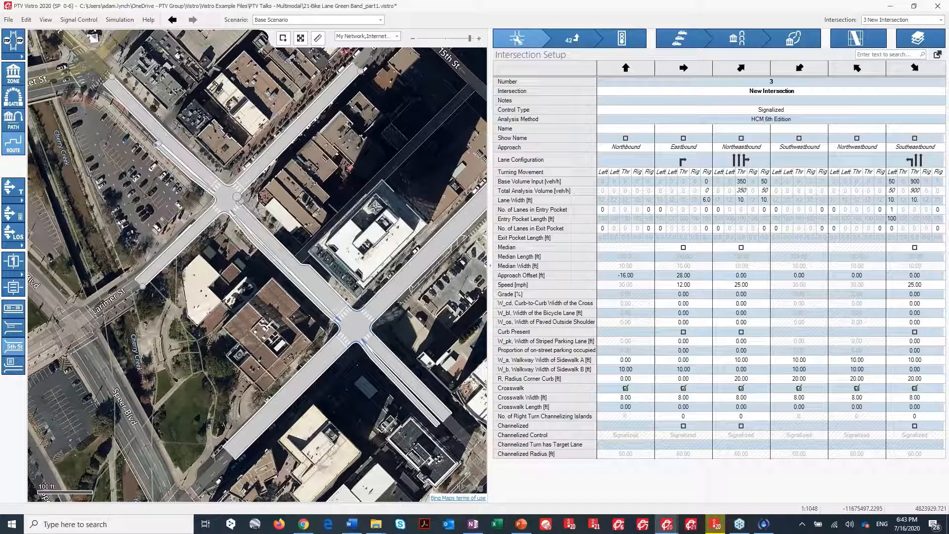
left_click(185, 186)
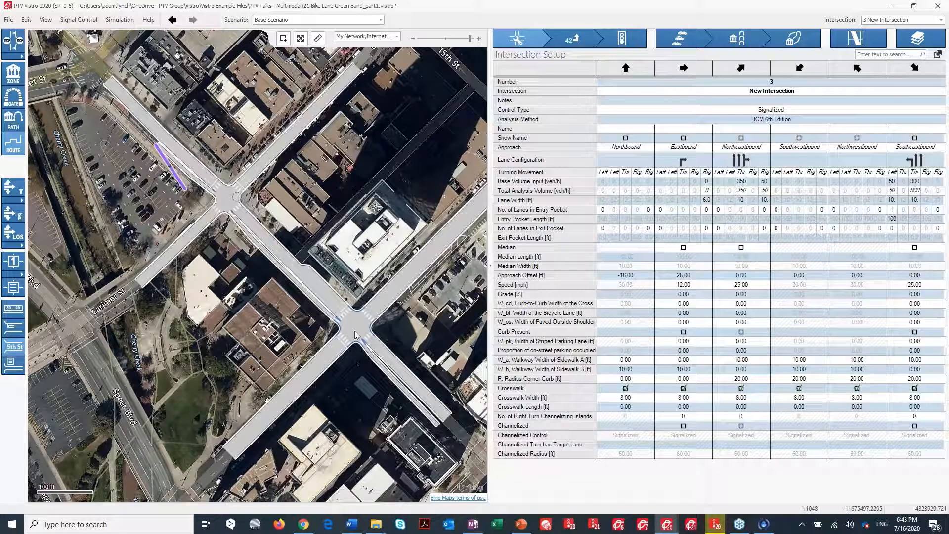
left_click(437, 430)
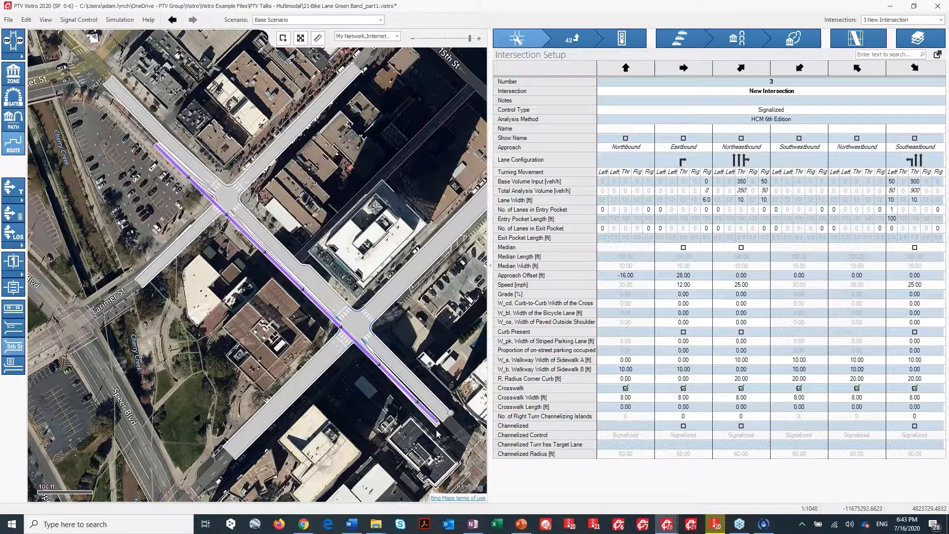
scroll(360, 350, "up", 2)
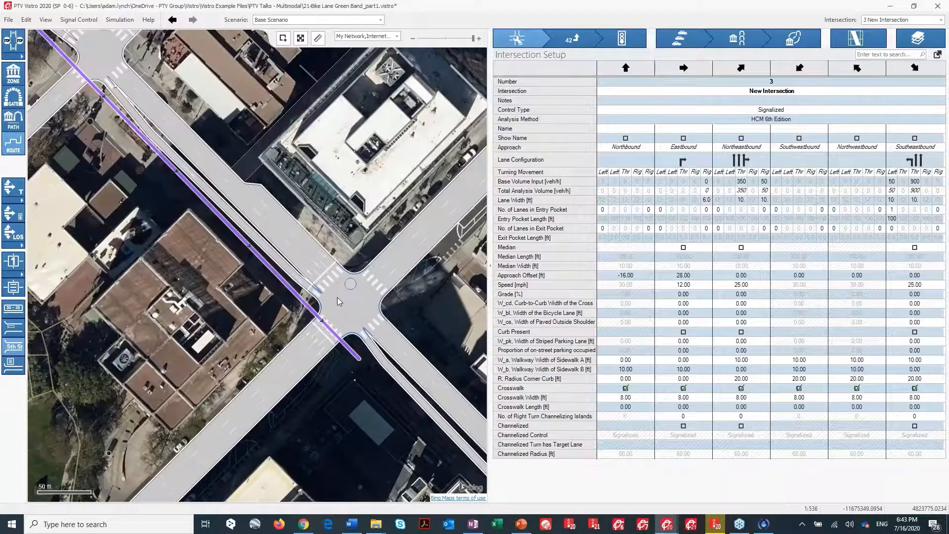
scroll(375, 393, "down", 3)
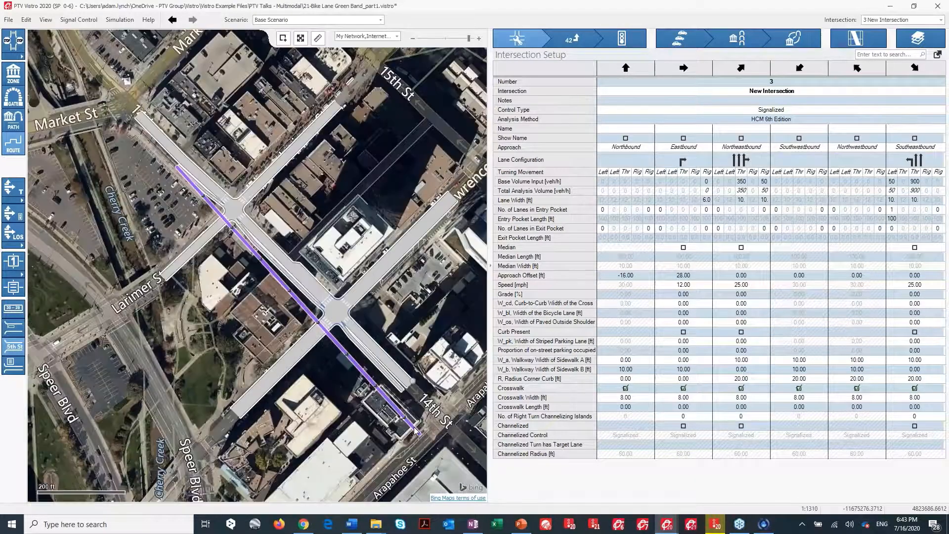
scroll(399, 394, "up", 2)
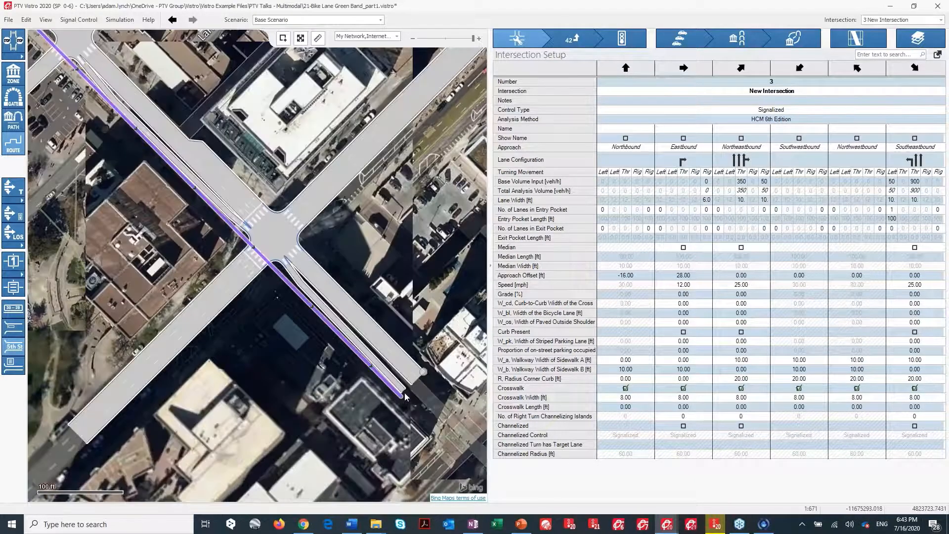
scroll(404, 395, "up", 2)
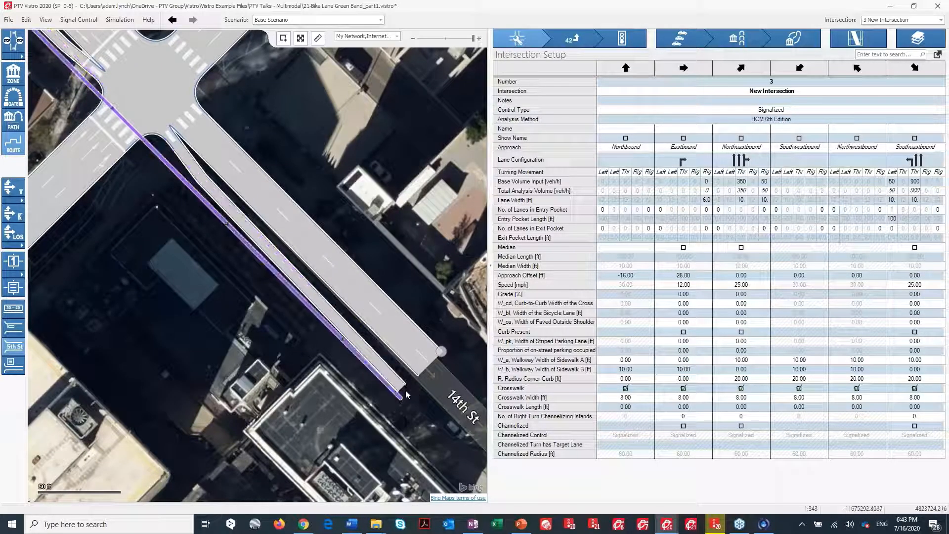
left_click(141, 61)
scroll(240, 127, "down", 5)
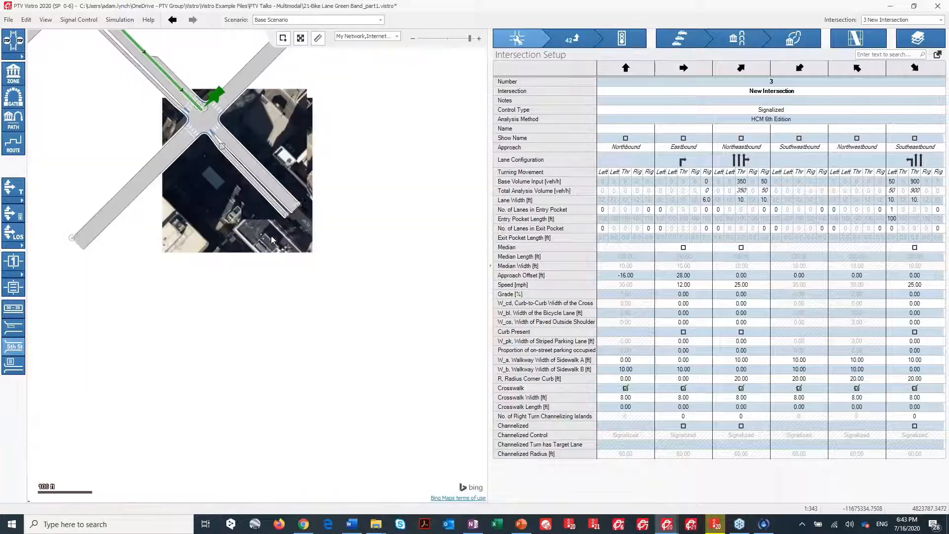
scroll(266, 232, "down", 2)
left_click_drag(331, 354, 339, 364)
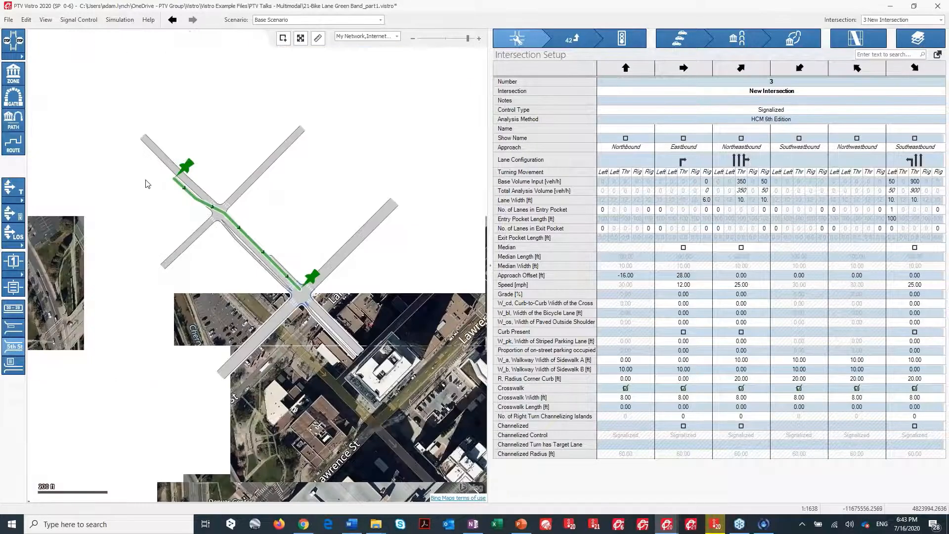
scroll(185, 213, "up", 4)
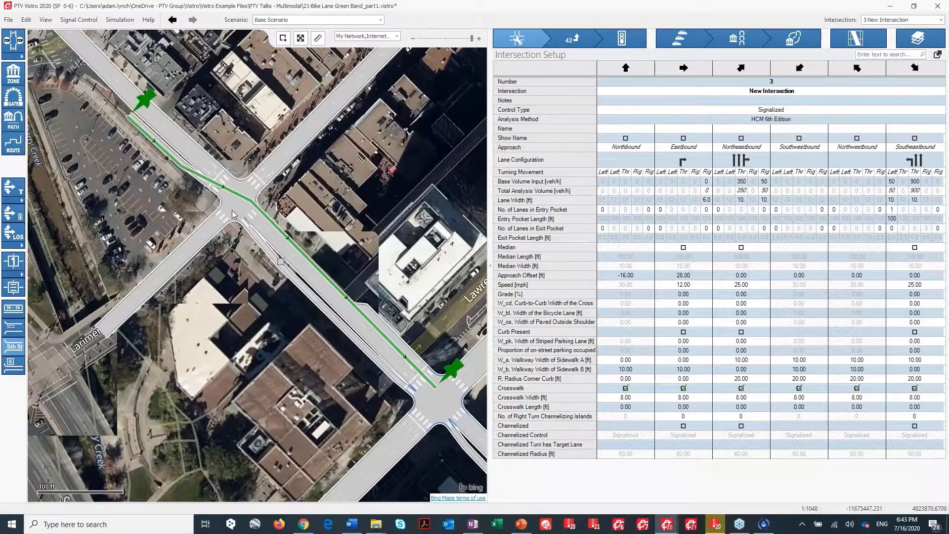
Open intersection 3's signal groups and add a new signal group numbered 10.
left_click(172, 19)
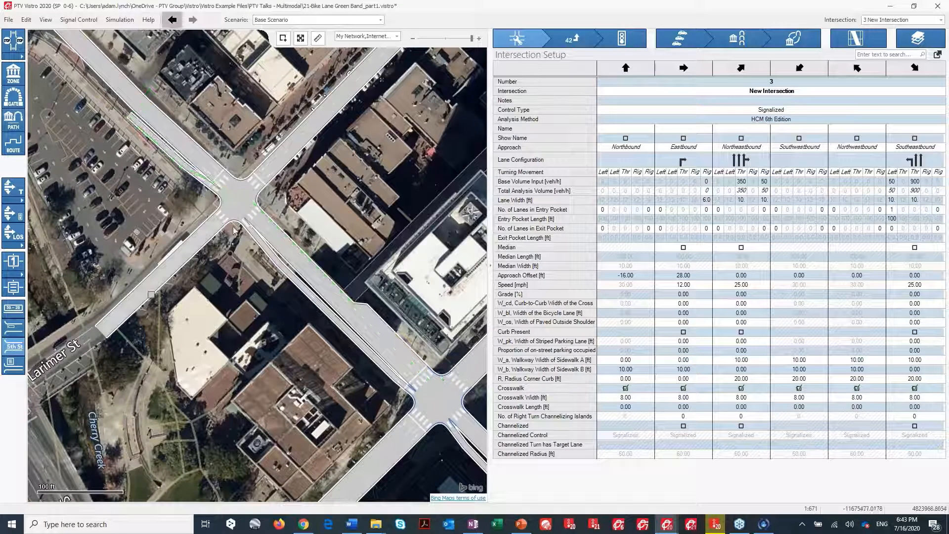
scroll(235, 225, "up", 2)
left_click(267, 181)
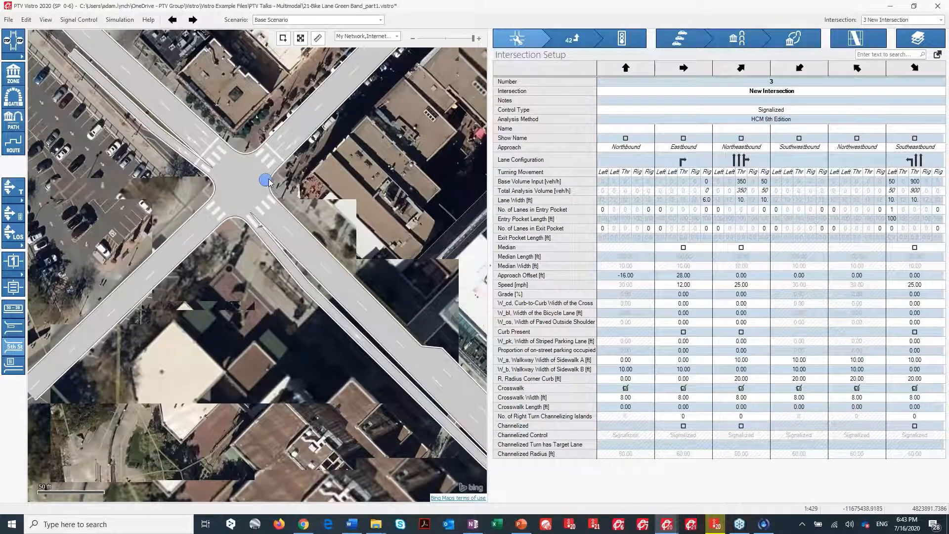
scroll(200, 235, "down", 4)
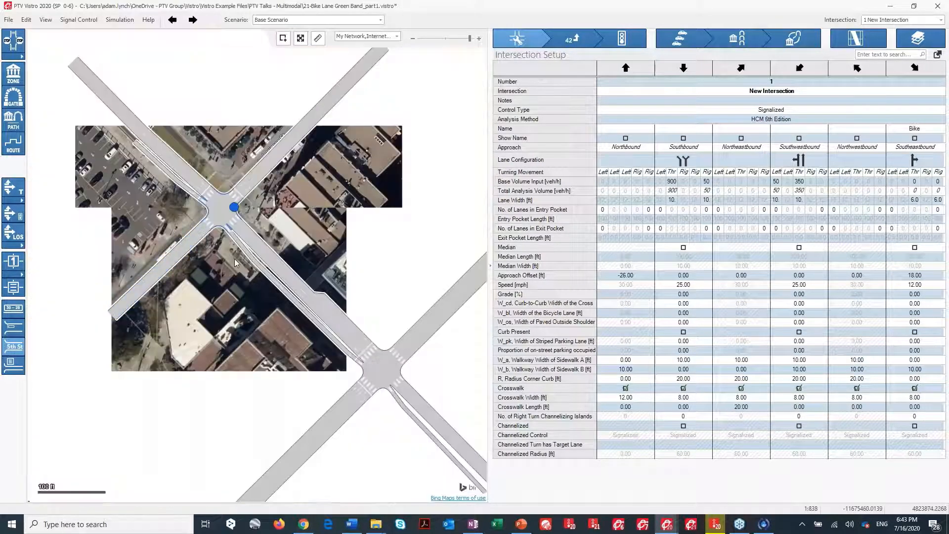
left_click_drag(234, 259, 208, 217)
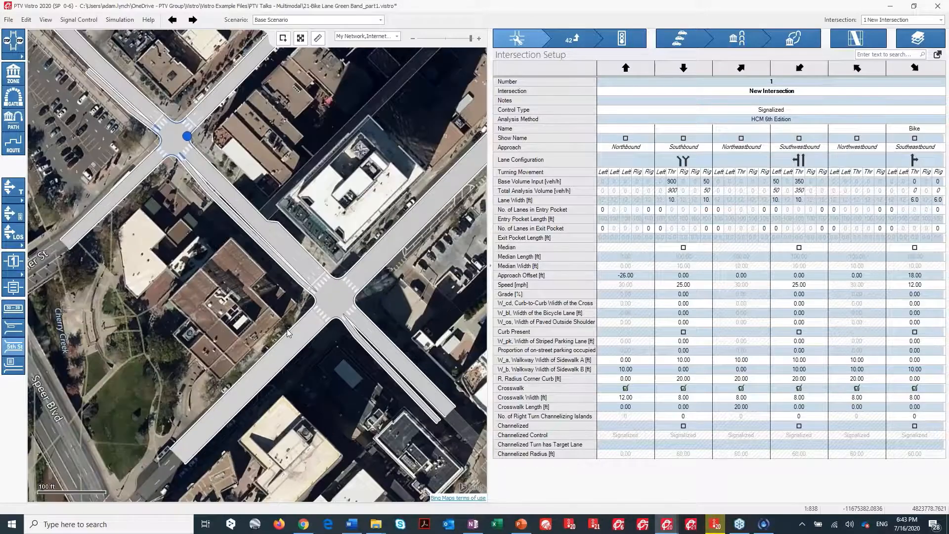
scroll(287, 328, "up", 2)
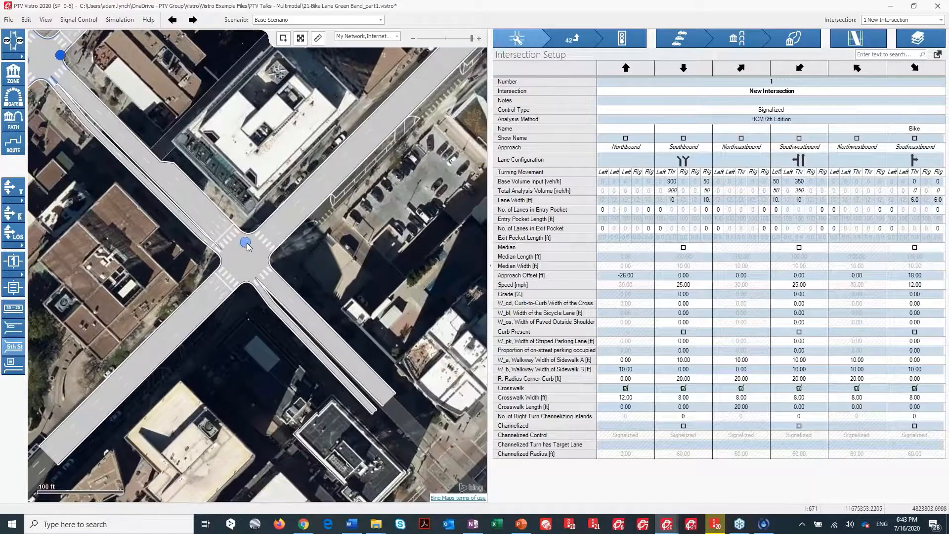
left_click(246, 242)
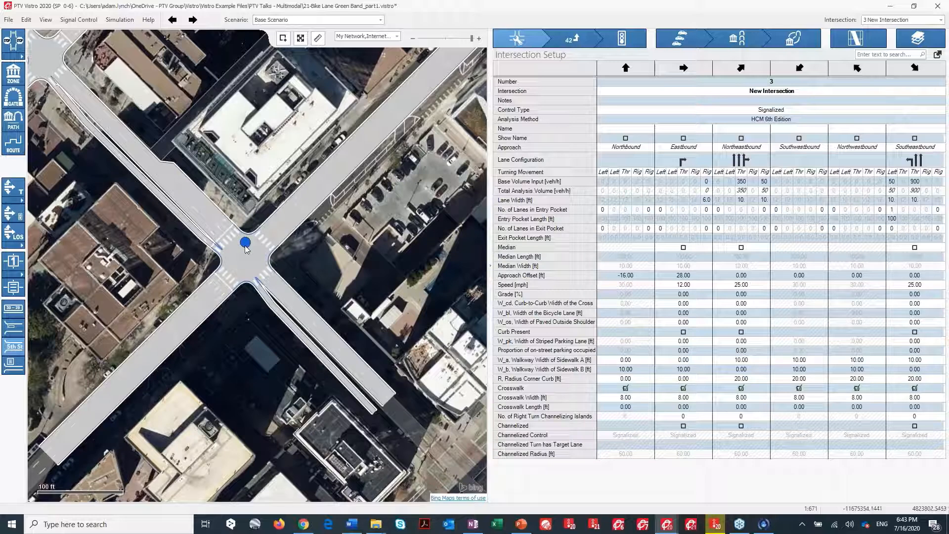
left_click(621, 43)
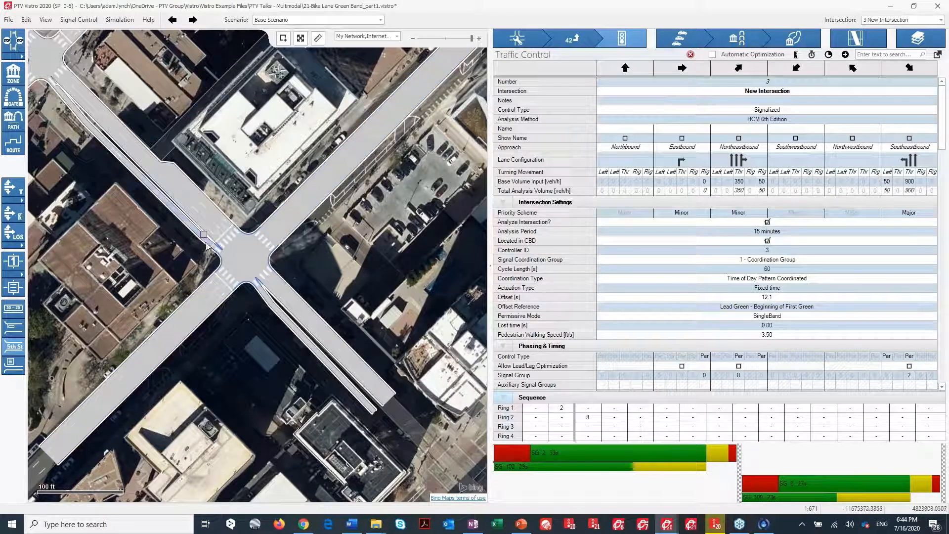
left_click(844, 58)
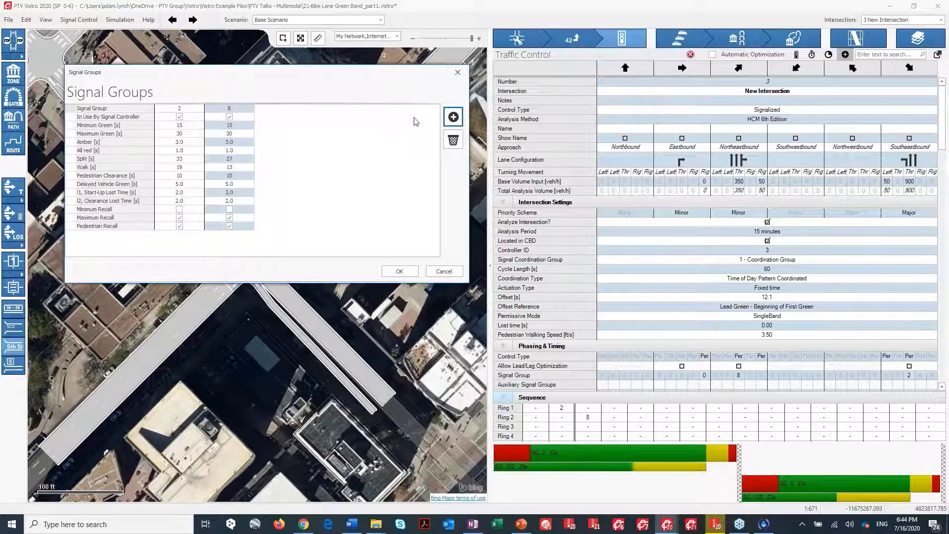
left_click(453, 117)
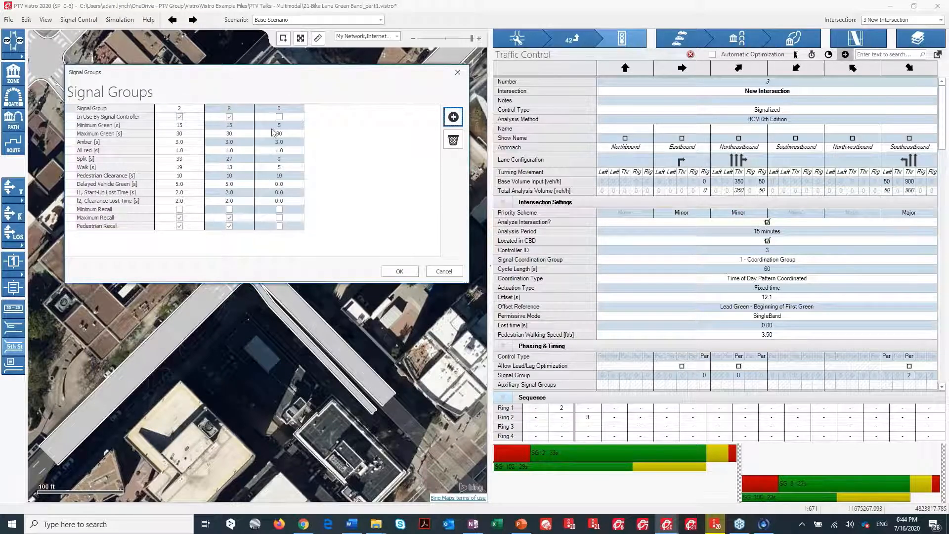
left_click(279, 109)
left_click_drag(287, 109, 267, 107)
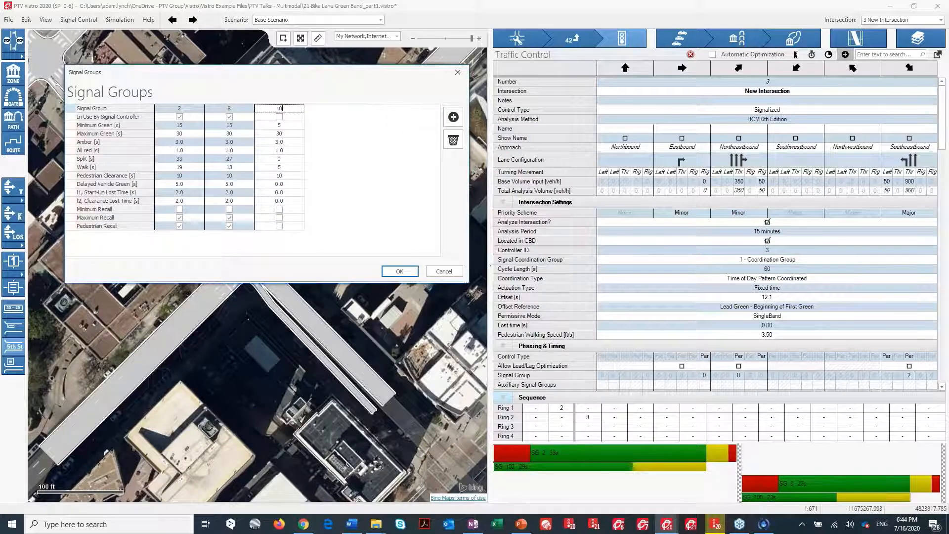
Give signal group 10 a 33 s split, 29 s maximum green, 0 s walk and pedestrian clearance, and maximum recall.
left_click(286, 133)
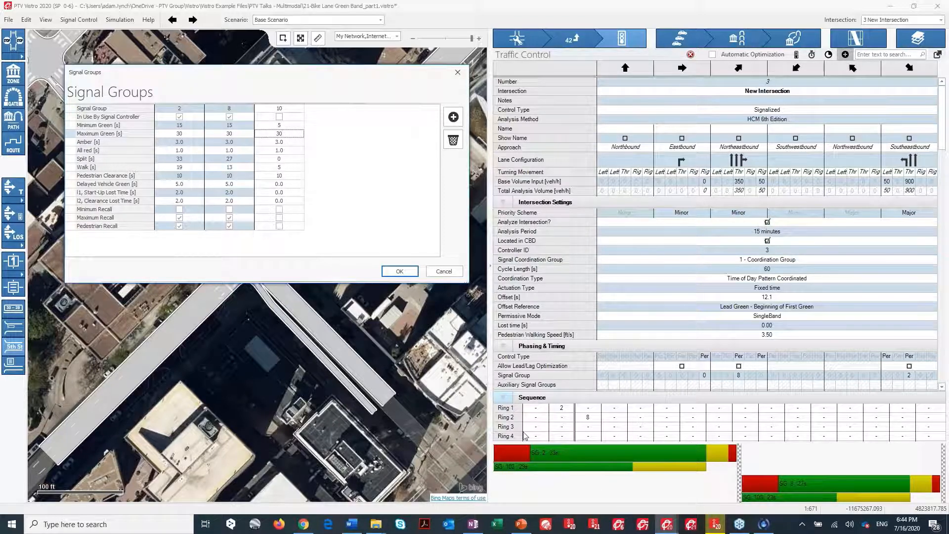
left_click(284, 133)
left_click(270, 157)
type("333")
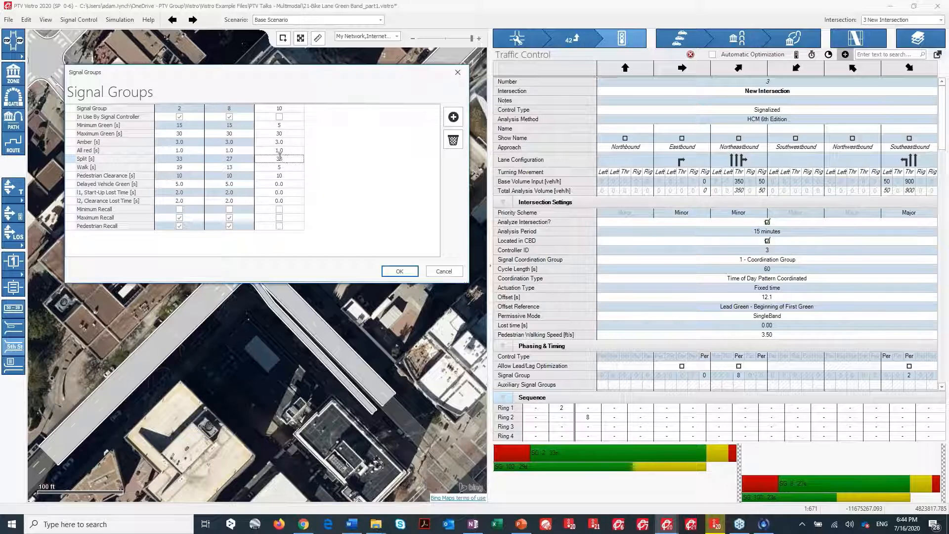
left_click(283, 134)
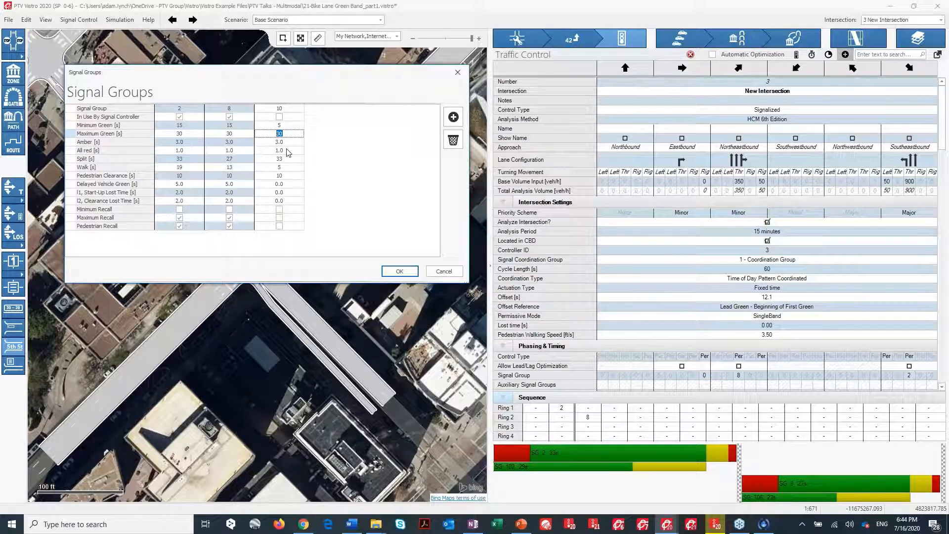
type("29")
left_click(287, 167)
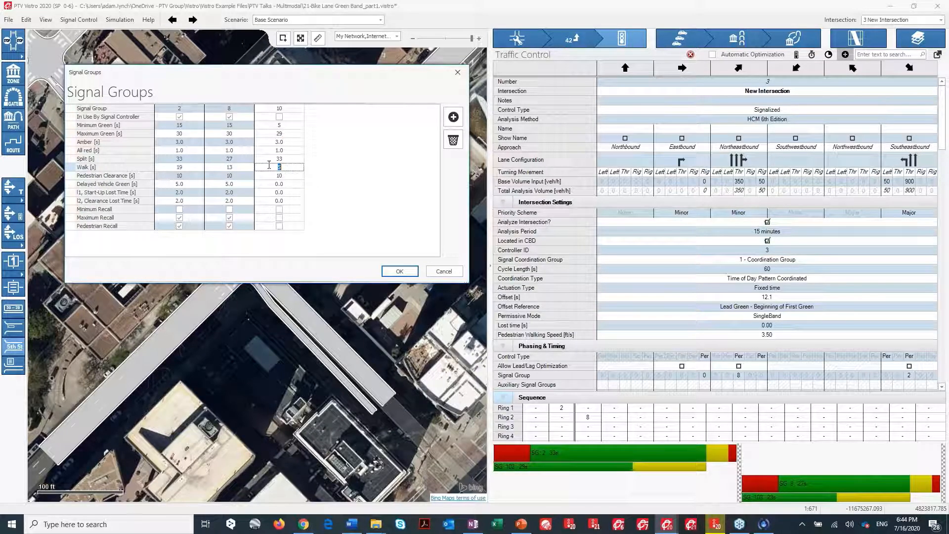
type("0")
left_click(293, 176)
type("0")
left_click(280, 218)
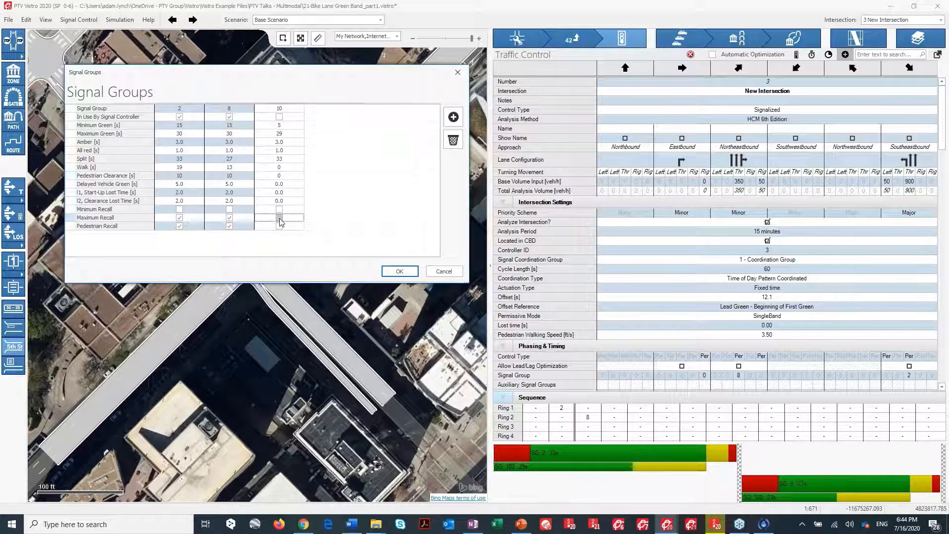
left_click(400, 272)
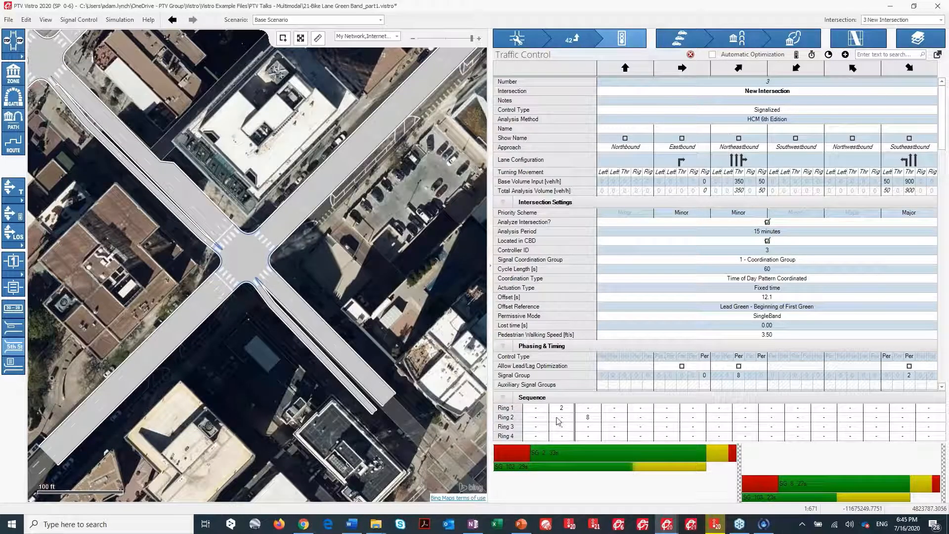
Insert signal group 10 into ring 2 of intersection 3's sequence and assign it to the eastbound bike movement.
left_click(536, 409)
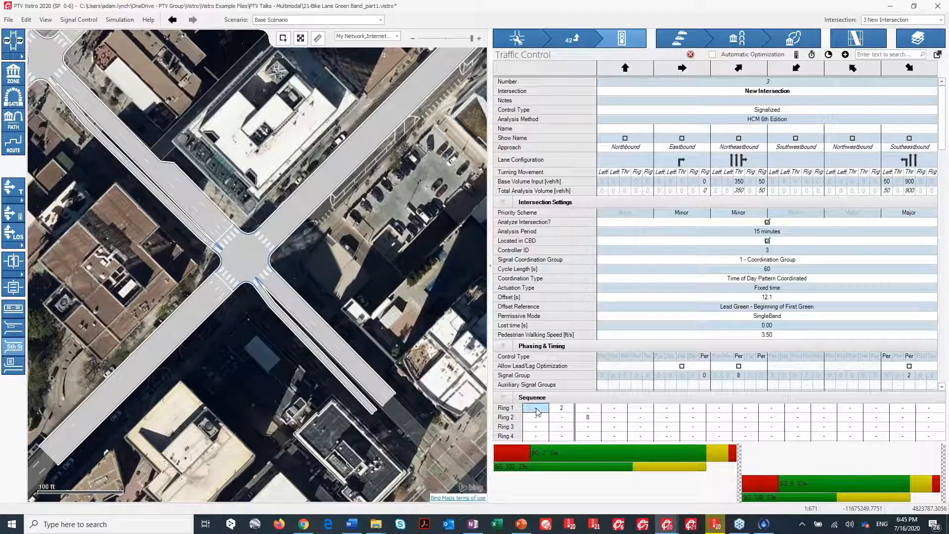
left_click(536, 409)
left_click(560, 418)
left_click(560, 418)
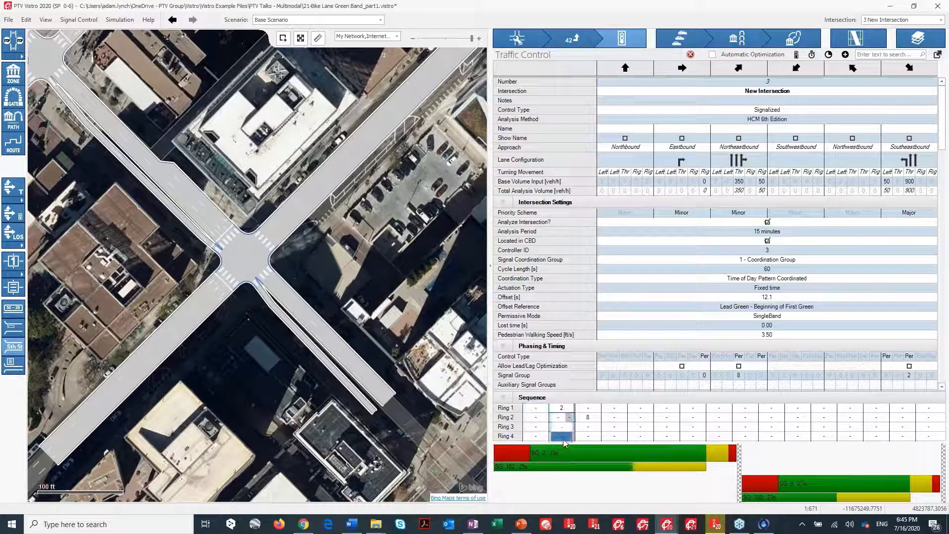
left_click(564, 437)
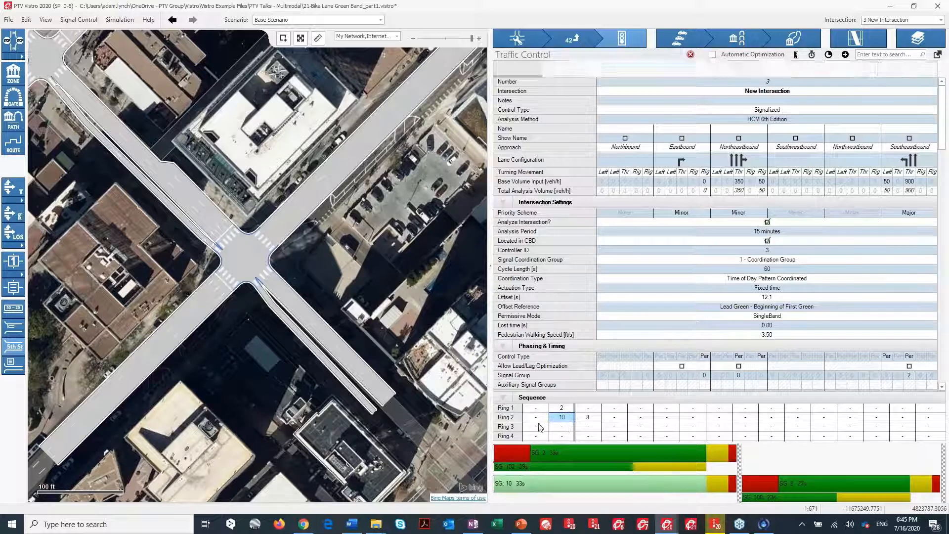
left_click(509, 484)
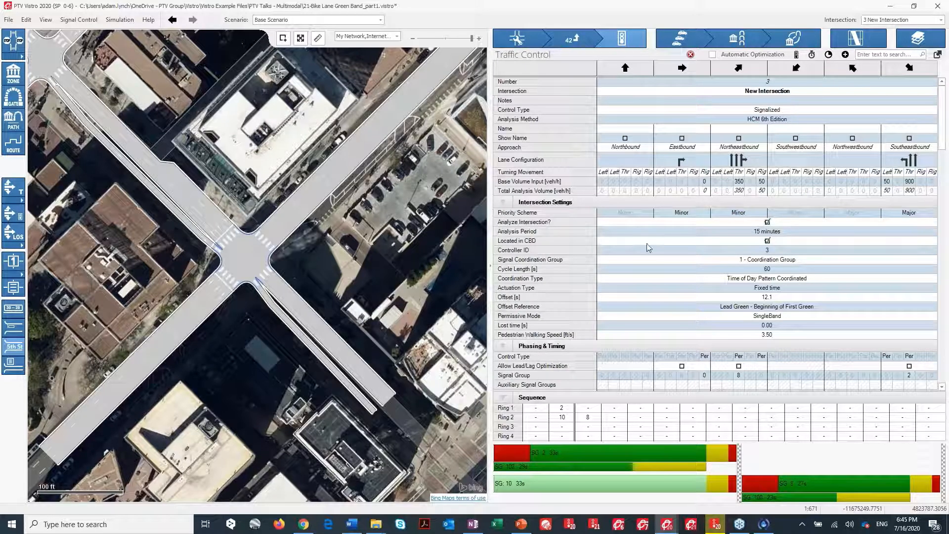
left_click(705, 376)
key("BackSpace")
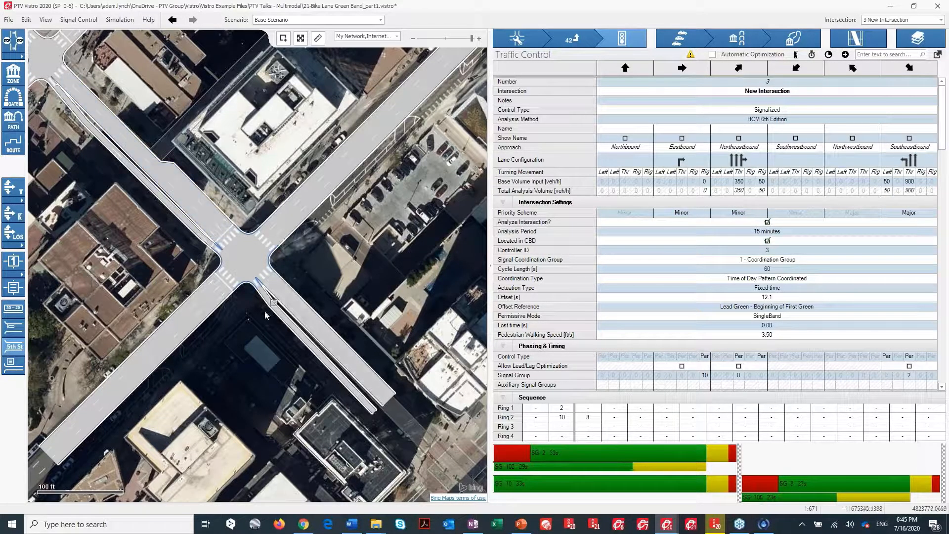
Open the Bike Lane Green Band overview example file without saving the current file.
scroll(357, 385, "down", 2)
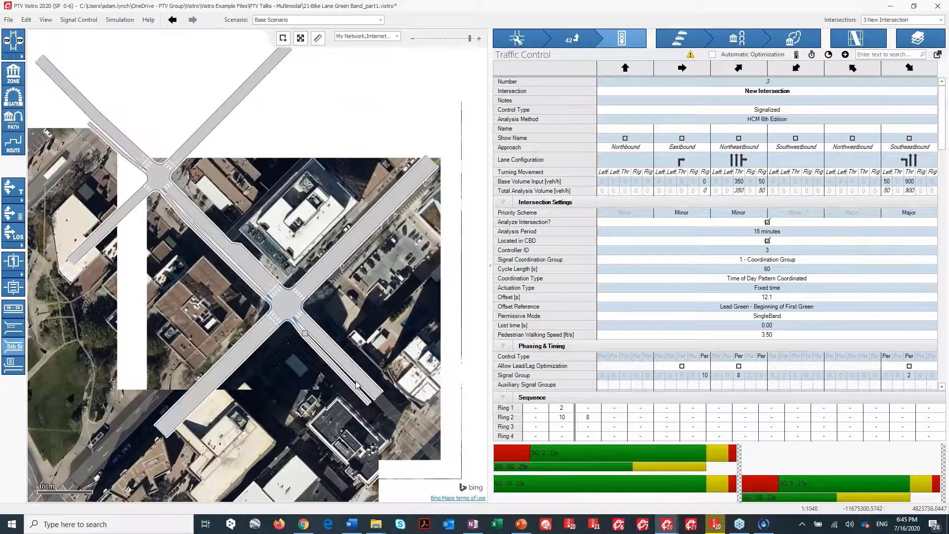
left_click(376, 530)
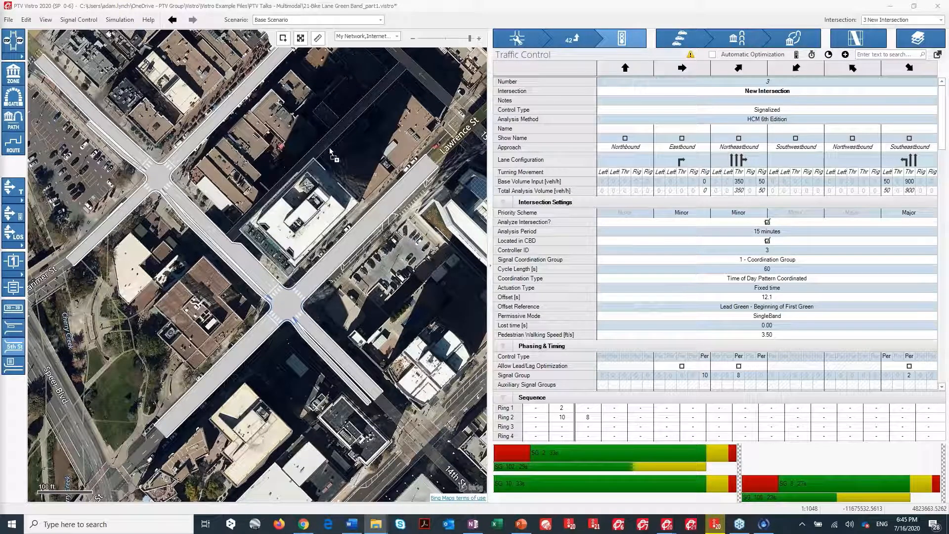
left_click_drag(329, 148, 329, 148)
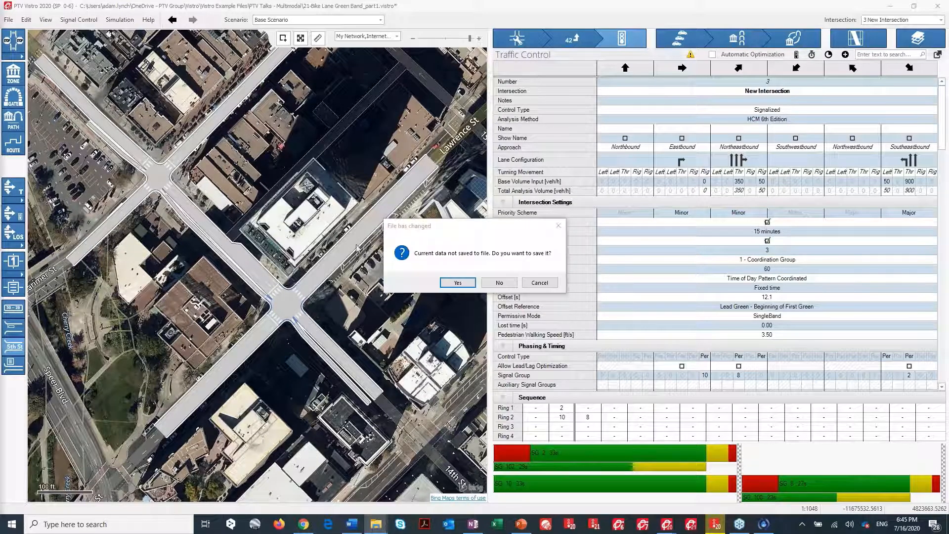
left_click(507, 286)
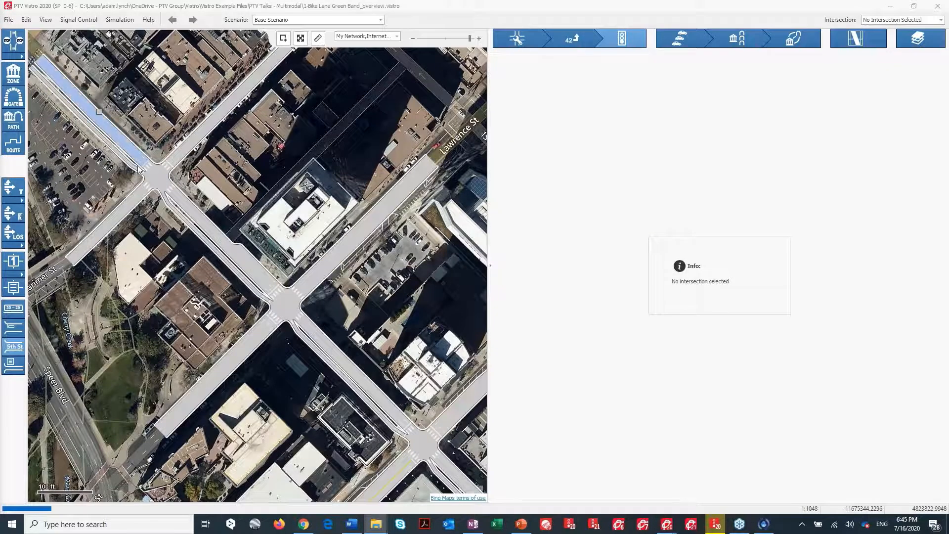
Inspect intersection 1's traffic control and the bike route's time-space diagram in network optimization.
scroll(168, 202, "down", 2)
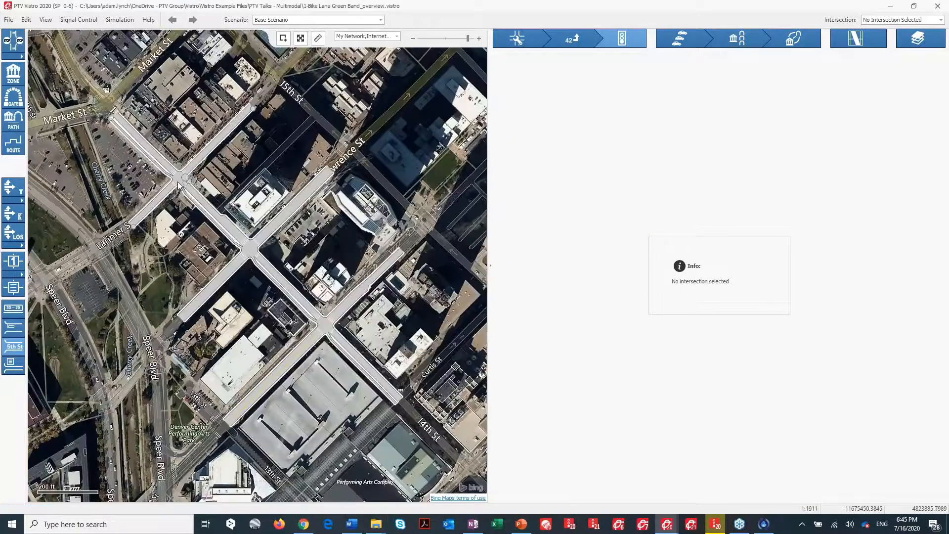
scroll(182, 176, "up", 2)
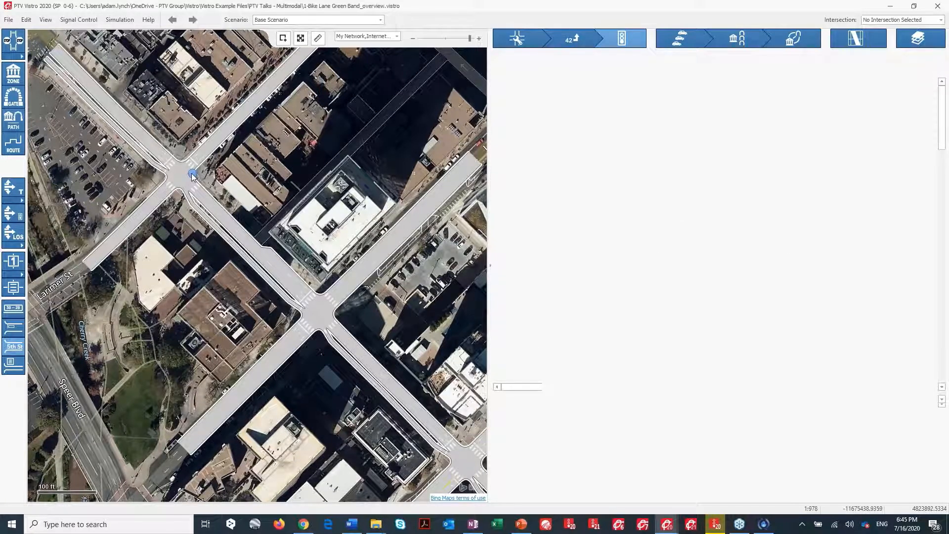
left_click(193, 175)
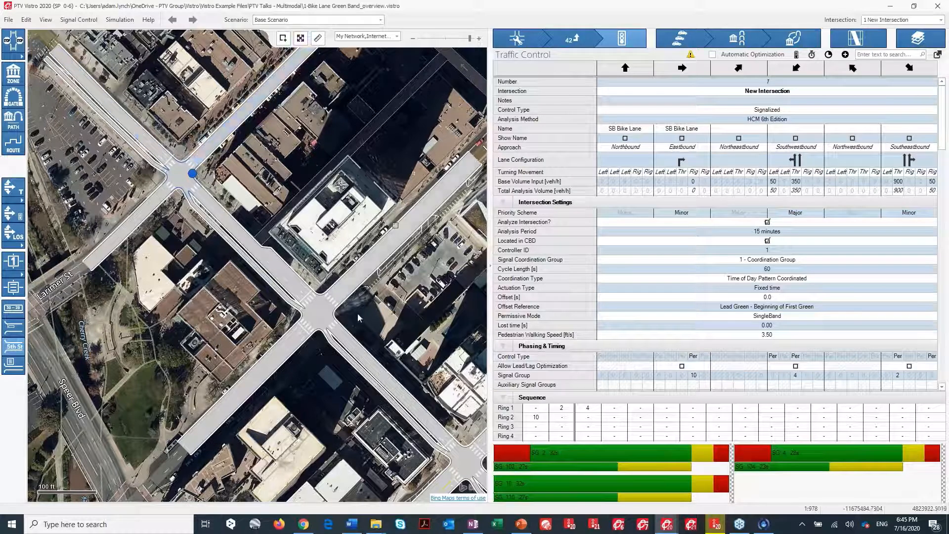
scroll(296, 251, "down", 1)
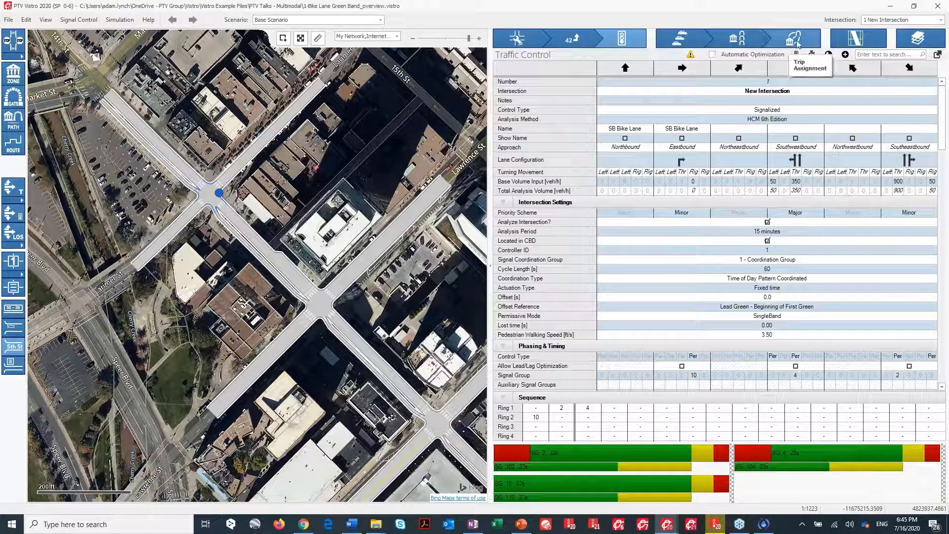
left_click(836, 44)
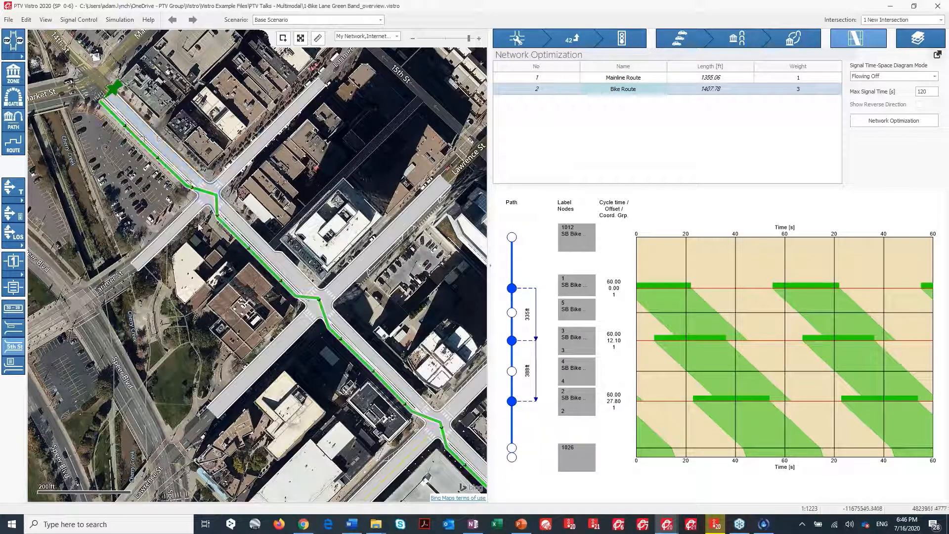
scroll(404, 412, "up", 2)
scroll(404, 412, "down", 2)
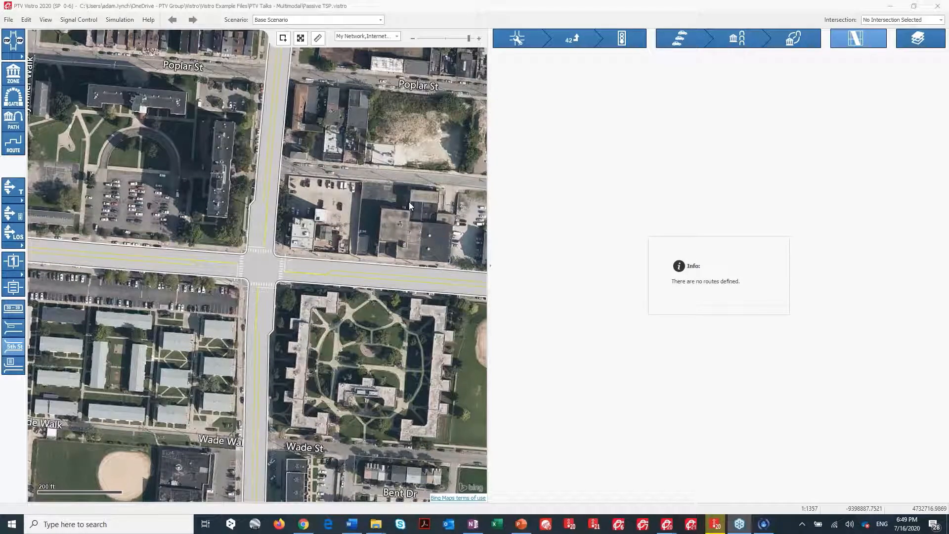
Review the signal groups of the intersection in the Passive TSP example.
left_click(261, 267)
left_click(261, 267)
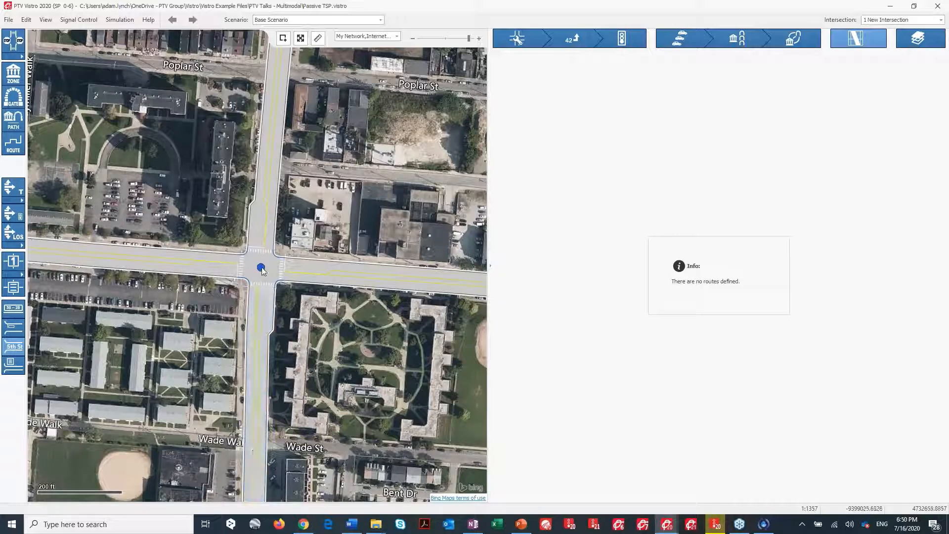
scroll(262, 268, "up", 2)
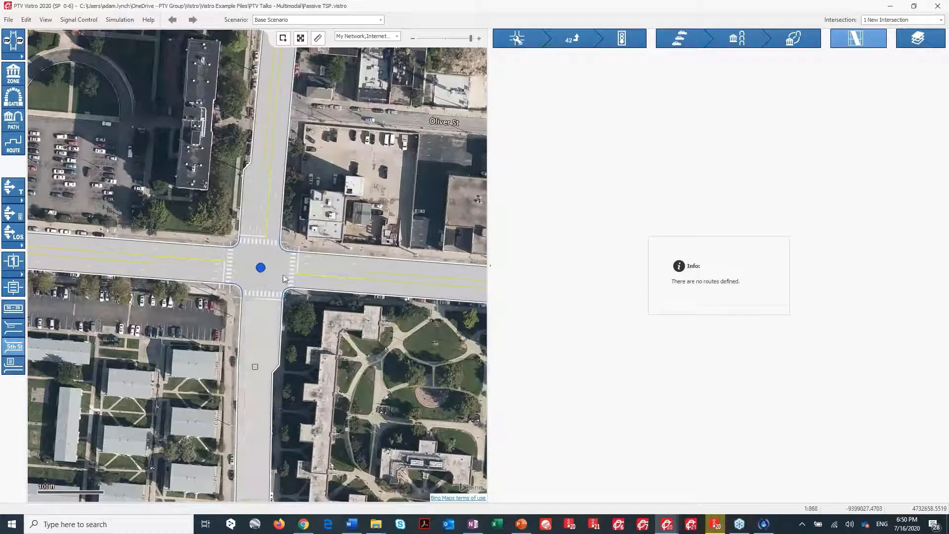
left_click(624, 42)
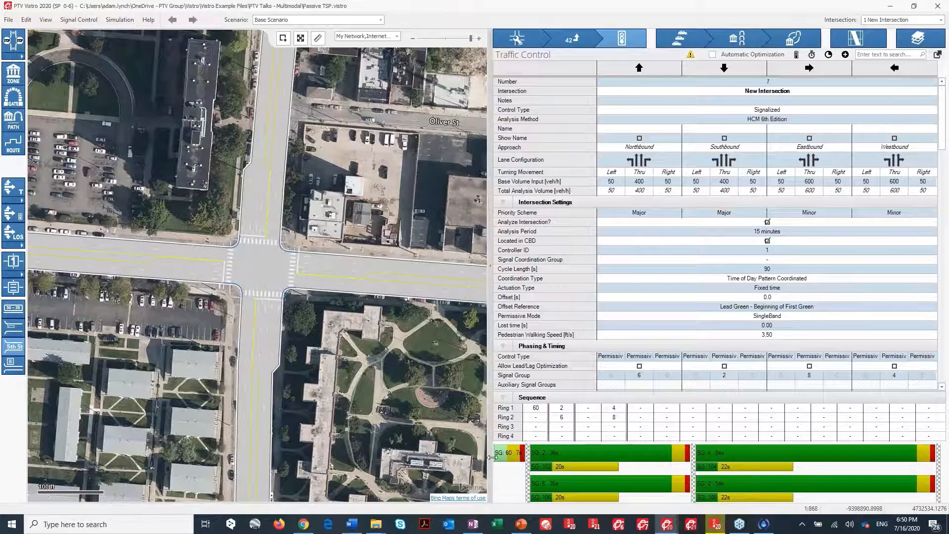
left_click(846, 54)
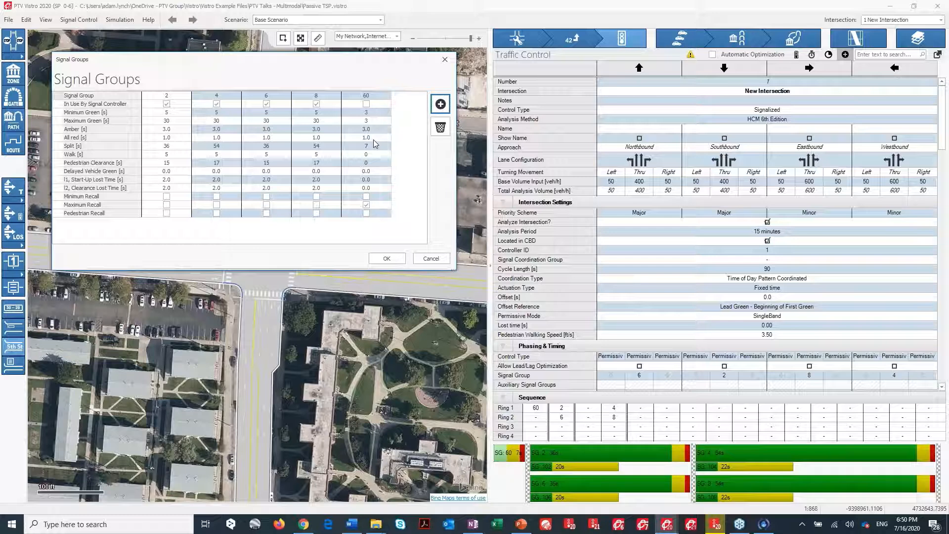
left_click(399, 258)
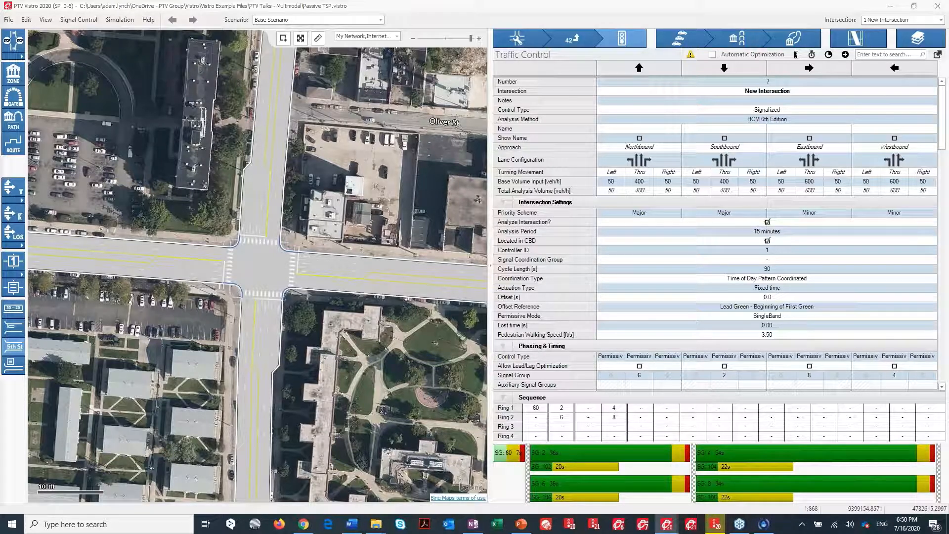
Examine the bus approach's phasing and timing settings at the intersection in the Active TSP example.
key("alt+Tab")
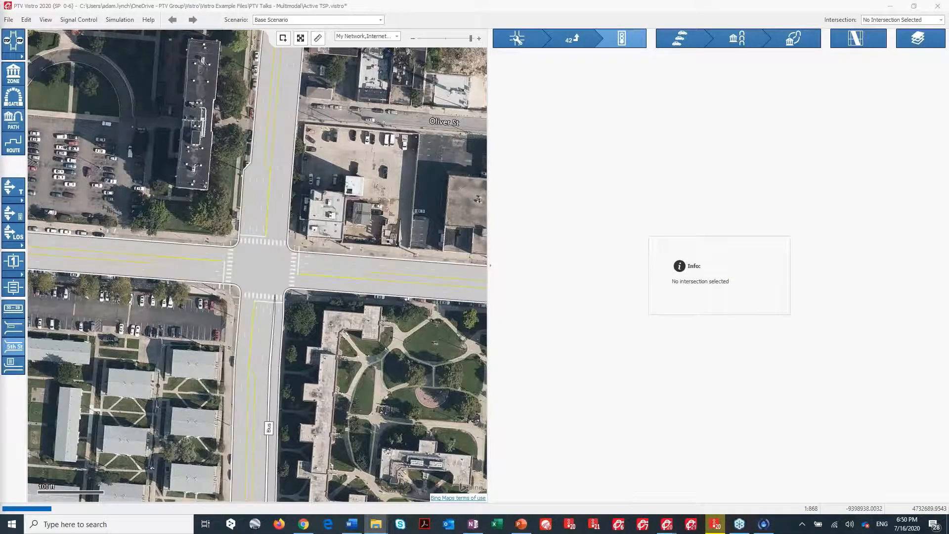
scroll(238, 257, "down", 2)
scroll(242, 263, "up", 1)
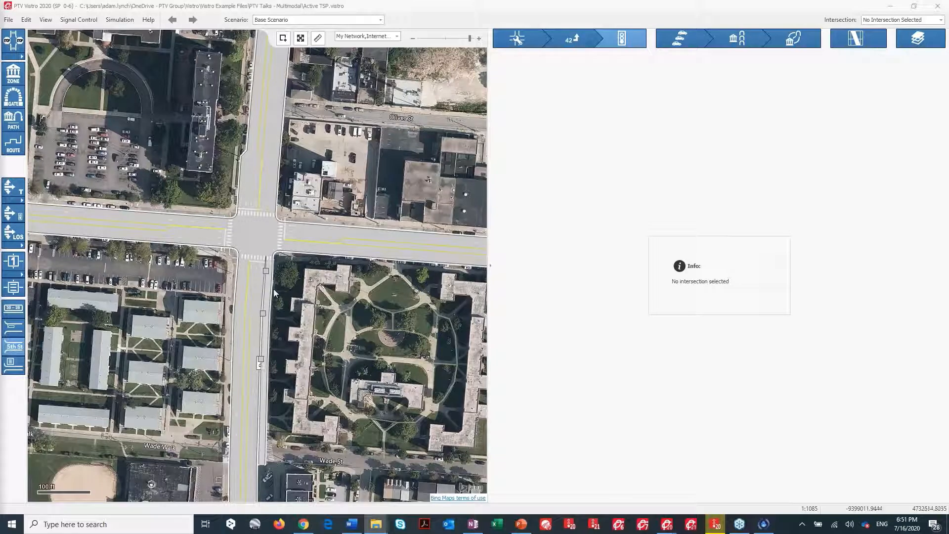
scroll(274, 288, "up", 1)
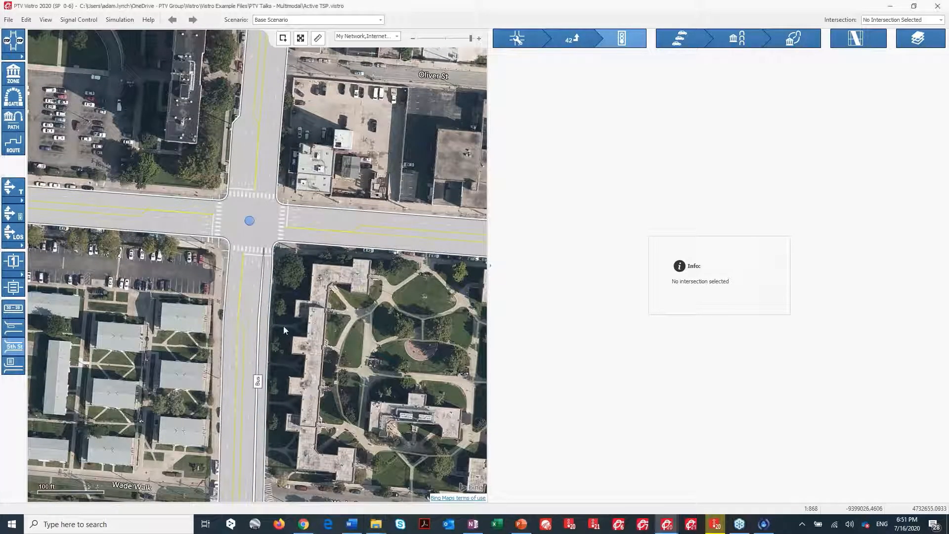
left_click(250, 223)
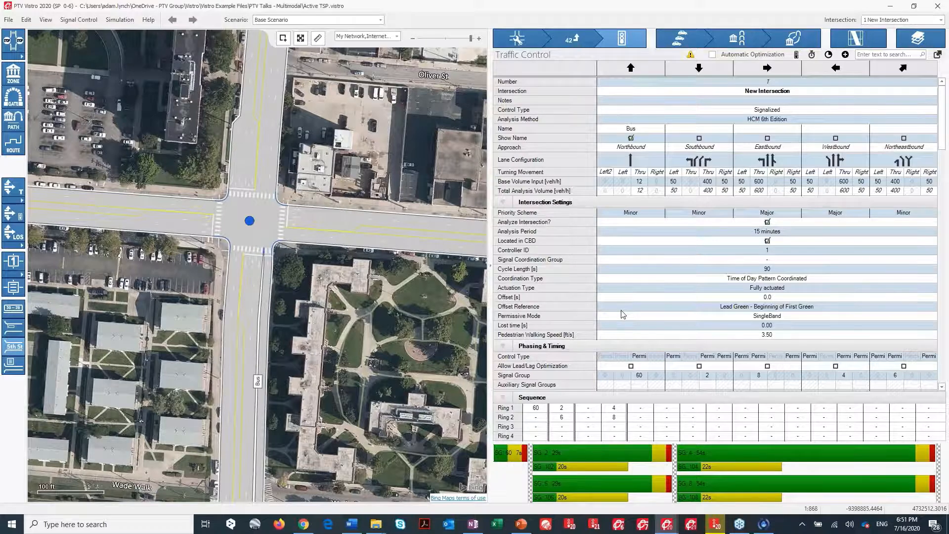
scroll(622, 314, "down", 5)
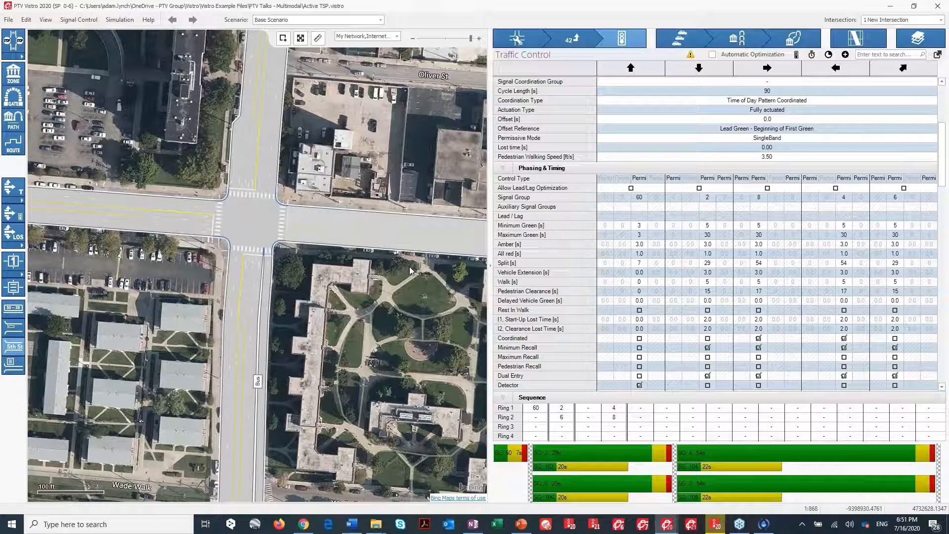
left_click(639, 385)
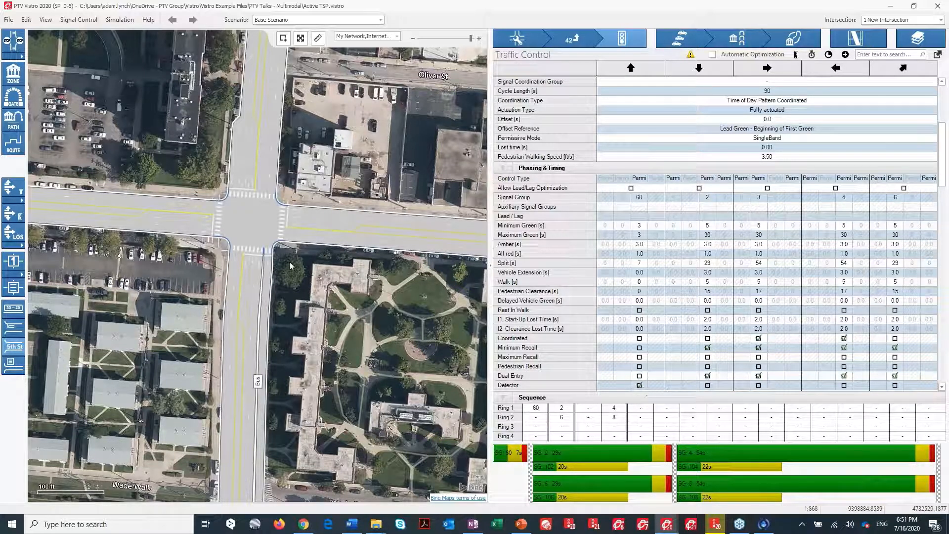
left_click(273, 267)
left_click(250, 222)
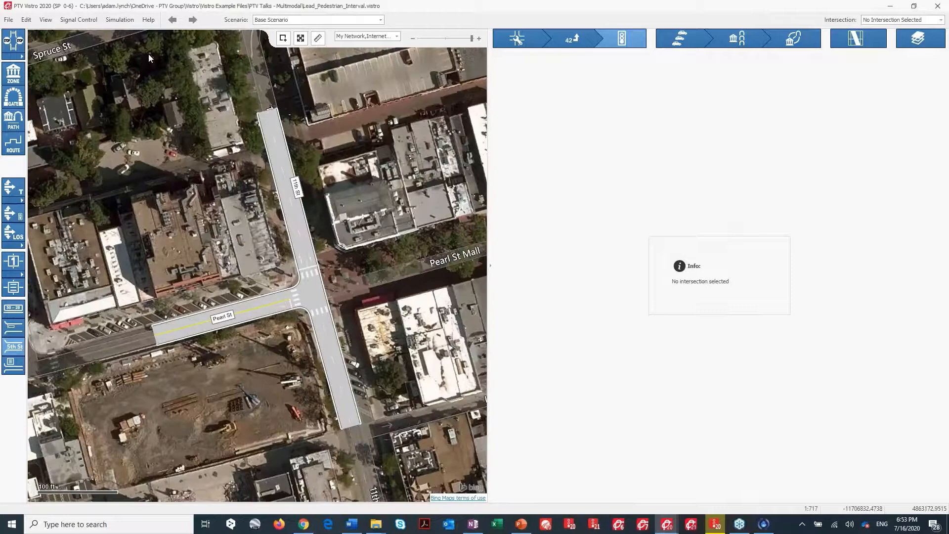
left_click(151, 22)
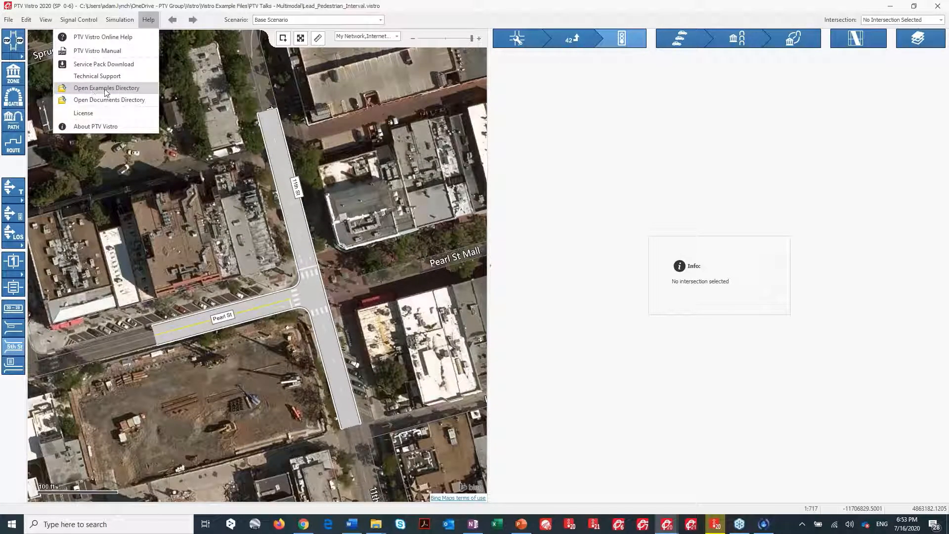
left_click(368, 223)
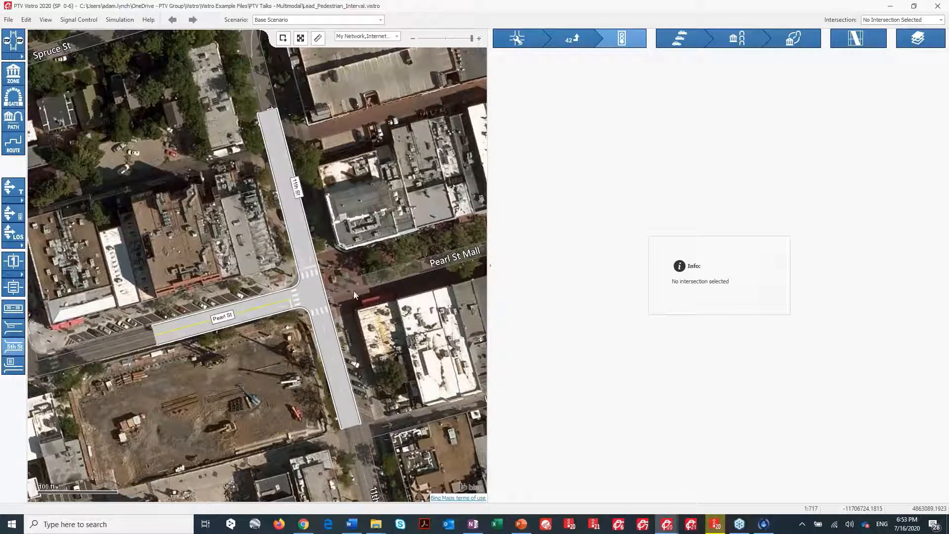
Try setting the delayed vehicle green to 8 s for the southbound and eastbound phases at Pearl St and 11th St.
left_click(323, 292)
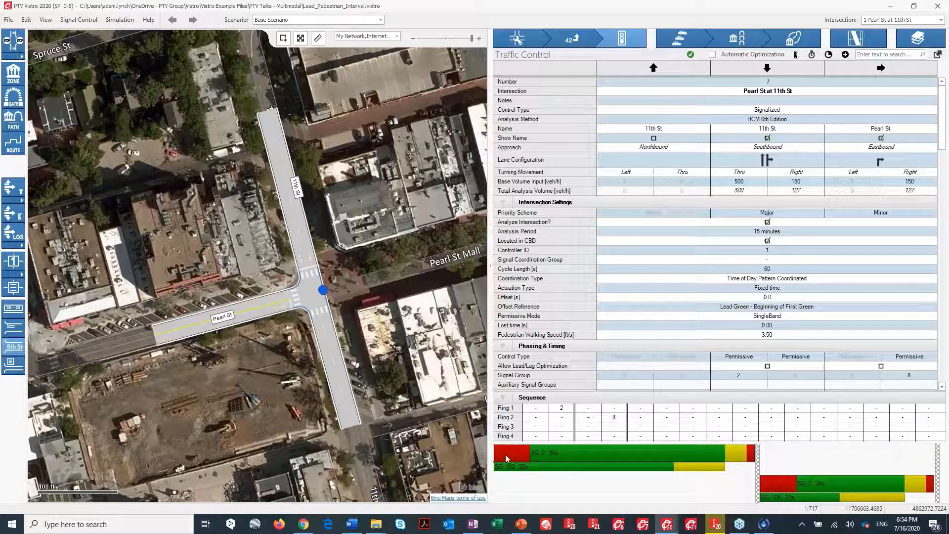
mouse_move(533, 462)
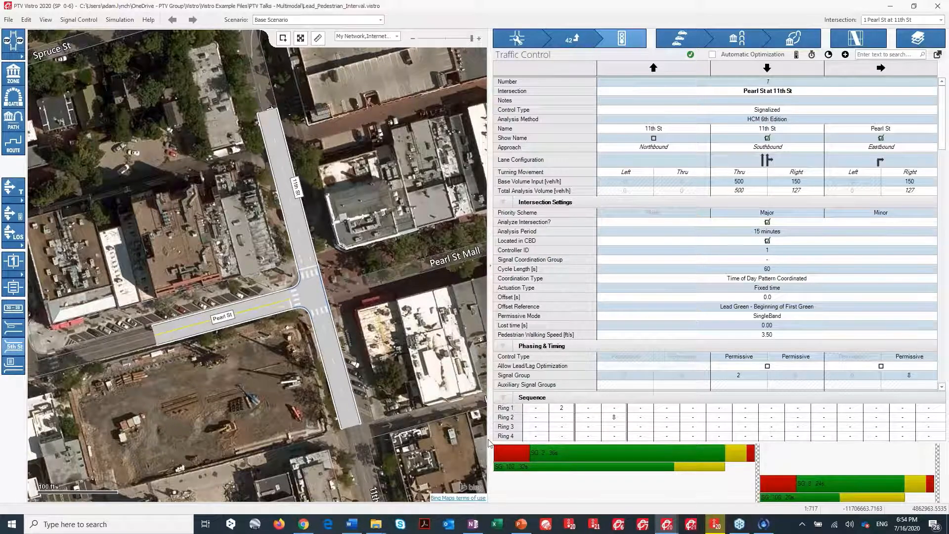
scroll(675, 297, "down", 2)
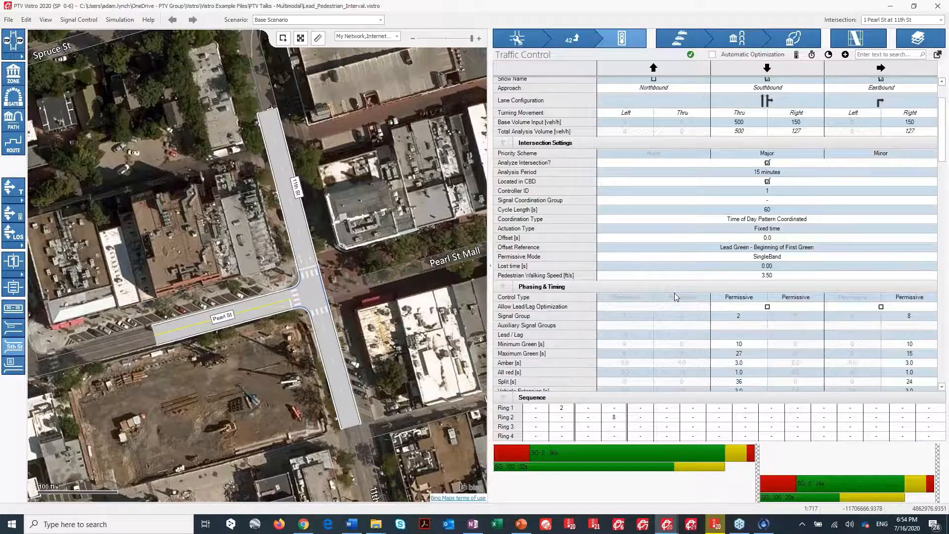
scroll(669, 286, "down", 6)
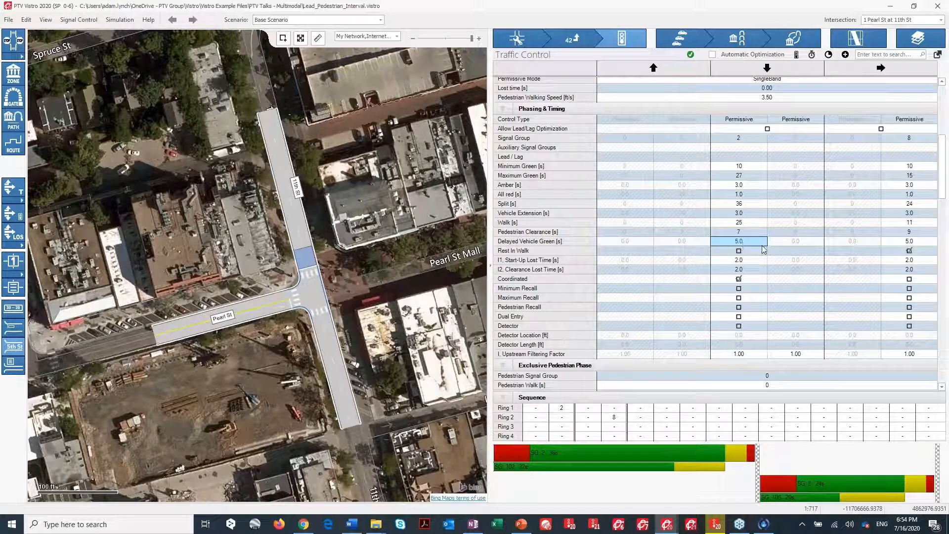
left_click_drag(750, 242, 910, 241)
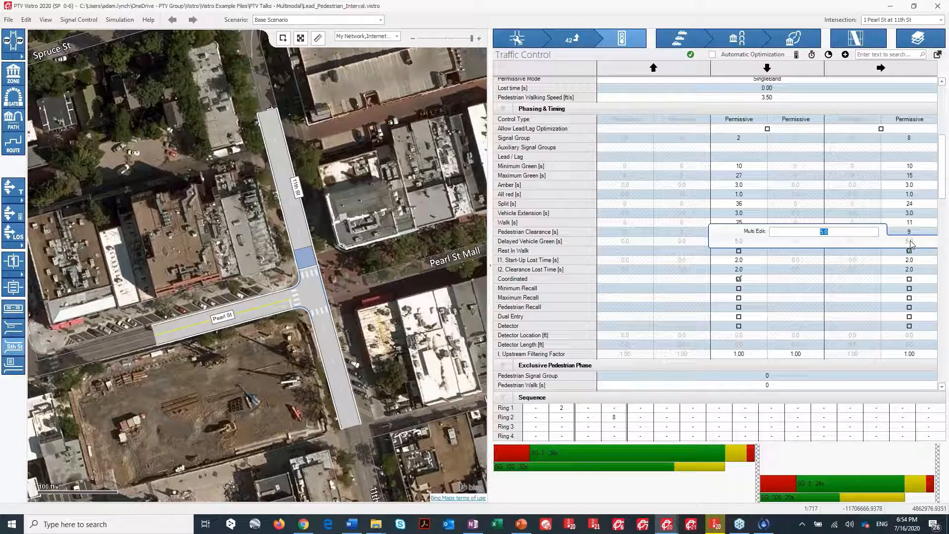
type("8")
left_click(852, 204)
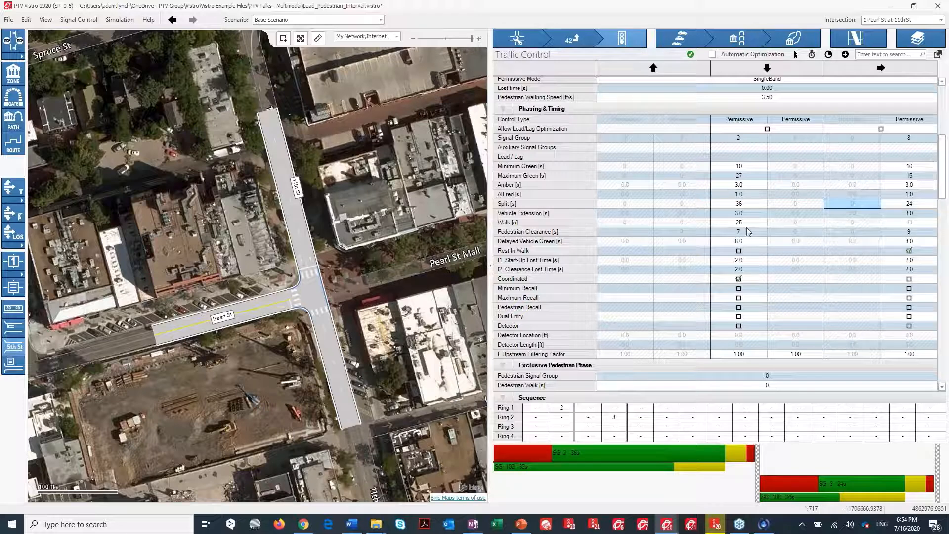
left_click(173, 21)
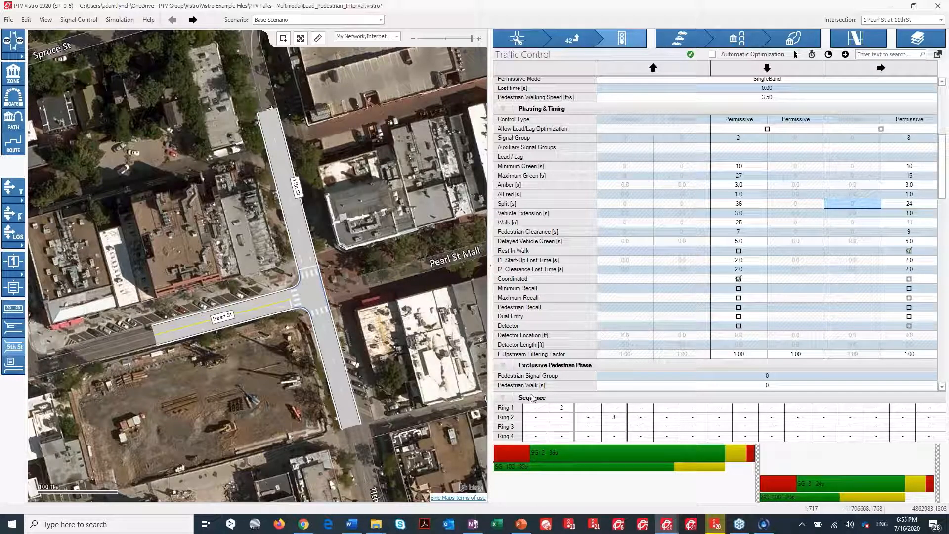
Run the leading pedestrian interval simulation in the network preview window, then stop it and minimize the preview.
mouse_move(715, 524)
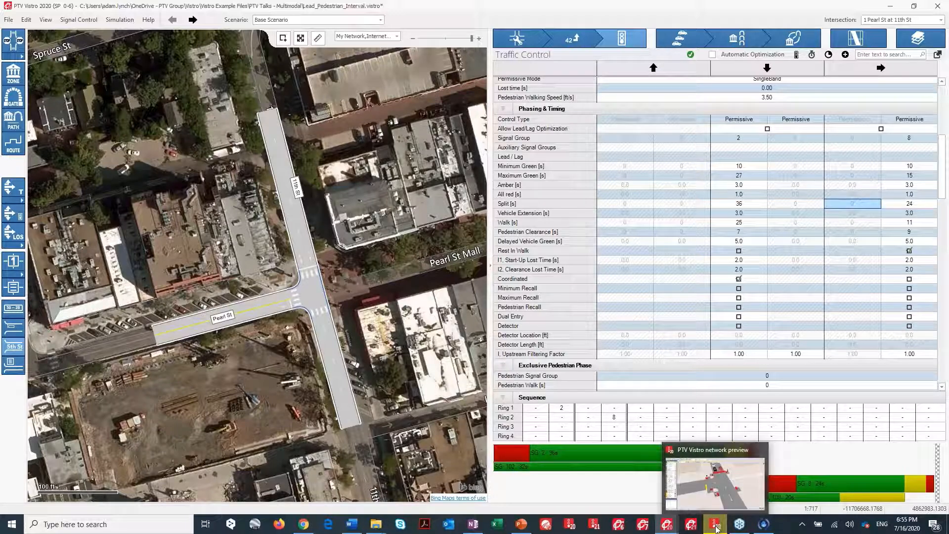
left_click(716, 526)
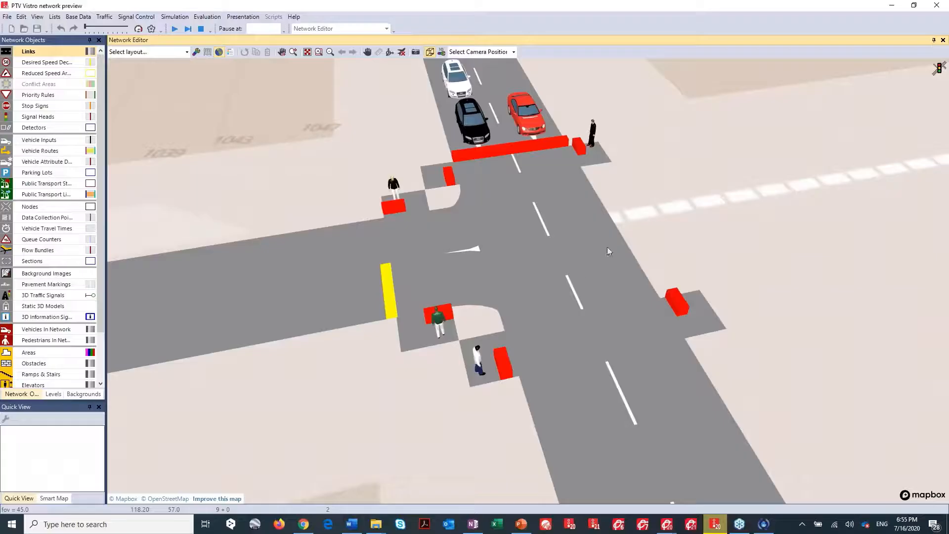
left_click(173, 29)
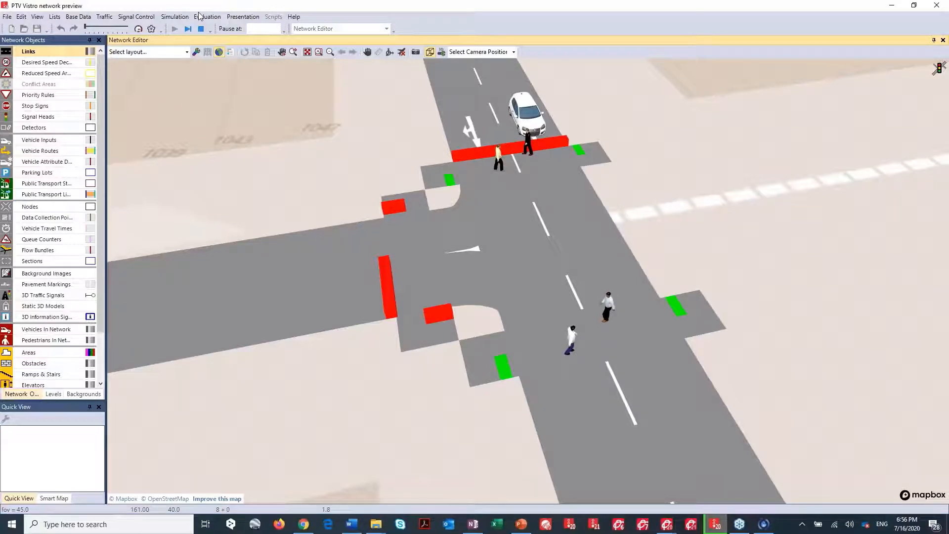
left_click(188, 29)
left_click(892, 6)
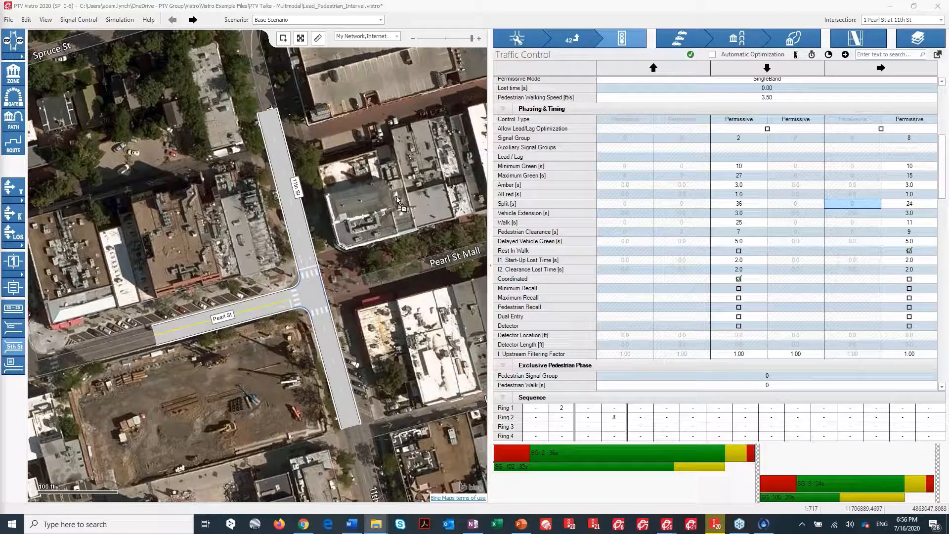
Open the Signalized Midblock Crossing example and select the Vine Street at Fountain Square intersection.
left_click_drag(397, 197, 397, 198)
left_click(509, 283)
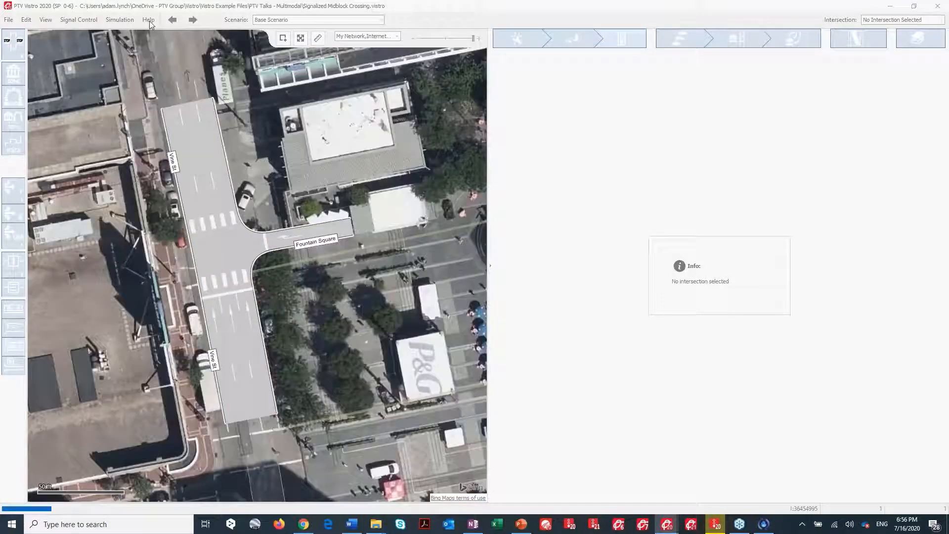
left_click(148, 20)
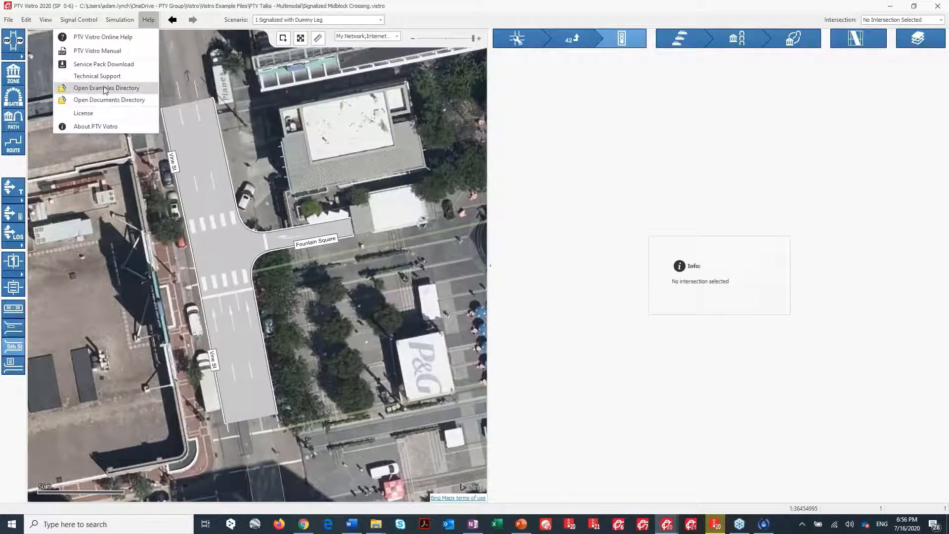
left_click(313, 155)
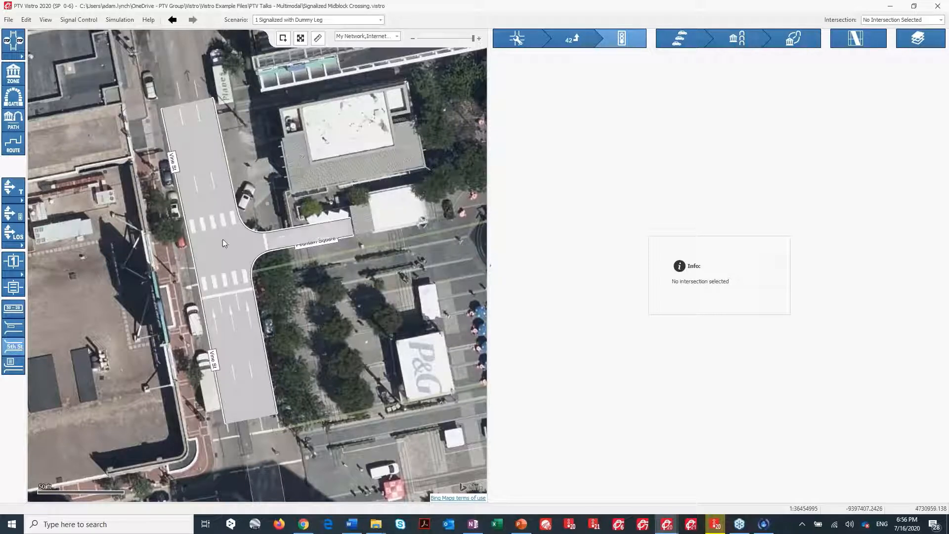
left_click(194, 263)
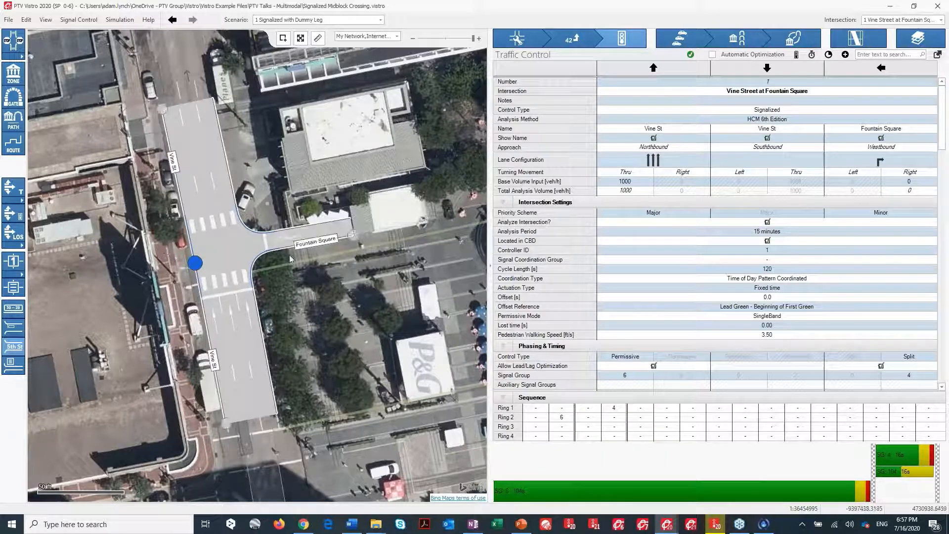
left_click(302, 224)
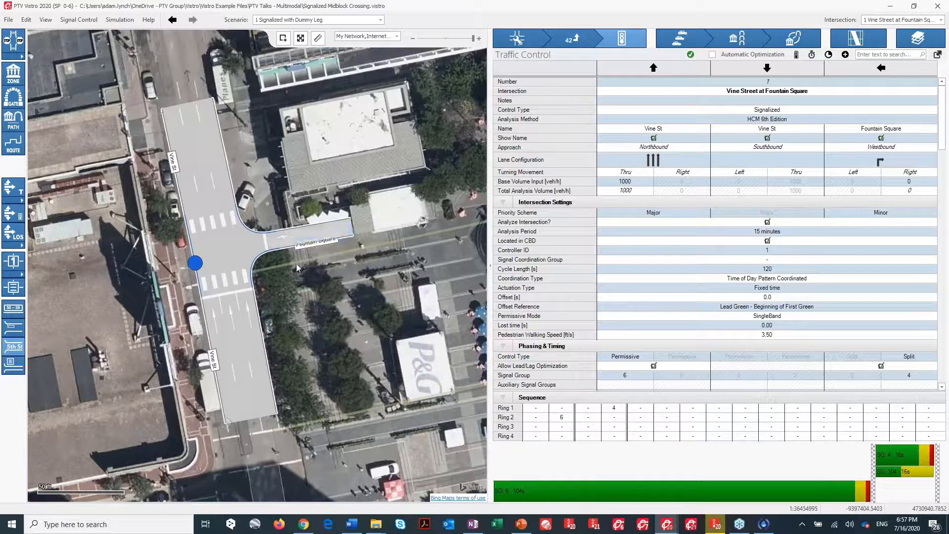
Switch to the 2 Signalized with Ped Exclusive scenario and select the Vine Street at Fountain Square intersection.
left_click(382, 20)
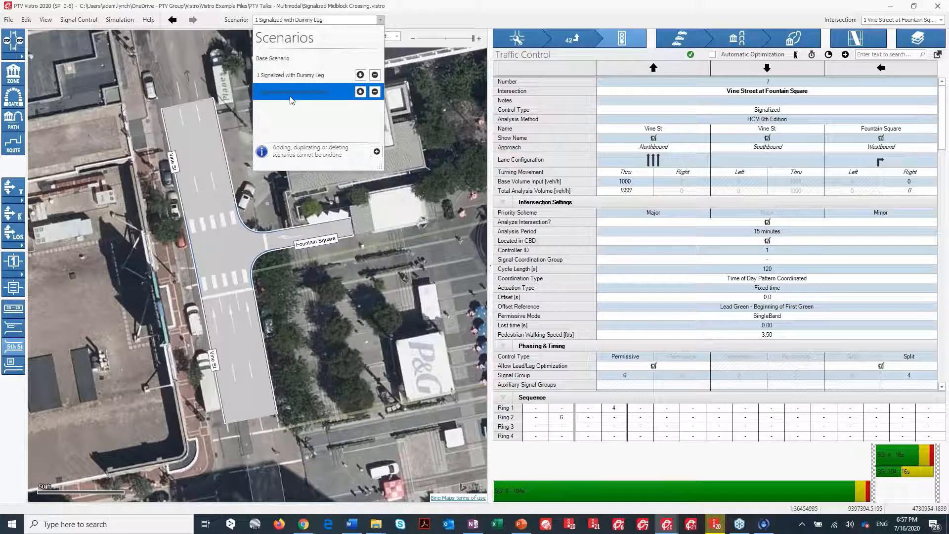
left_click(307, 98)
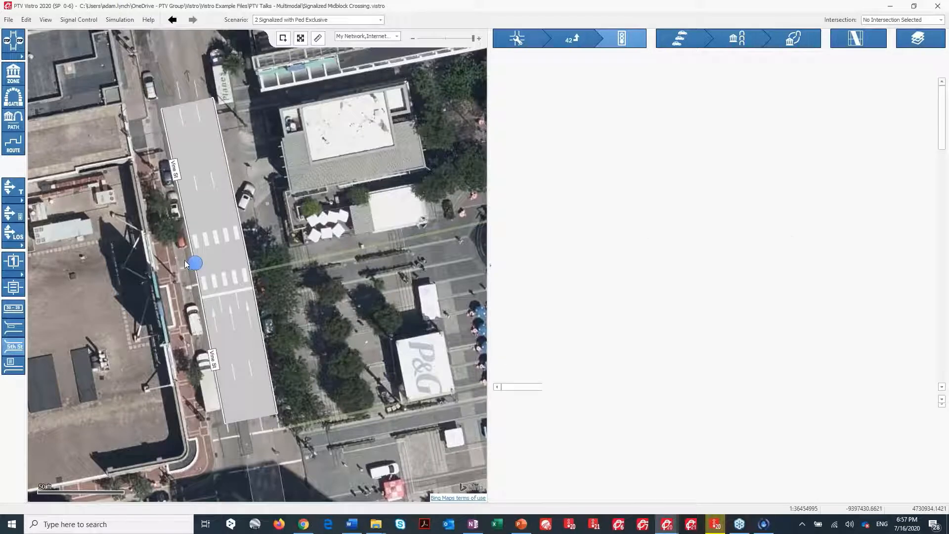
left_click(199, 259)
Review the intersection's phasing, timing and exclusive pedestrian phase settings.
scroll(695, 256, "down", 12)
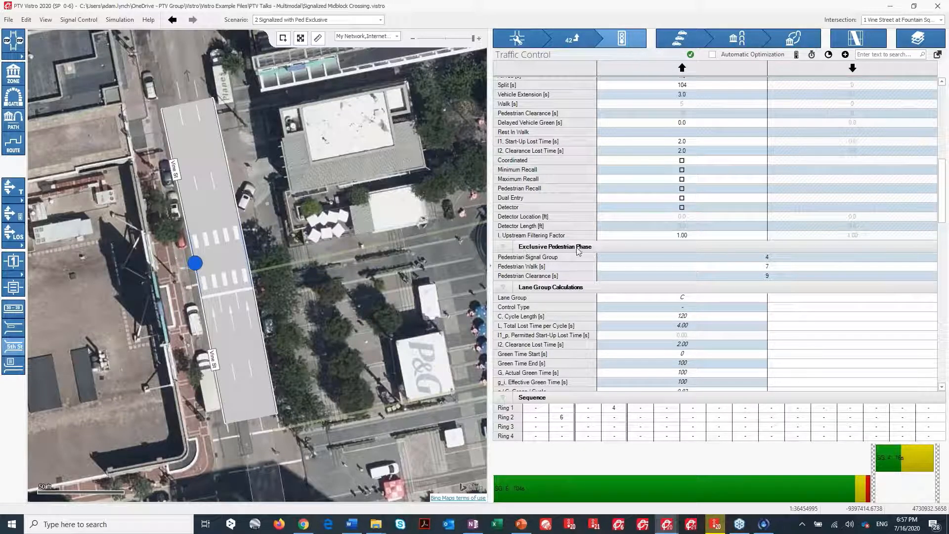
left_click(755, 256)
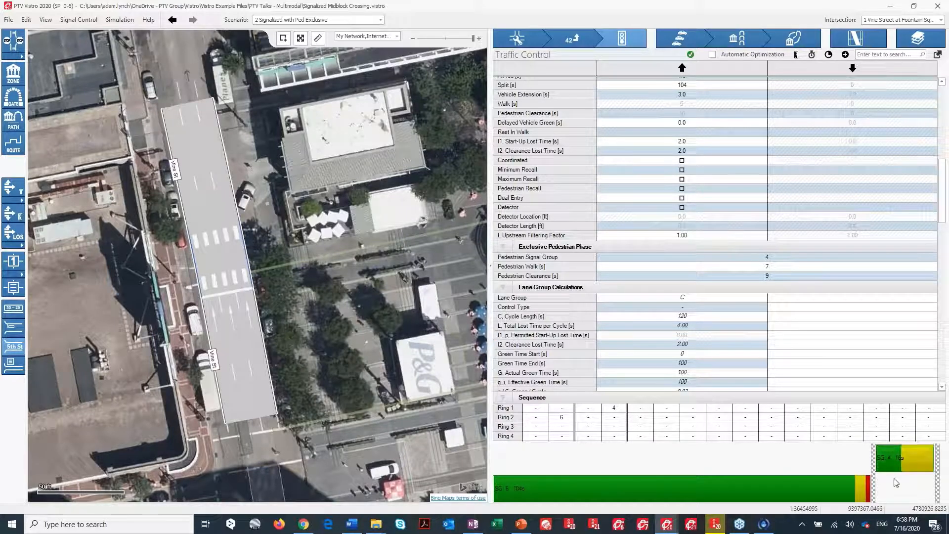
mouse_move(897, 467)
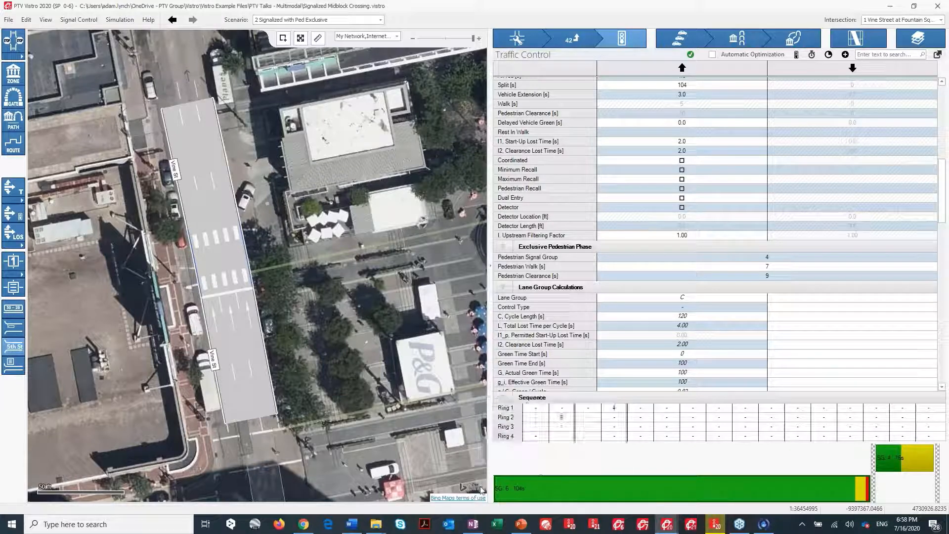
mouse_move(725, 493)
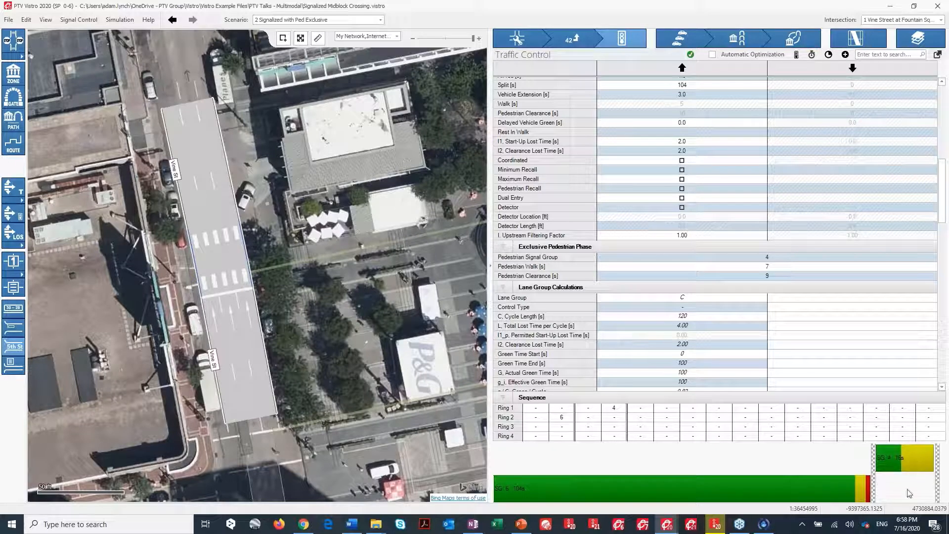
scroll(755, 320, "up", 8)
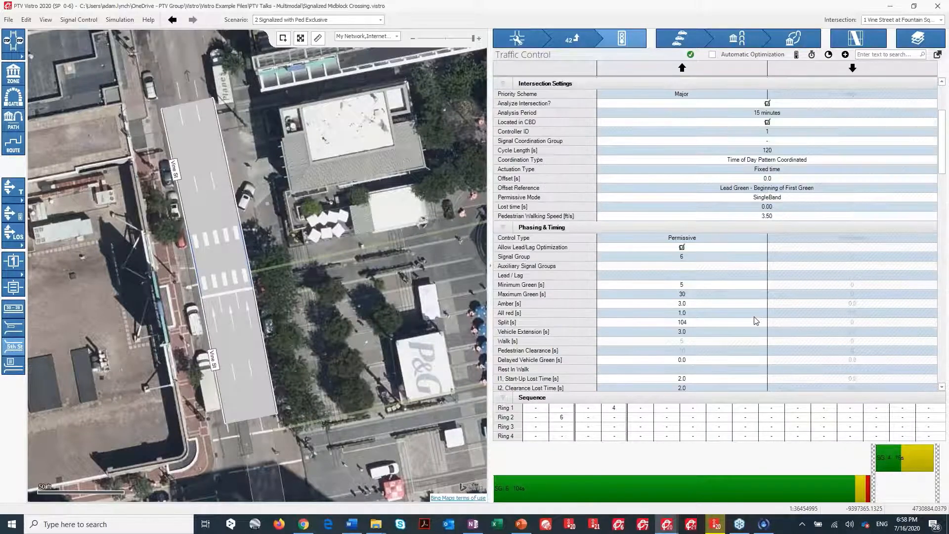
scroll(670, 263, "down", 2)
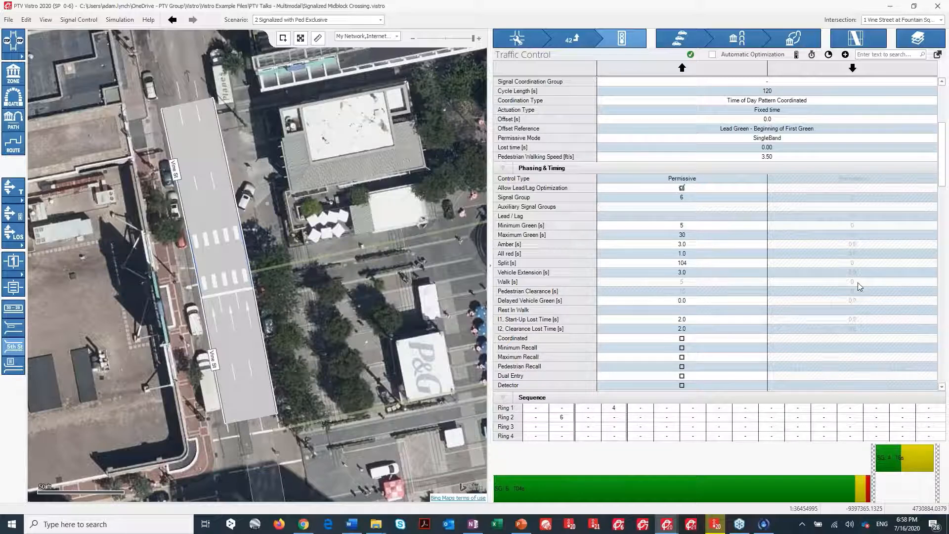
scroll(858, 285, "down", 6)
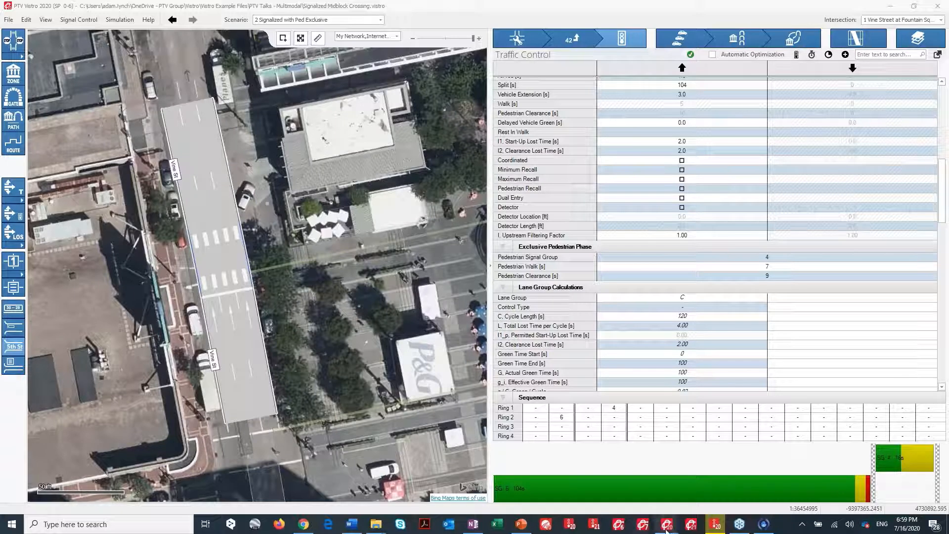
Switch to the network preview window.
mouse_move(715, 528)
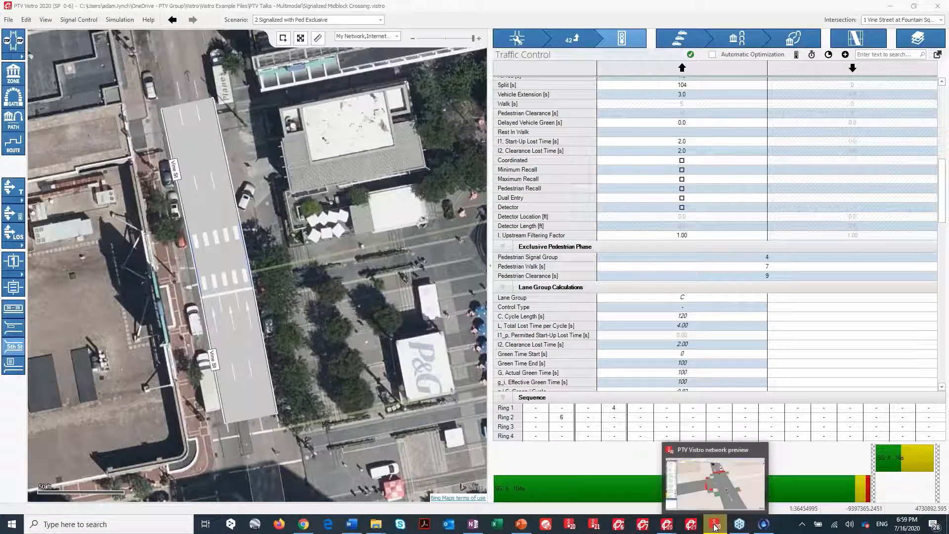